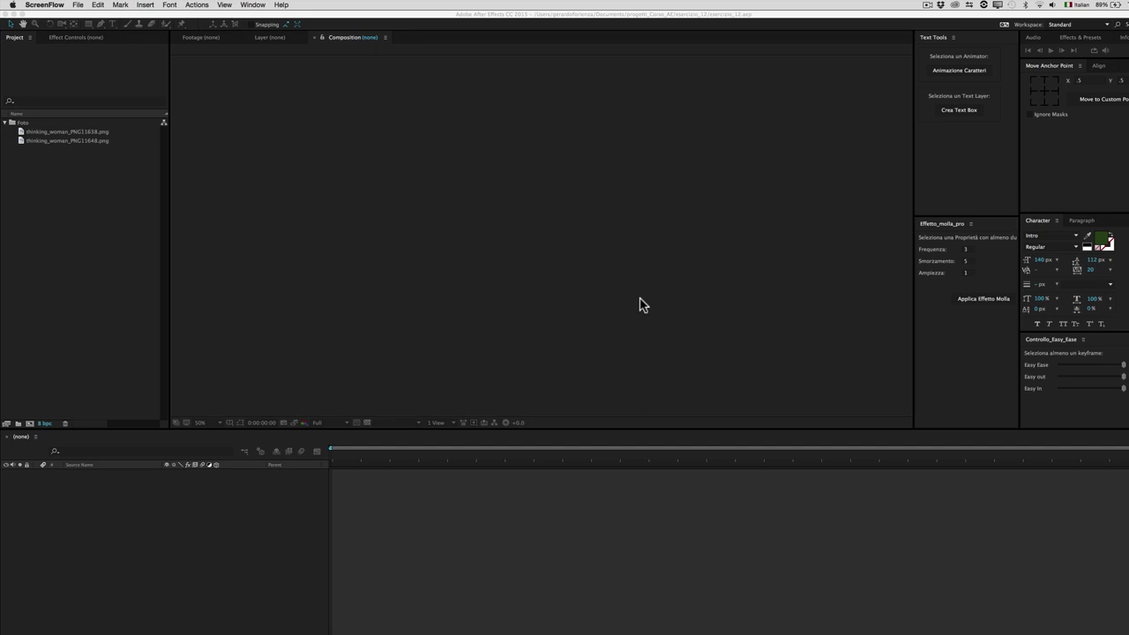
# Switch from After Effects to the finished esercizio_12.mp4 video in QuickTime Player.
pyautogui.click(937, 49)
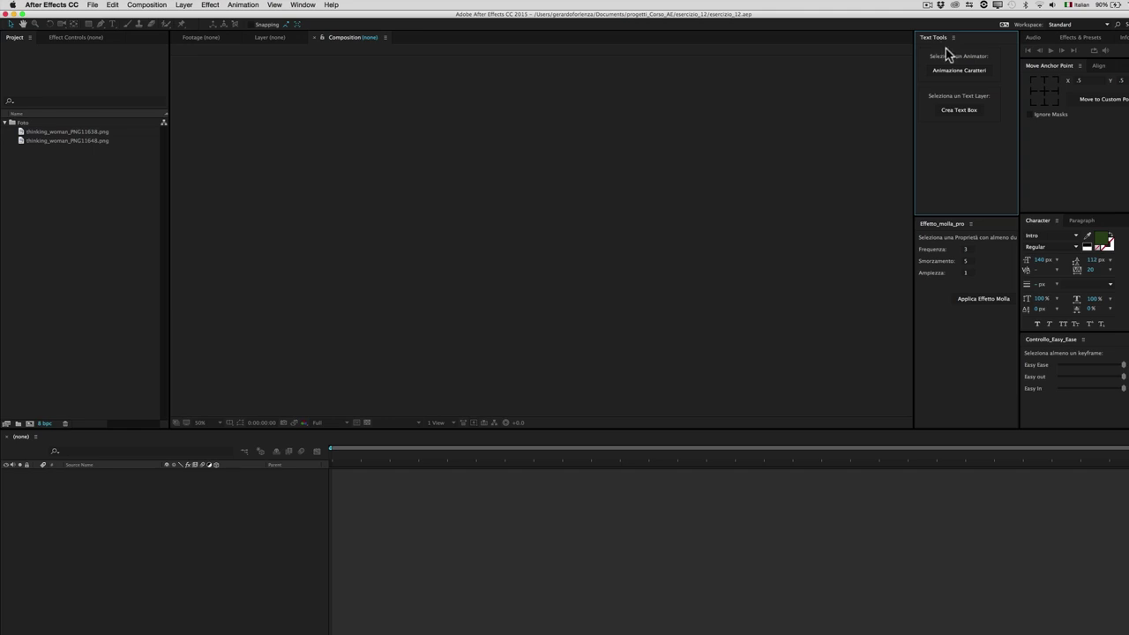
pyautogui.press('super+Tab')
pyautogui.press('super+Tab')
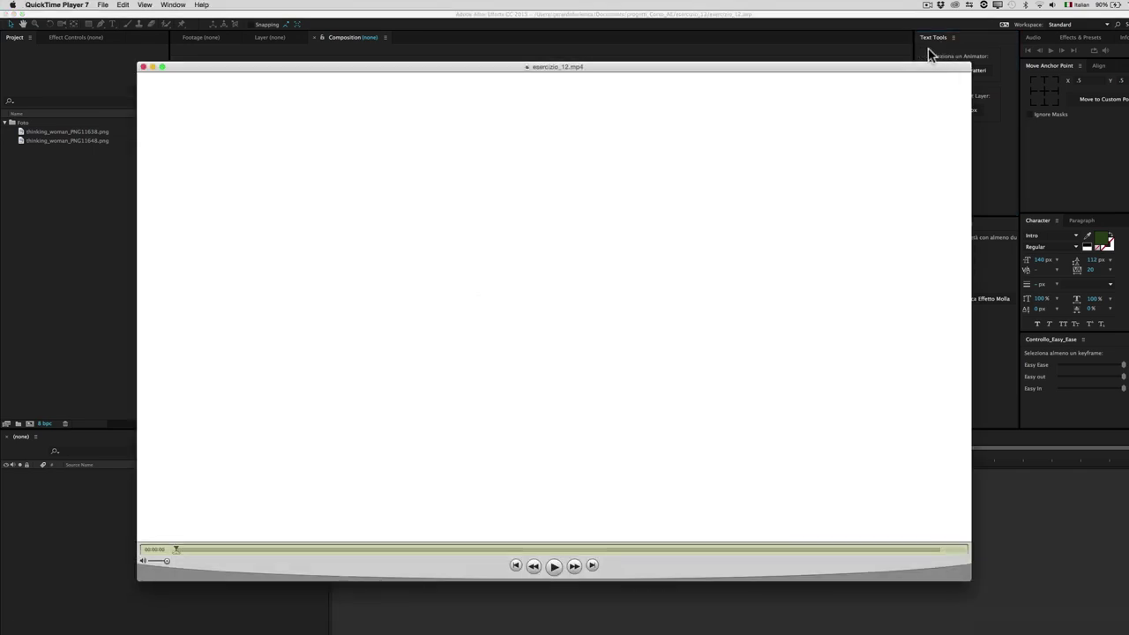
pyautogui.click(554, 567)
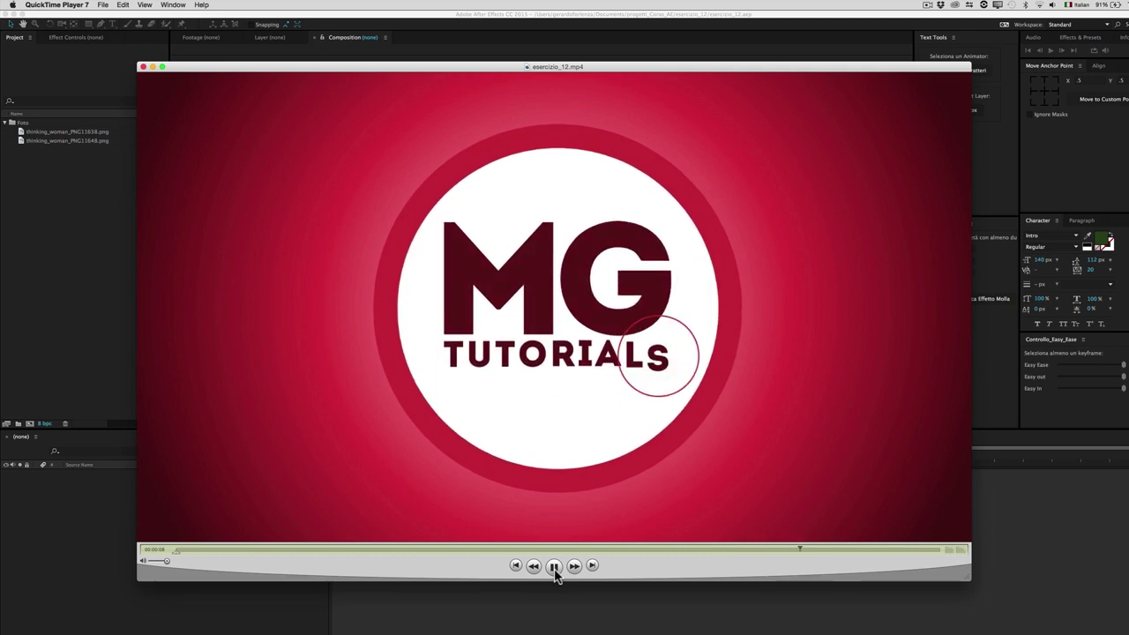
pyautogui.click(554, 569)
pyautogui.moveTo(827, 552)
pyautogui.mouseDown()
pyautogui.moveTo(275, 552)
pyautogui.moveTo(311, 552)
pyautogui.mouseUp()
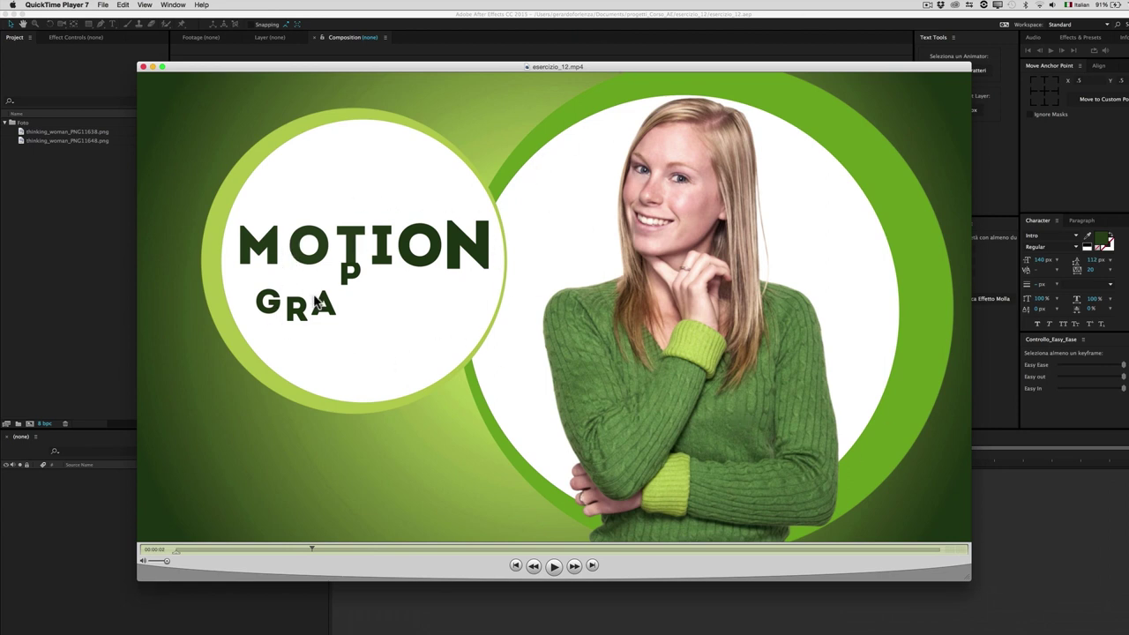
pyautogui.moveTo(312, 548); pyautogui.dragTo(423, 547)
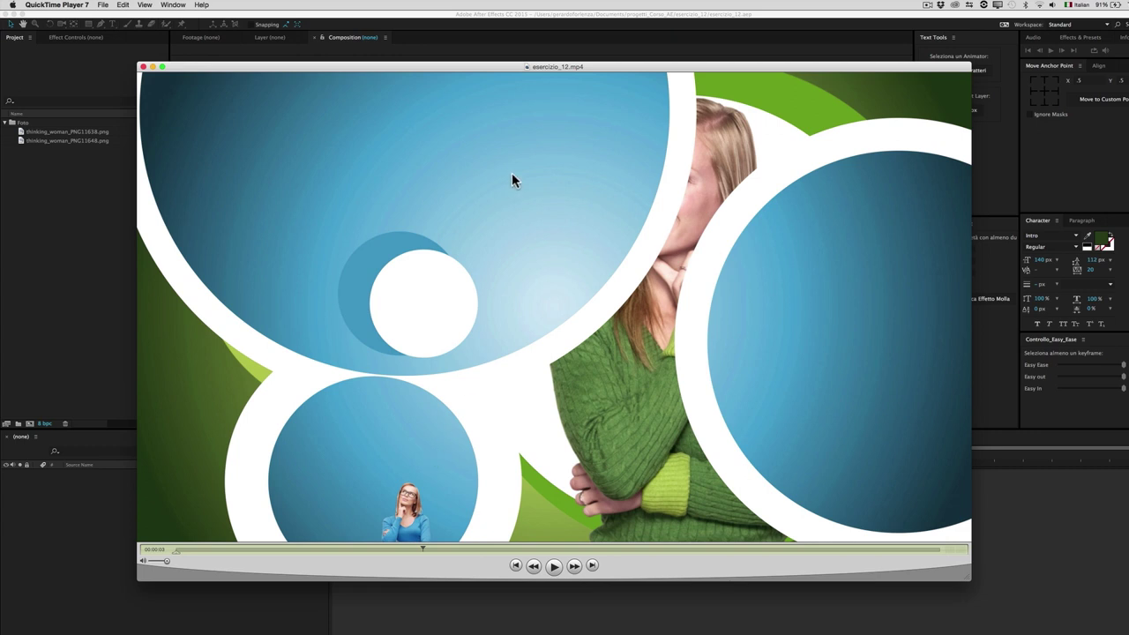
pyautogui.moveTo(429, 549)
pyautogui.mouseDown()
pyautogui.moveTo(327, 549)
pyautogui.moveTo(260, 573)
pyautogui.moveTo(279, 574)
pyautogui.mouseUp()
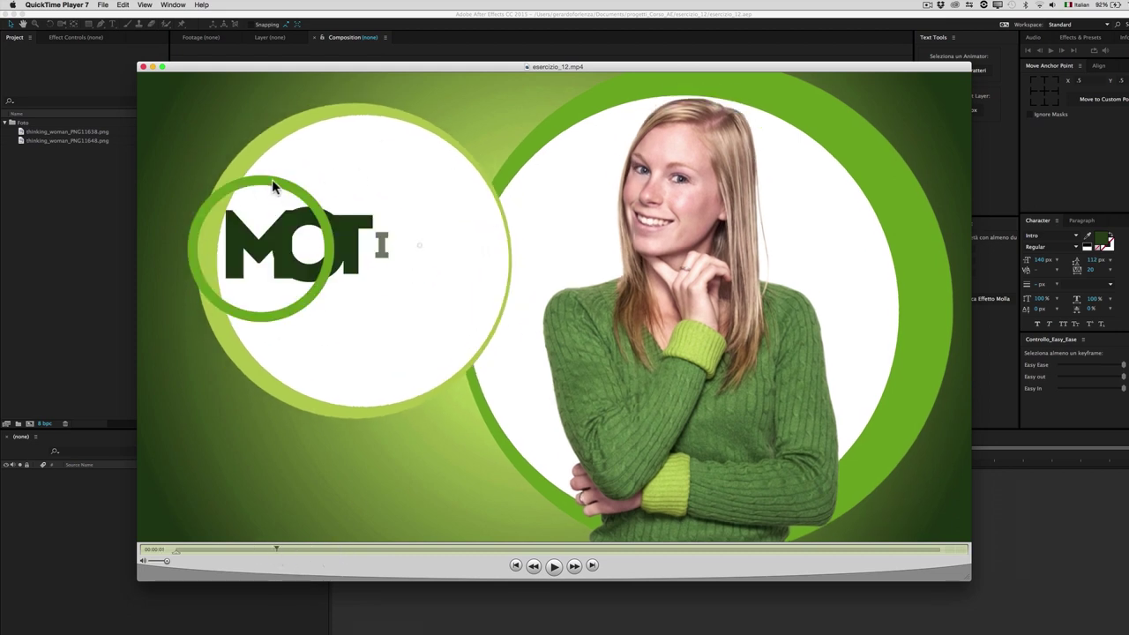
pyautogui.moveTo(279, 549)
pyautogui.mouseDown()
pyautogui.moveTo(358, 551)
pyautogui.moveTo(358, 541)
pyautogui.mouseUp()
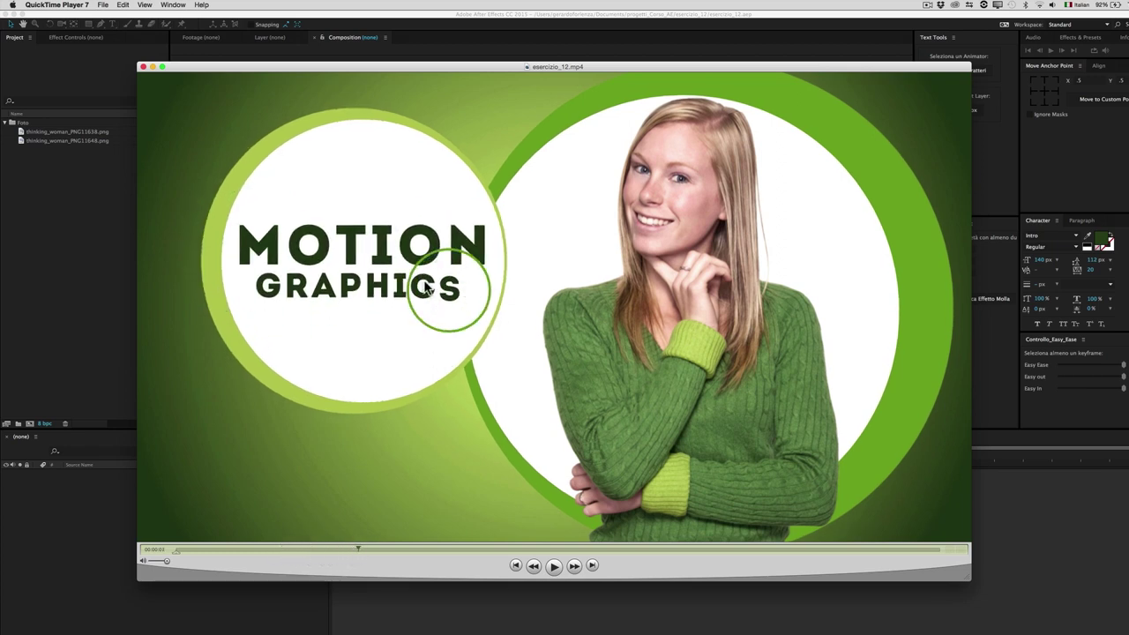
pyautogui.moveTo(356, 550)
pyautogui.mouseDown()
pyautogui.moveTo(255, 545)
pyautogui.moveTo(303, 533)
pyautogui.mouseUp()
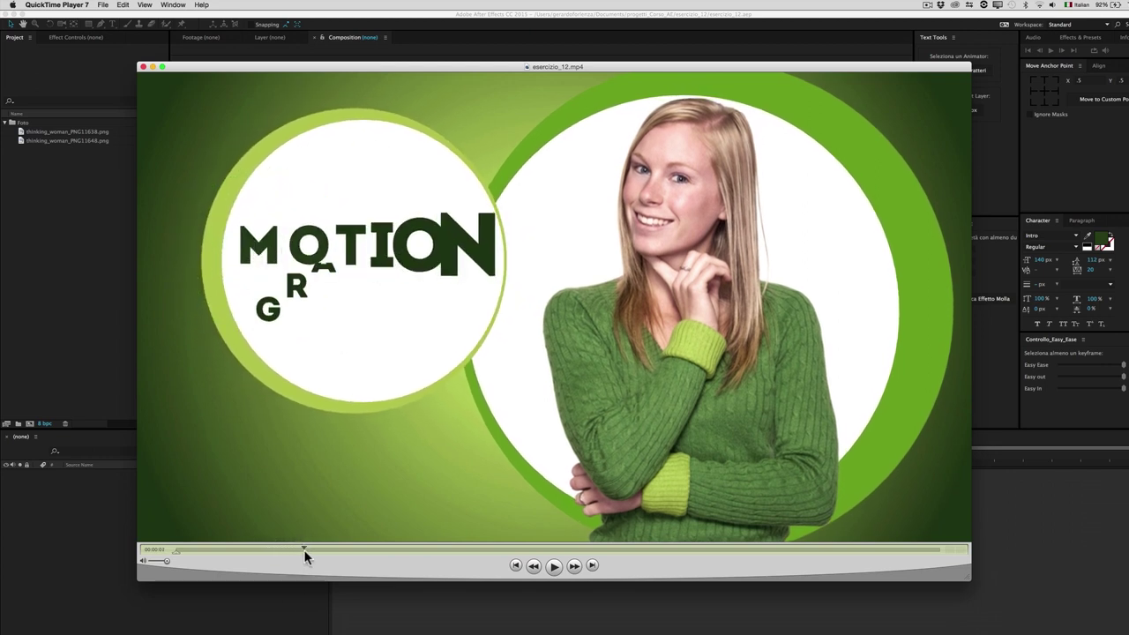
pyautogui.moveTo(304, 547)
pyautogui.mouseDown()
pyautogui.moveTo(371, 538)
pyautogui.moveTo(256, 559)
pyautogui.moveTo(331, 566)
pyautogui.mouseUp()
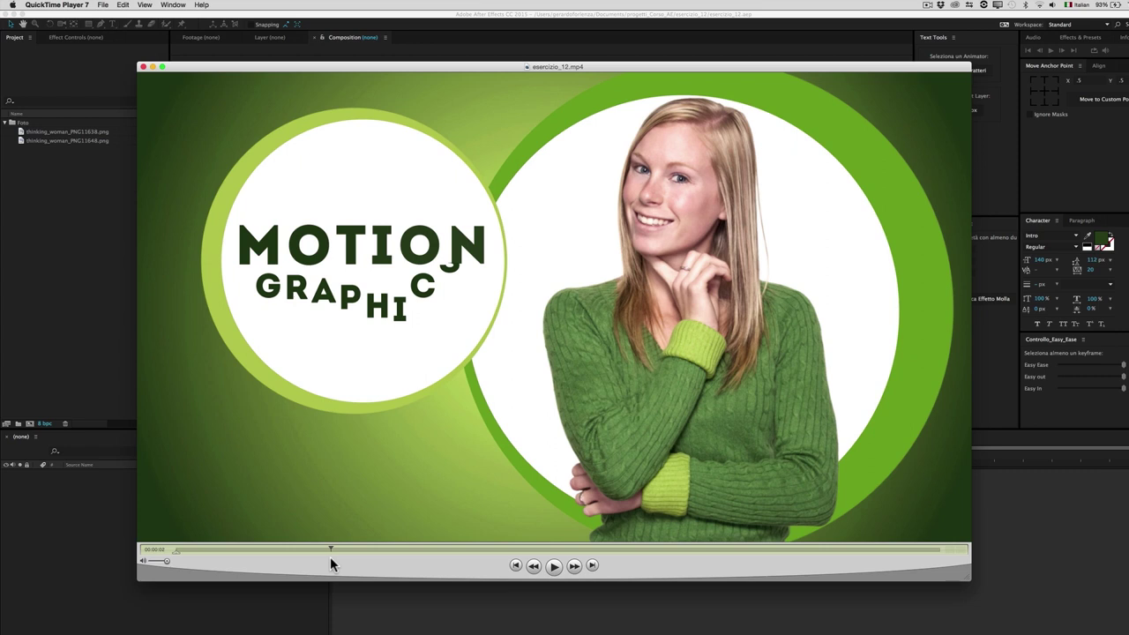
pyautogui.moveTo(329, 557); pyautogui.dragTo(304, 550)
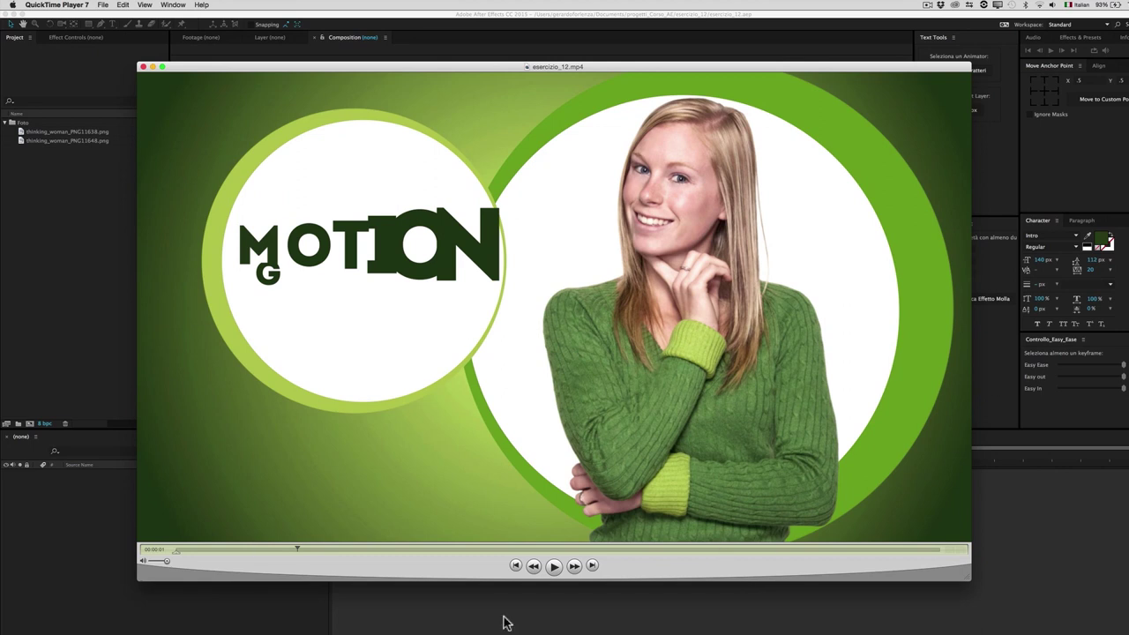
# Create composition scena_01 with the HDTV 1080 25 preset (1920×1080, 25 fps, 5 seconds).
pyautogui.click(529, 605)
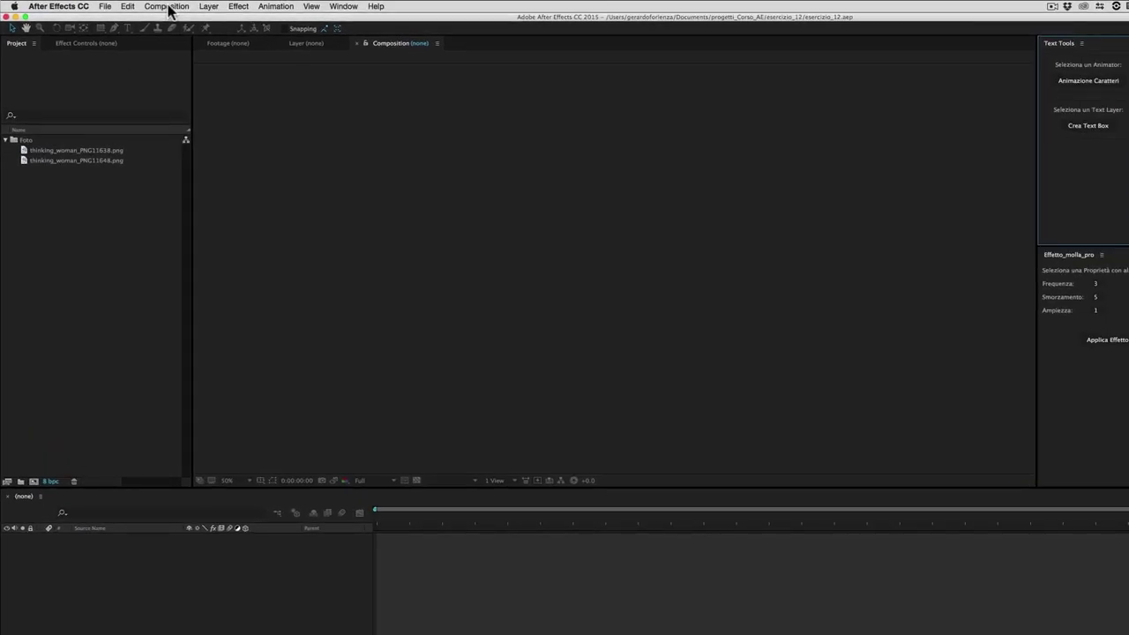
pyautogui.click(161, 7)
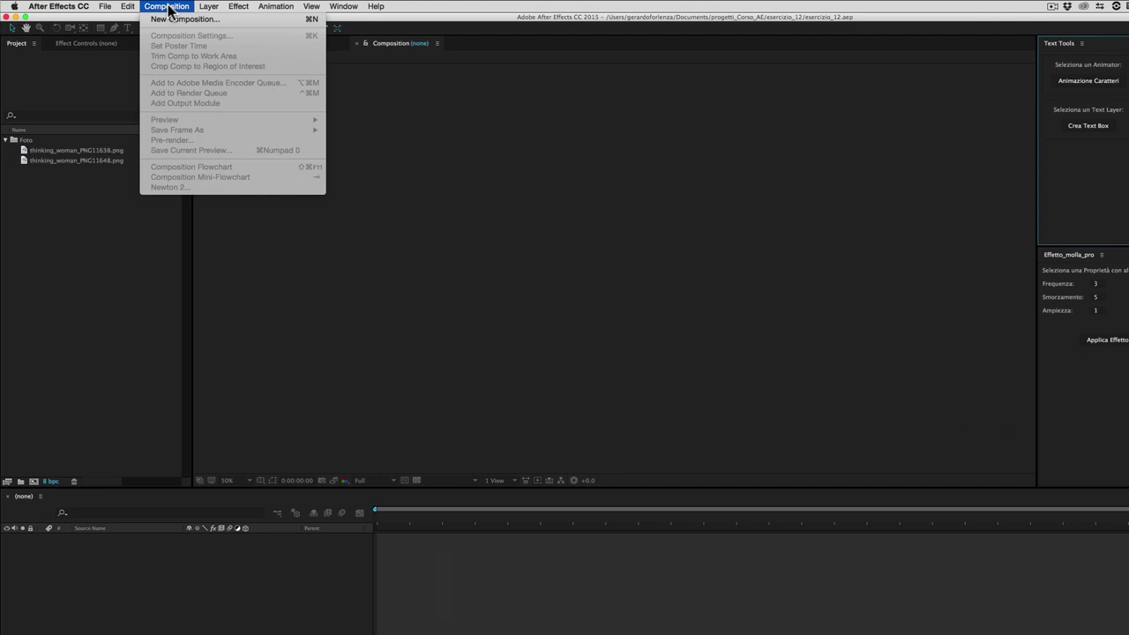
pyautogui.click(173, 18)
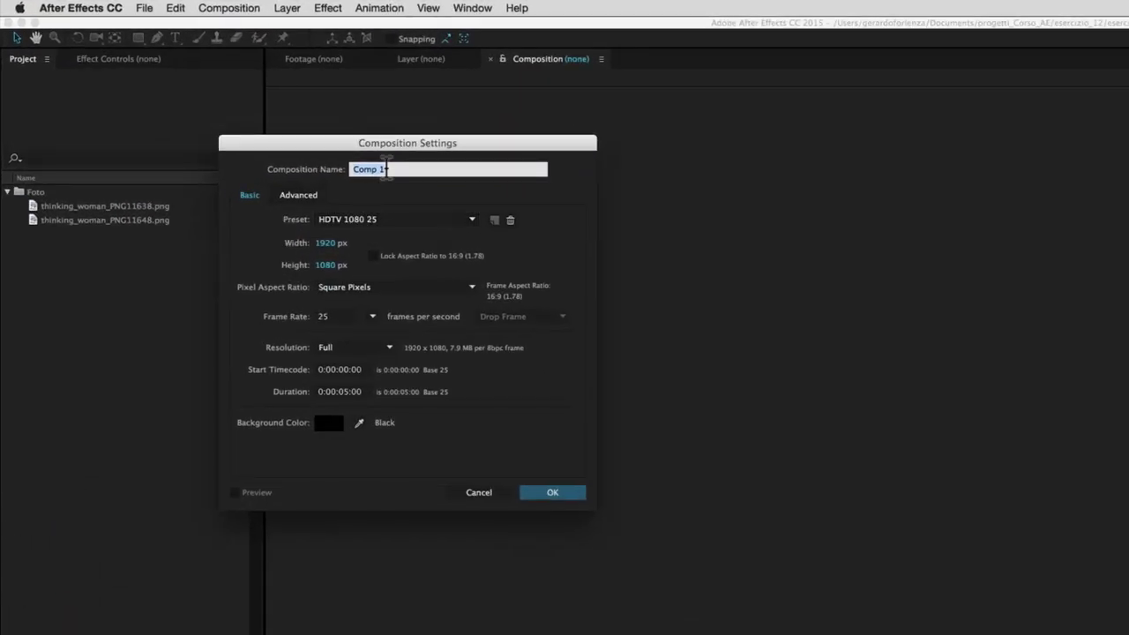
pyautogui.write('scena_01')
pyautogui.click(384, 219)
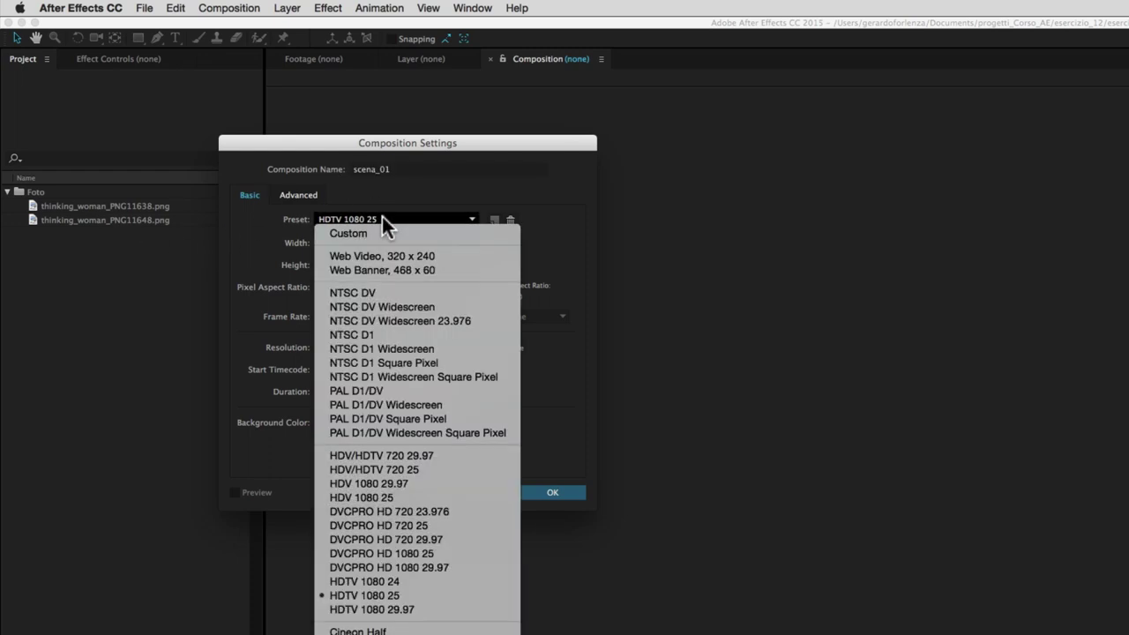
pyautogui.click(379, 596)
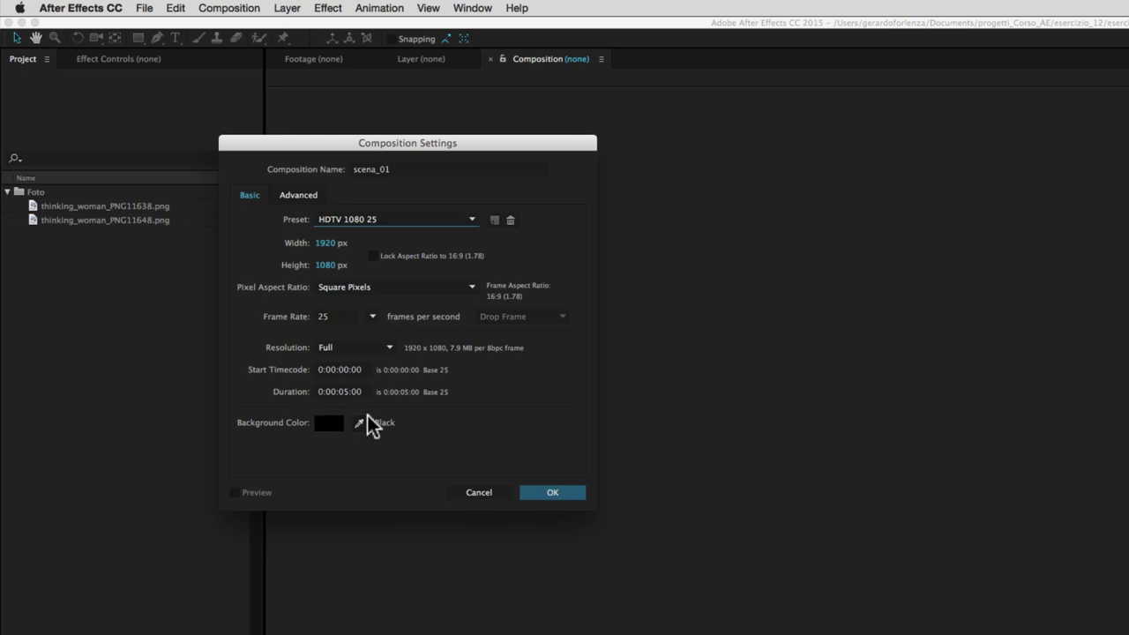
pyautogui.click(559, 494)
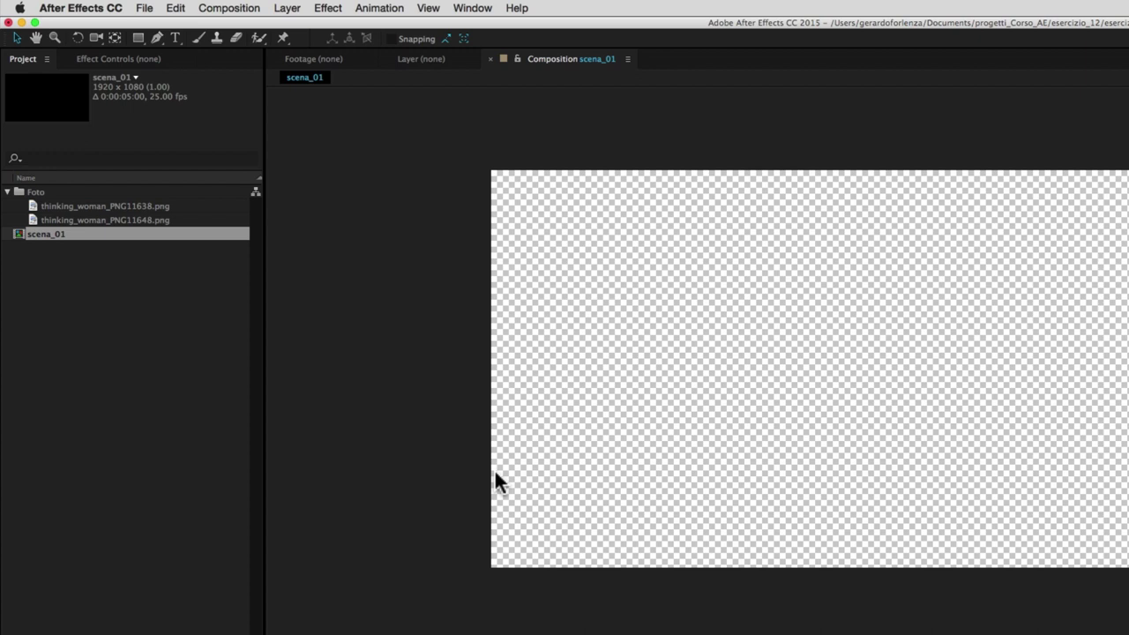
# Set the Rectangle tool's fill to a radial gradient from EEFF59 yellow-green to dark green #183312.
pyautogui.click(138, 37)
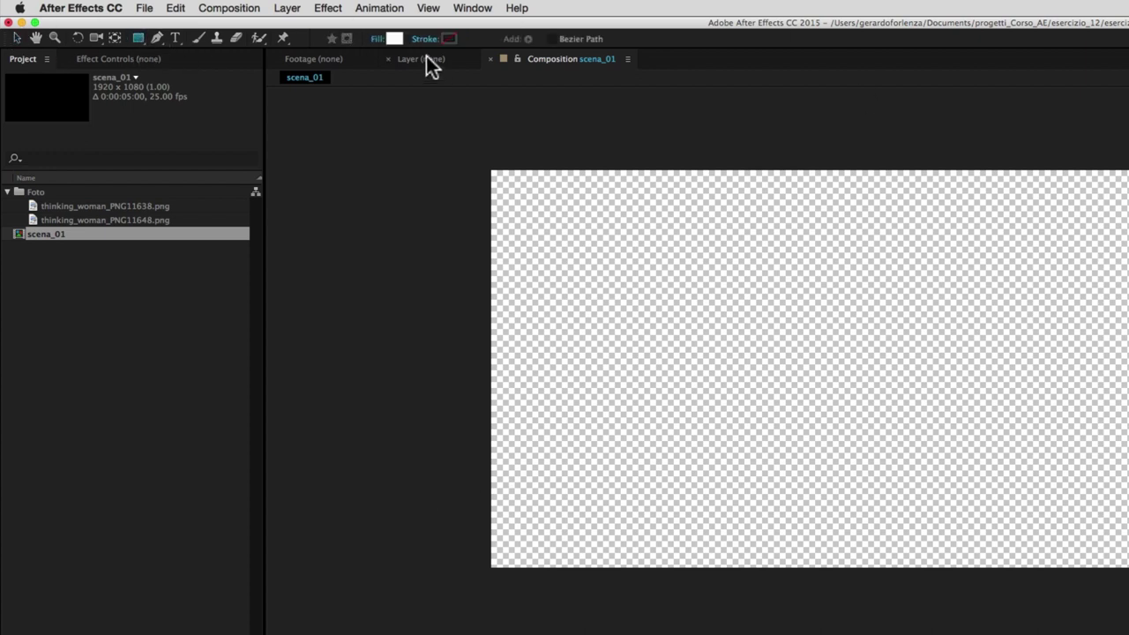
pyautogui.click(376, 39)
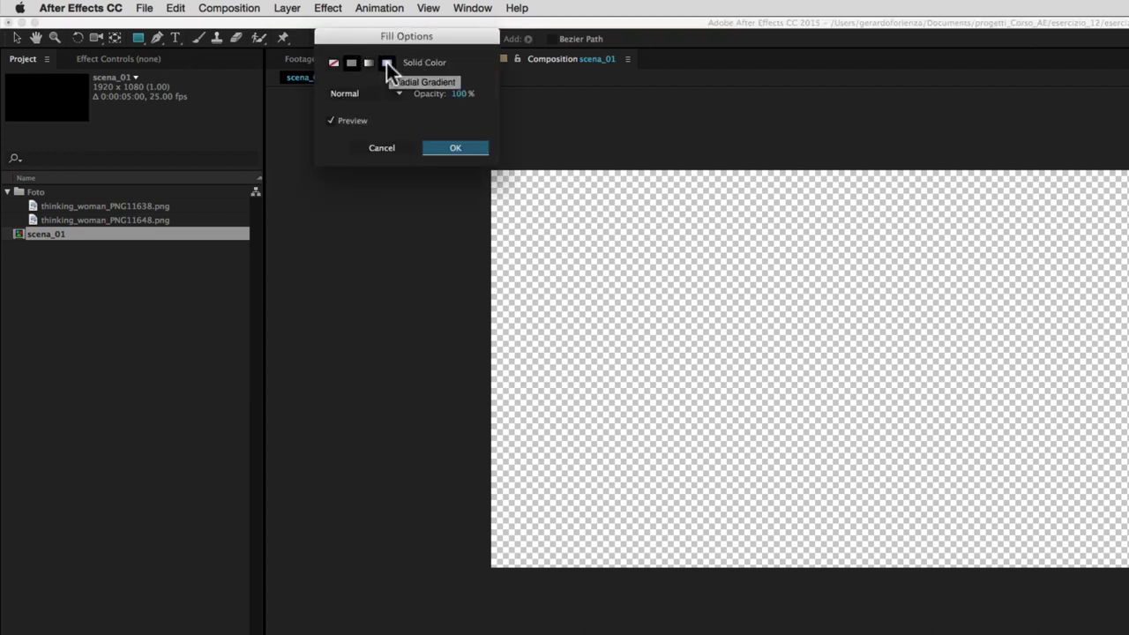
pyautogui.click(386, 62)
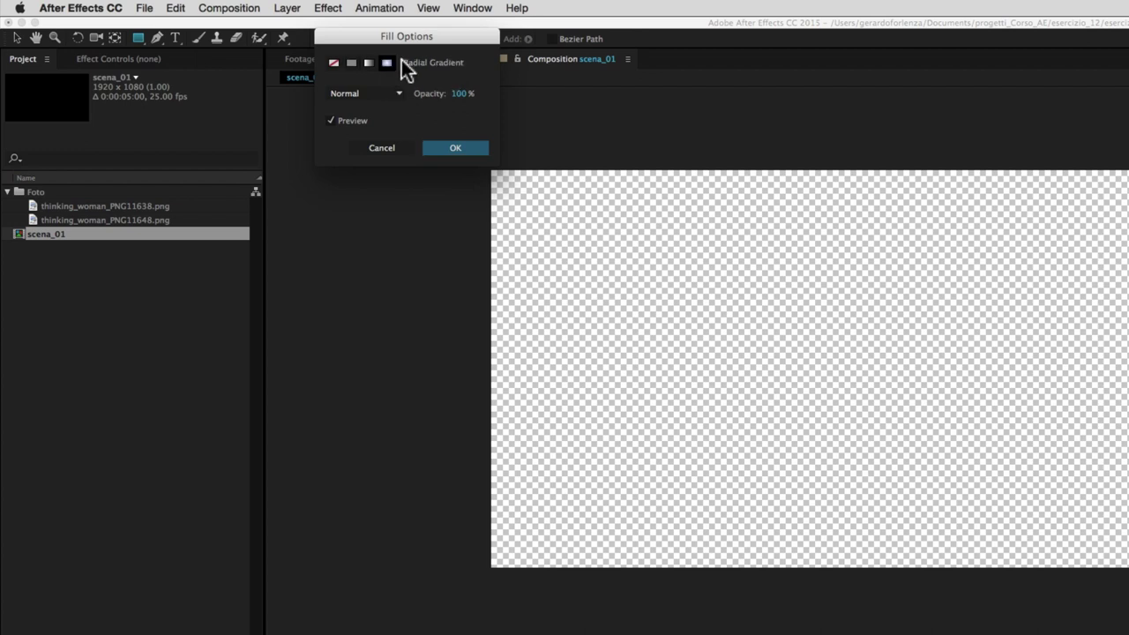
pyautogui.click(460, 152)
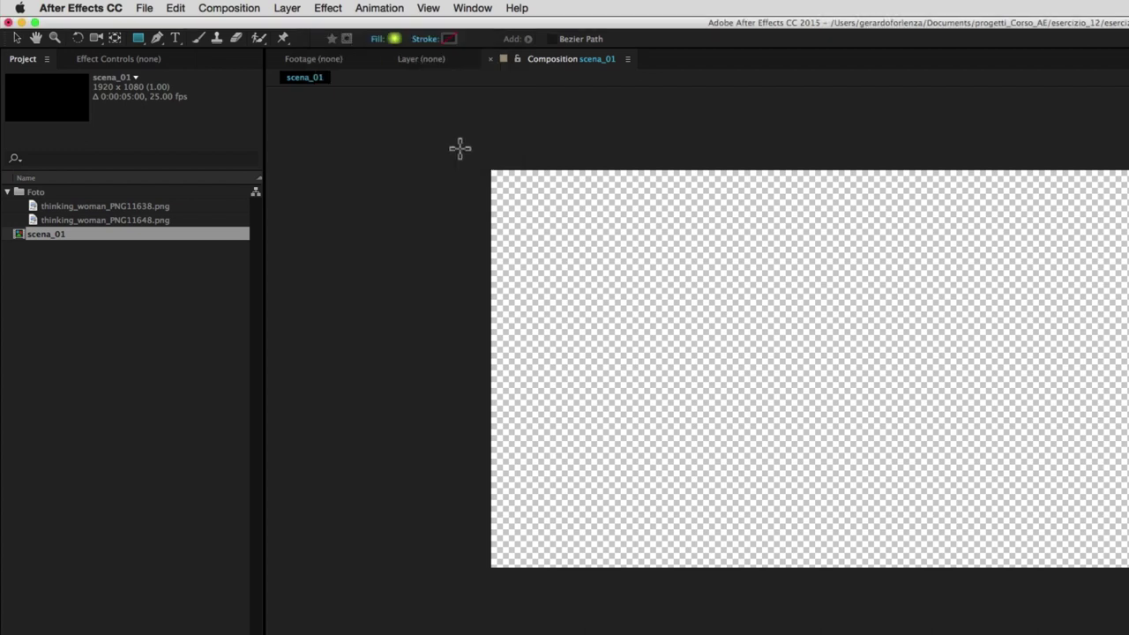
pyautogui.click(393, 38)
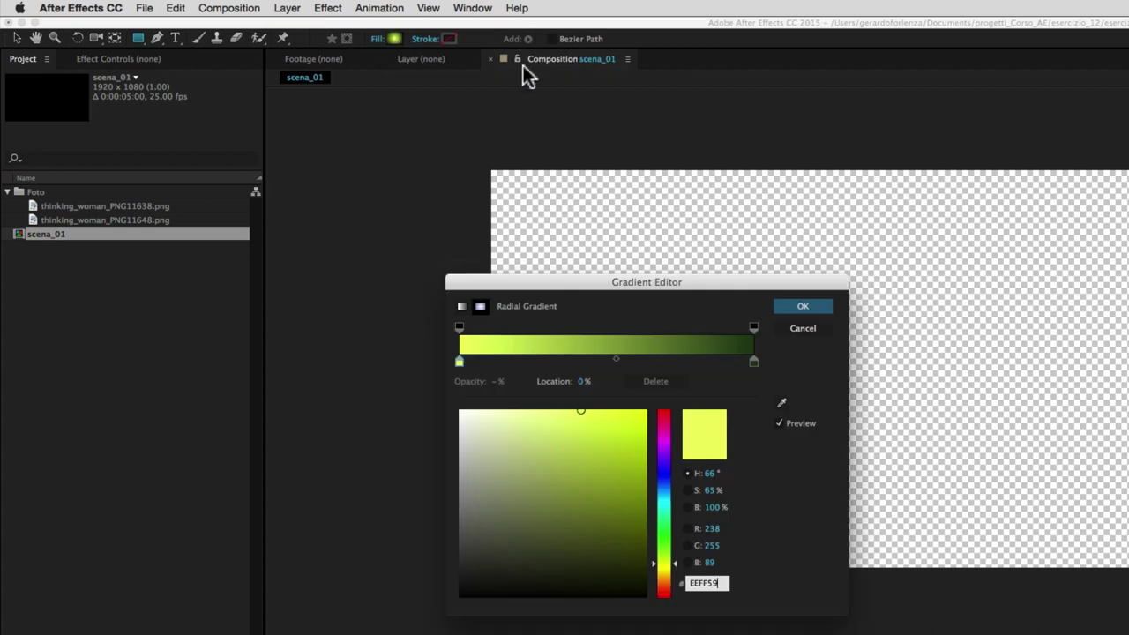
pyautogui.click(459, 363)
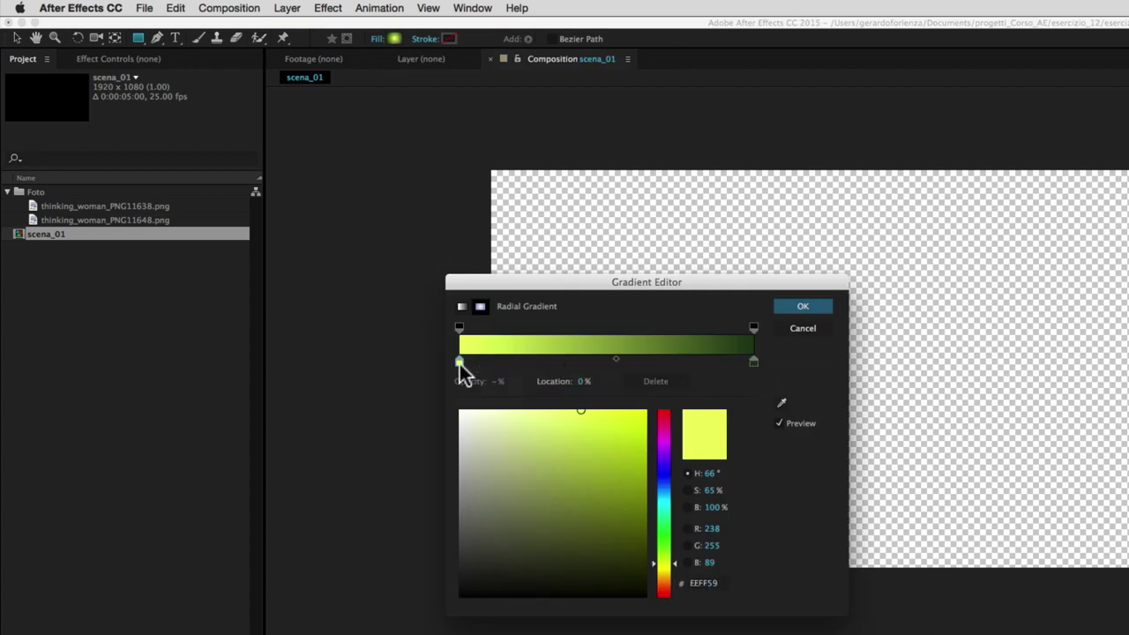
pyautogui.click(754, 362)
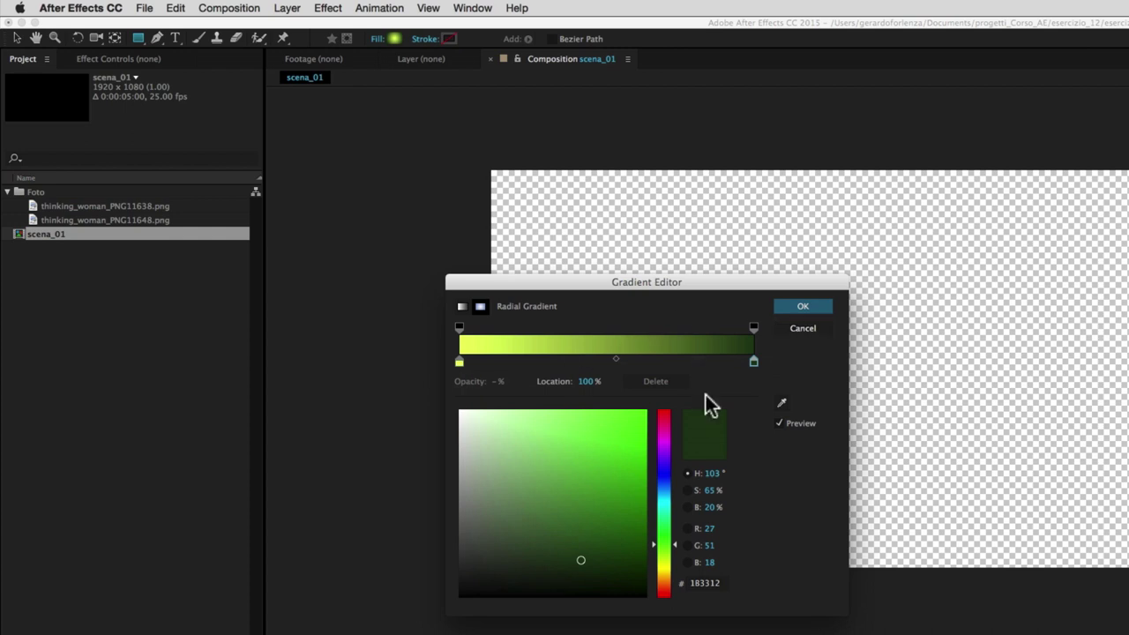
pyautogui.click(805, 307)
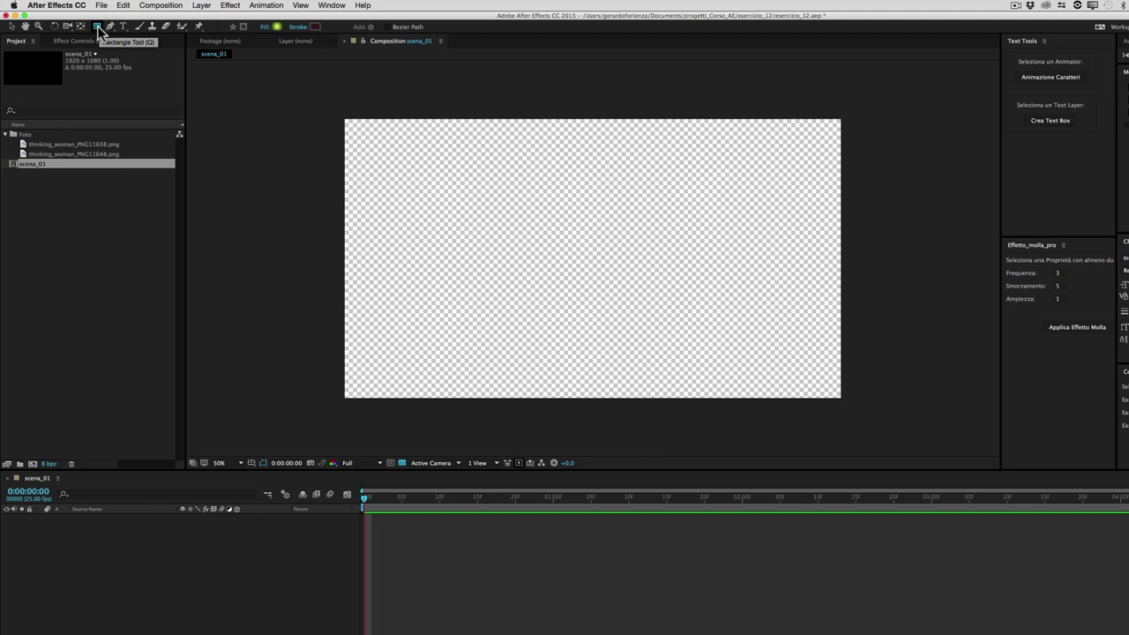
# Add a full-frame rectangle layer, widen its radial gradient, and rename the layer sfondo.
pyautogui.doubleClick(98, 27)
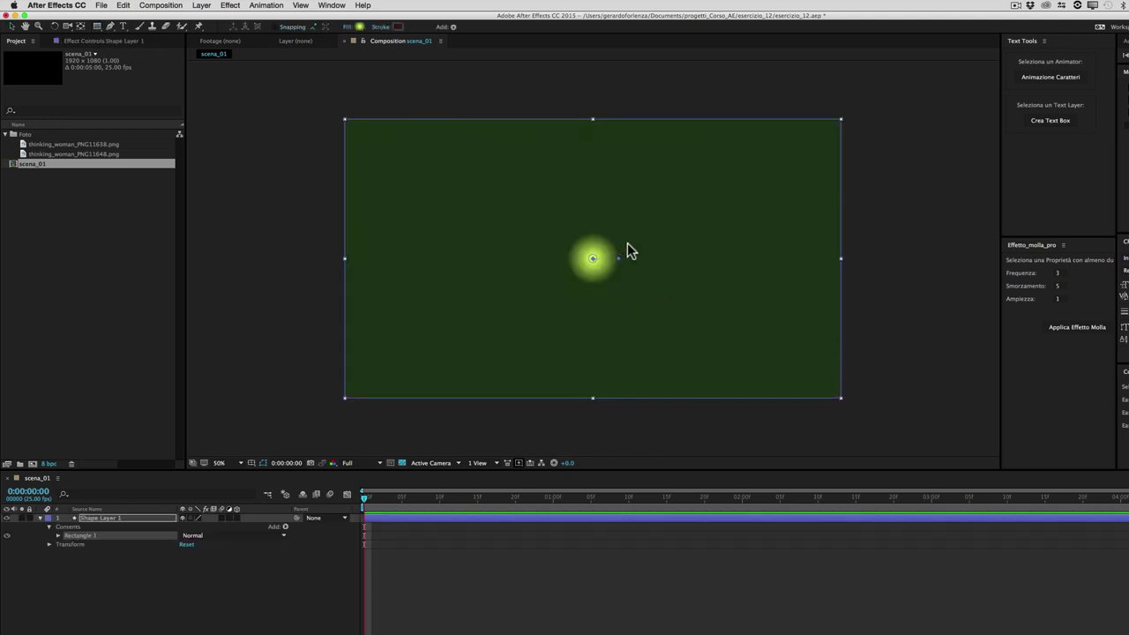
pyautogui.moveTo(618, 259)
pyautogui.mouseDown()
pyautogui.moveTo(671, 219)
pyautogui.moveTo(790, 179)
pyautogui.moveTo(838, 124)
pyautogui.mouseUp()
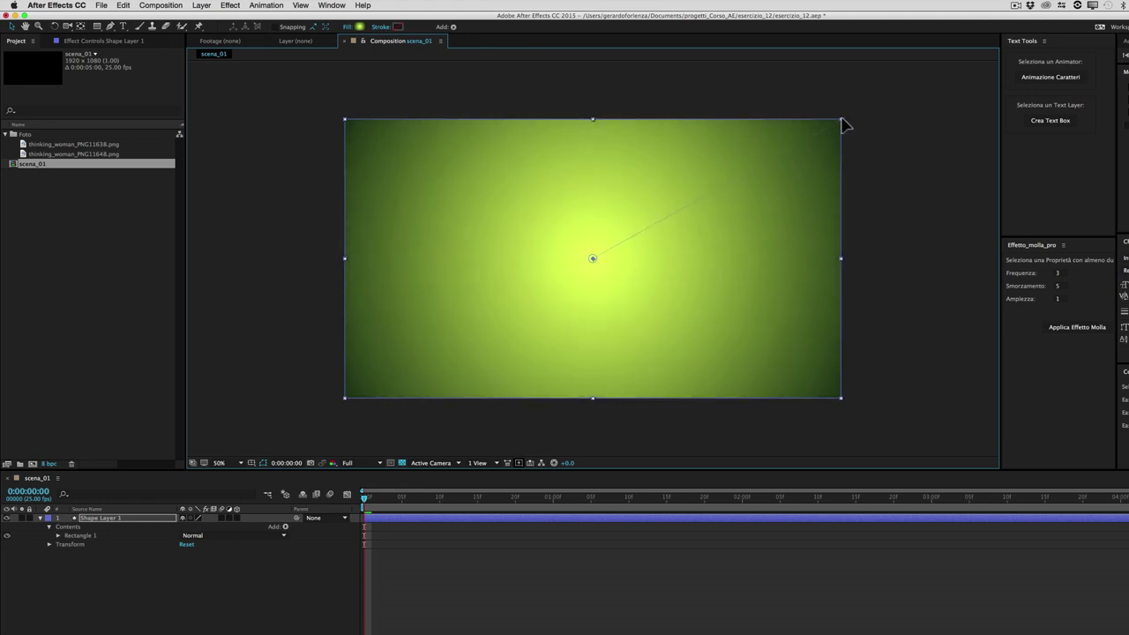
pyautogui.click(107, 518)
pyautogui.press('Return')
pyautogui.write('sfondo')
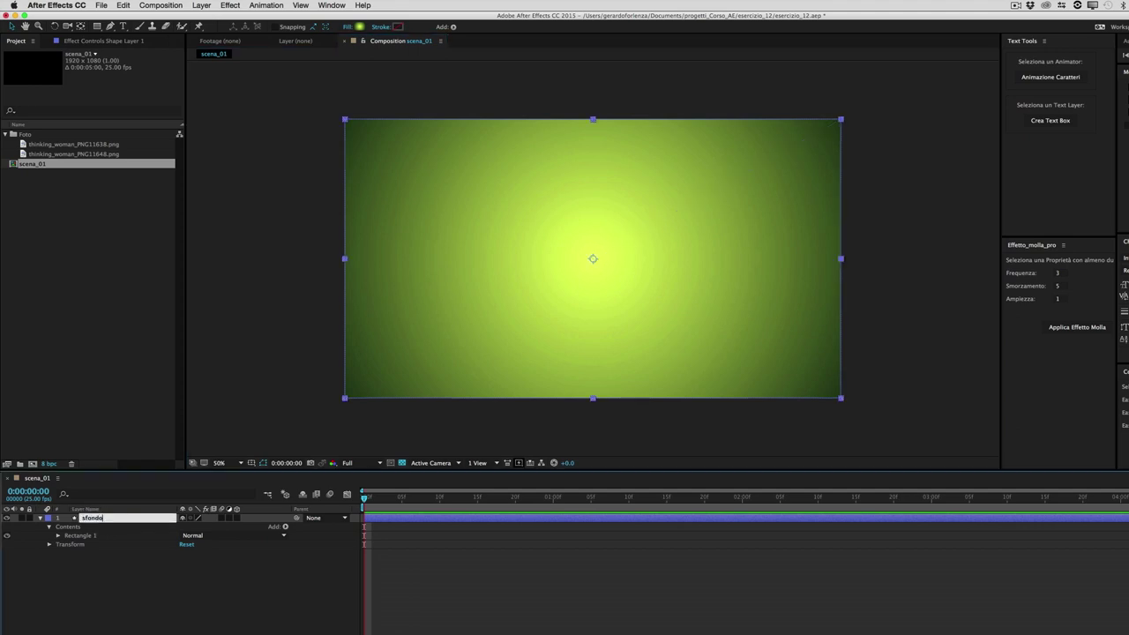
pyautogui.press('Return')
pyautogui.click(39, 518)
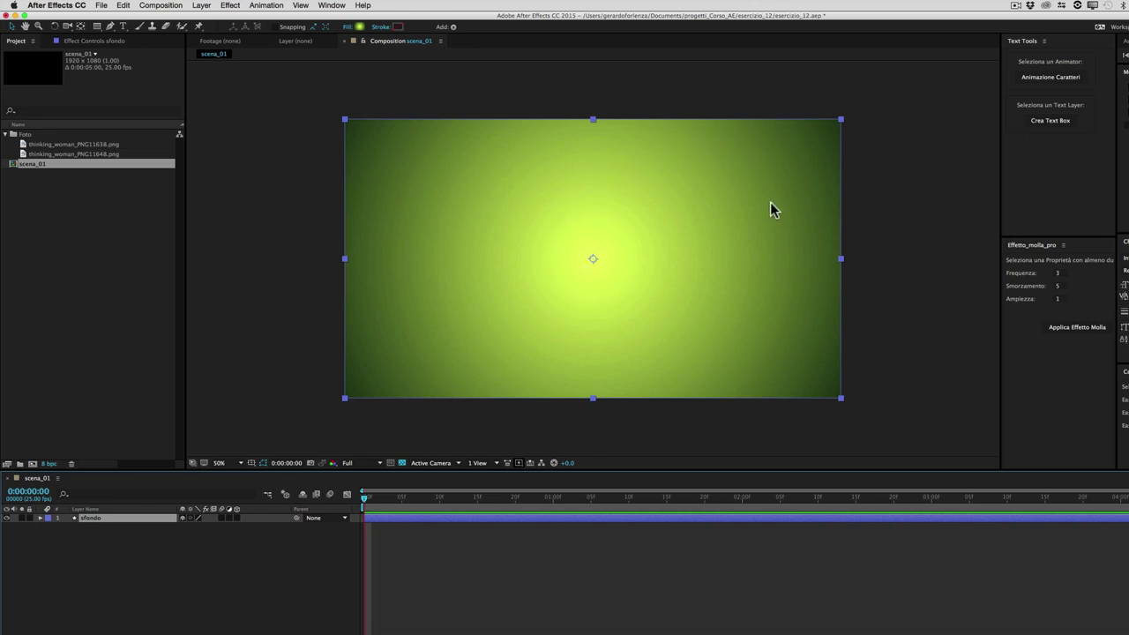
pyautogui.click(216, 607)
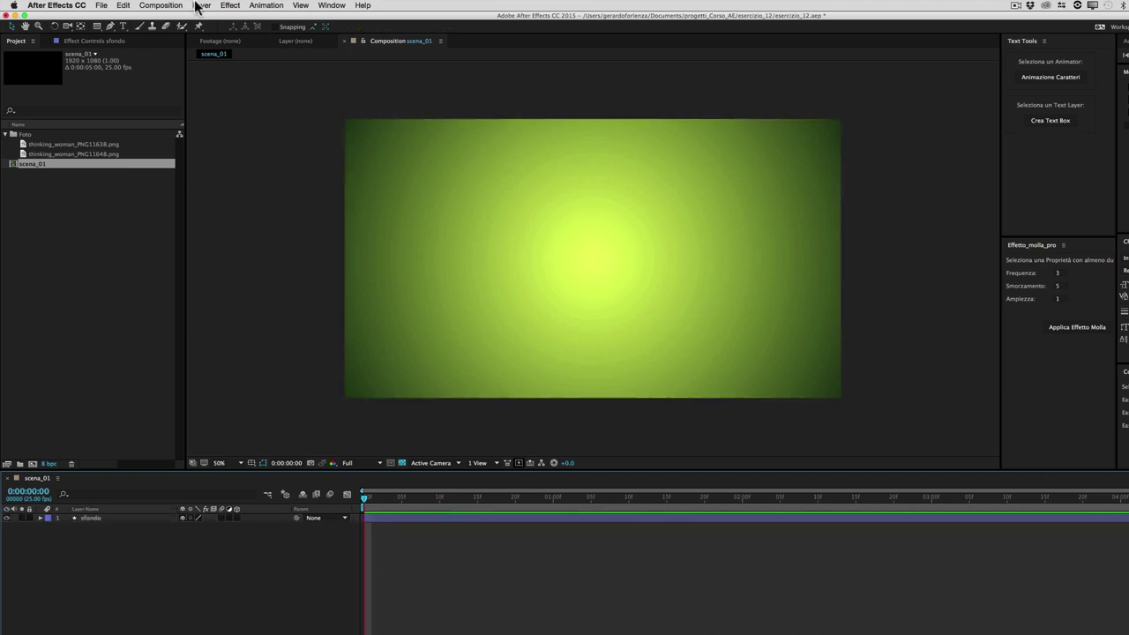
pyautogui.moveTo(97, 26); pyautogui.dragTo(127, 50)
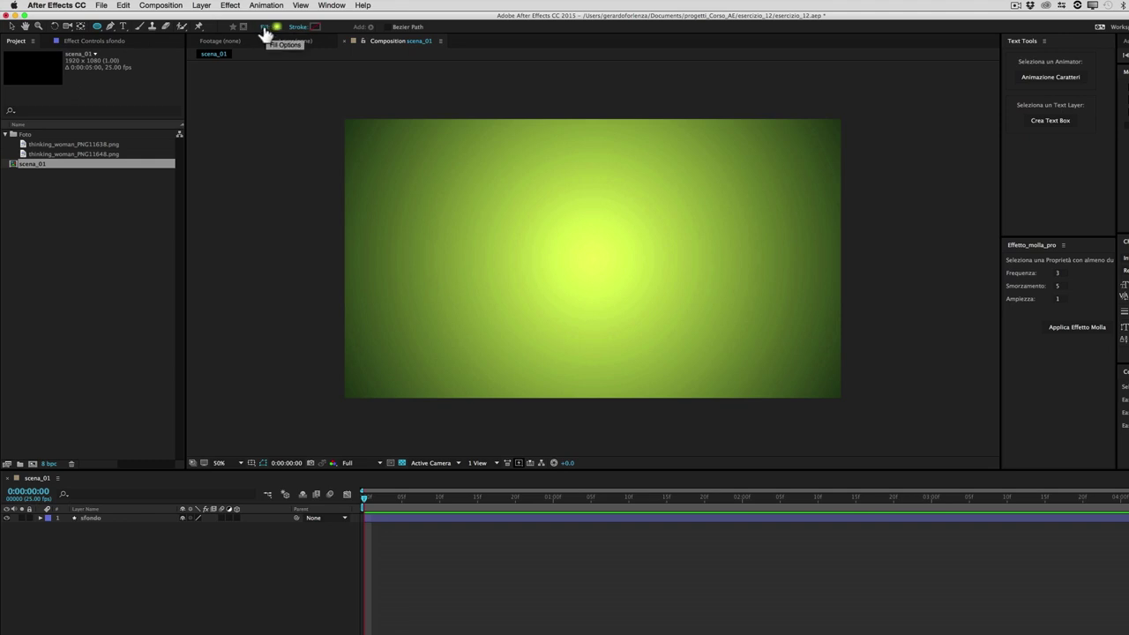
# Set the fill for new shapes to solid white.
pyautogui.click(265, 33)
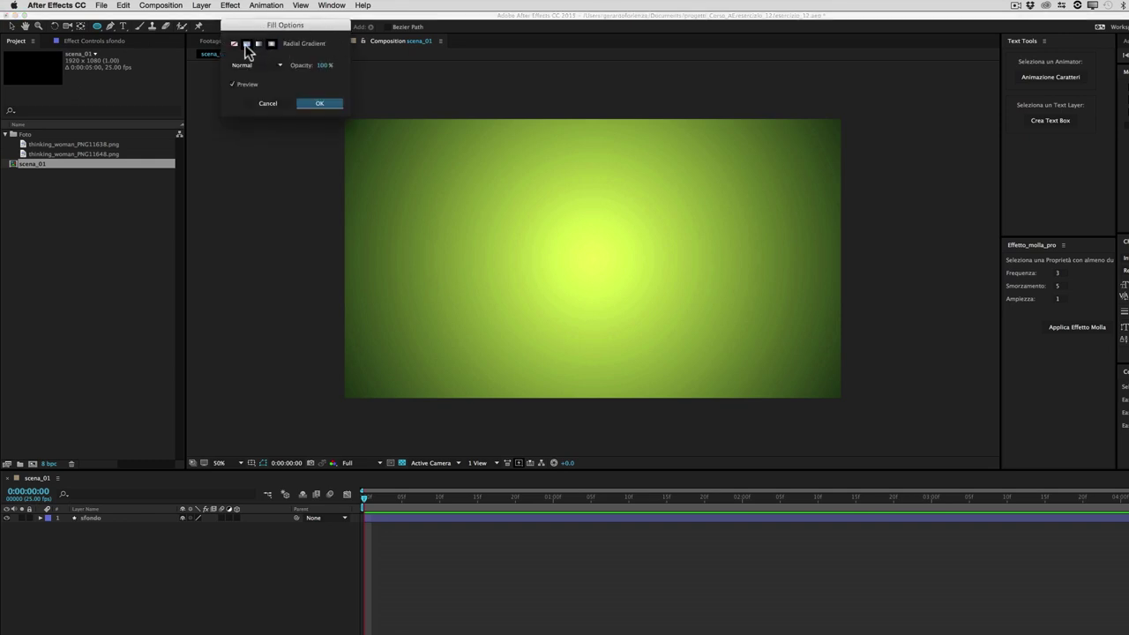
pyautogui.click(247, 44)
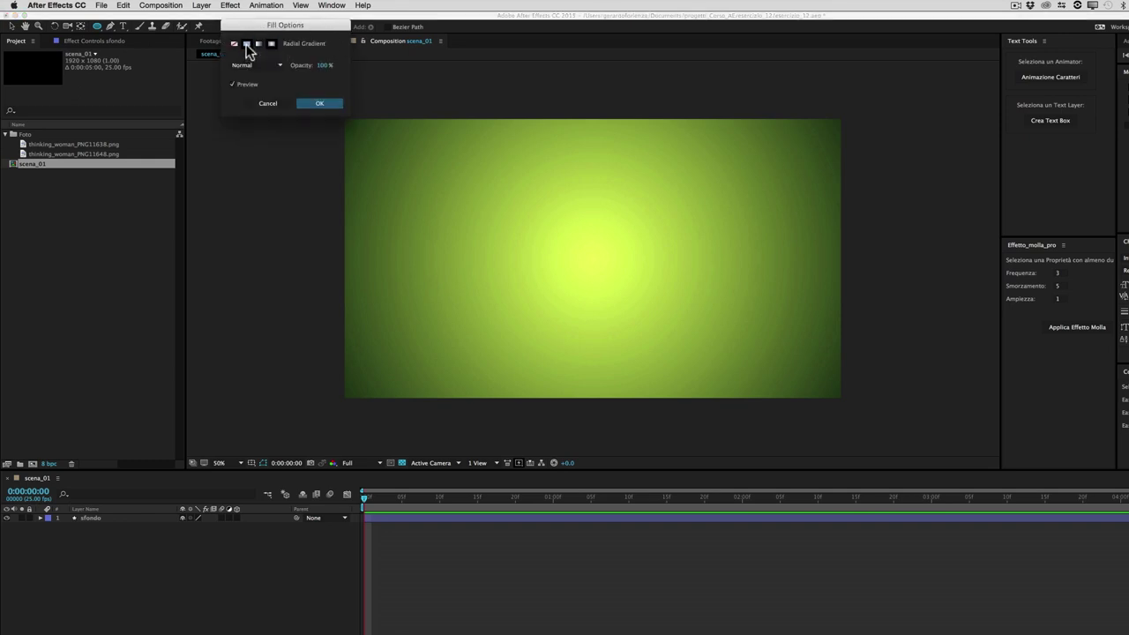
pyautogui.click(318, 104)
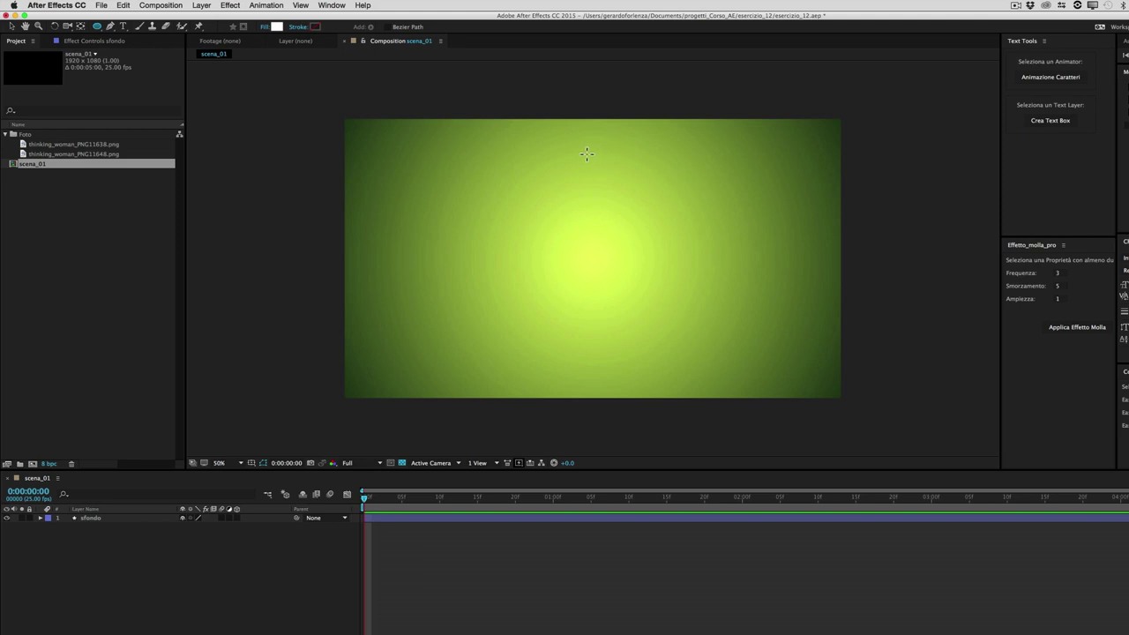
# Draw a large white circle on the right of the frame and centre its anchor point.
pyautogui.moveTo(587, 154)
pyautogui.mouseDown()
pyautogui.moveTo(833, 344)
pyautogui.moveTo(805, 327)
pyautogui.mouseUp()
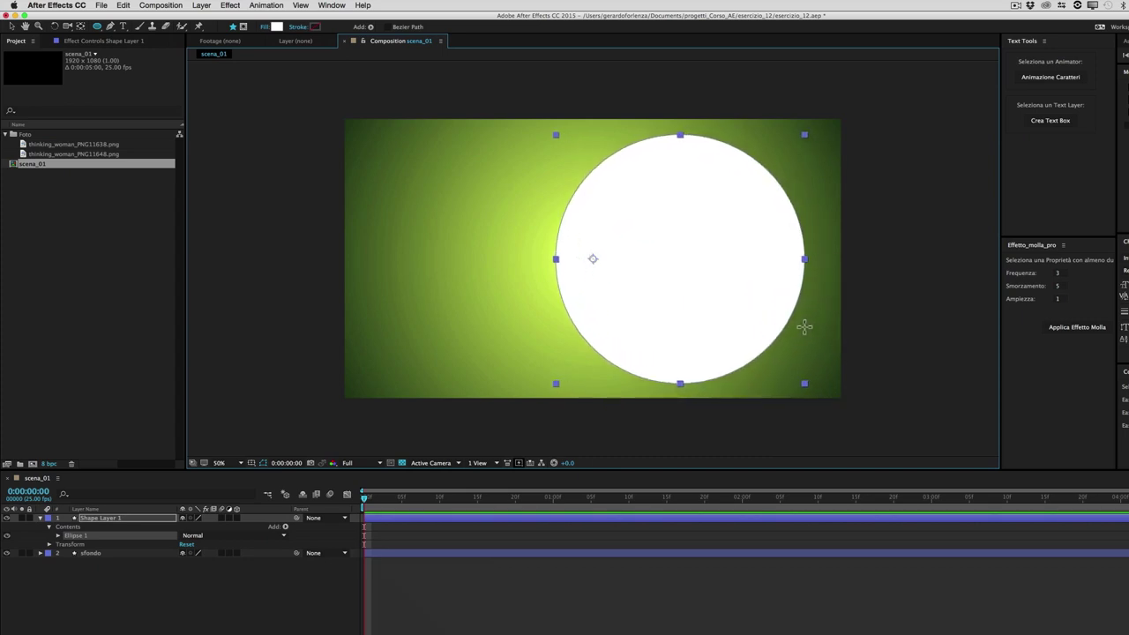
pyautogui.moveTo(804, 327); pyautogui.dragTo(803, 327)
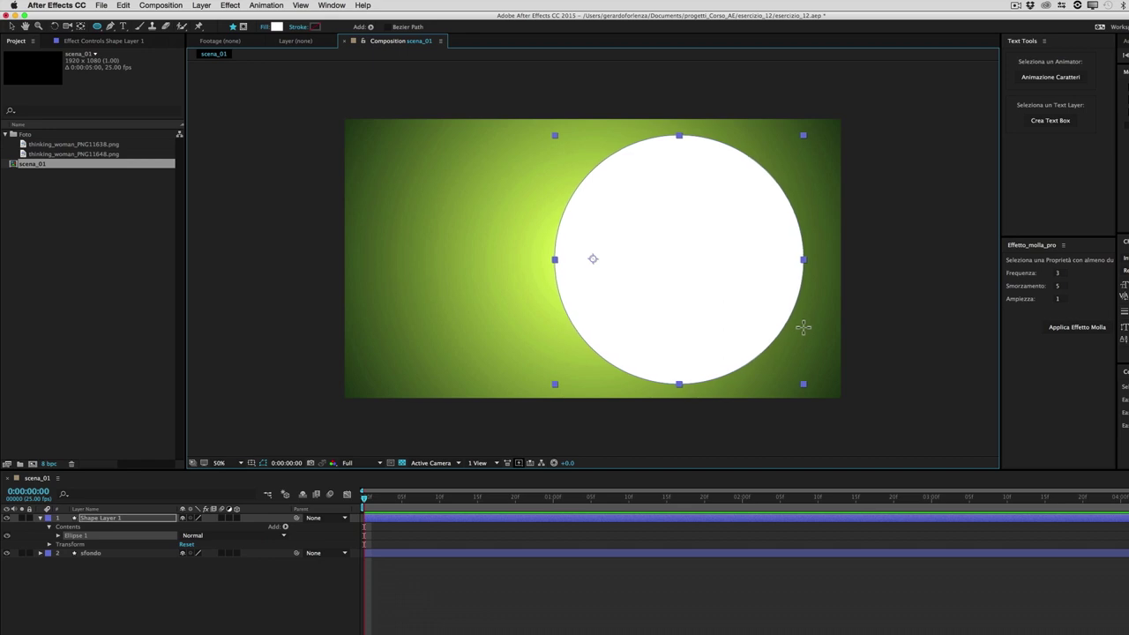
pyautogui.press('shift')
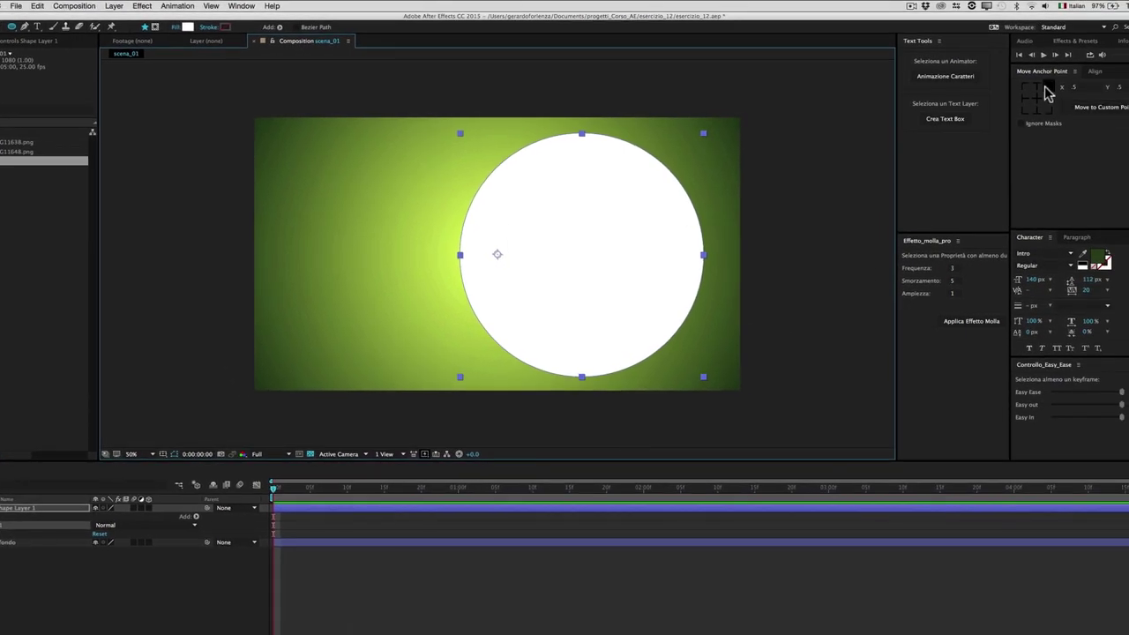
pyautogui.click(1043, 75)
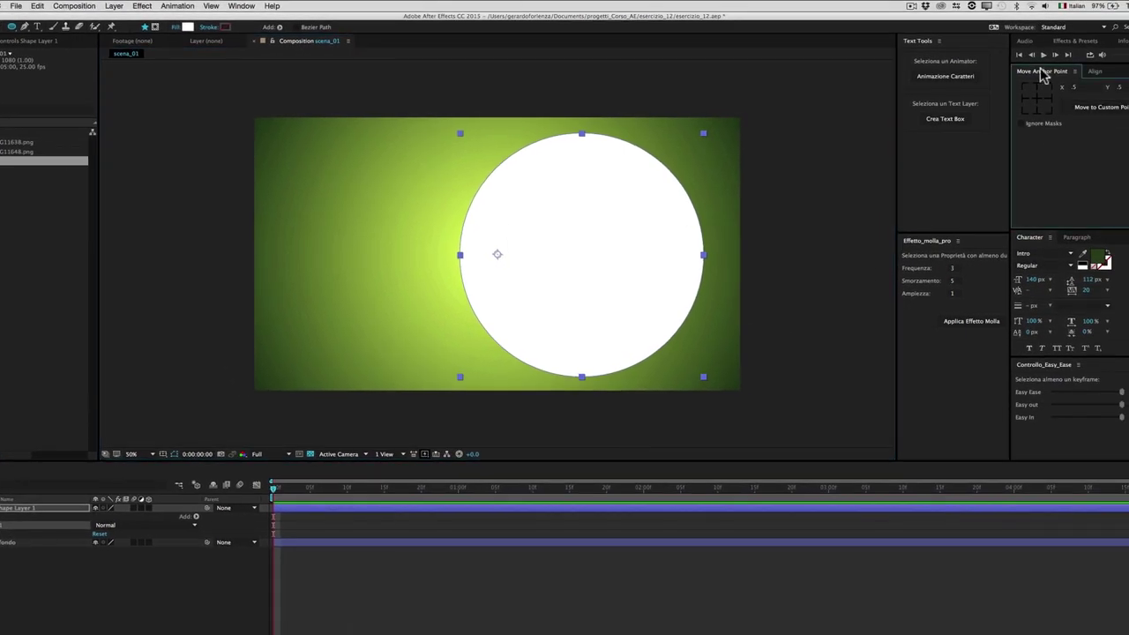
pyautogui.click(1038, 98)
pyautogui.press('super+Tab')
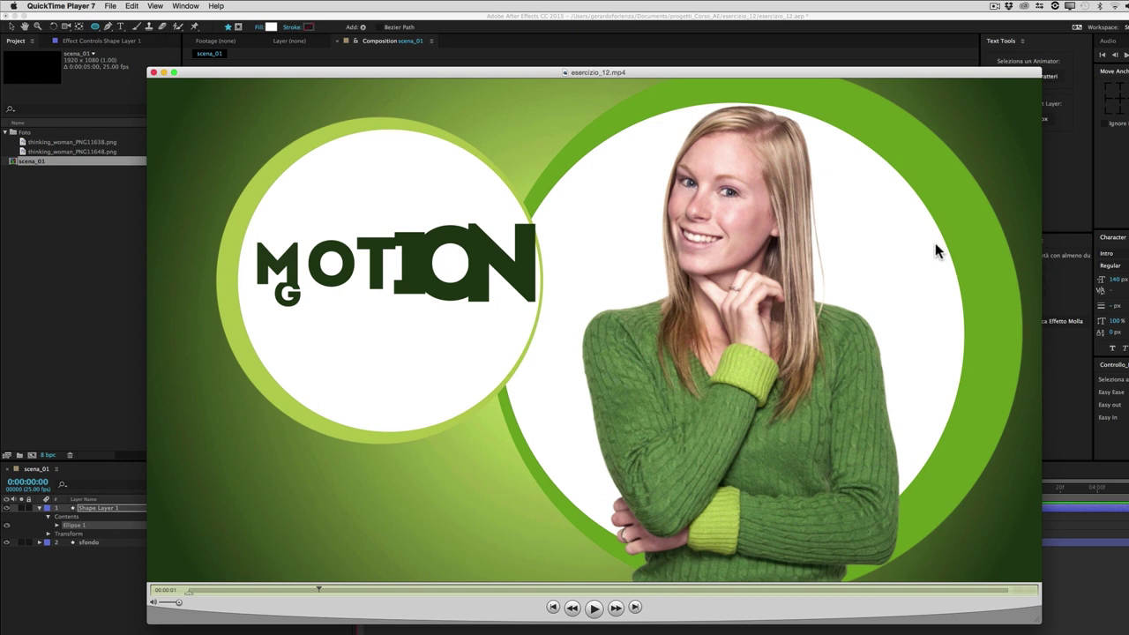
# Quit QuickTime Player after viewing esercizio_12.mp4, returning to After Effects.
pyautogui.press('super+q')
# Rename Shape Layer 1, the white circle, to 'cerchio grande'.
pyautogui.click(411, 509)
pyautogui.press('Return')
pyautogui.write('chio grande')
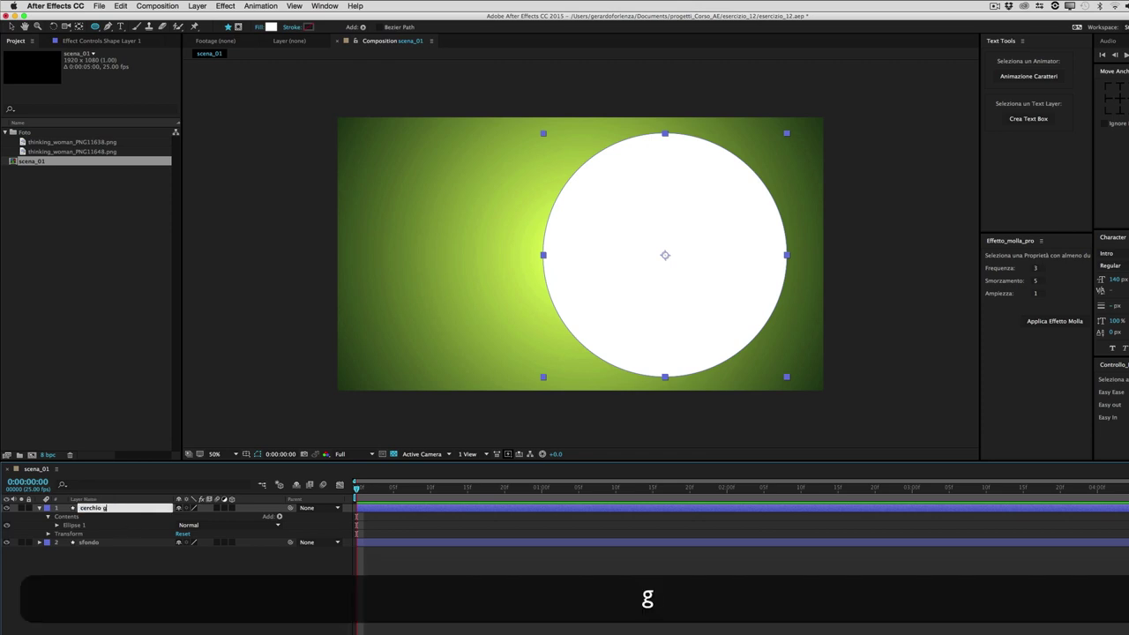
pyautogui.click(367, 517)
pyautogui.click(226, 6)
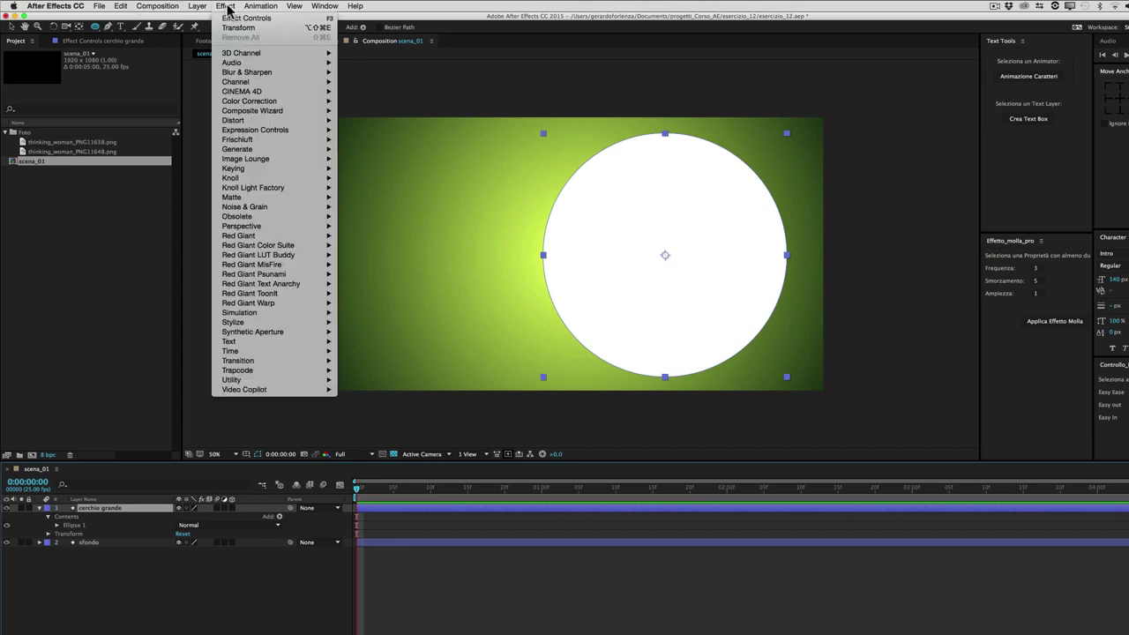
pyautogui.moveTo(253, 220)
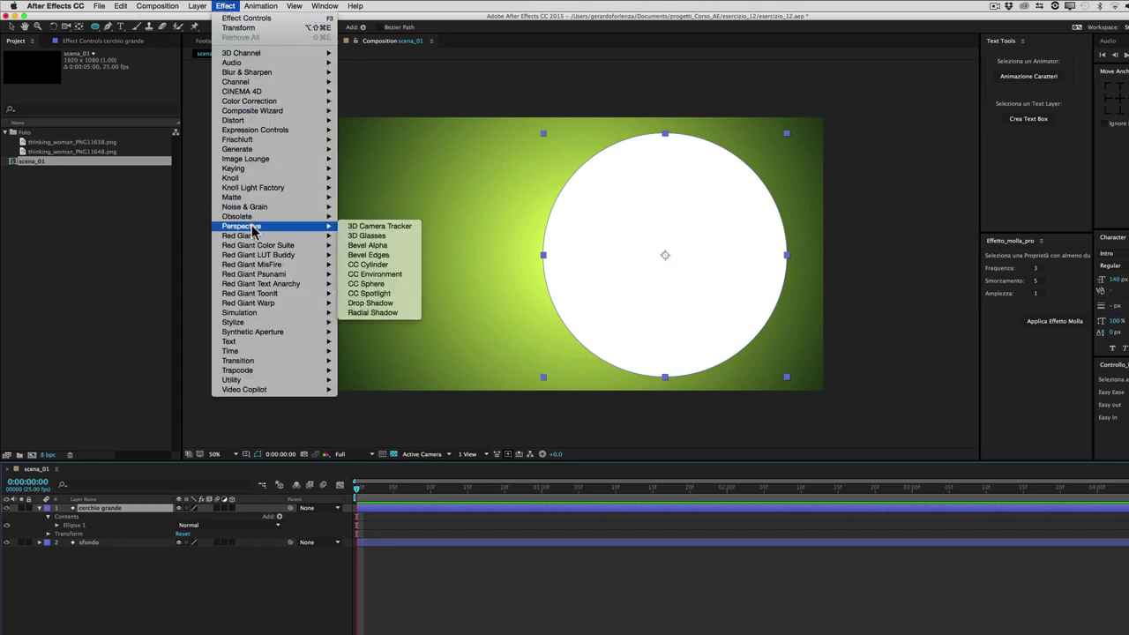
# Apply Perspective > Radial Shadow to cerchio grande, move its light source, and set Opacity to 100%.
pyautogui.click(373, 313)
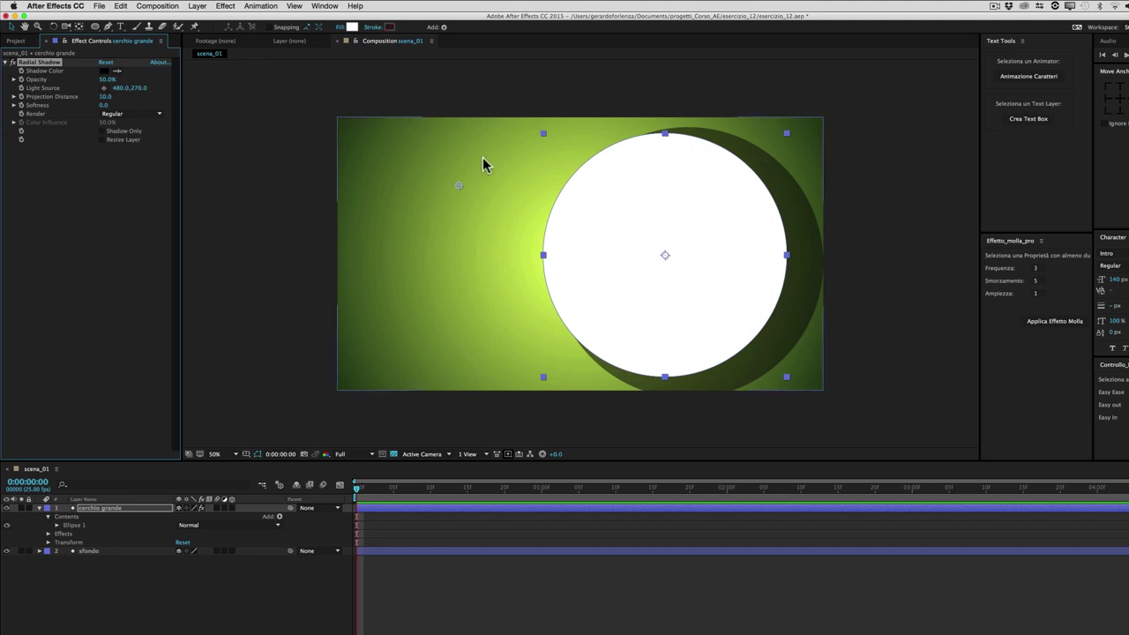
pyautogui.moveTo(466, 184)
pyautogui.mouseDown()
pyautogui.moveTo(466, 200)
pyautogui.moveTo(543, 223)
pyautogui.mouseUp()
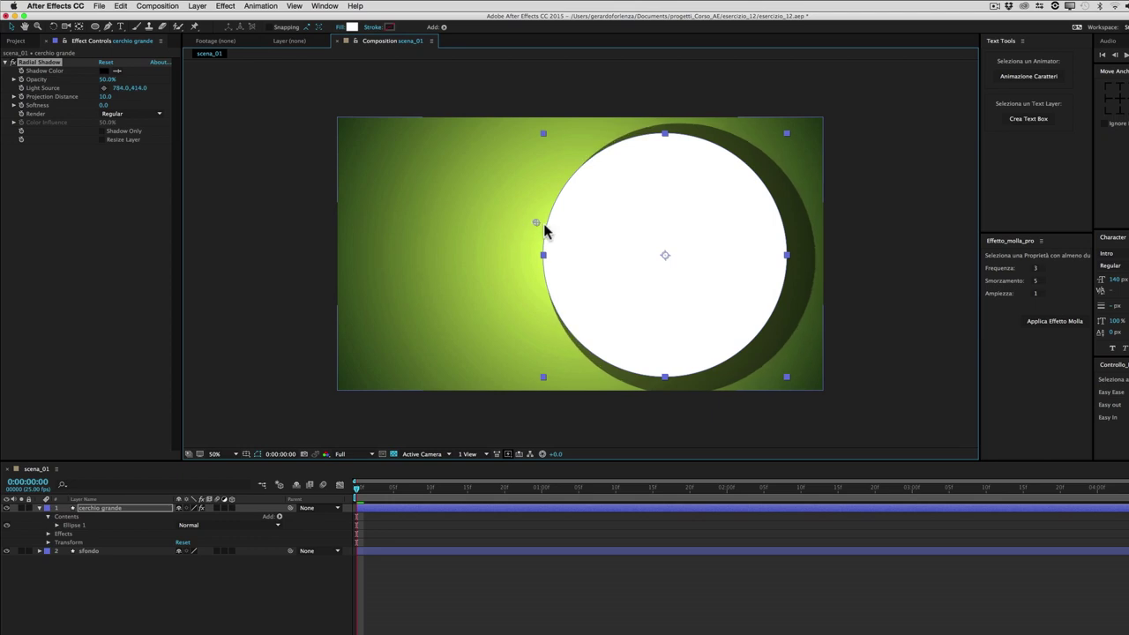
pyautogui.moveTo(544, 225); pyautogui.dragTo(562, 256)
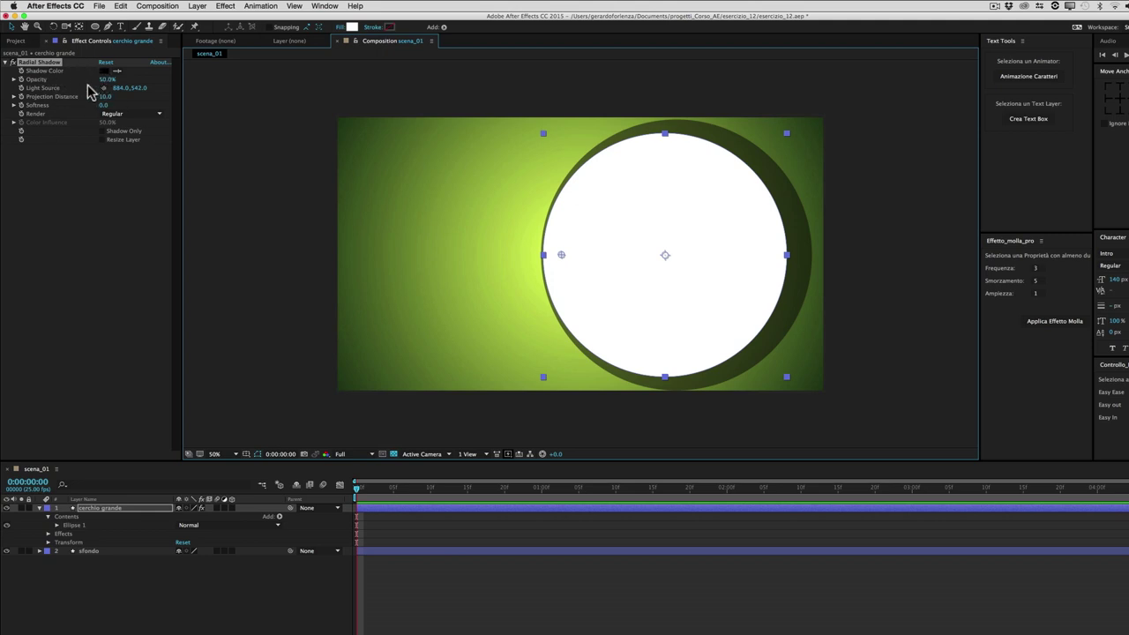
pyautogui.click(41, 84)
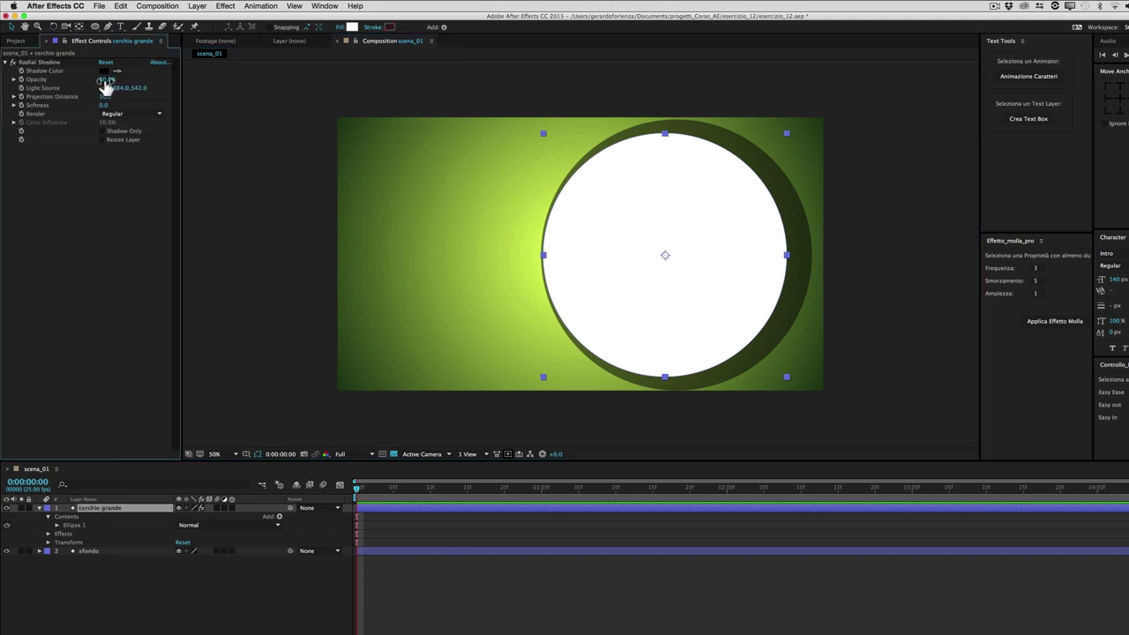
pyautogui.moveTo(105, 79); pyautogui.dragTo(178, 84)
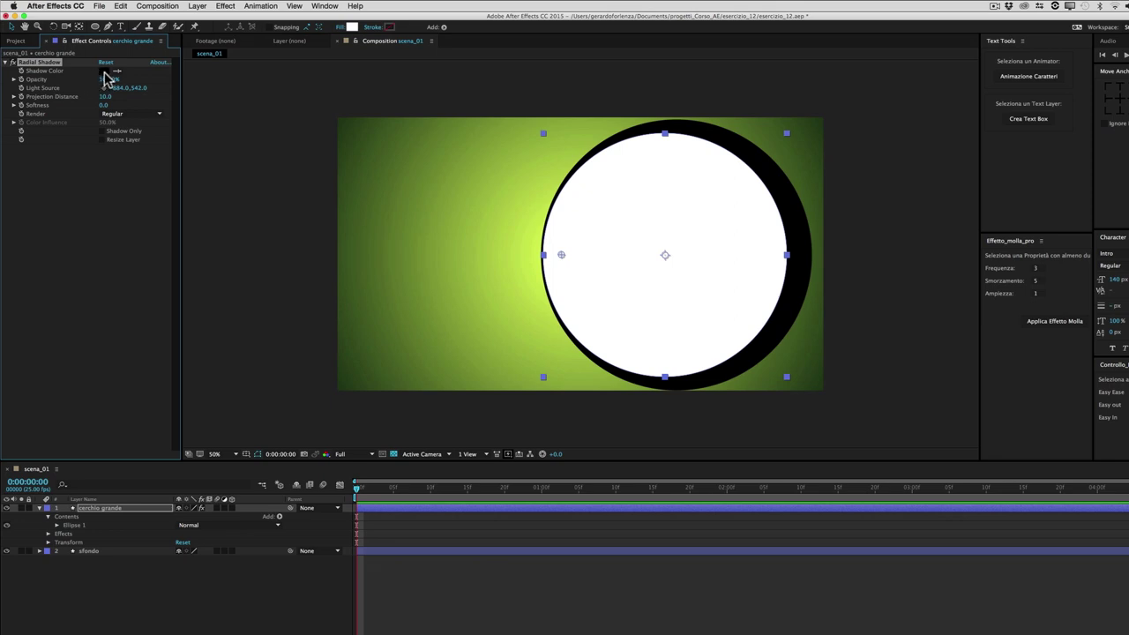
# Change the Radial Shadow colour from black to an olive green.
pyautogui.click(105, 71)
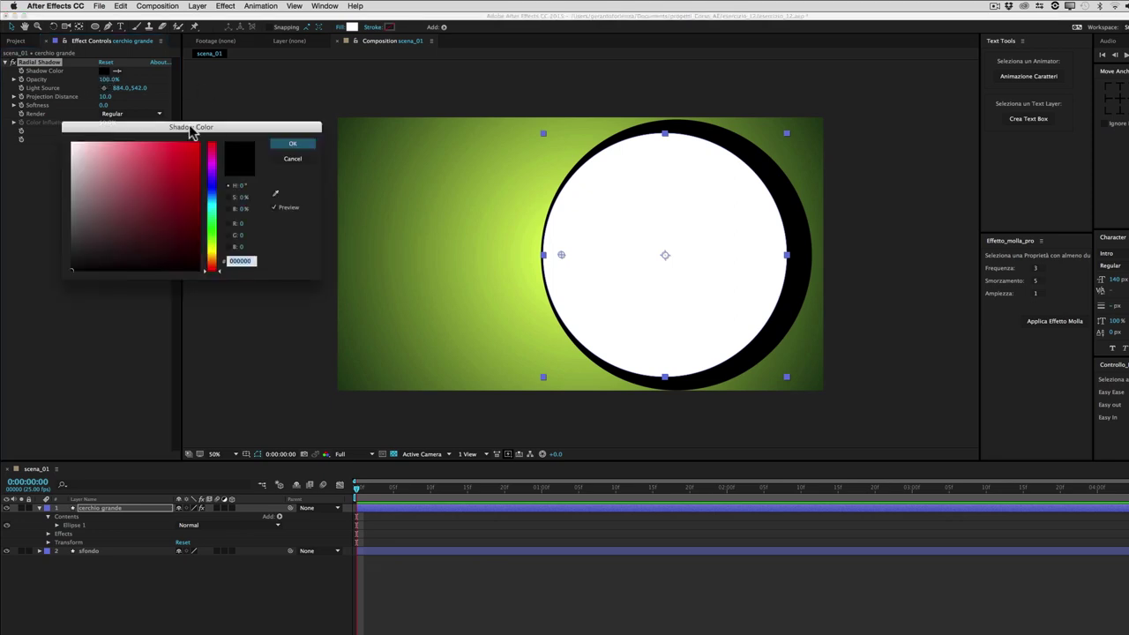
pyautogui.moveTo(205, 246); pyautogui.dragTo(211, 244)
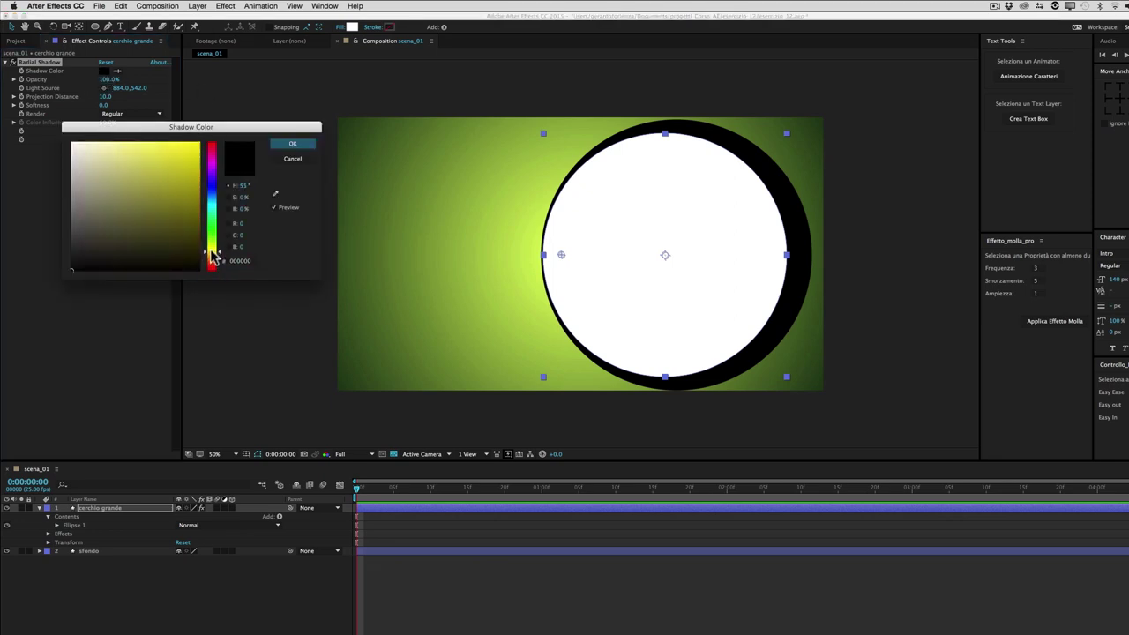
pyautogui.moveTo(155, 221)
pyautogui.mouseDown()
pyautogui.moveTo(161, 200)
pyautogui.moveTo(181, 199)
pyautogui.mouseUp()
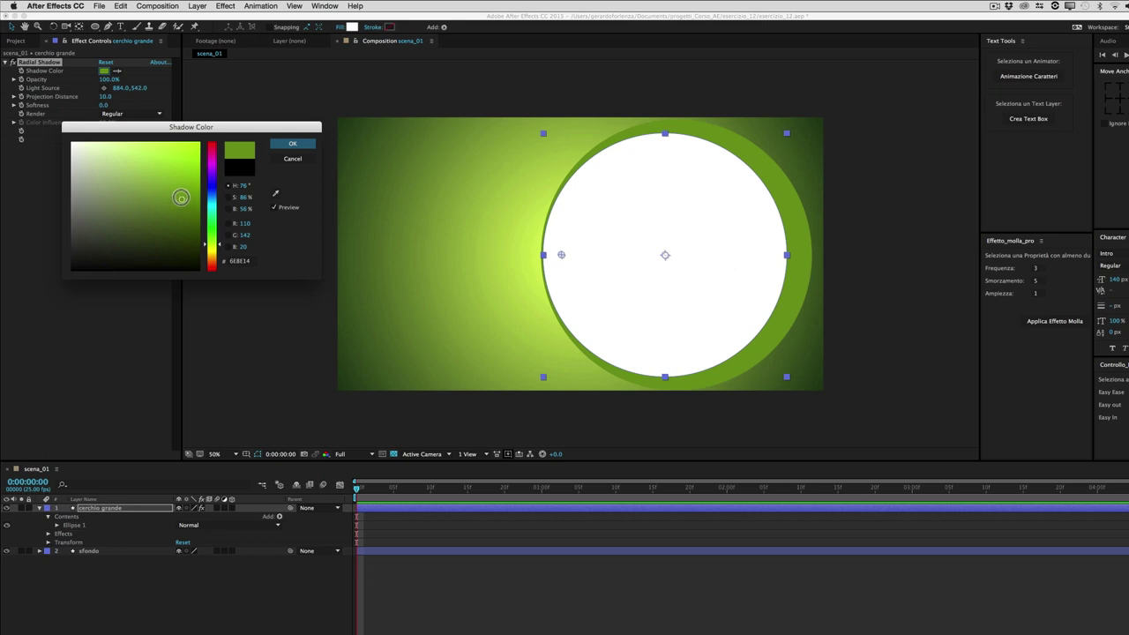
pyautogui.click(292, 146)
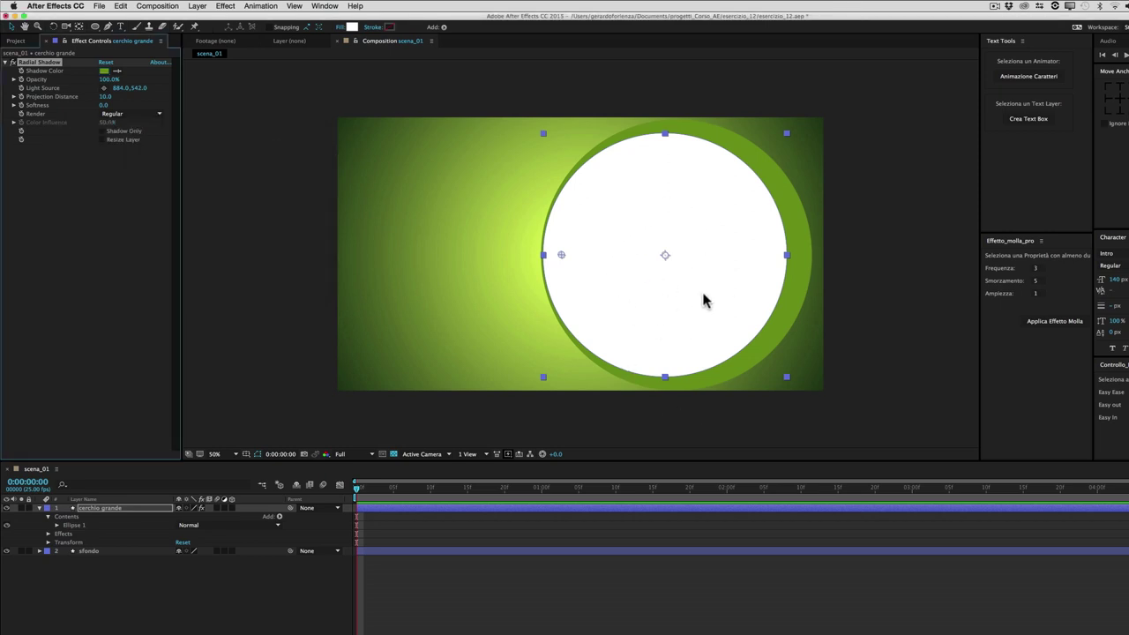
# Add thinking_woman_PNG11648.png to scena_01, scaled down and shifted inside the circle.
pyautogui.click(17, 40)
pyautogui.moveTo(23, 154); pyautogui.dragTo(668, 281)
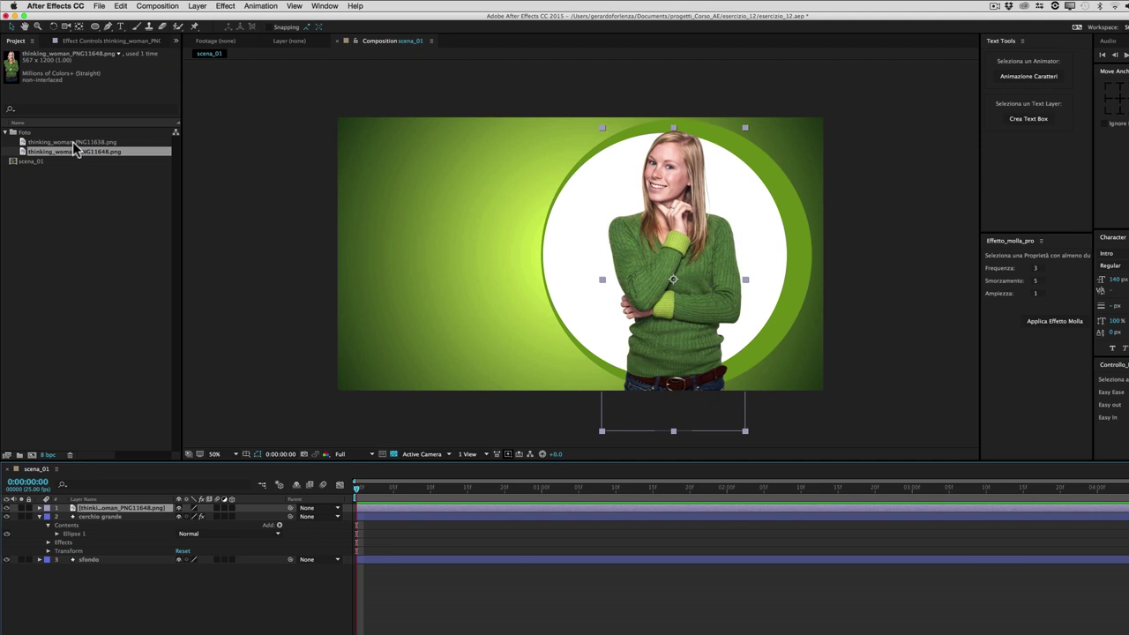
pyautogui.moveTo(77, 150)
pyautogui.mouseDown()
pyautogui.moveTo(454, 166)
pyautogui.moveTo(746, 127)
pyautogui.moveTo(803, 68)
pyautogui.mouseUp()
pyautogui.press('super+z')
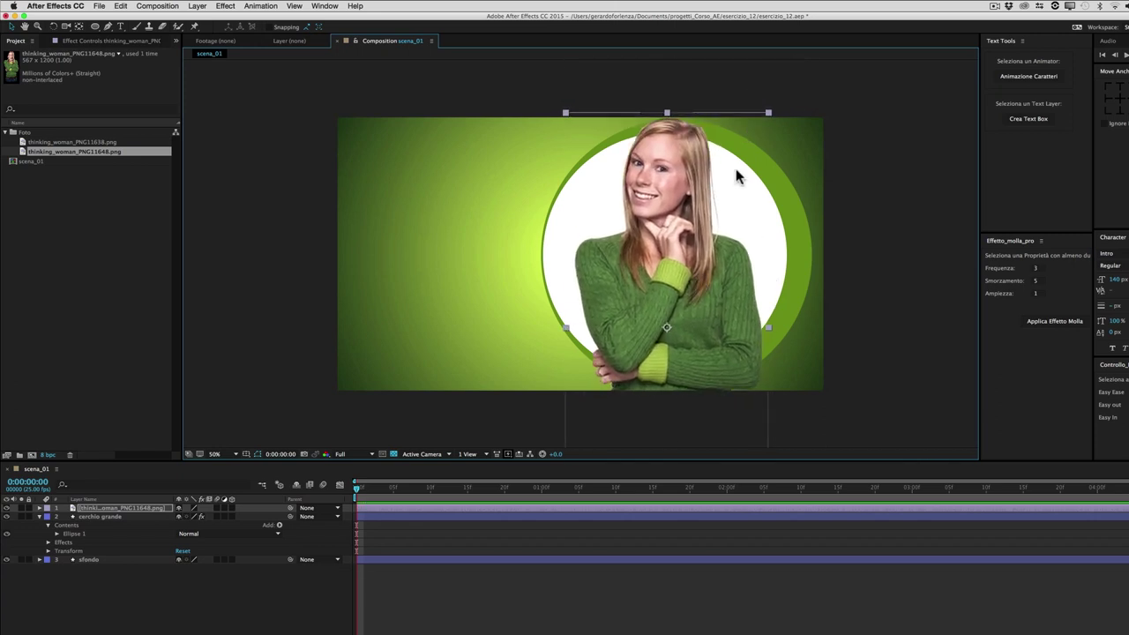
pyautogui.moveTo(770, 112); pyautogui.dragTo(764, 131)
pyautogui.moveTo(719, 218); pyautogui.dragTo(707, 228)
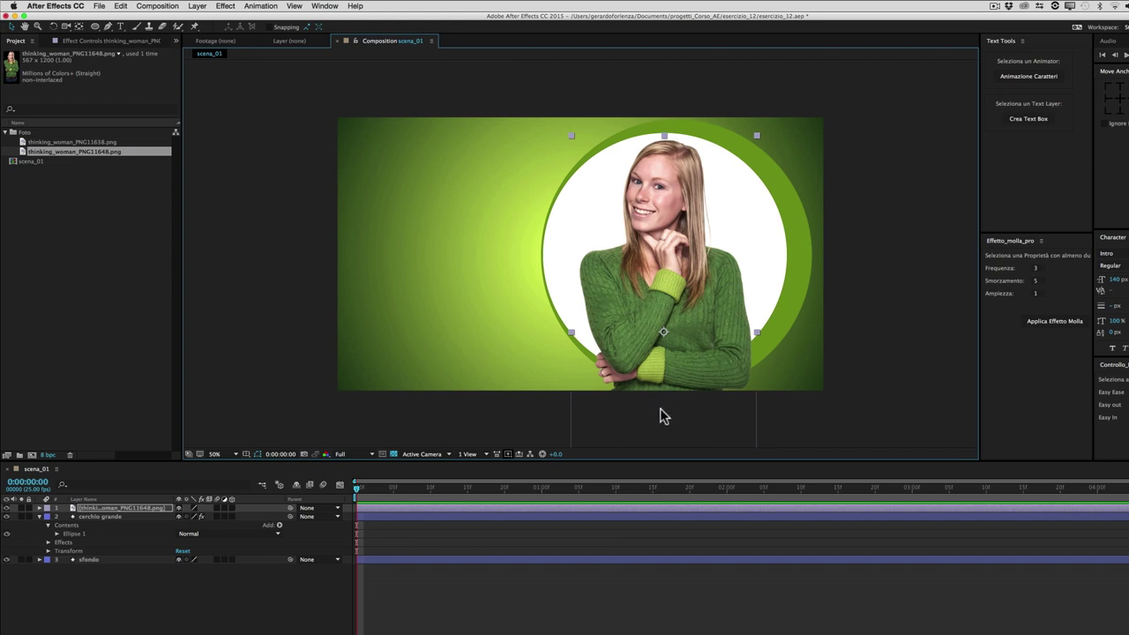
# Move the woman photo's anchor point to its bottom with the Pan Behind tool.
pyautogui.click(78, 28)
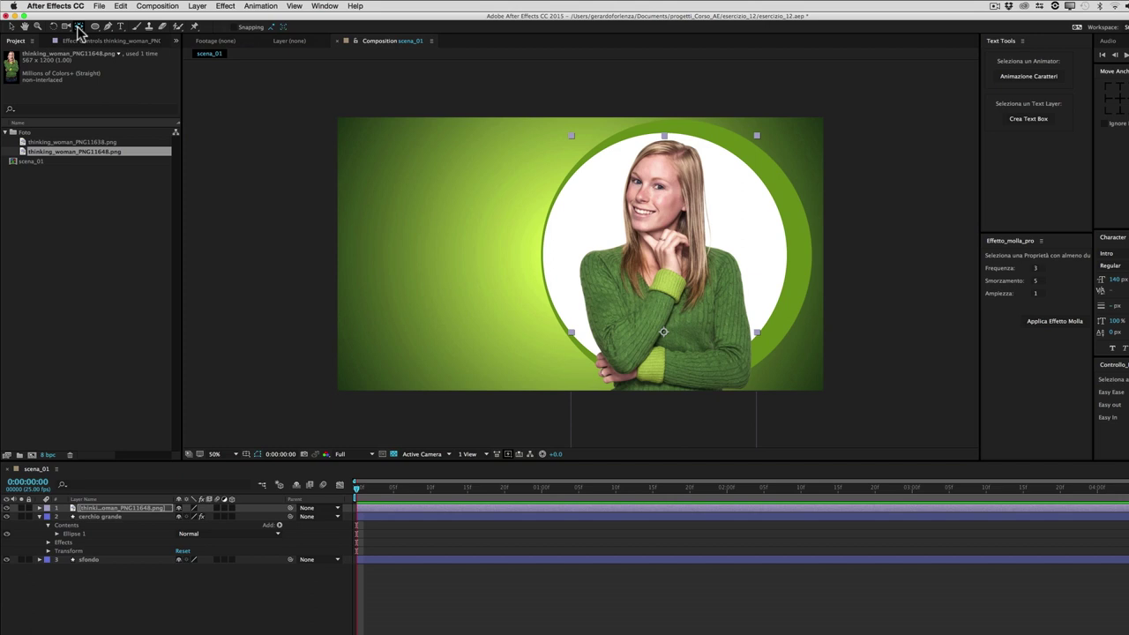
pyautogui.moveTo(664, 333)
pyautogui.mouseDown()
pyautogui.moveTo(689, 342)
pyautogui.moveTo(666, 403)
pyautogui.mouseUp()
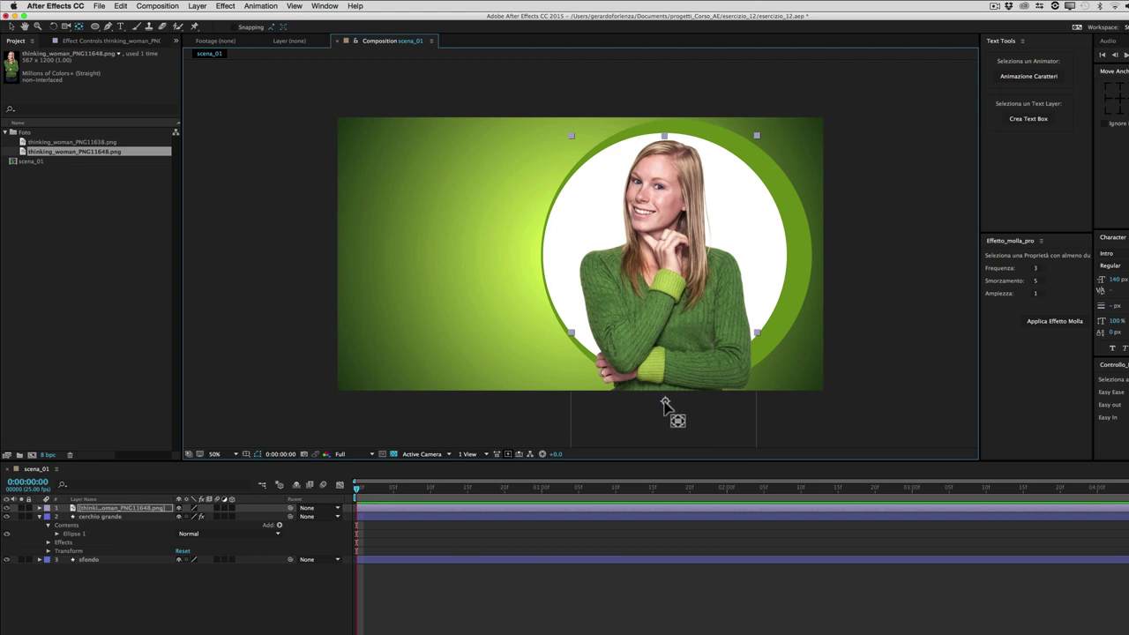
pyautogui.click(12, 26)
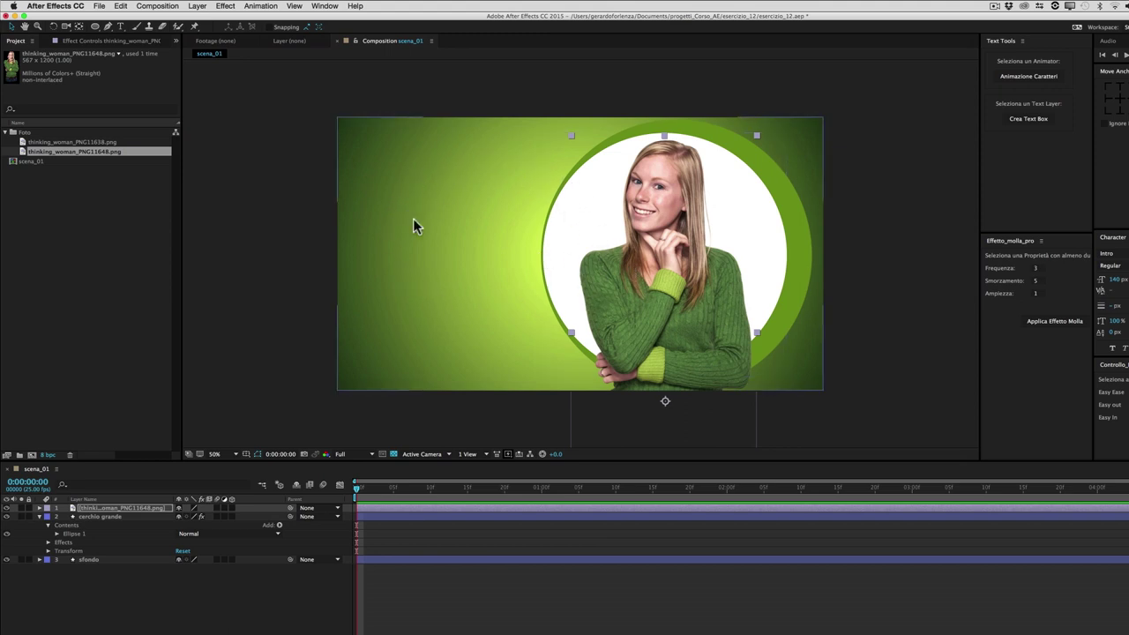
# Duplicate the cerchio grande circle layer and rename the copy 'cerchio piccolo'.
pyautogui.click(98, 517)
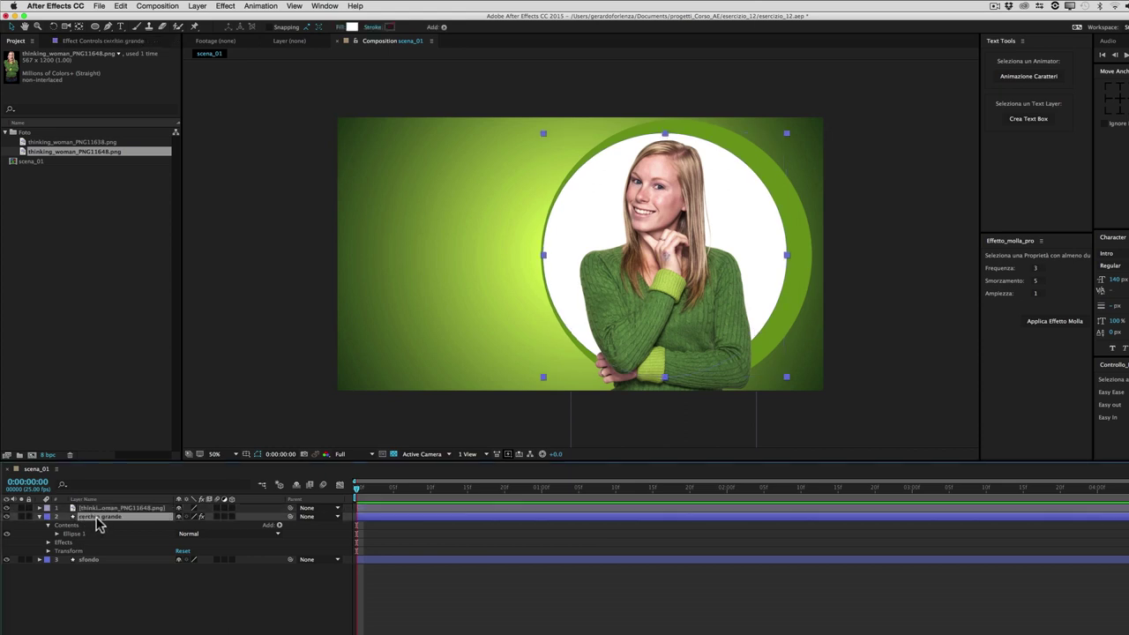
pyautogui.press('super')
pyautogui.press('super+d')
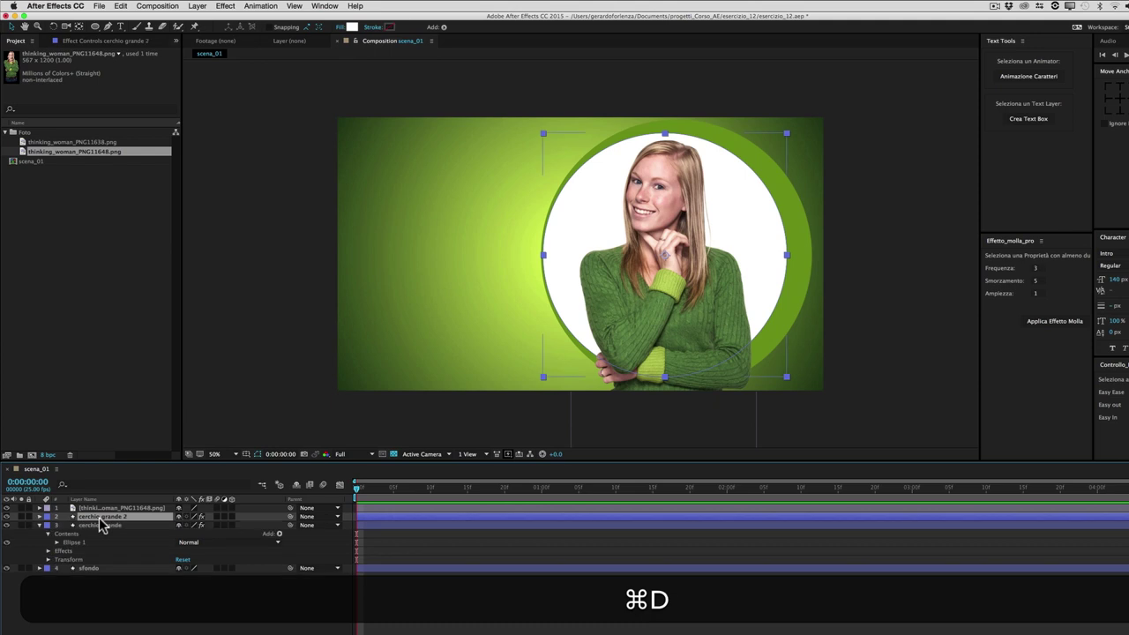
pyautogui.press('Return')
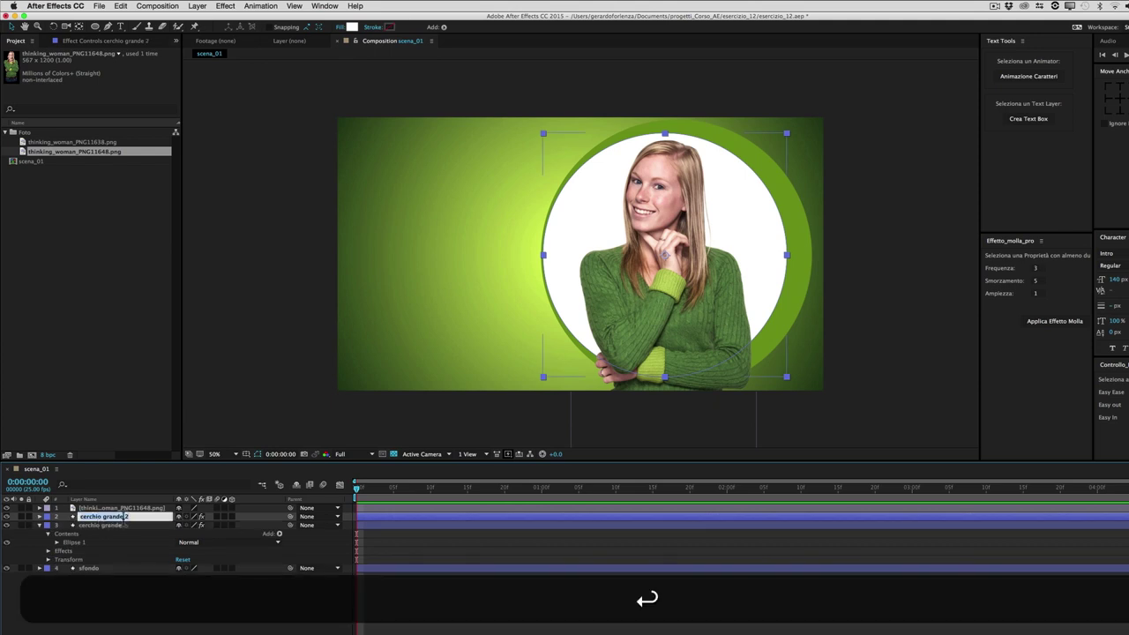
pyautogui.press('BackSpace')
pyautogui.press('BackSpace')
pyautogui.press('BackSpace')
pyautogui.write('picc')
pyautogui.write('o')
pyautogui.press('Return')
# Move the copied circle to the left, shrink it proportionally and nudge it slightly up.
pyautogui.moveTo(664, 254); pyautogui.dragTo(478, 245)
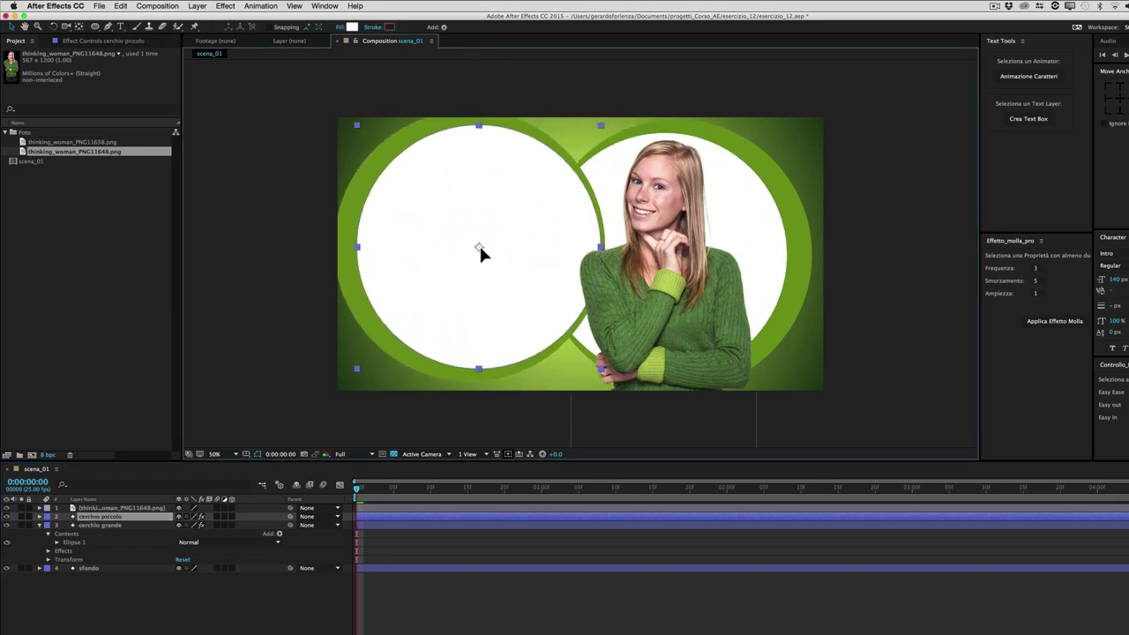
pyautogui.moveTo(603, 122); pyautogui.dragTo(572, 144)
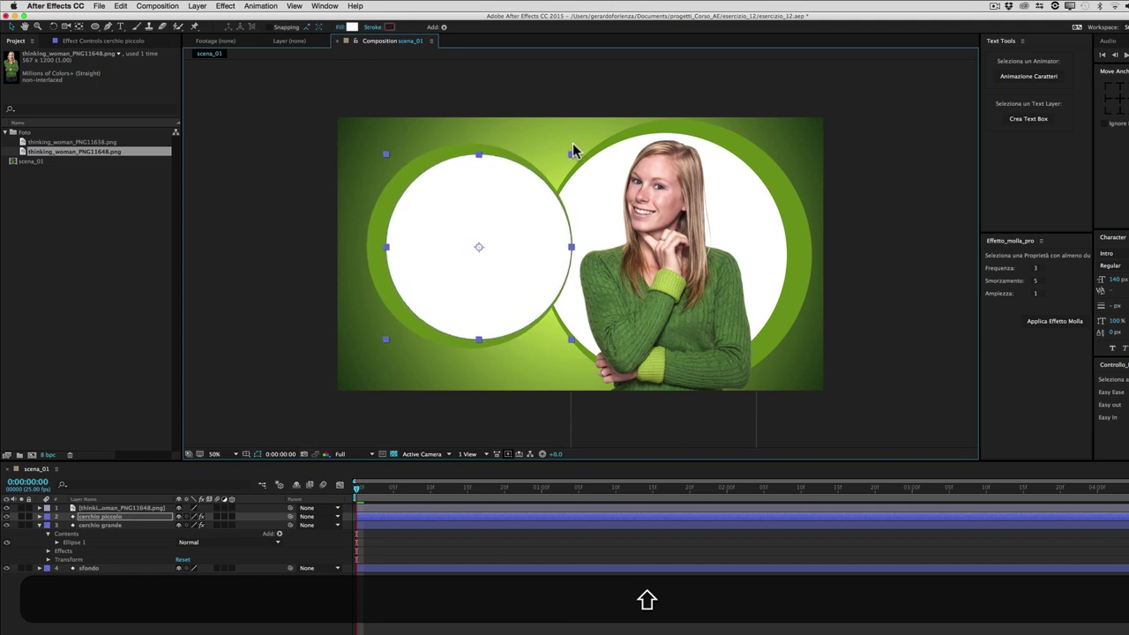
pyautogui.moveTo(544, 225); pyautogui.dragTo(537, 222)
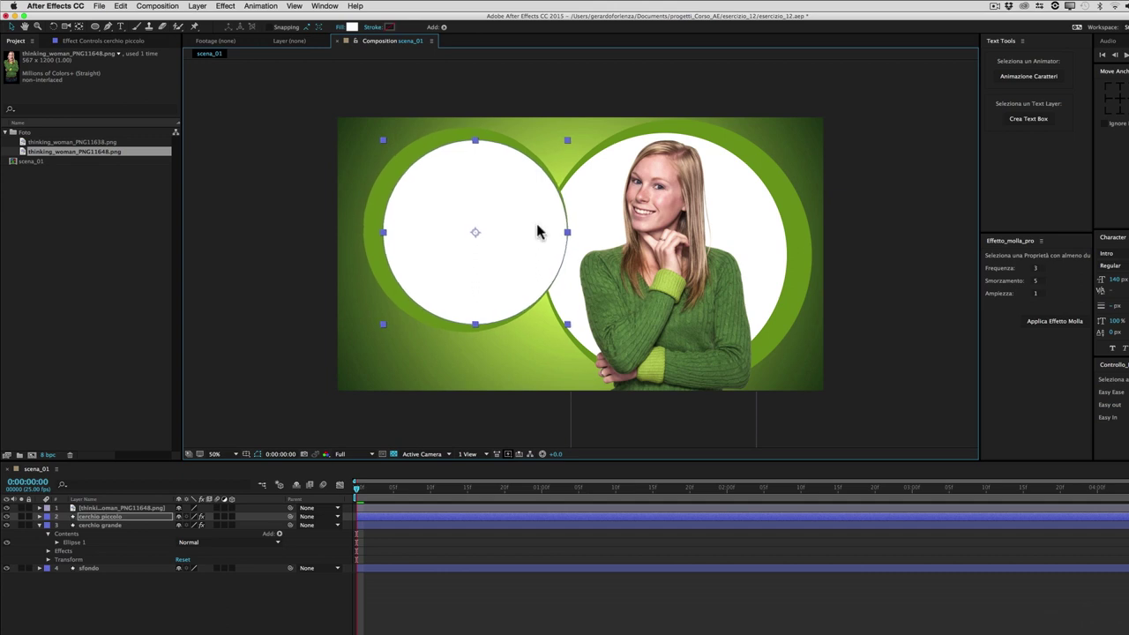
# Move the small circle's Radial Shadow light source up-left to 838.0,464.0.
pyautogui.click(90, 41)
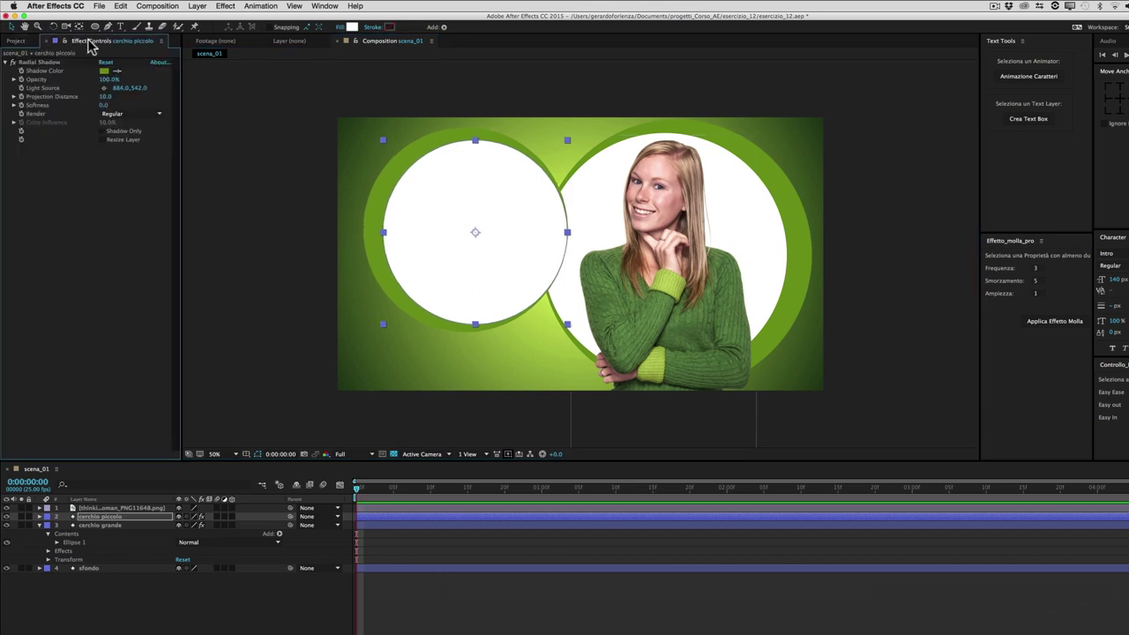
pyautogui.click(51, 64)
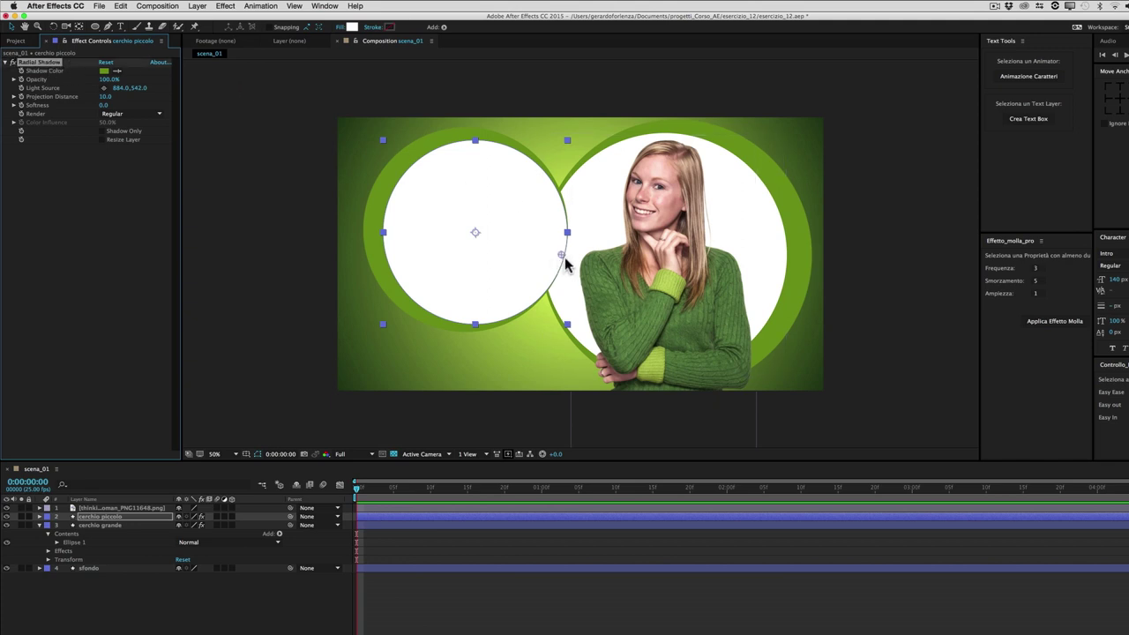
pyautogui.moveTo(561, 253); pyautogui.dragTo(549, 235)
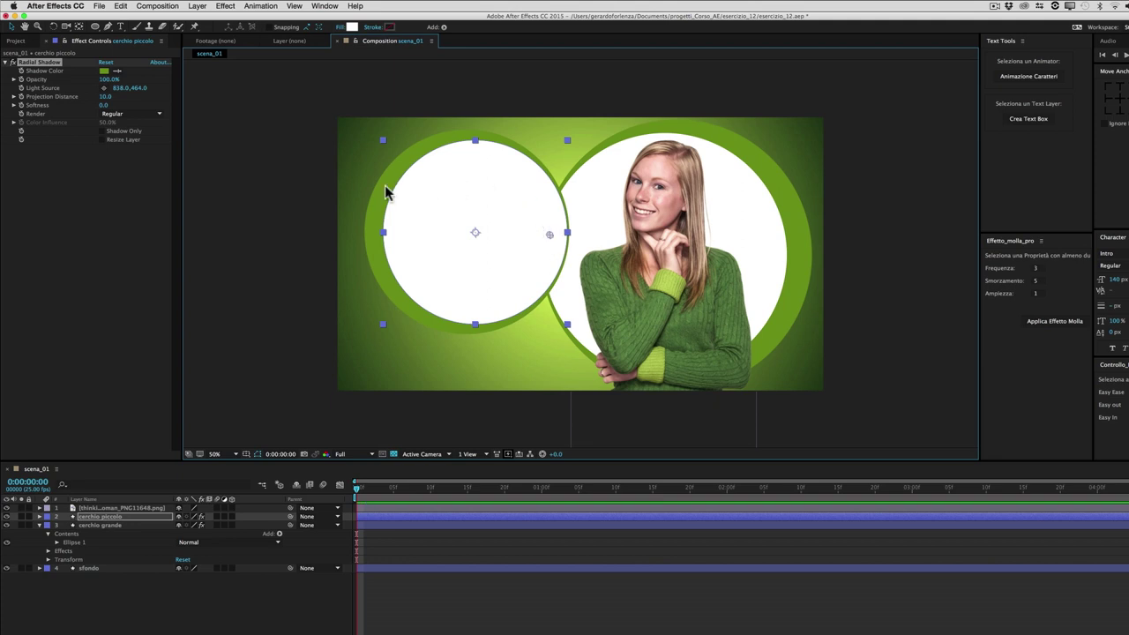
# Change the small circle's Radial Shadow color to a lighter yellow-green (#B9CA56).
pyautogui.click(106, 77)
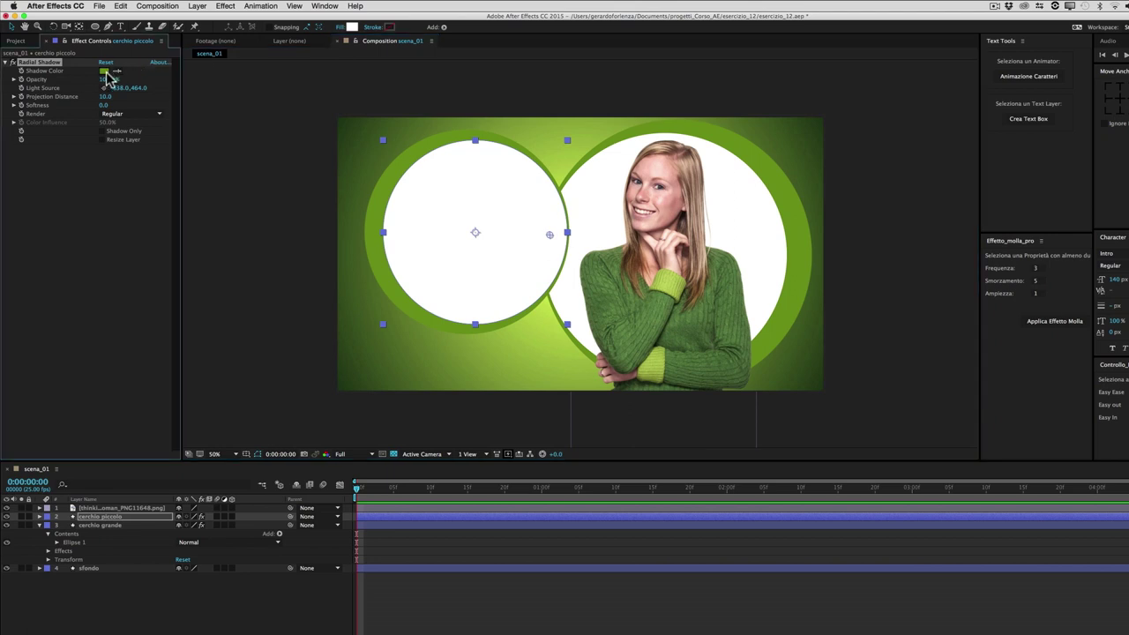
pyautogui.click(105, 71)
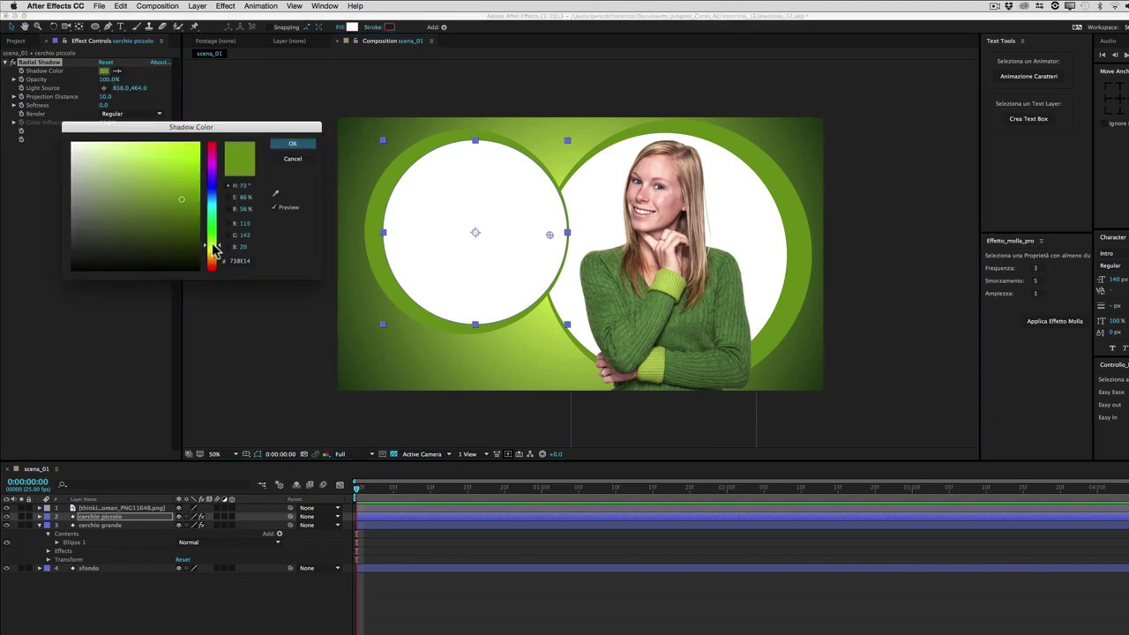
pyautogui.moveTo(181, 199); pyautogui.dragTo(145, 168)
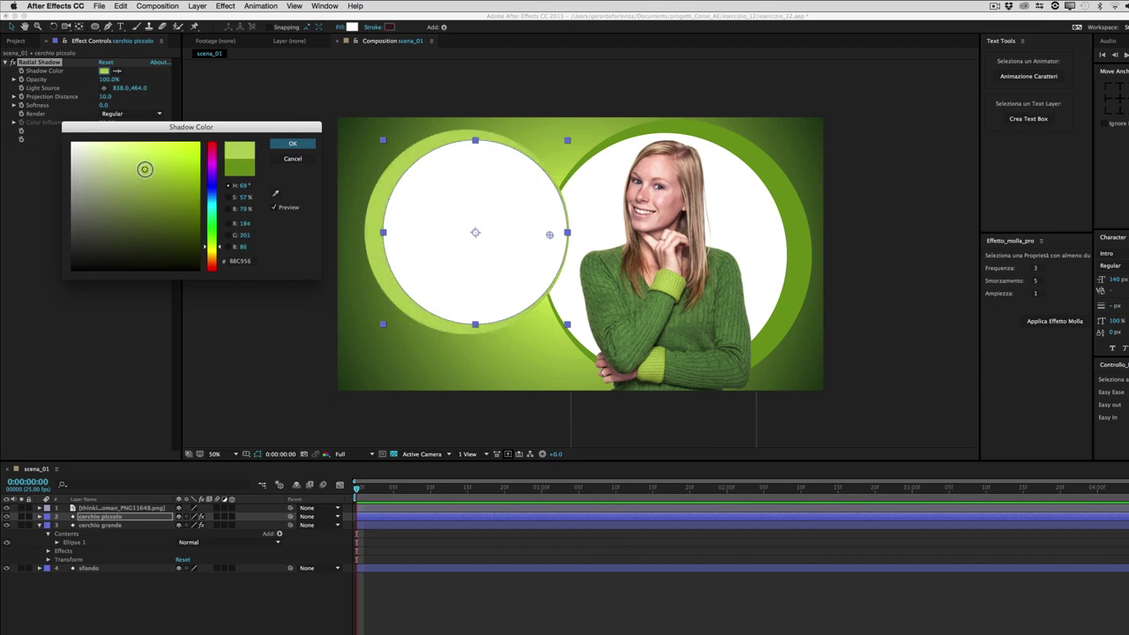
pyautogui.click(288, 145)
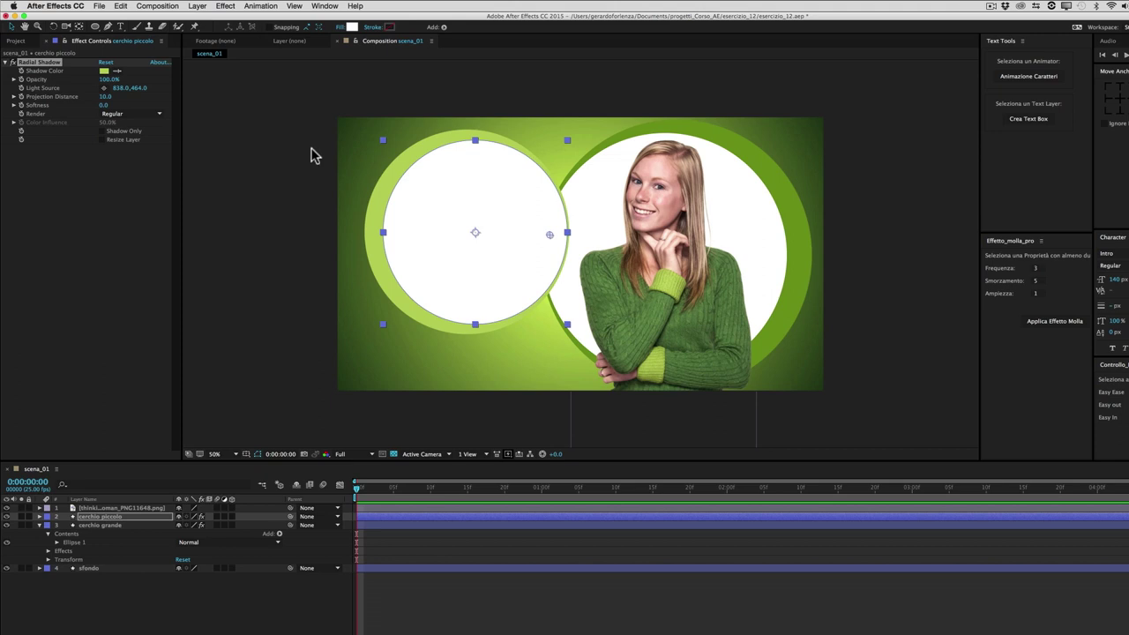
# Select the woman photo and both circle layers and show only their Scale property.
pyautogui.click(362, 527)
pyautogui.keyDown('shift'); pyautogui.click(371, 514); pyautogui.keyUp('shift')
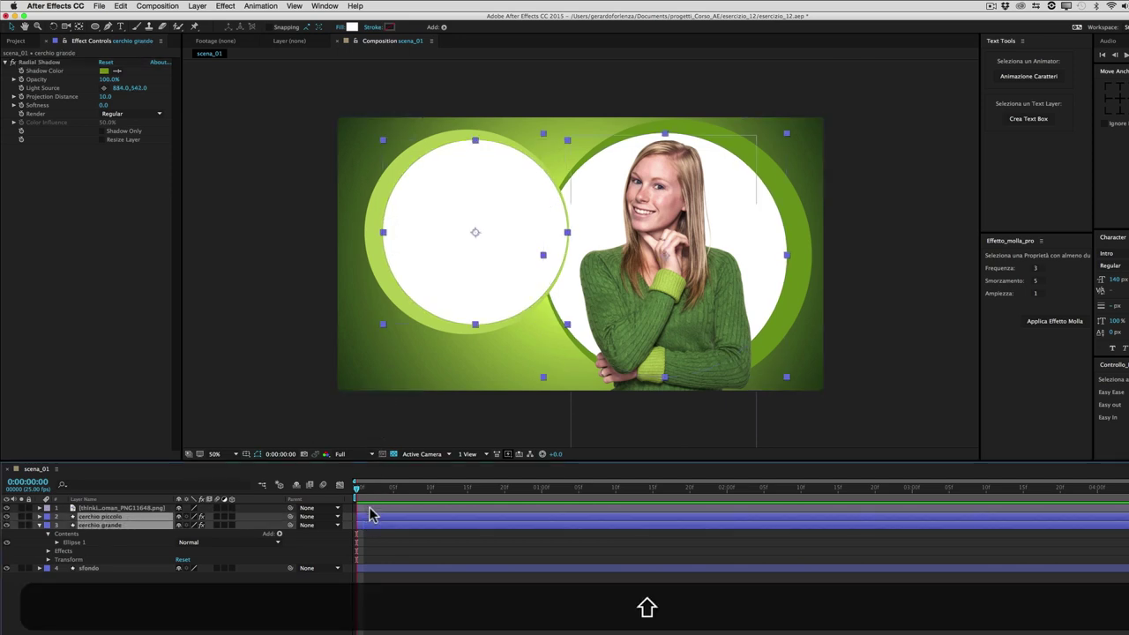
pyautogui.keyDown('shift'); pyautogui.click(370, 510); pyautogui.keyUp('shift')
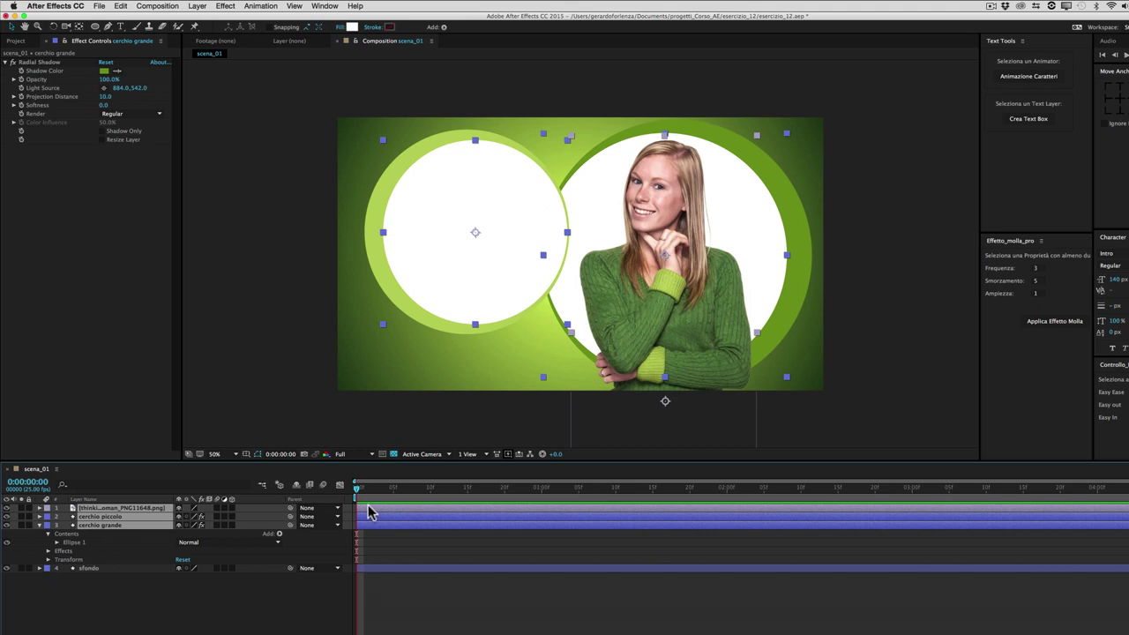
pyautogui.press('s')
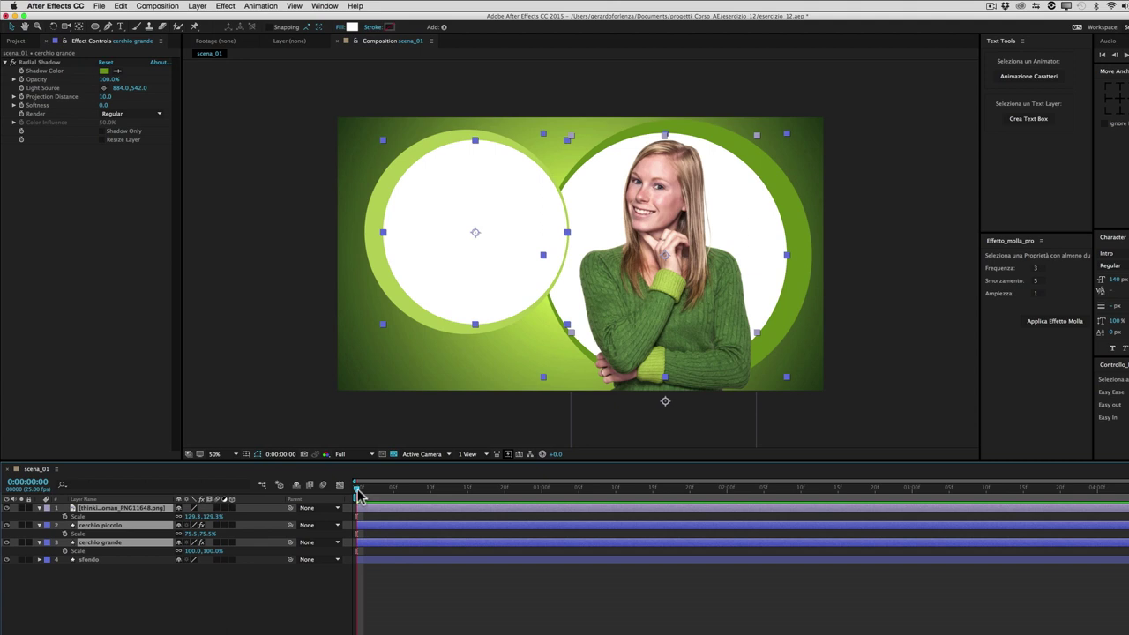
# Keyframe Scale at frame 10 and set Scale 0 at frame 0 so all three grow in.
pyautogui.moveTo(360, 491); pyautogui.dragTo(435, 499)
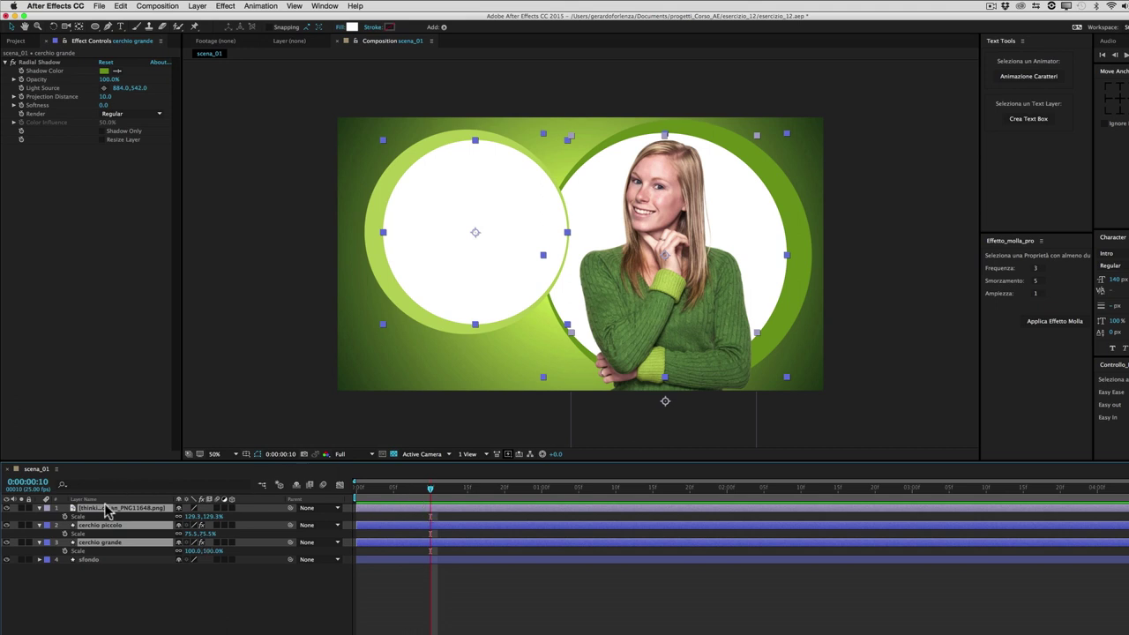
pyautogui.click(64, 517)
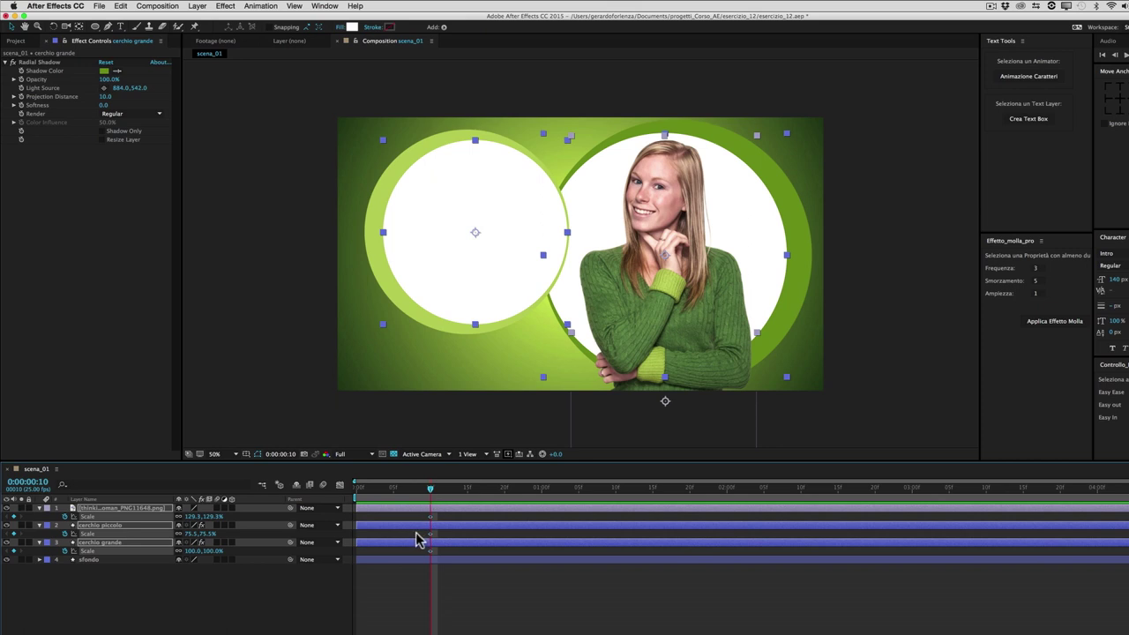
pyautogui.moveTo(422, 490); pyautogui.dragTo(340, 491)
pyautogui.click(196, 516)
pyautogui.write('0')
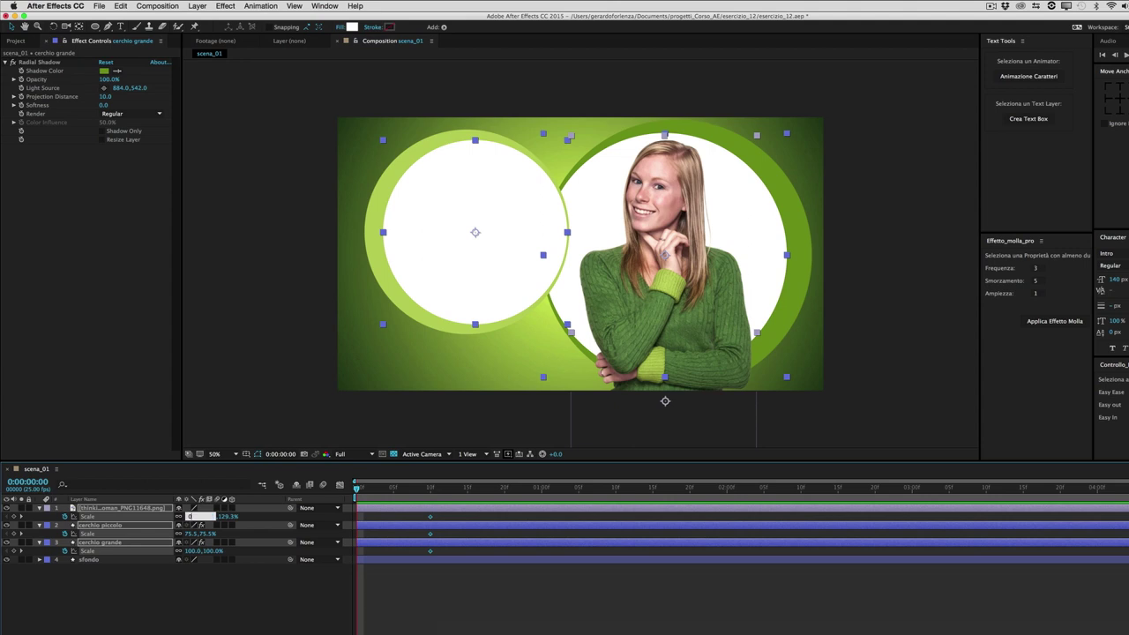
pyautogui.press('Return')
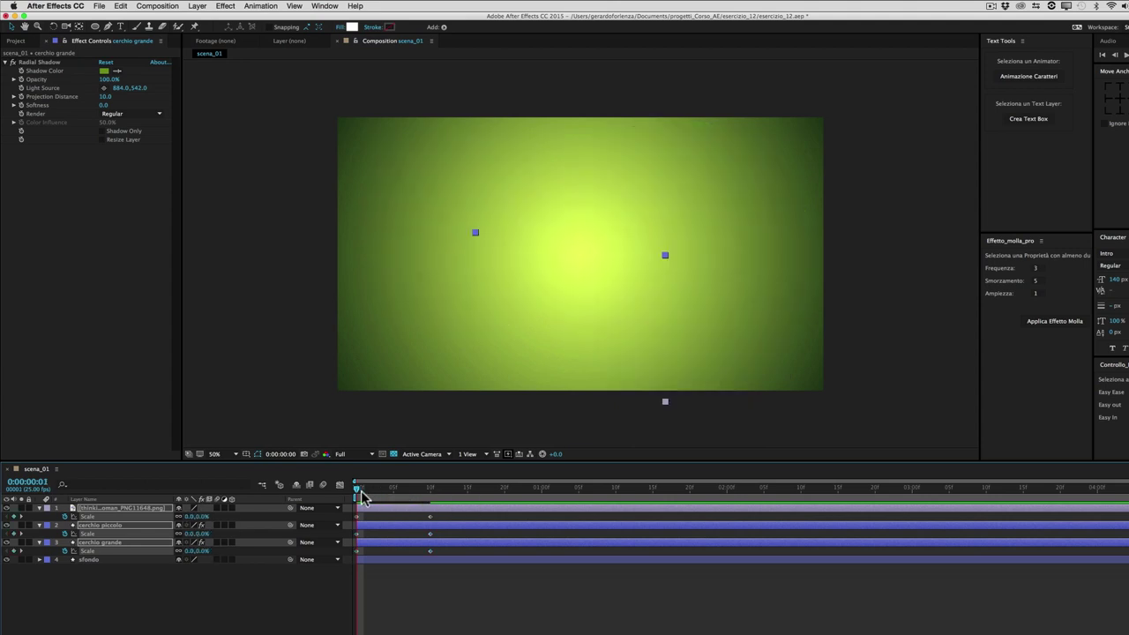
pyautogui.moveTo(361, 490); pyautogui.dragTo(430, 490)
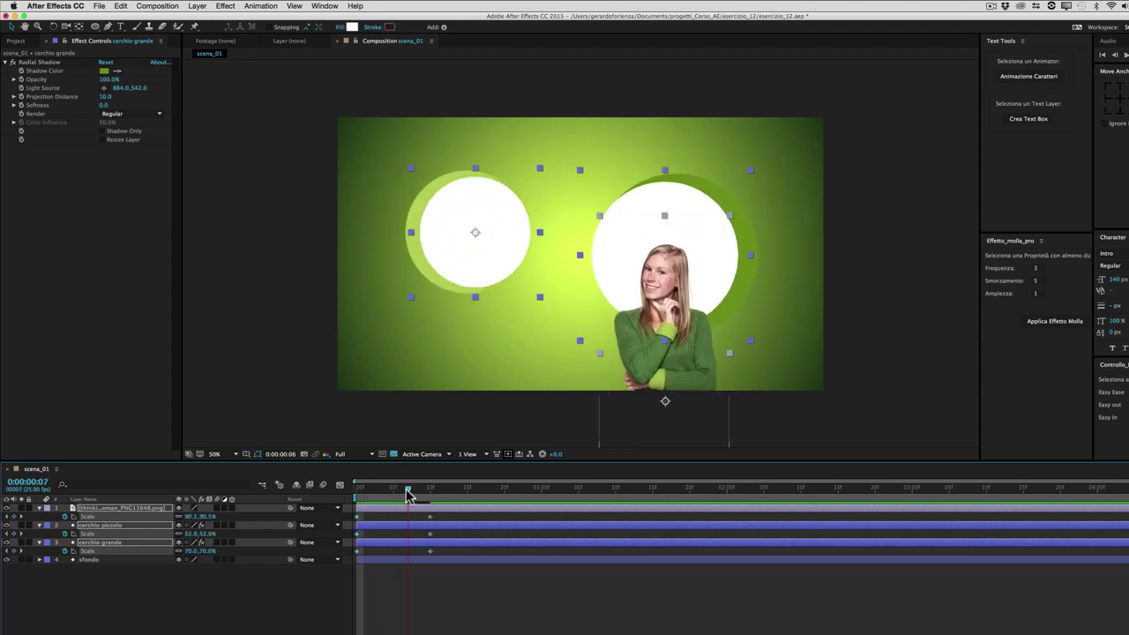
pyautogui.click(394, 547)
# Offset the layer bars so the big circle starts first, then the photo, then the small circle.
pyautogui.moveTo(394, 546); pyautogui.dragTo(468, 546)
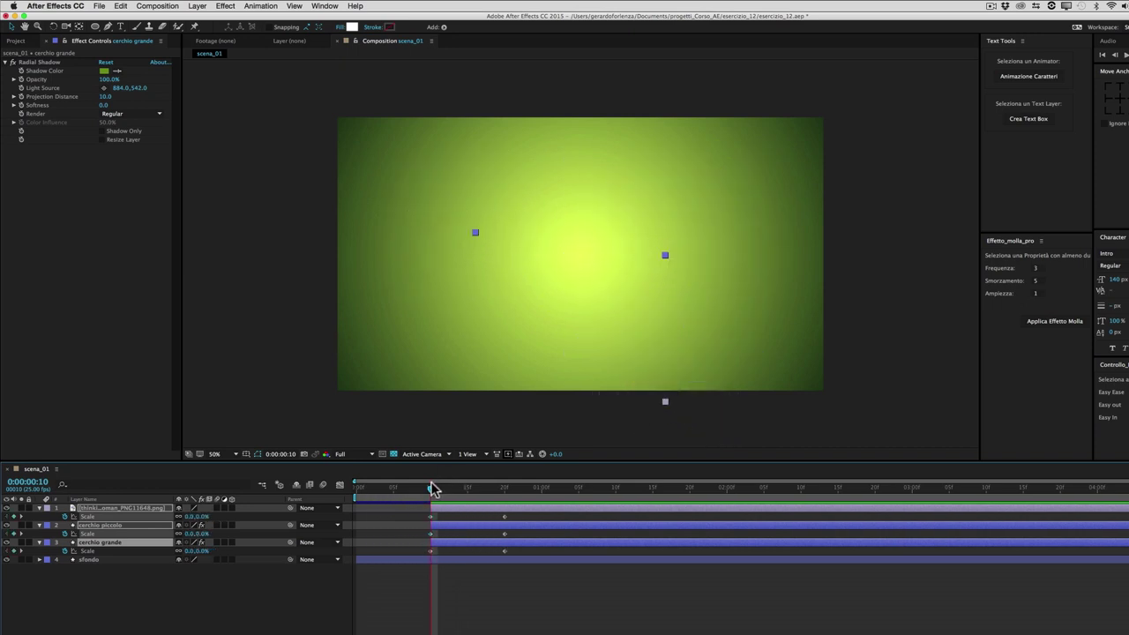
pyautogui.moveTo(427, 497); pyautogui.dragTo(509, 494)
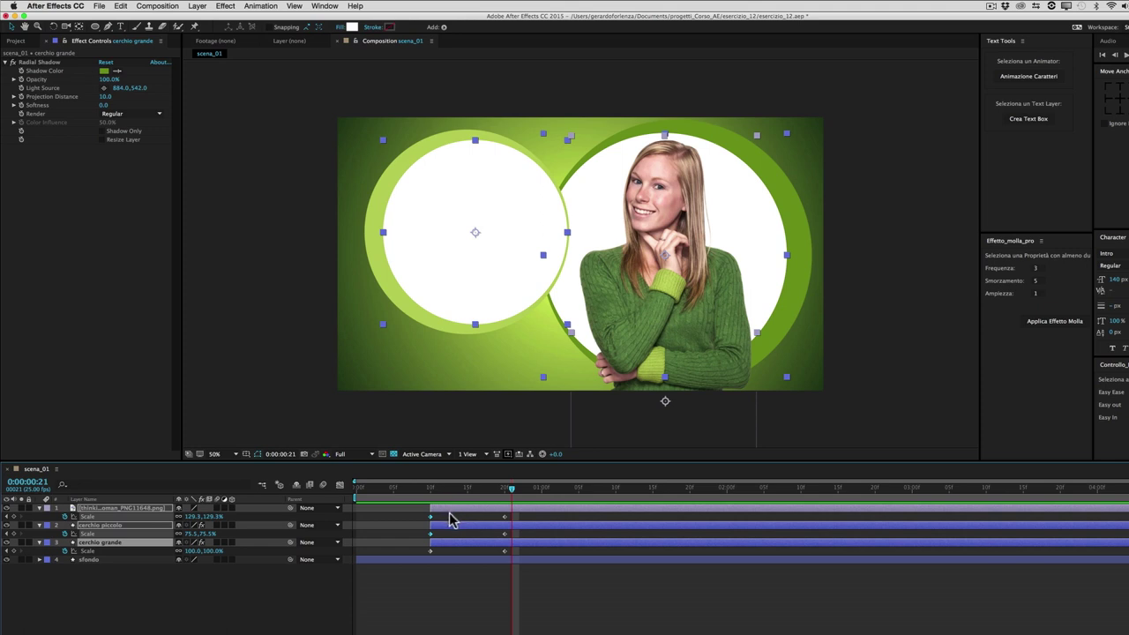
pyautogui.moveTo(451, 507); pyautogui.dragTo(462, 509)
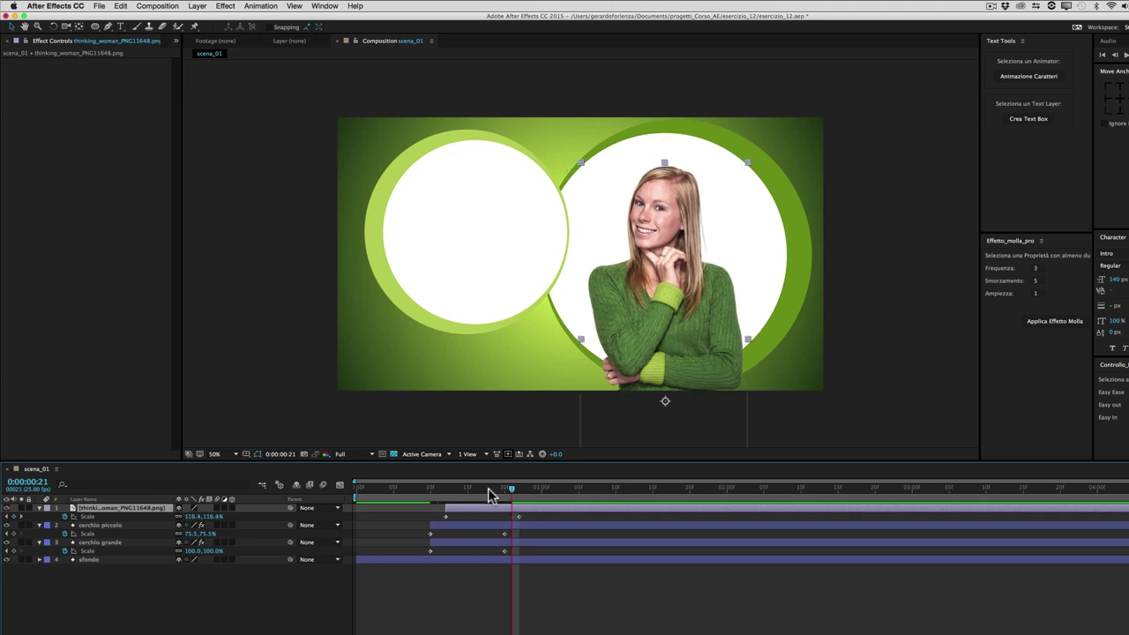
pyautogui.click(458, 525)
pyautogui.click(485, 560)
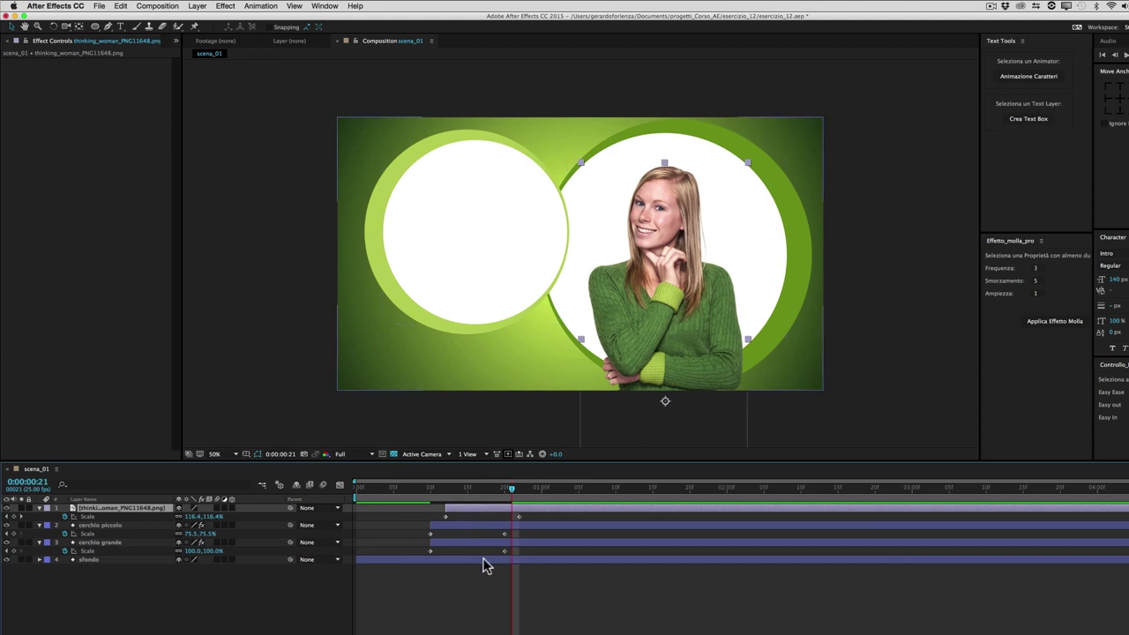
pyautogui.click(450, 551)
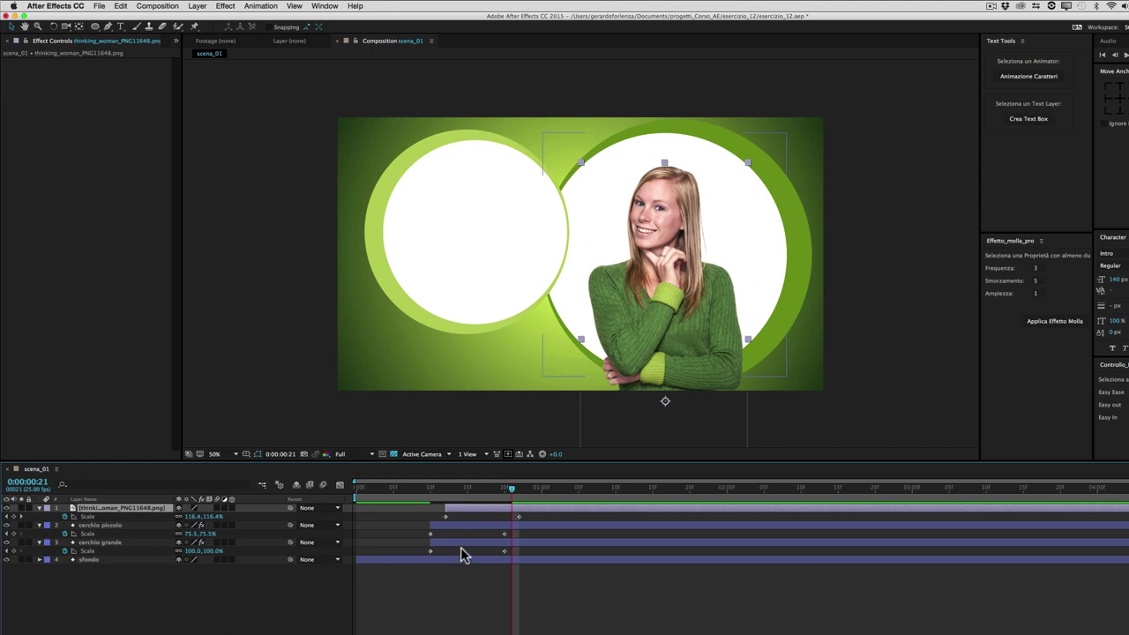
pyautogui.moveTo(455, 529); pyautogui.dragTo(542, 533)
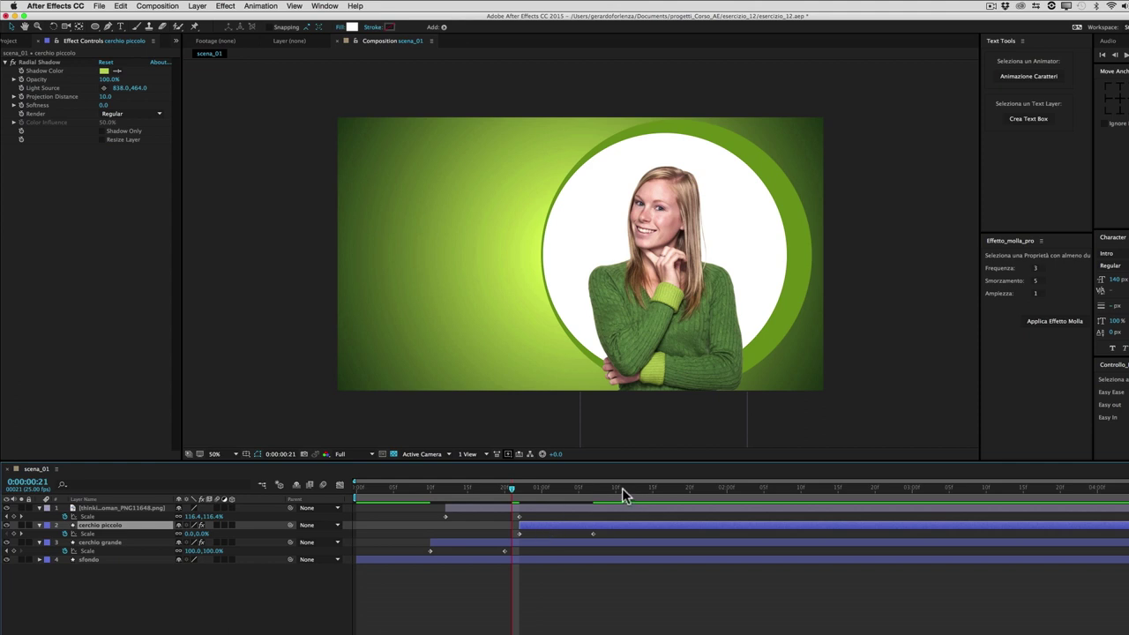
# End the work area at 0:00:01:11 and reselect the photo and big circle layers.
pyautogui.moveTo(621, 488); pyautogui.dragTo(638, 490)
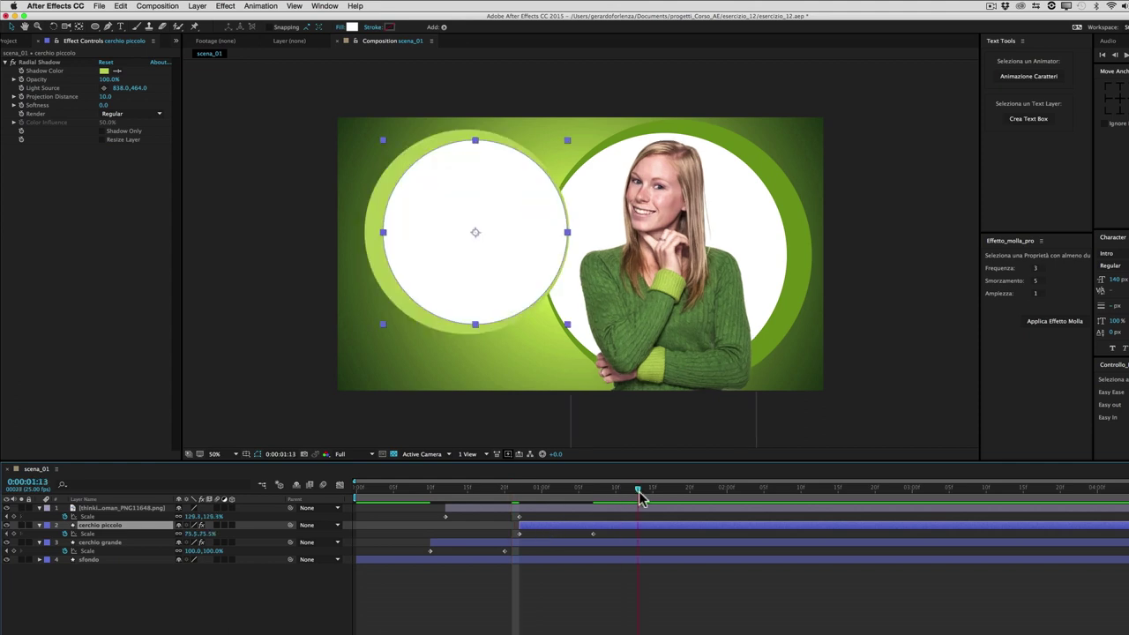
pyautogui.press('n')
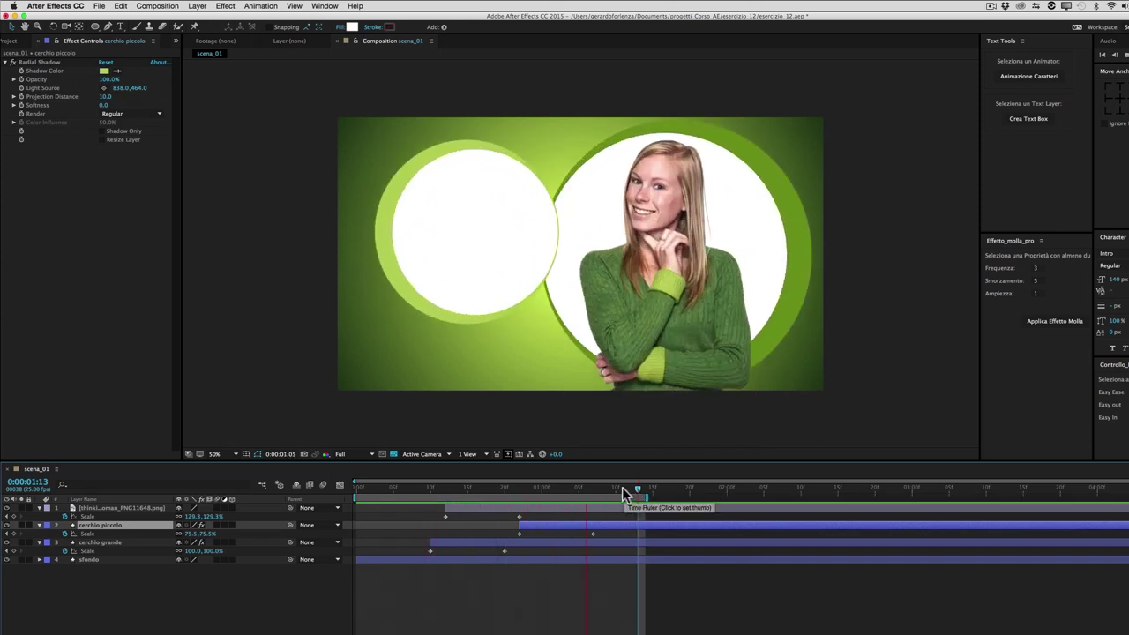
pyautogui.click(625, 492)
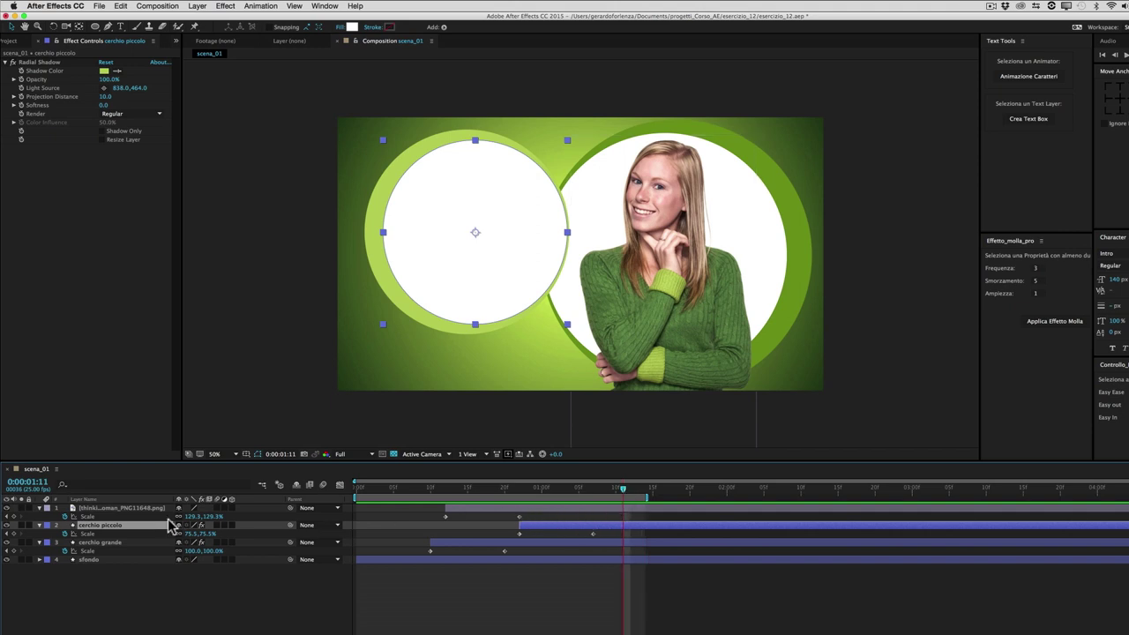
pyautogui.keyDown('super'); pyautogui.click(93, 516); pyautogui.keyUp('super')
pyautogui.keyDown('super'); pyautogui.click(90, 542); pyautogui.keyUp('super')
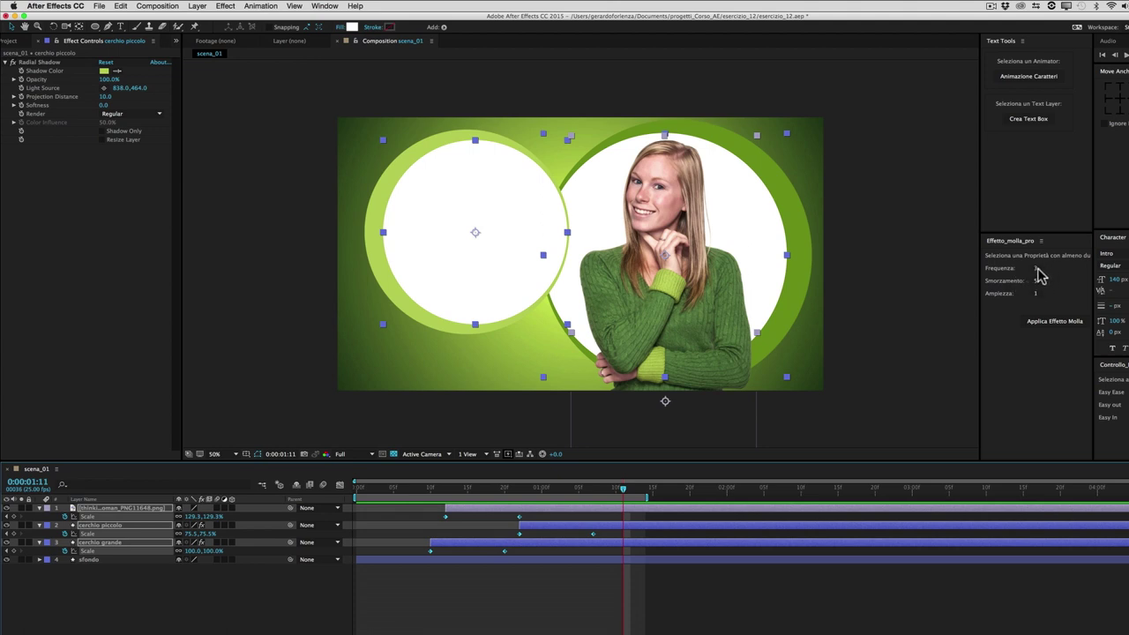
# Apply Effetto Molla with Frequenza 1, Smorzamento 7 and Ampiezza 2 to the three layers.
pyautogui.click(1038, 268)
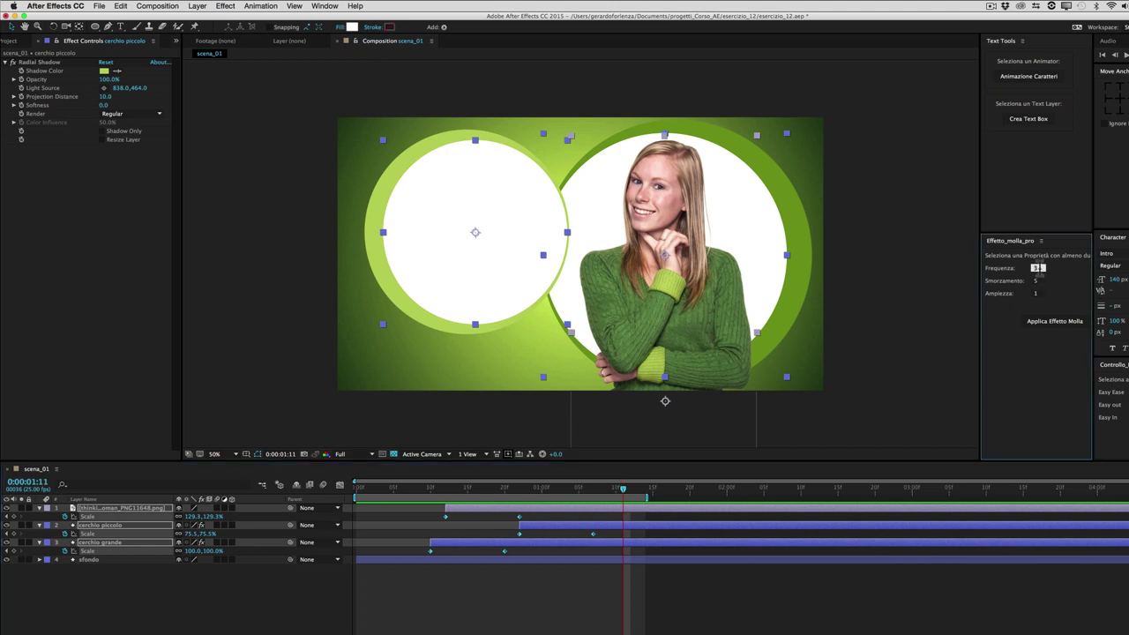
pyautogui.write('1')
pyautogui.click(1037, 279)
pyautogui.press('Return')
pyautogui.click(1035, 294)
pyautogui.write('2')
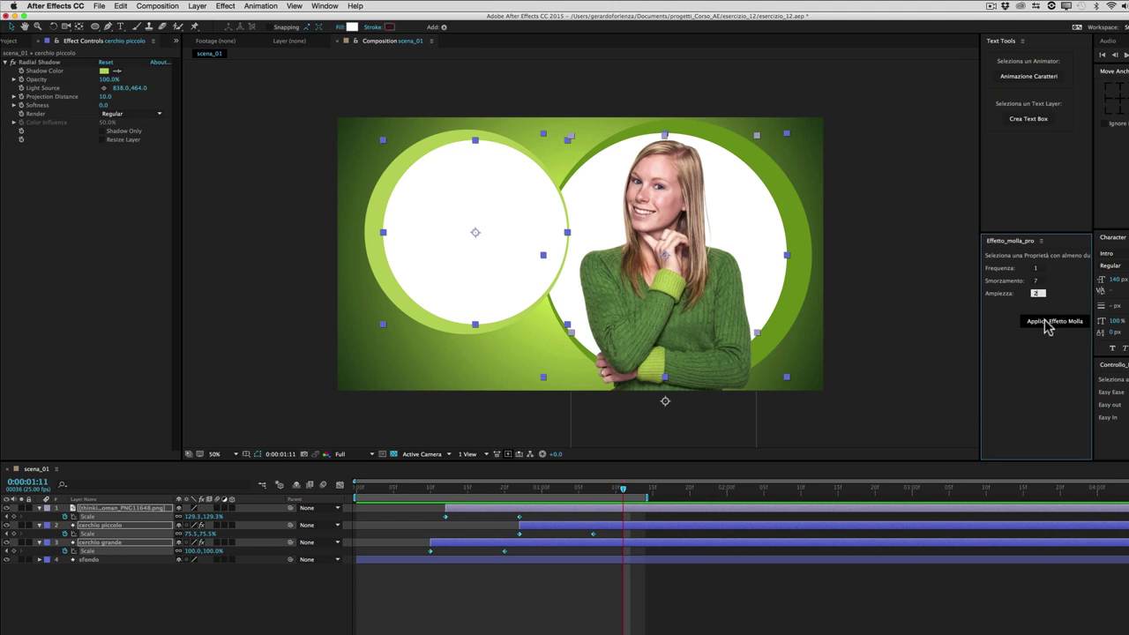
pyautogui.click(1047, 326)
# Extend the work area and preview the bounce through 0:00:01:21.
pyautogui.moveTo(646, 497); pyautogui.dragTo(708, 501)
pyautogui.press('space')
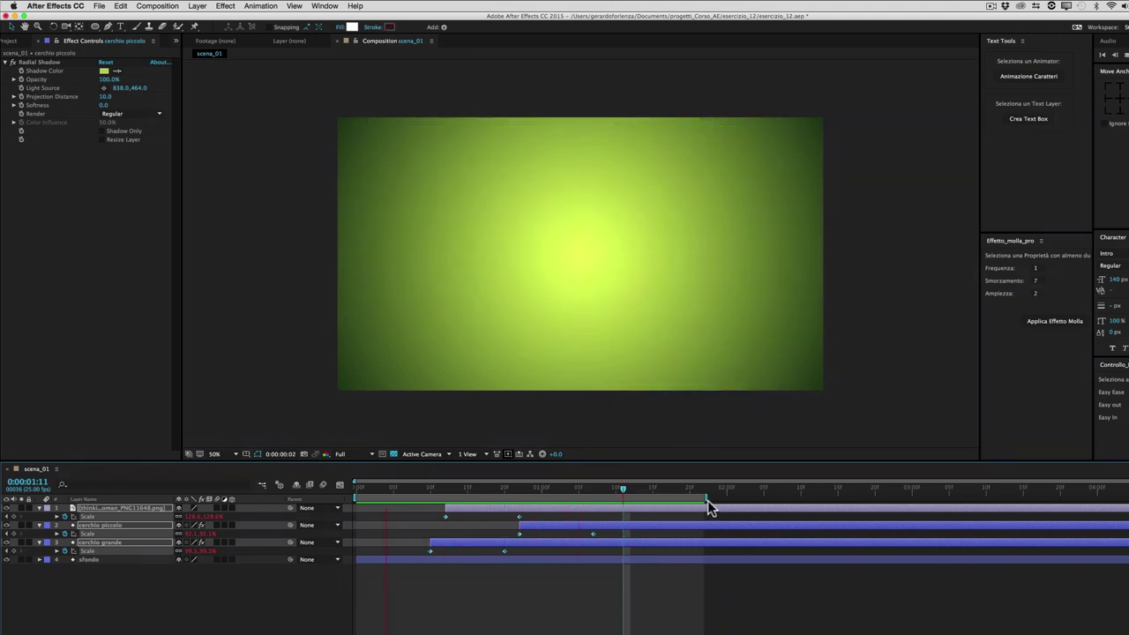
pyautogui.click(659, 489)
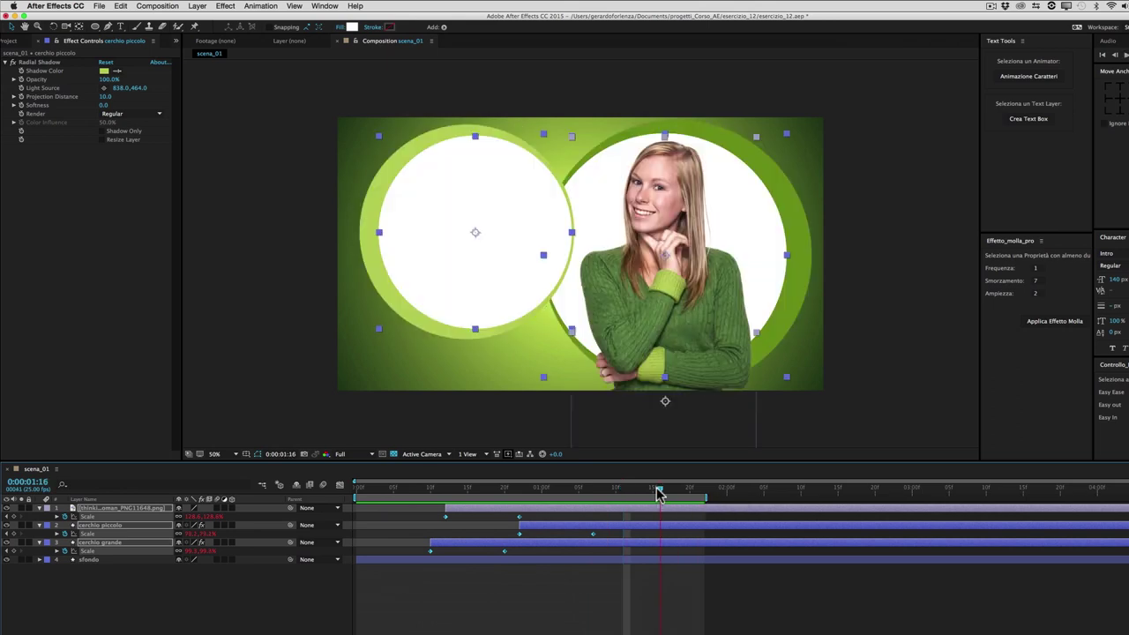
pyautogui.moveTo(659, 492); pyautogui.dragTo(696, 489)
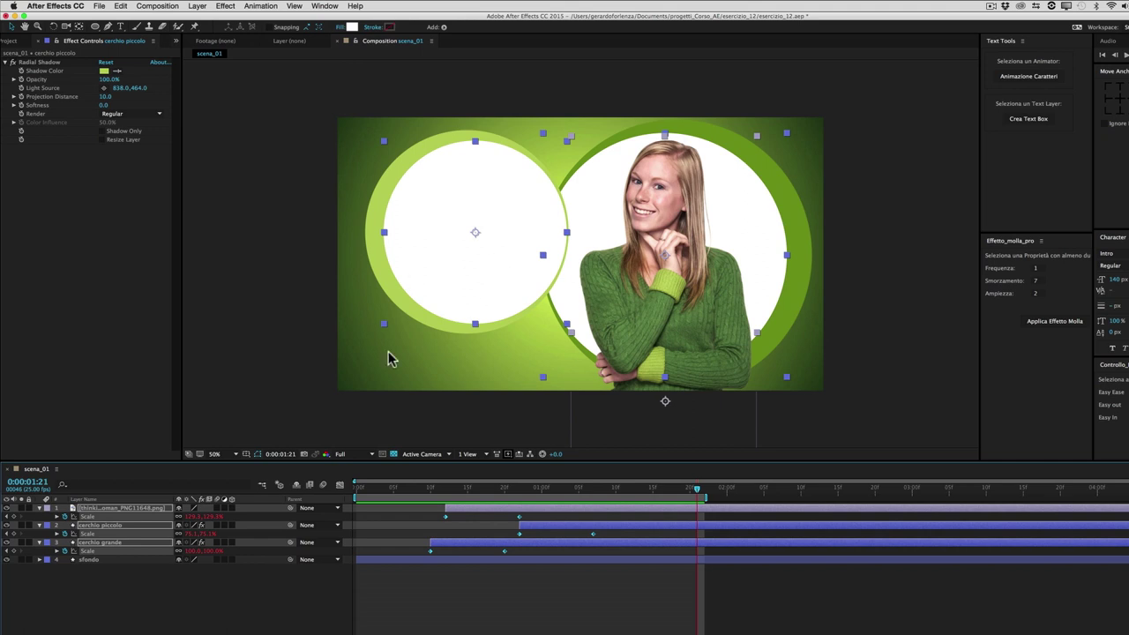
pyautogui.click(121, 26)
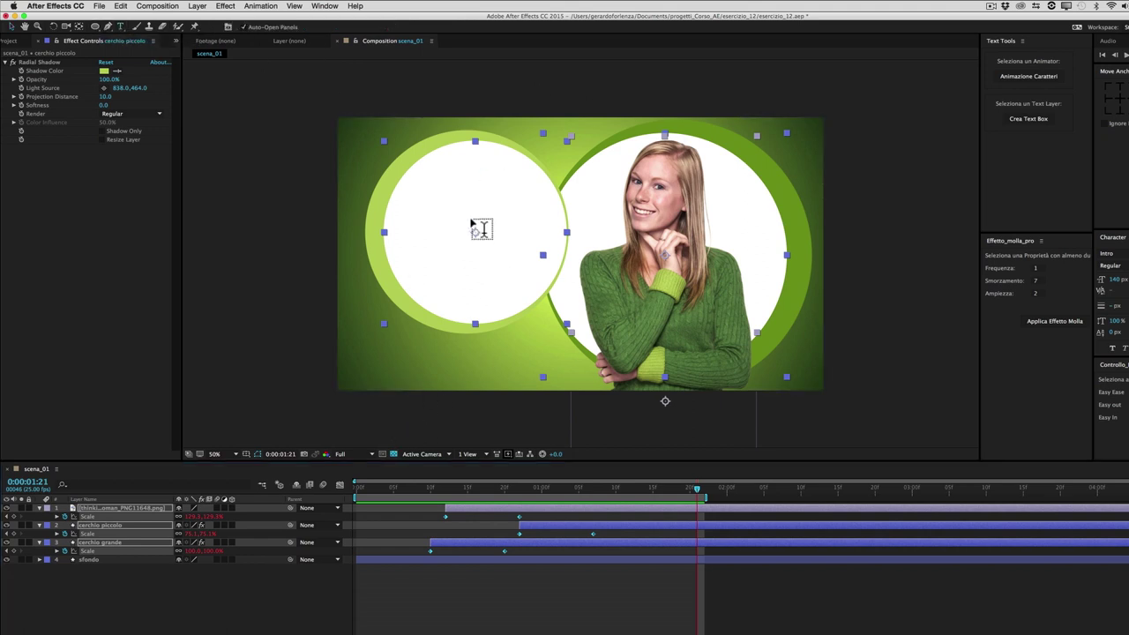
# Type the MOTION title inside the small circle and nudge it slightly down and right.
pyautogui.click(472, 216)
pyautogui.write('ot')
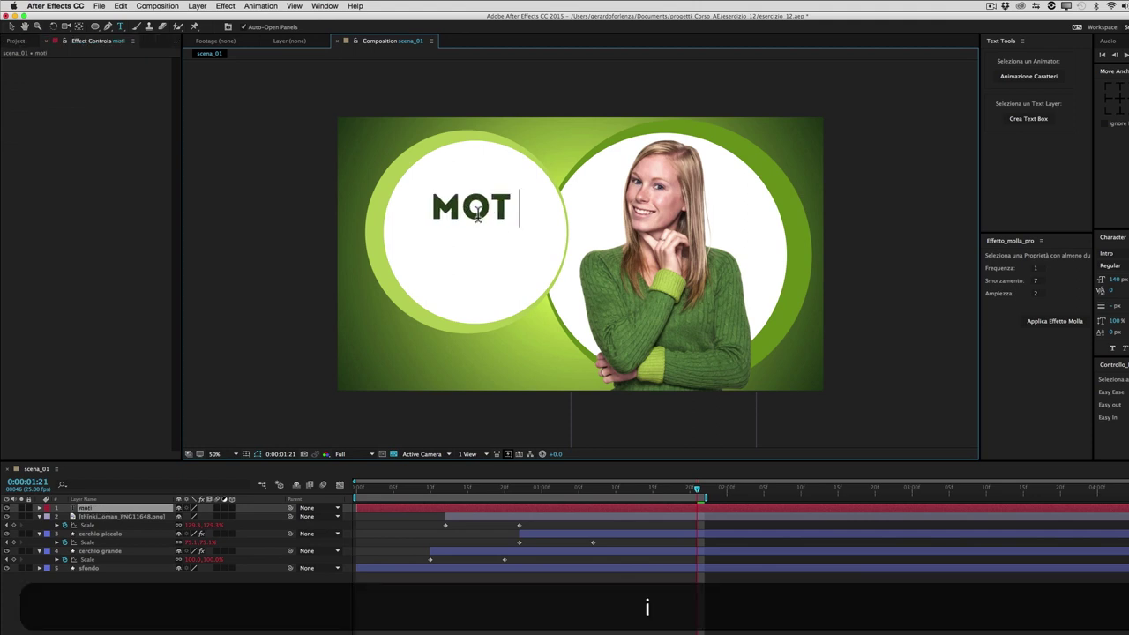
pyautogui.write('ion')
pyautogui.click(14, 26)
pyautogui.moveTo(475, 225); pyautogui.dragTo(479, 236)
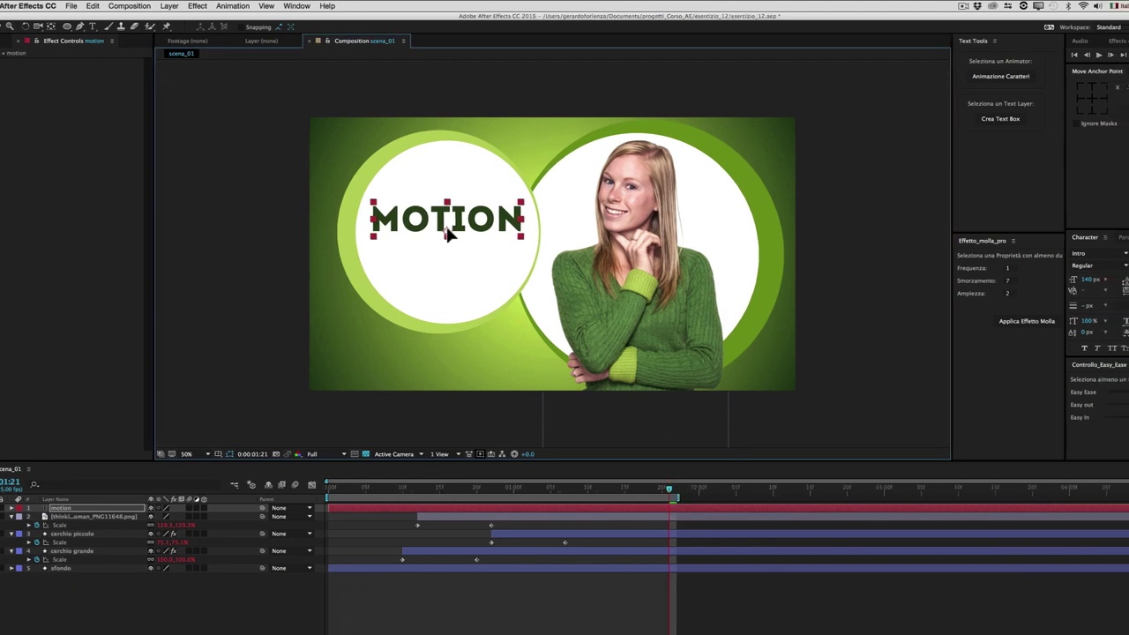
pyautogui.click(1005, 253)
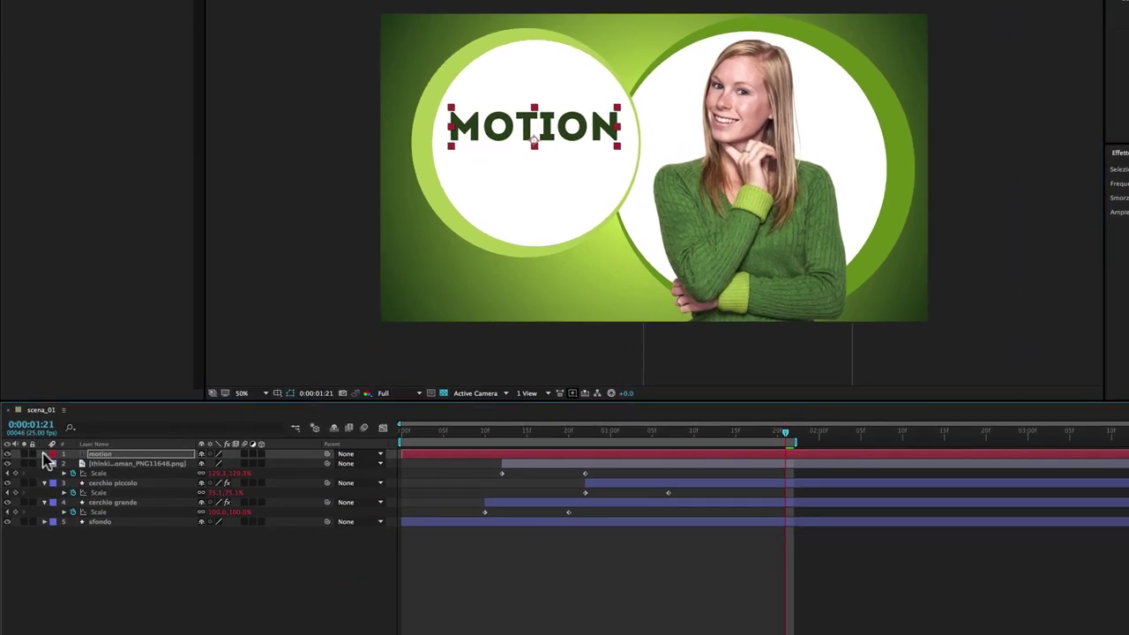
# Add a Scale animator (Animator 1) to the motion text layer and scrub it to 86%.
pyautogui.click(45, 455)
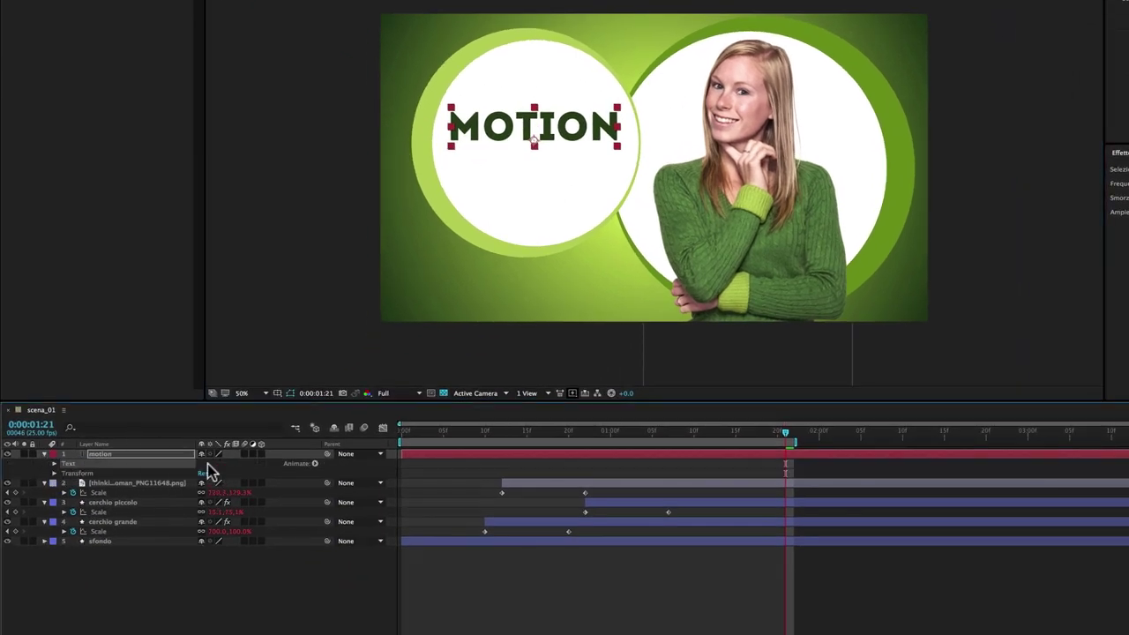
pyautogui.click(315, 465)
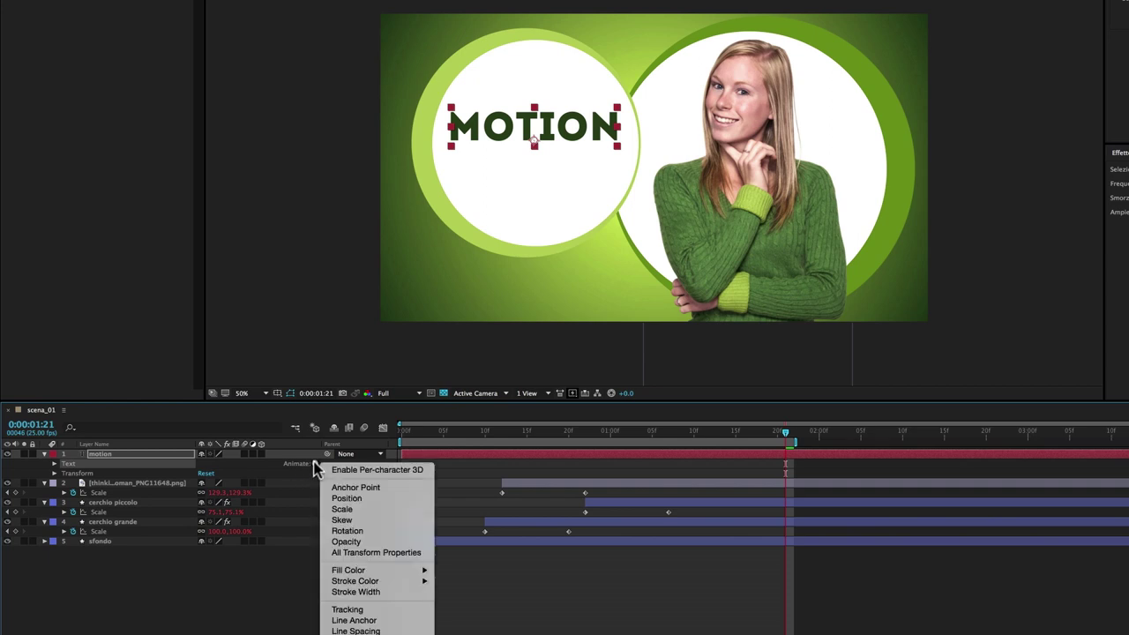
pyautogui.click(342, 510)
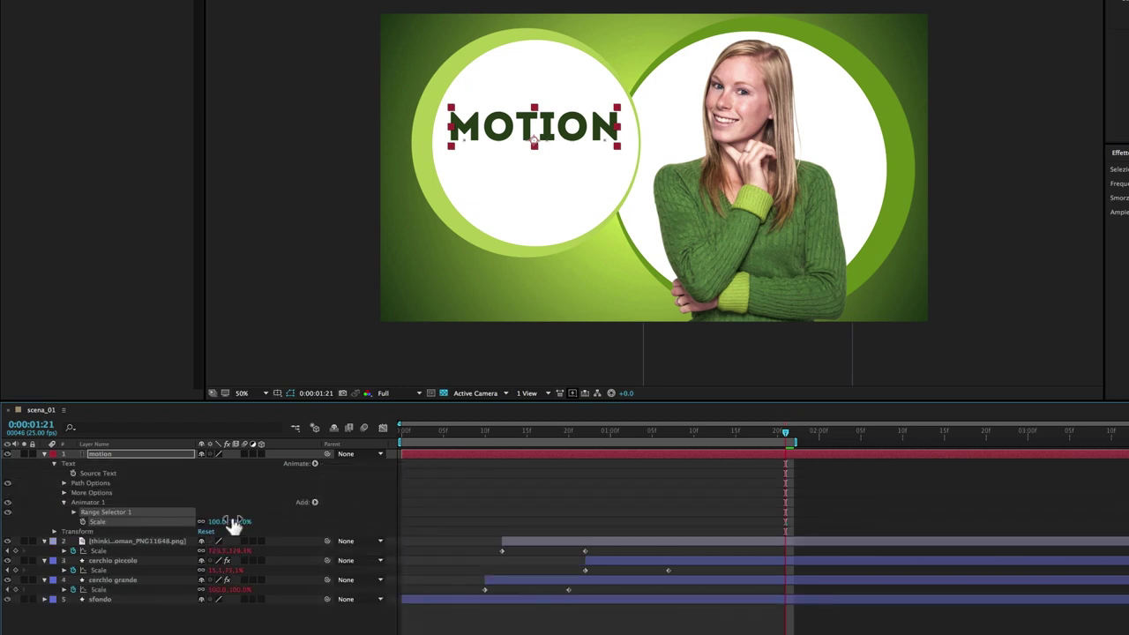
pyautogui.moveTo(238, 522)
pyautogui.mouseDown()
pyautogui.moveTo(203, 521)
pyautogui.moveTo(234, 522)
pyautogui.mouseUp()
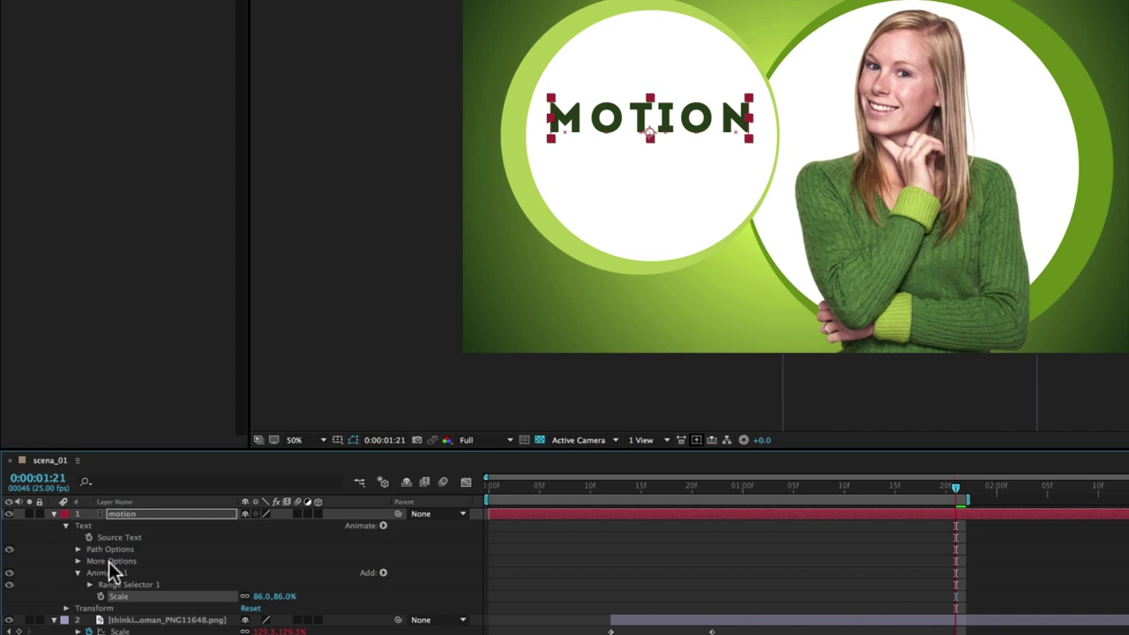
# Set the text's Grouping Alignment to 0,-40% and Animator 1 Scale to 0%.
pyautogui.click(77, 562)
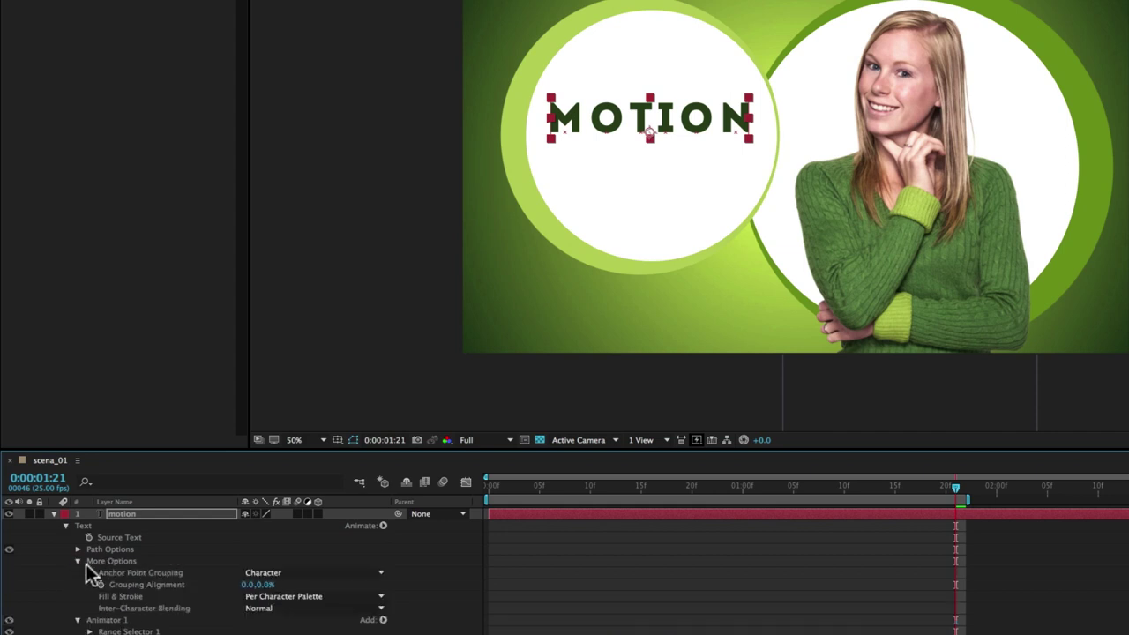
pyautogui.moveTo(264, 584)
pyautogui.mouseDown()
pyautogui.moveTo(276, 584)
pyautogui.moveTo(234, 585)
pyautogui.mouseUp()
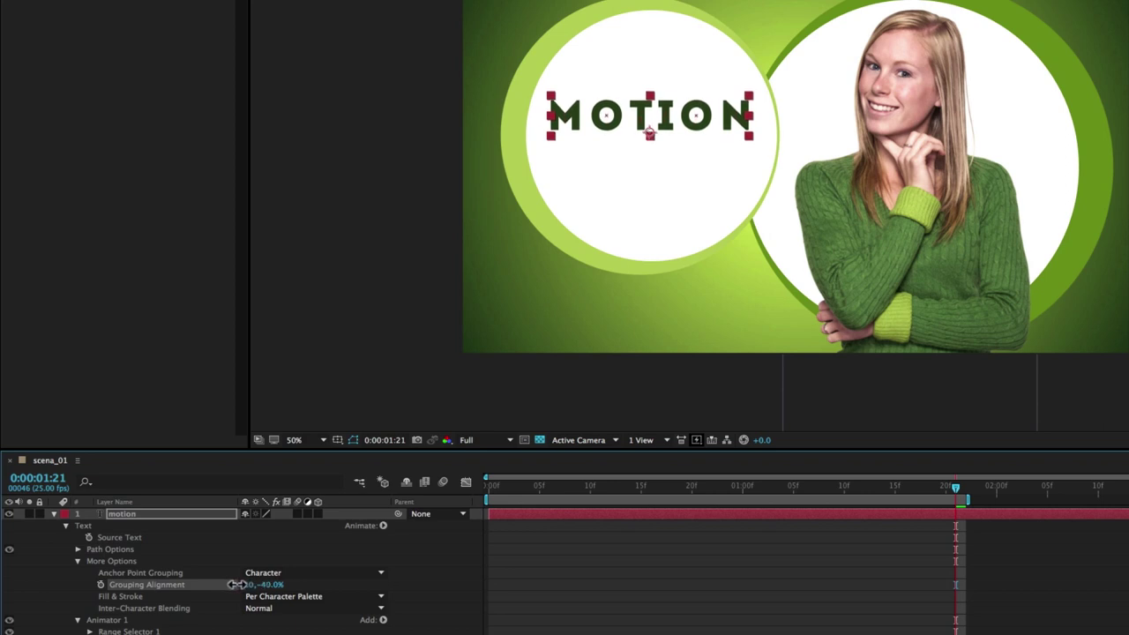
pyautogui.moveTo(236, 584); pyautogui.dragTo(230, 585)
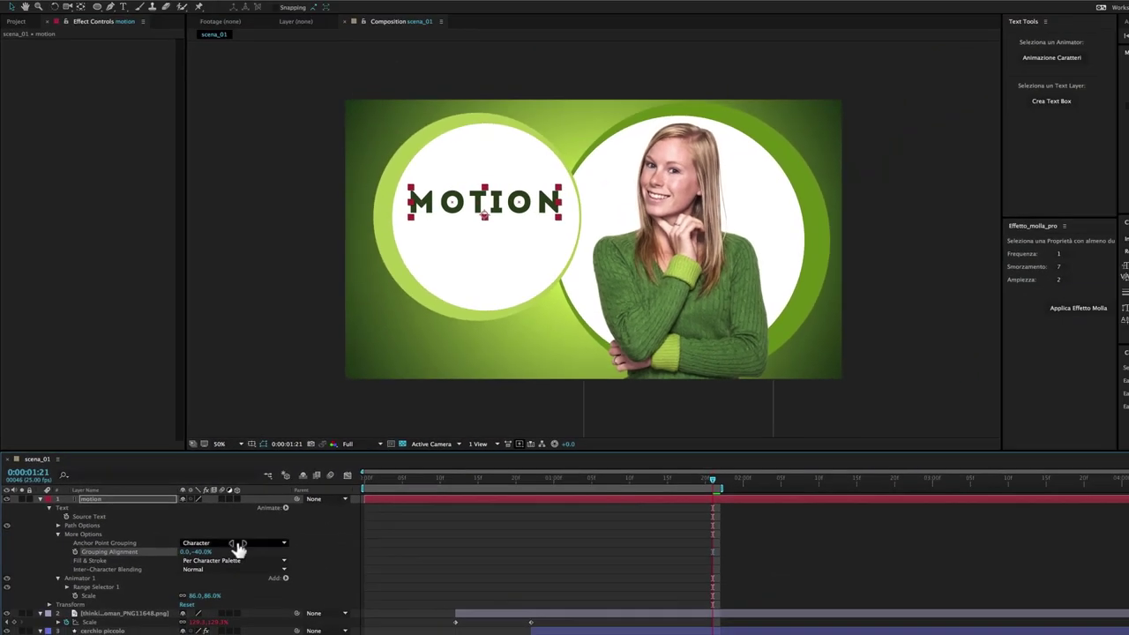
pyautogui.moveTo(213, 596); pyautogui.dragTo(195, 596)
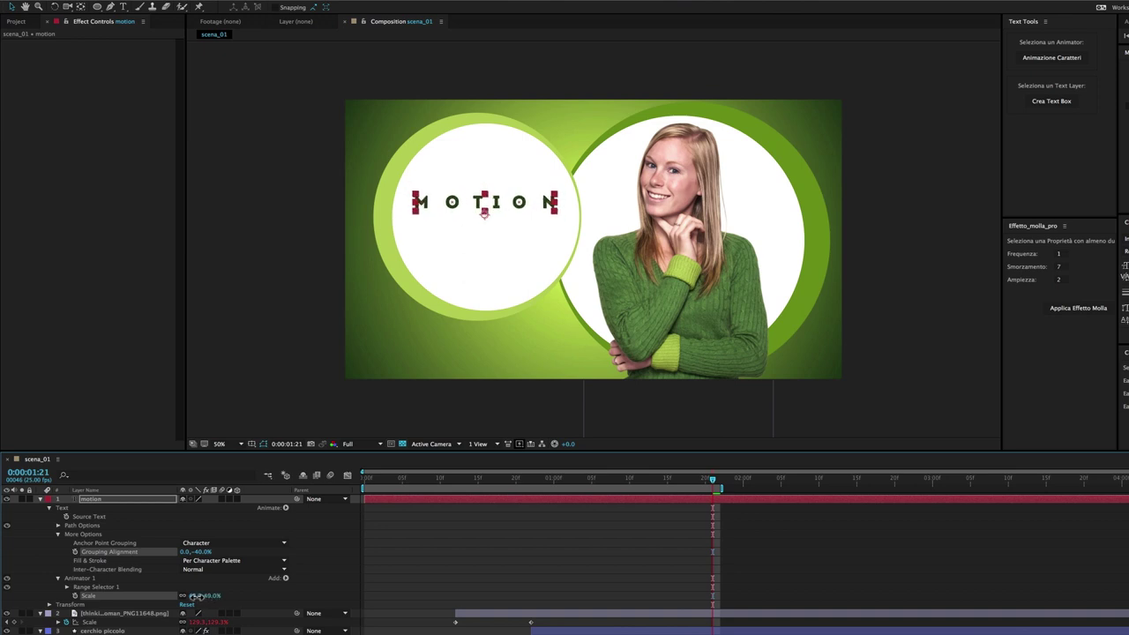
pyautogui.click(212, 595)
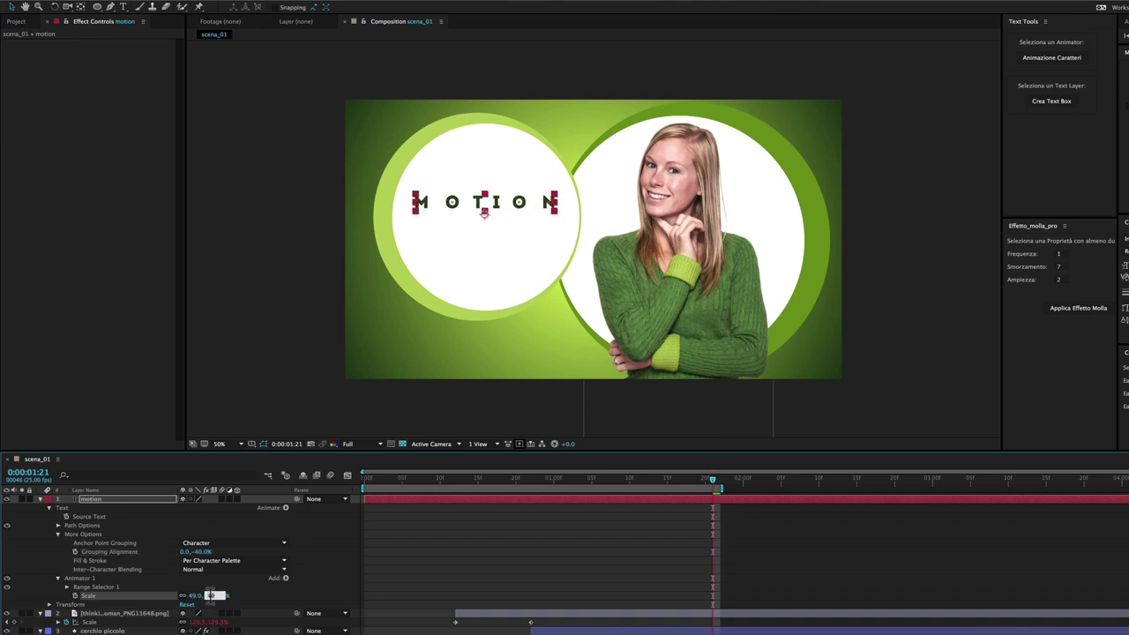
pyautogui.write('0')
pyautogui.press('Return')
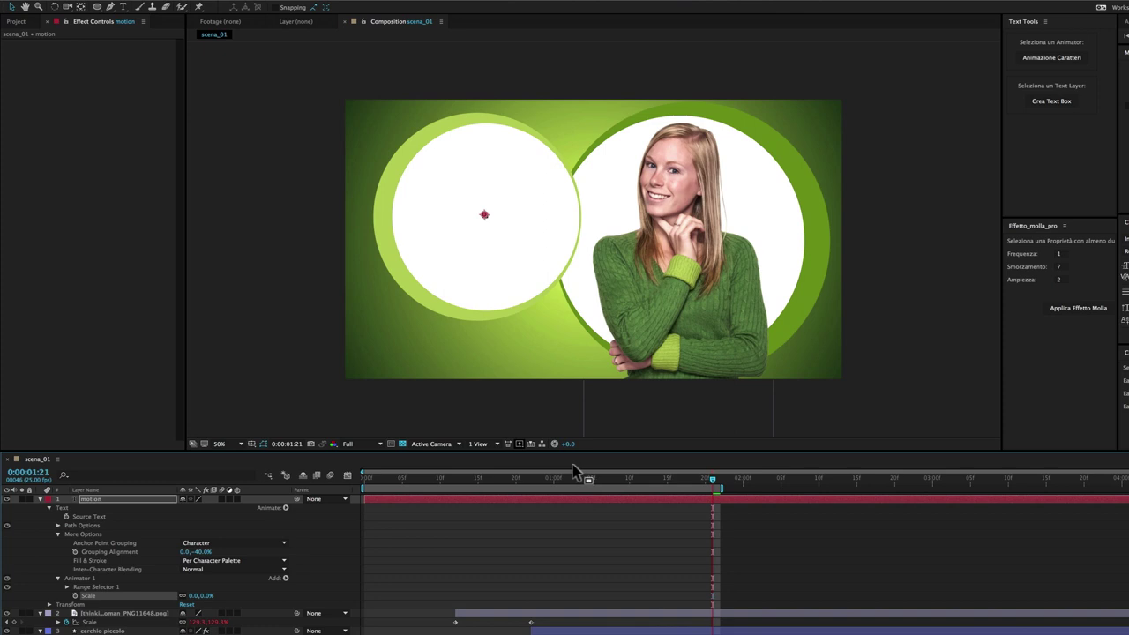
# Apply the Animazione Caratteri preset to Animator 1 and scrub to check the per-letter reveal.
pyautogui.click(98, 587)
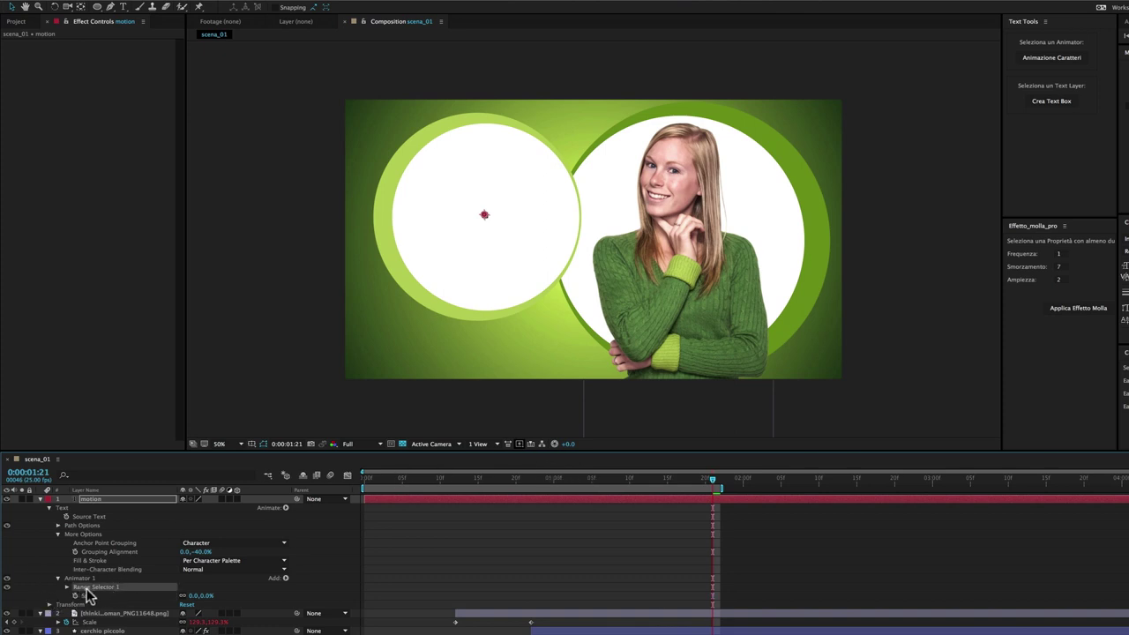
pyautogui.click(1052, 55)
pyautogui.click(79, 580)
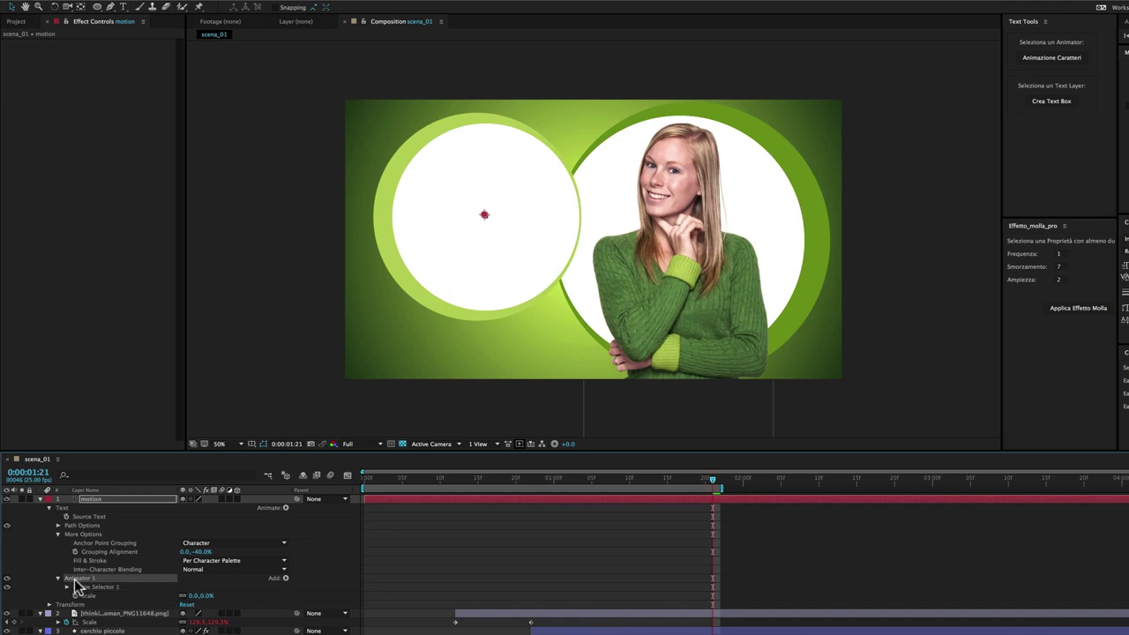
pyautogui.click(1043, 57)
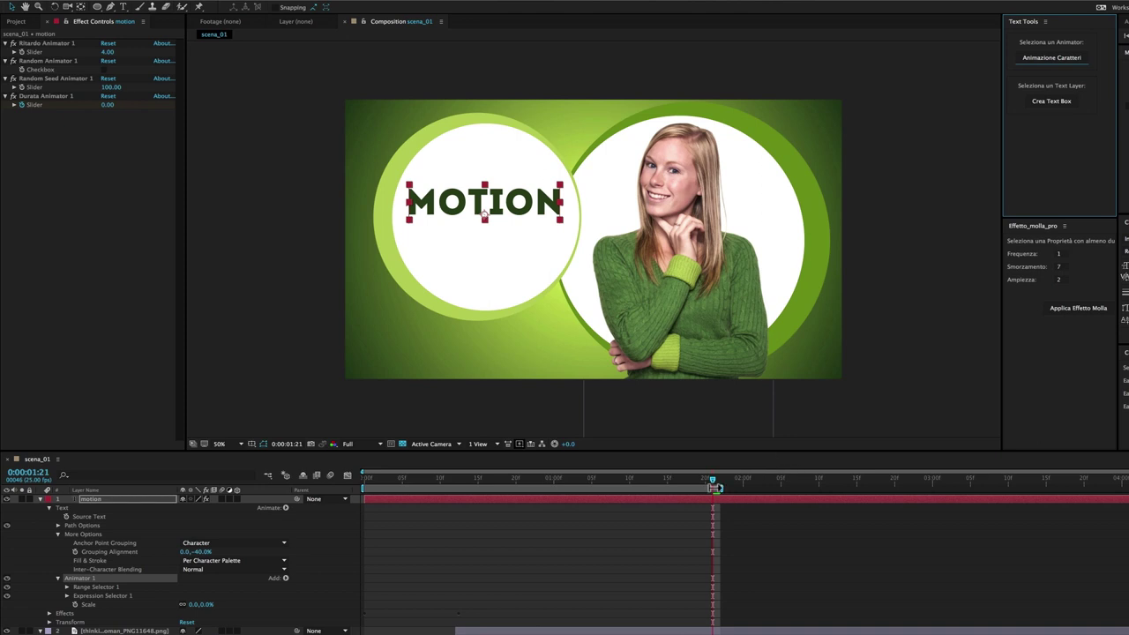
pyautogui.moveTo(721, 487); pyautogui.dragTo(419, 494)
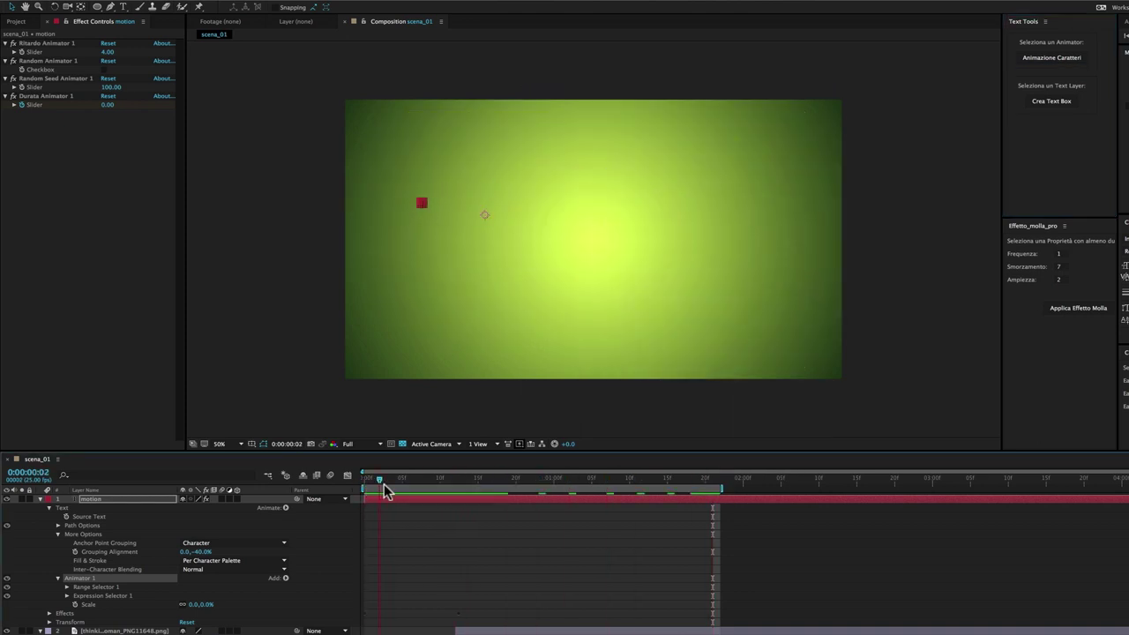
pyautogui.moveTo(419, 494)
pyautogui.mouseDown()
pyautogui.moveTo(599, 483)
pyautogui.moveTo(520, 501)
pyautogui.mouseUp()
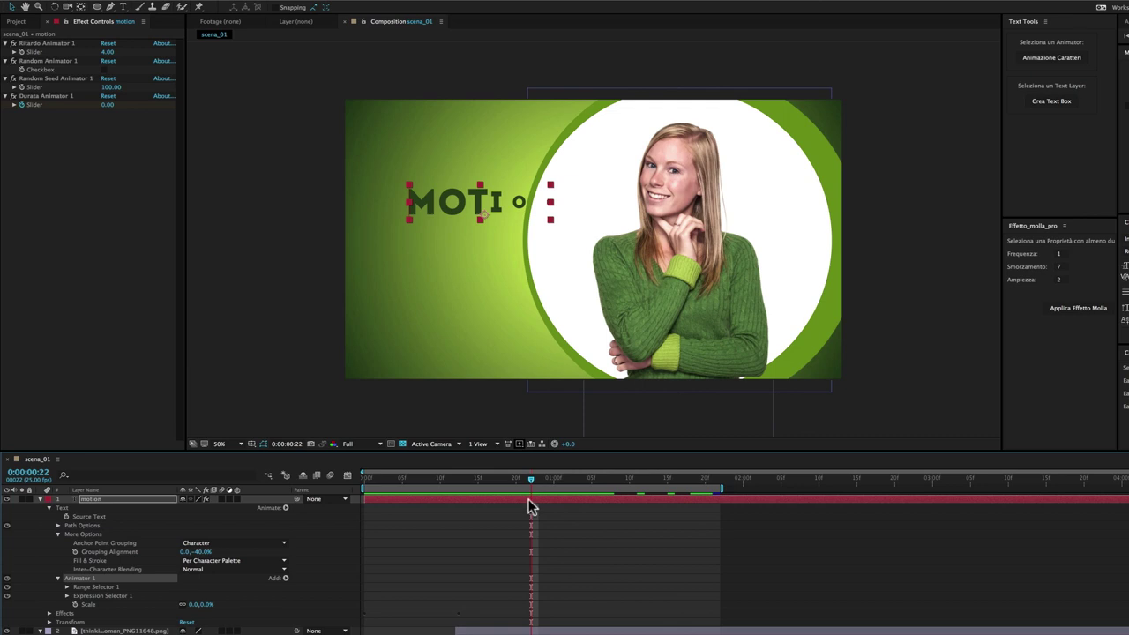
pyautogui.press('u')
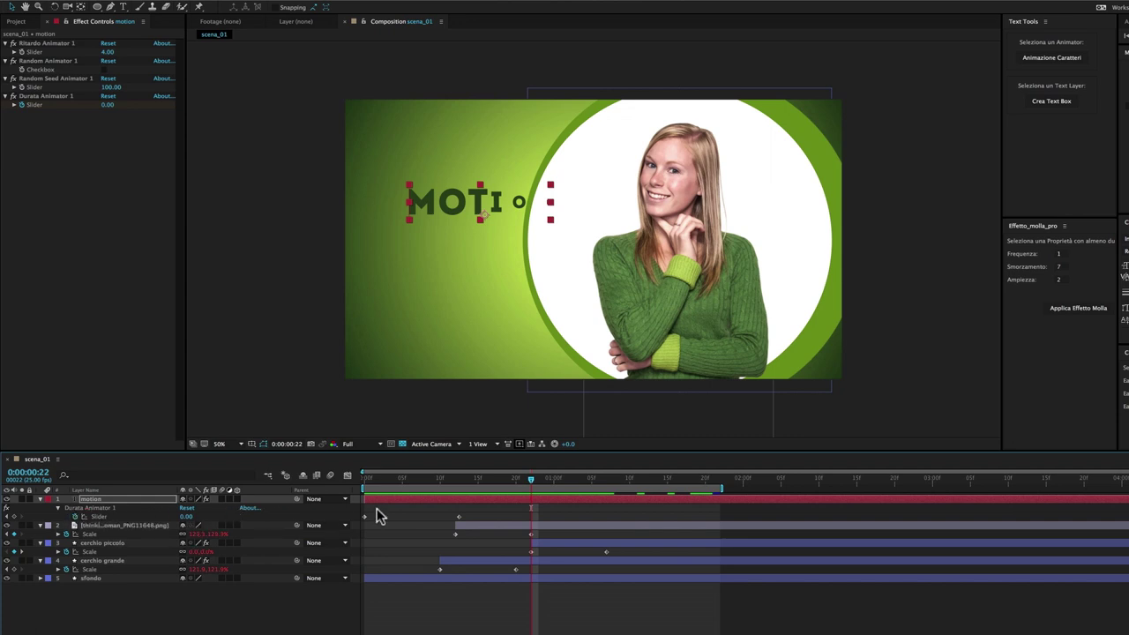
# Drag the motion layer later so its letters start appearing after the circles grow.
pyautogui.click(461, 484)
pyautogui.press('pageup')
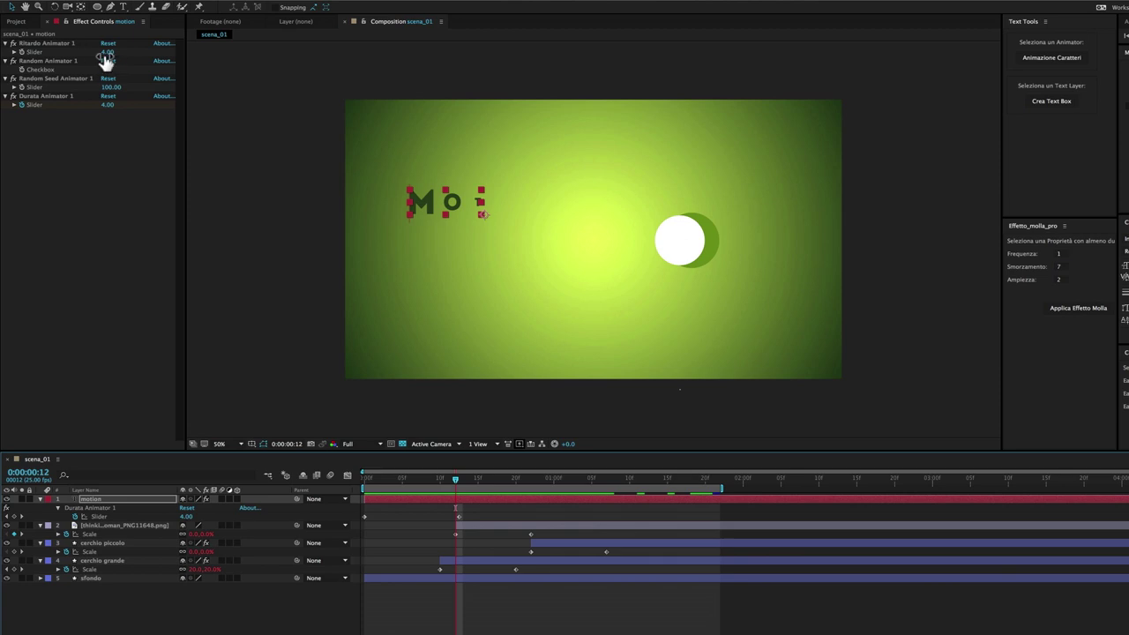
pyautogui.click(37, 46)
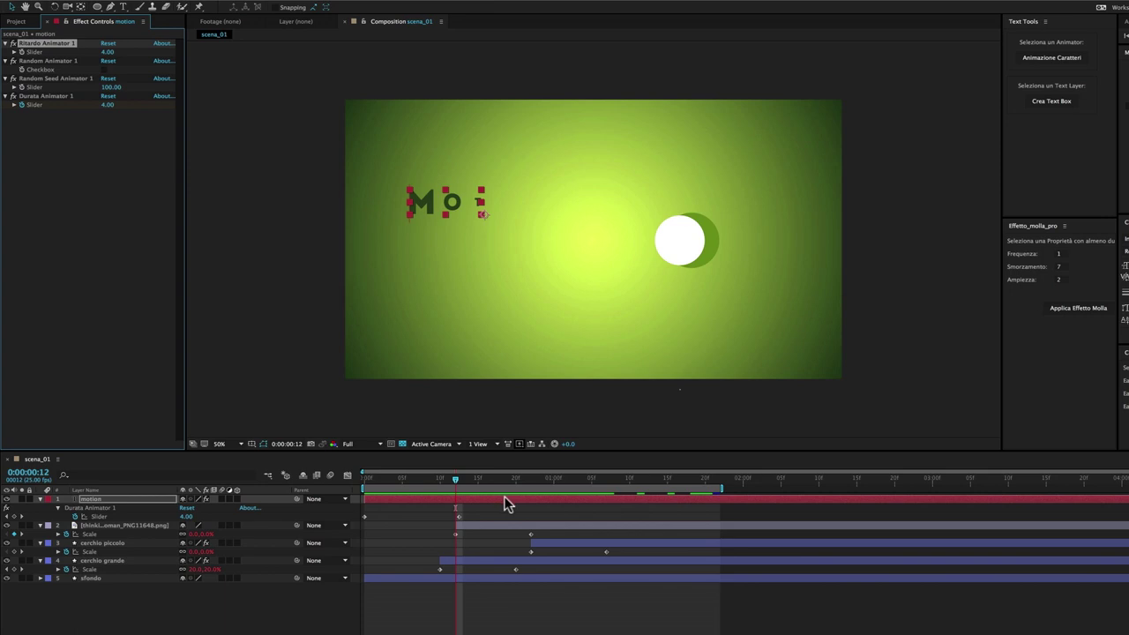
pyautogui.moveTo(493, 495); pyautogui.dragTo(637, 489)
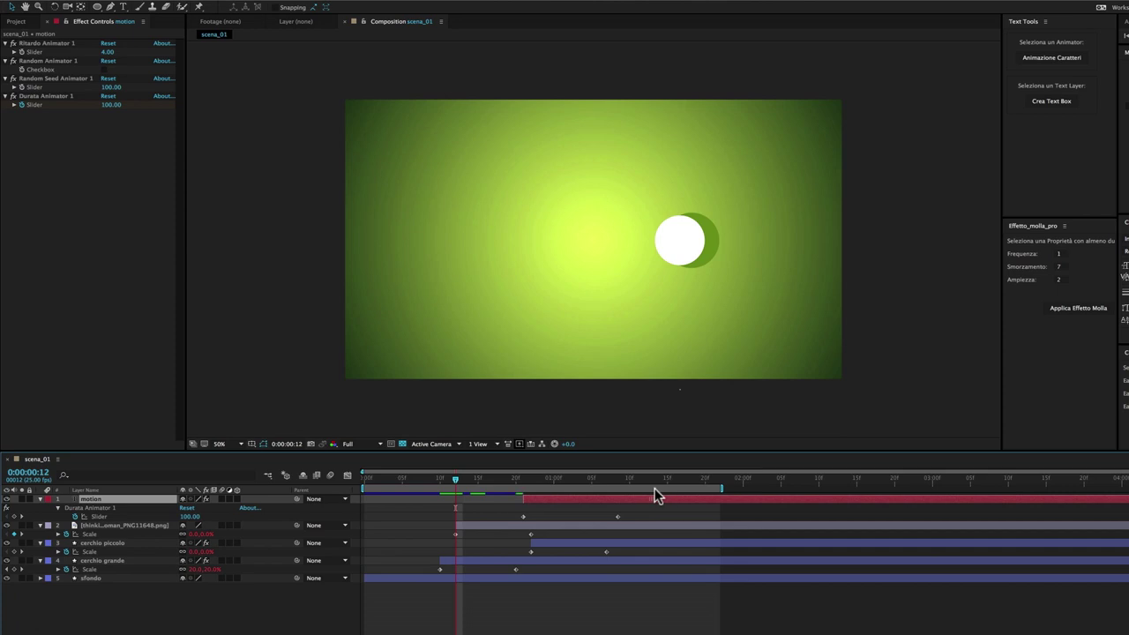
pyautogui.moveTo(636, 489)
pyautogui.mouseDown()
pyautogui.moveTo(607, 499)
pyautogui.moveTo(630, 502)
pyautogui.moveTo(616, 486)
pyautogui.mouseUp()
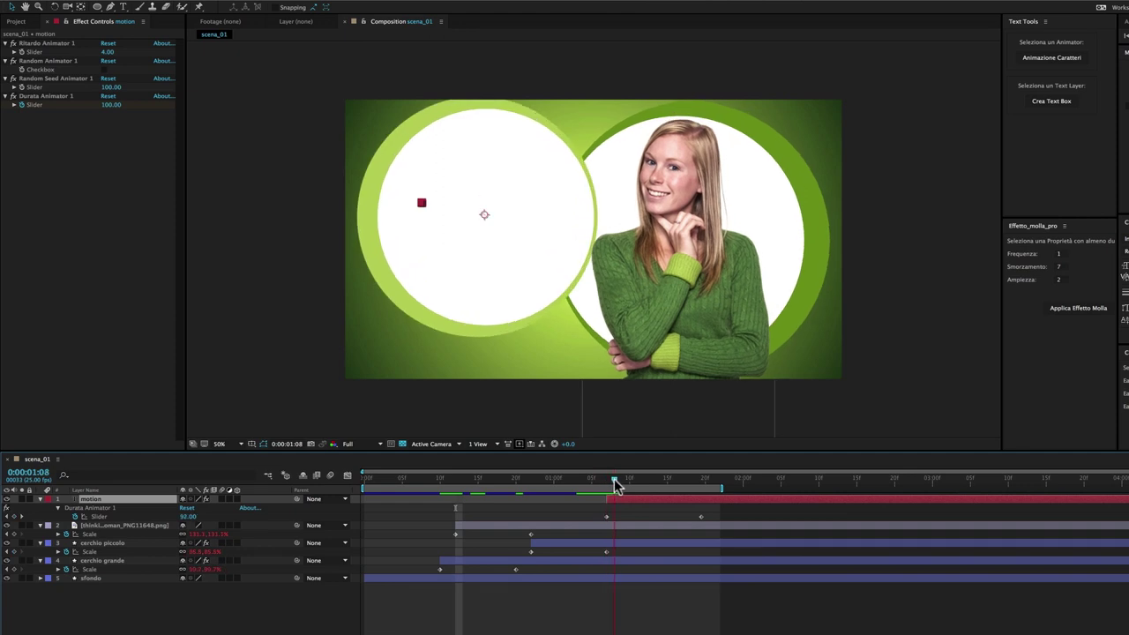
pyautogui.moveTo(615, 485)
pyautogui.mouseDown()
pyautogui.moveTo(653, 483)
pyautogui.moveTo(561, 485)
pyautogui.mouseUp()
# Set the work area from 1:01 to 2:24 and preview the title animation.
pyautogui.press('b')
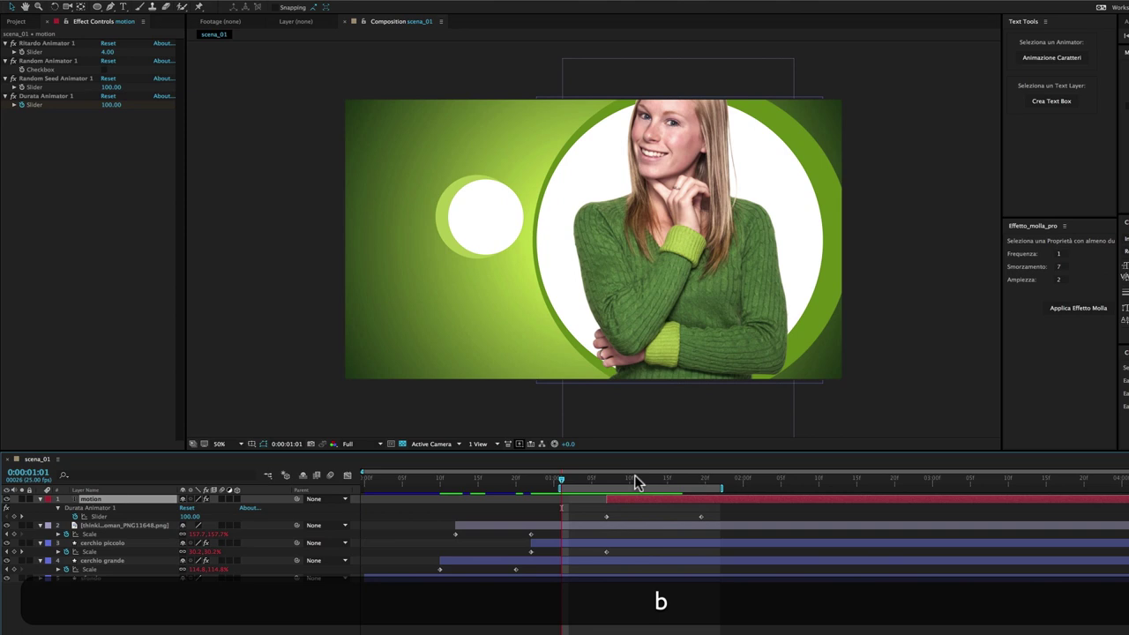
pyautogui.moveTo(763, 485); pyautogui.dragTo(922, 485)
pyautogui.press('n')
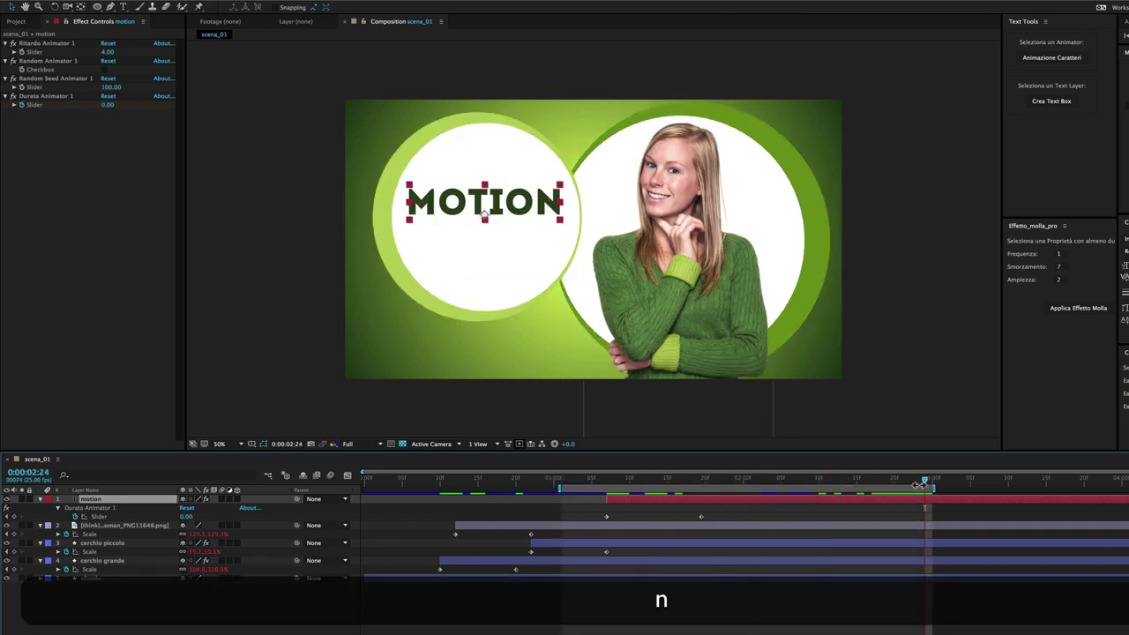
pyautogui.press('space')
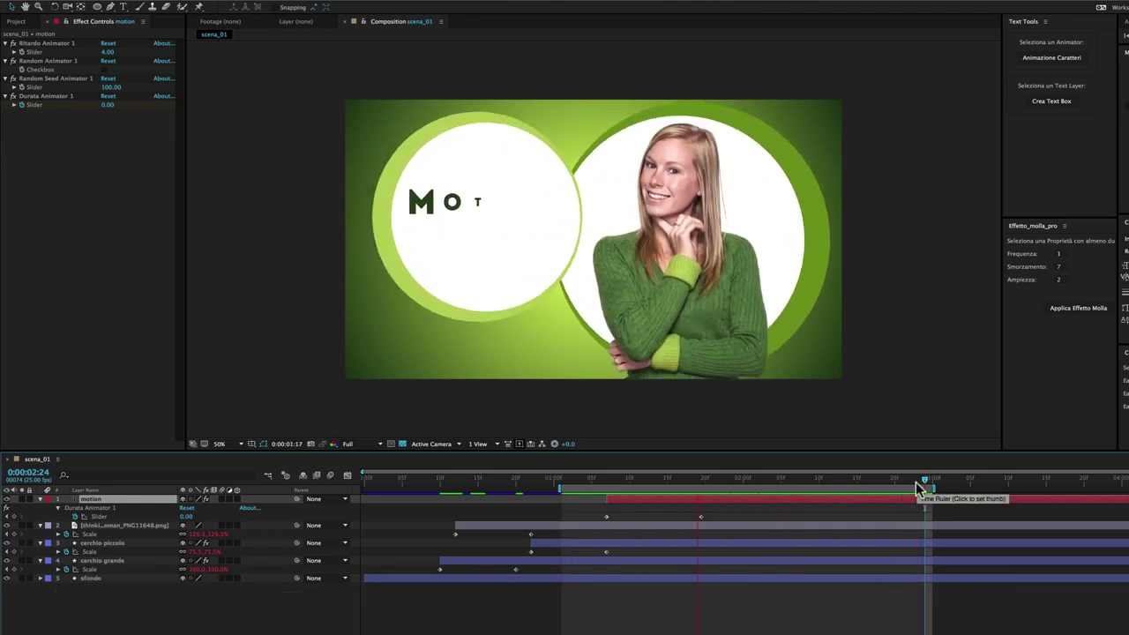
pyautogui.click(850, 483)
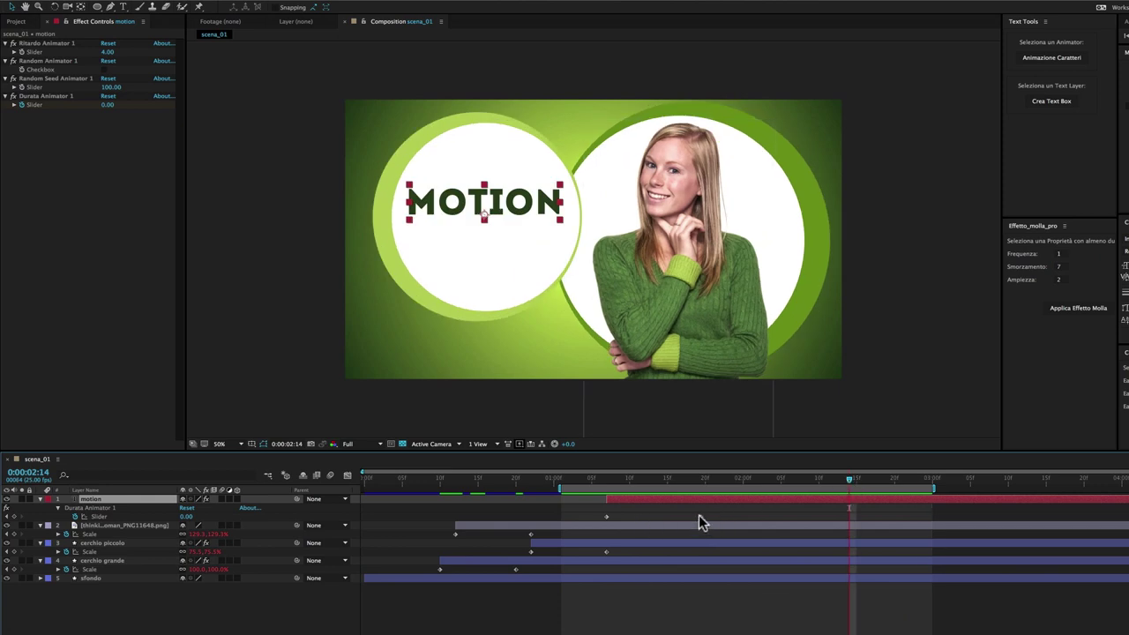
# Move the second Durata keyframe earlier and set Ritardo Slider to 2.00.
pyautogui.moveTo(701, 523); pyautogui.dragTo(642, 523)
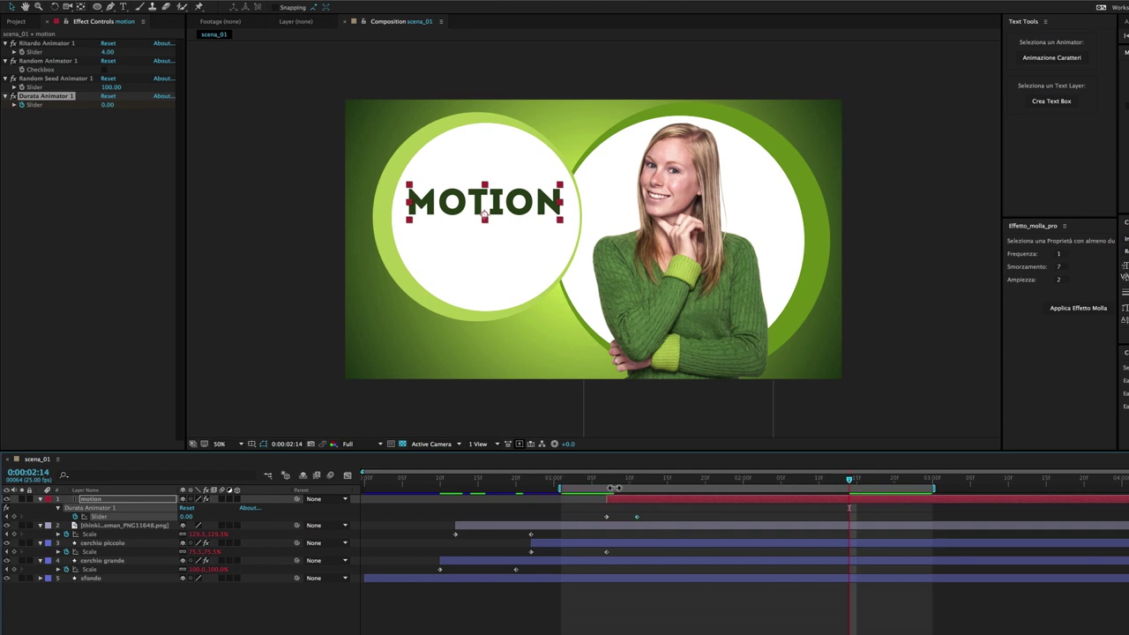
pyautogui.click(633, 522)
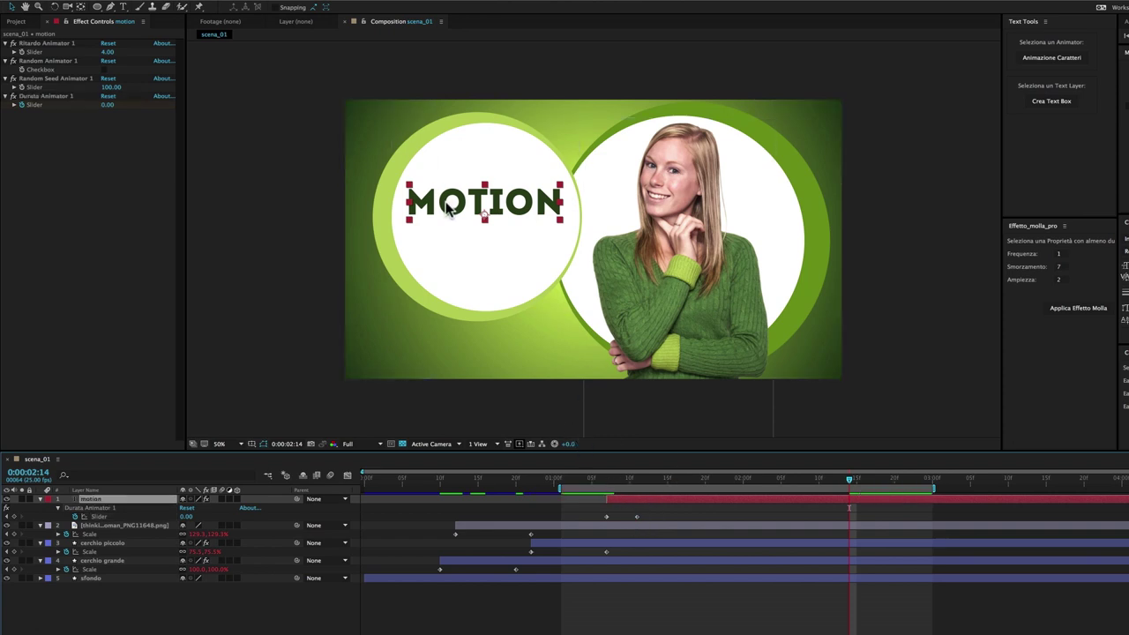
pyautogui.click(107, 53)
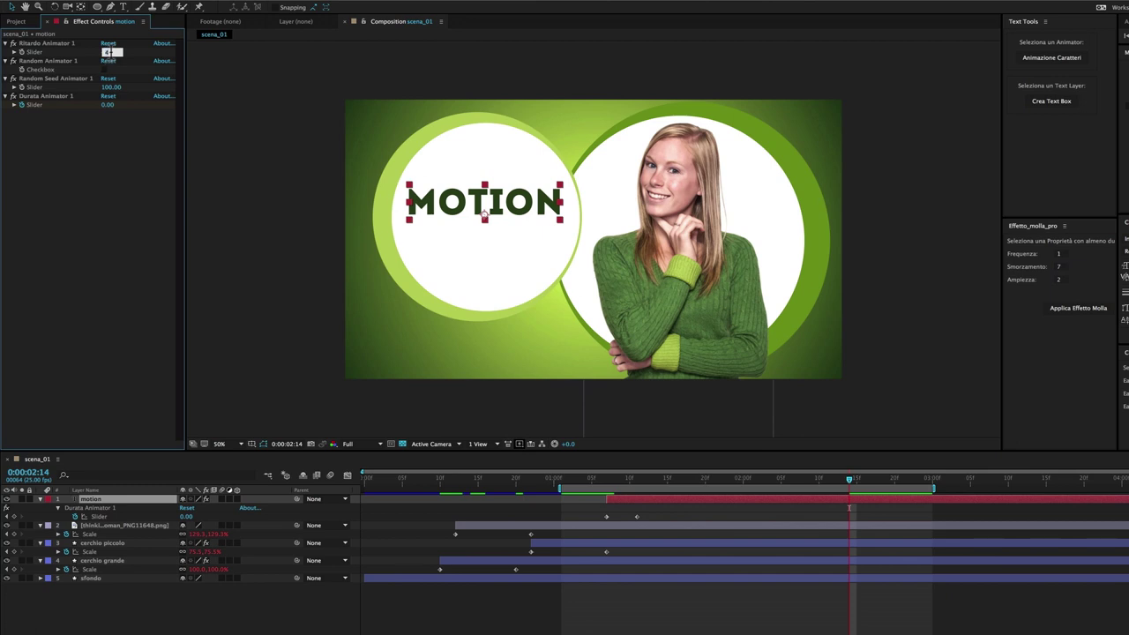
pyautogui.write('2')
pyautogui.click(105, 142)
# End the preview range at 2:03 and play the quicker letter reveal.
pyautogui.click(765, 480)
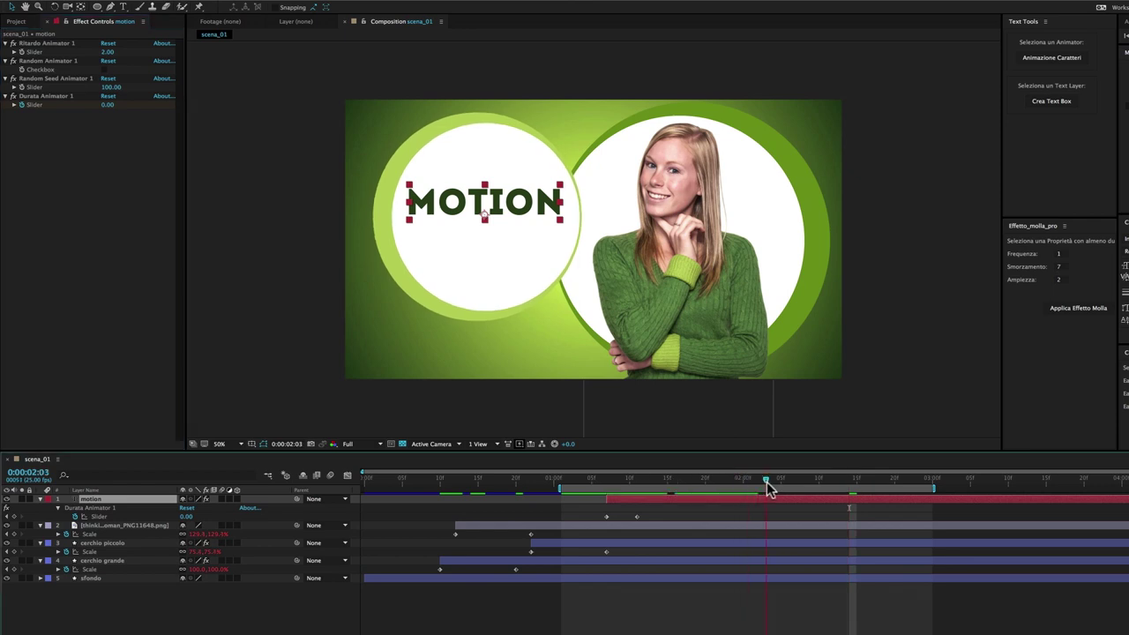
pyautogui.press('n')
pyautogui.press('space')
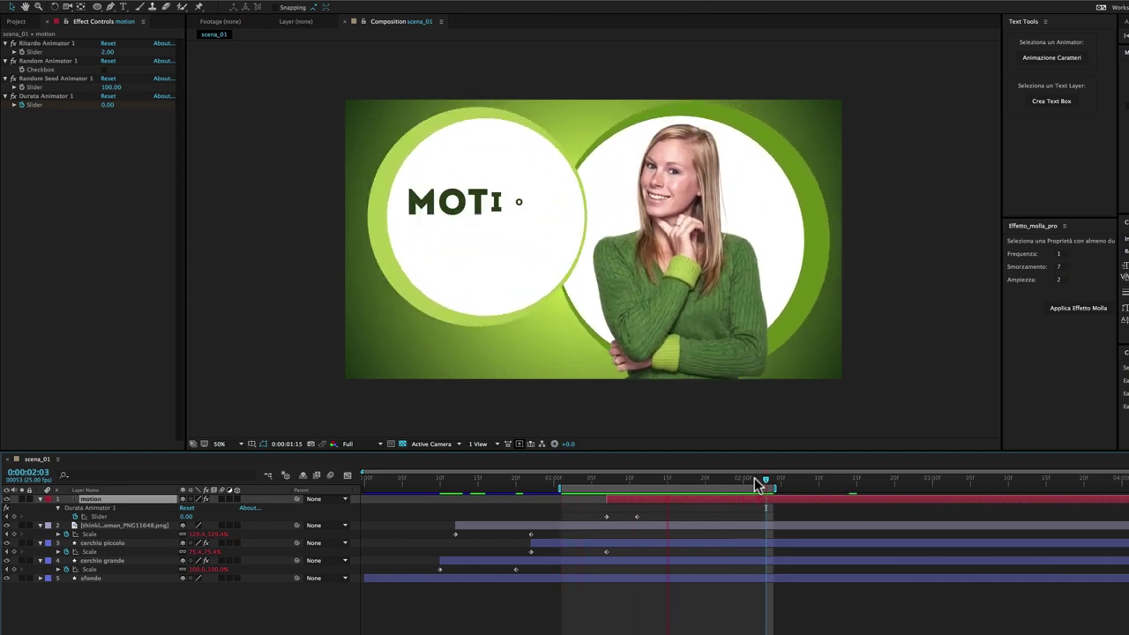
# Stop the preview at 0:00:01:18 and select the Durata Animator 1 slider for the spring settings.
pyautogui.click(689, 480)
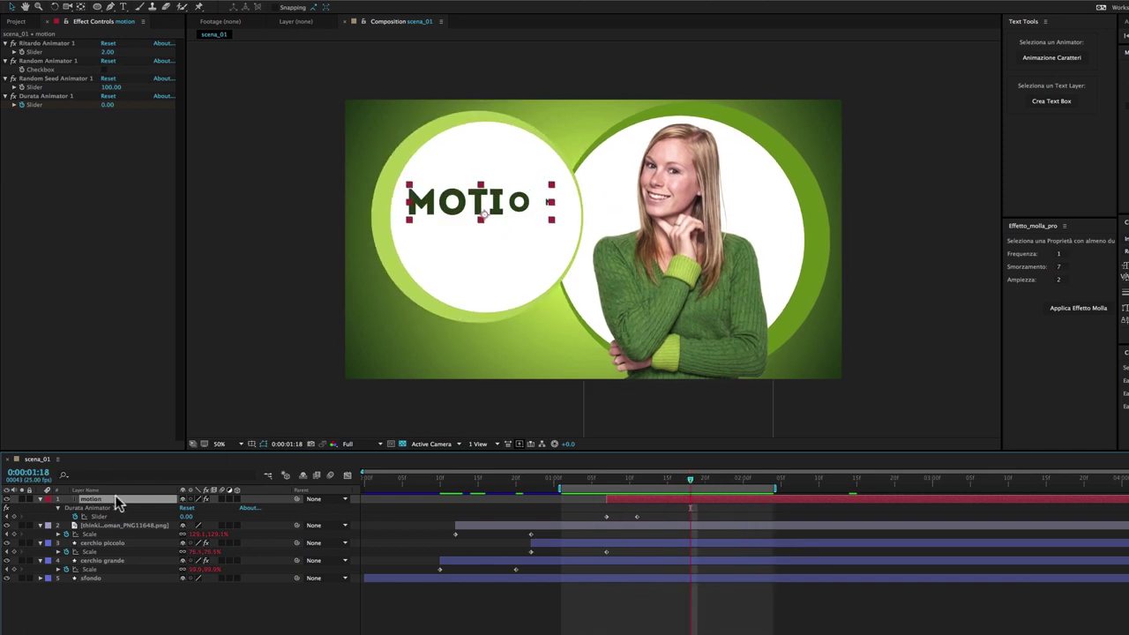
pyautogui.click(99, 517)
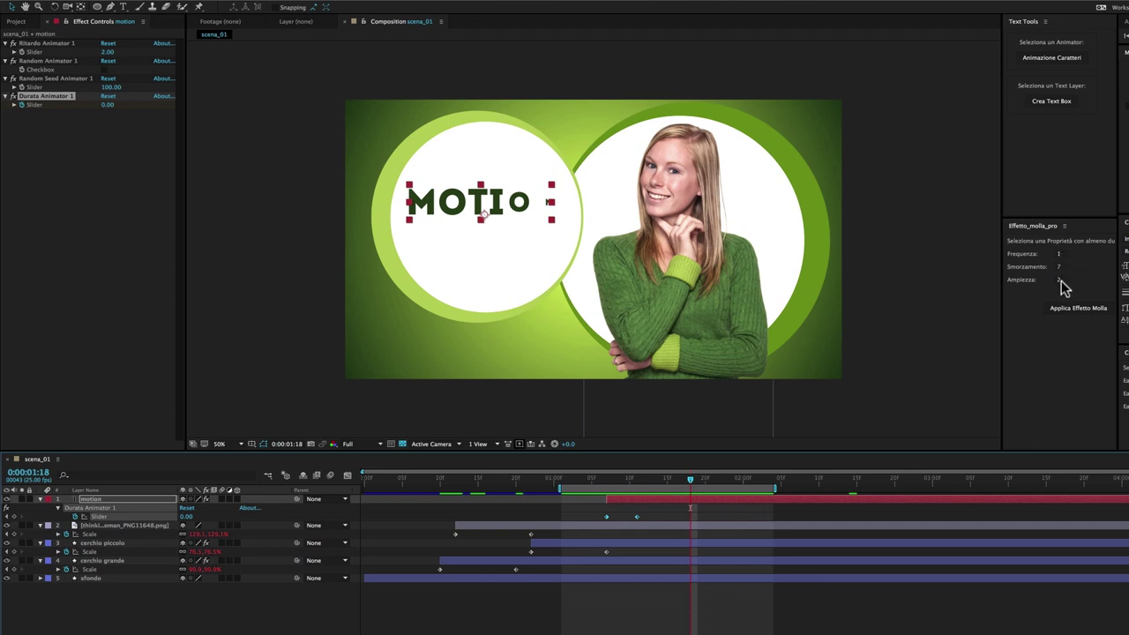
# Set the spring Ampiezza to 3 and apply the spring effect to the Durata slider.
pyautogui.click(1058, 280)
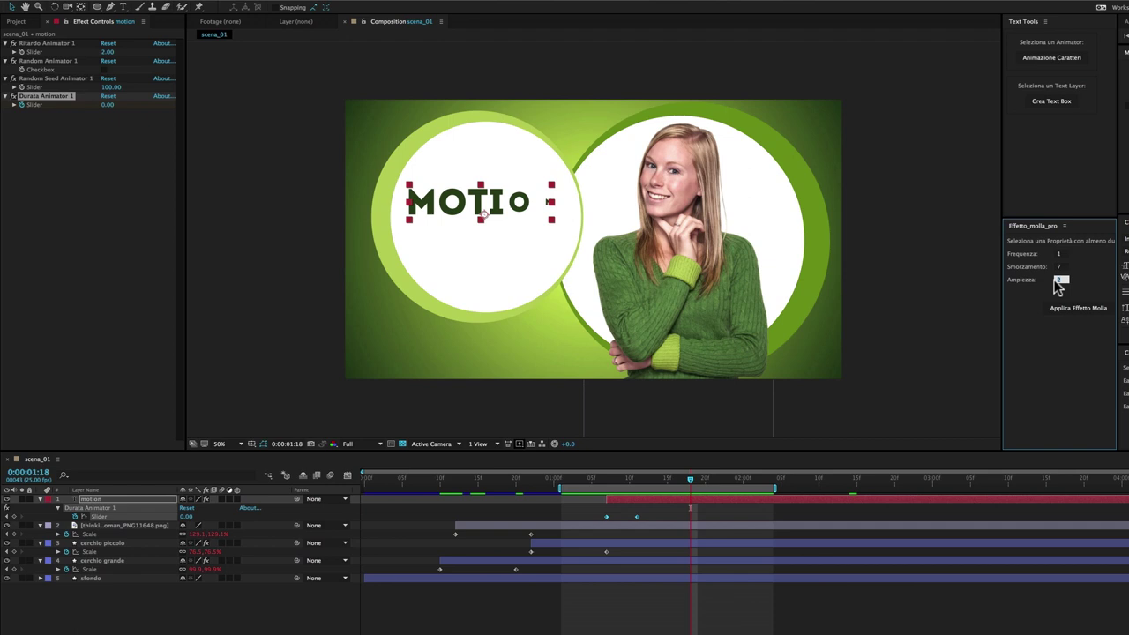
pyautogui.write('3')
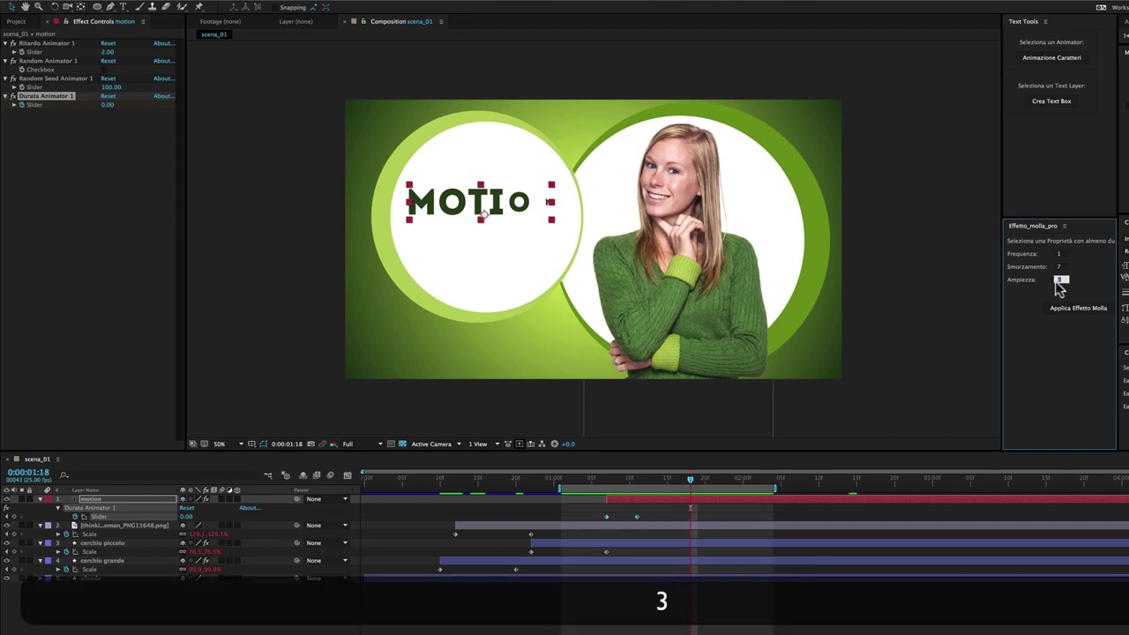
pyautogui.click(1074, 315)
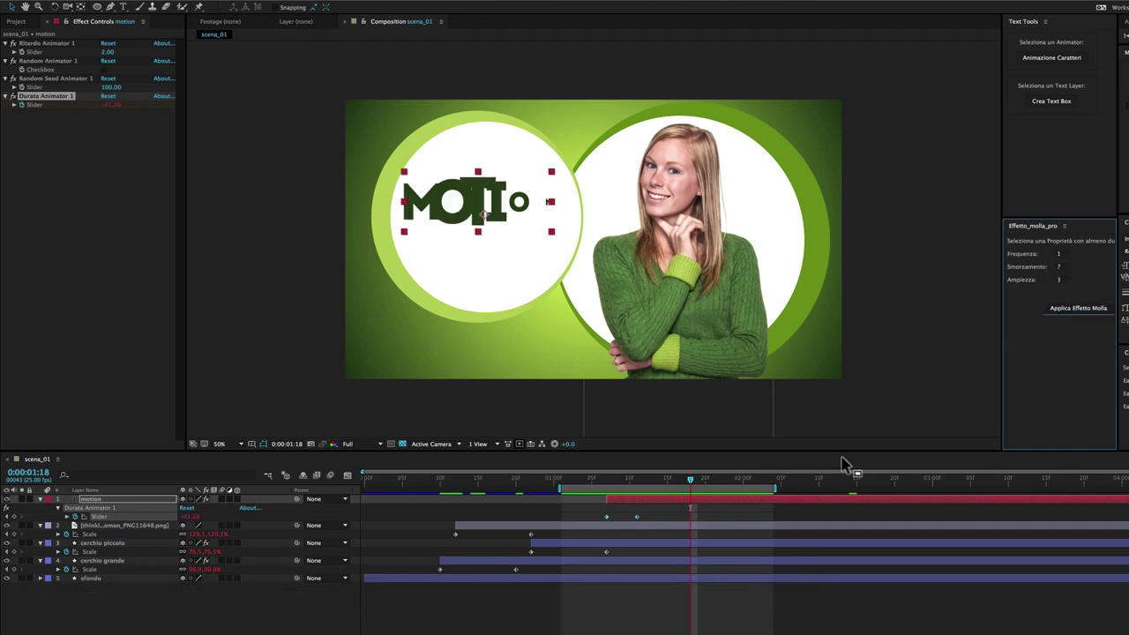
# Extend the work area over the whole animation and preview it up to 0:00:02:09.
pyautogui.click(748, 484)
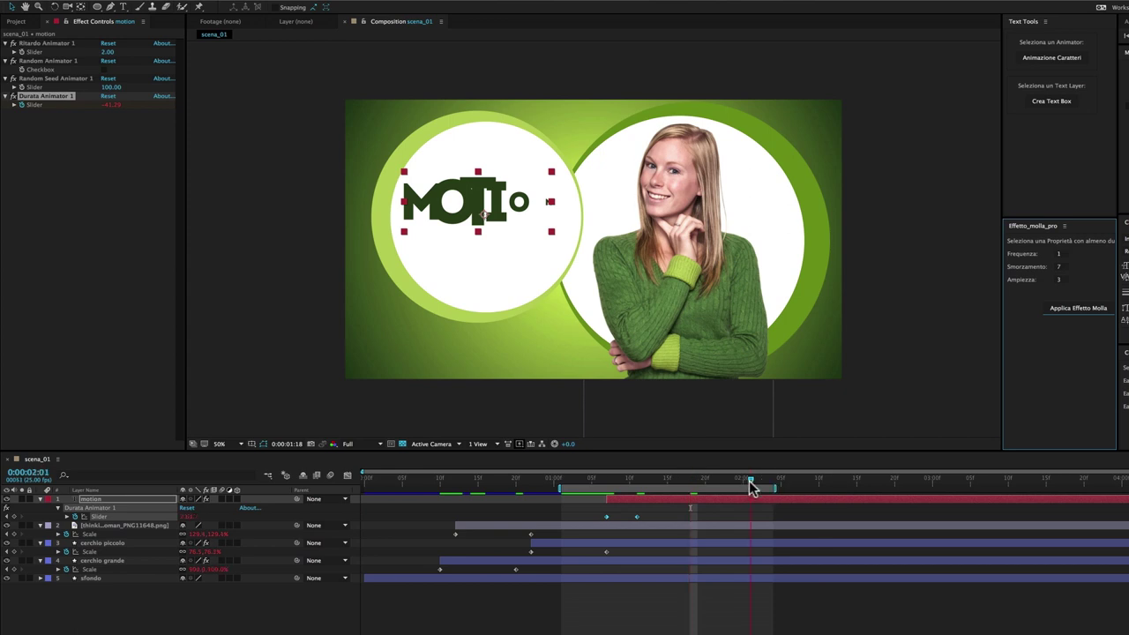
pyautogui.moveTo(774, 488); pyautogui.dragTo(821, 487)
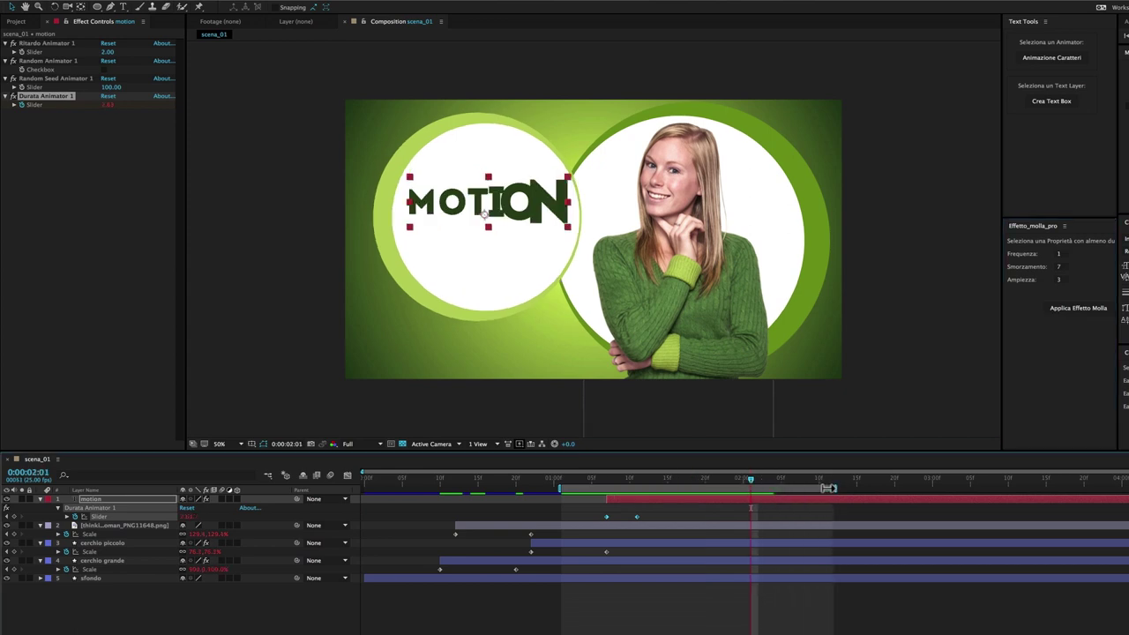
pyautogui.press('space')
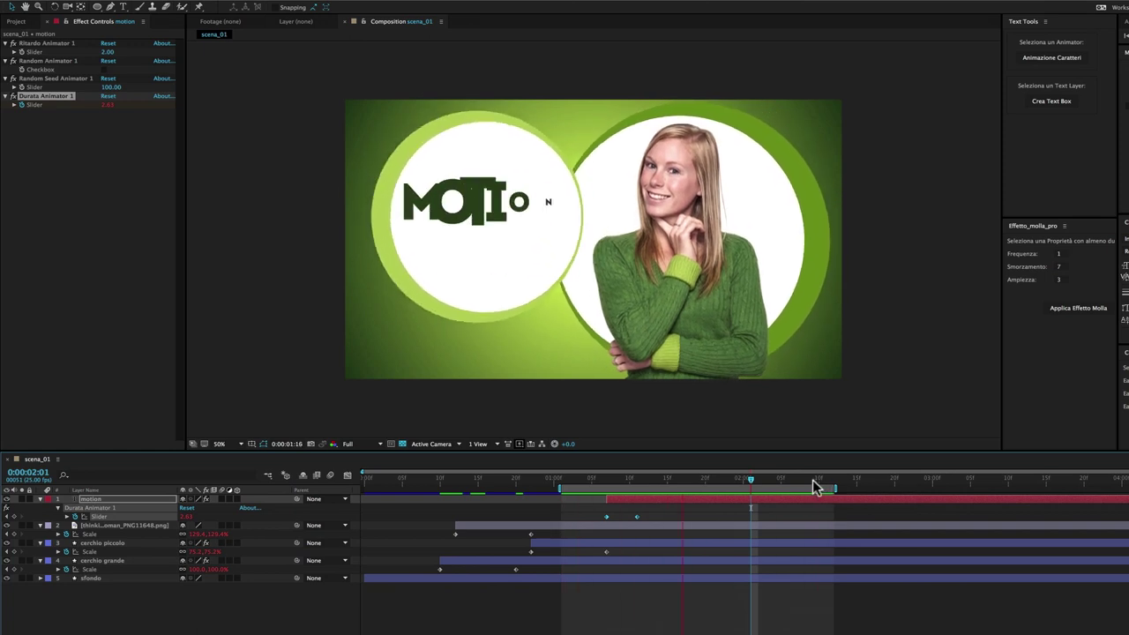
pyautogui.click(811, 480)
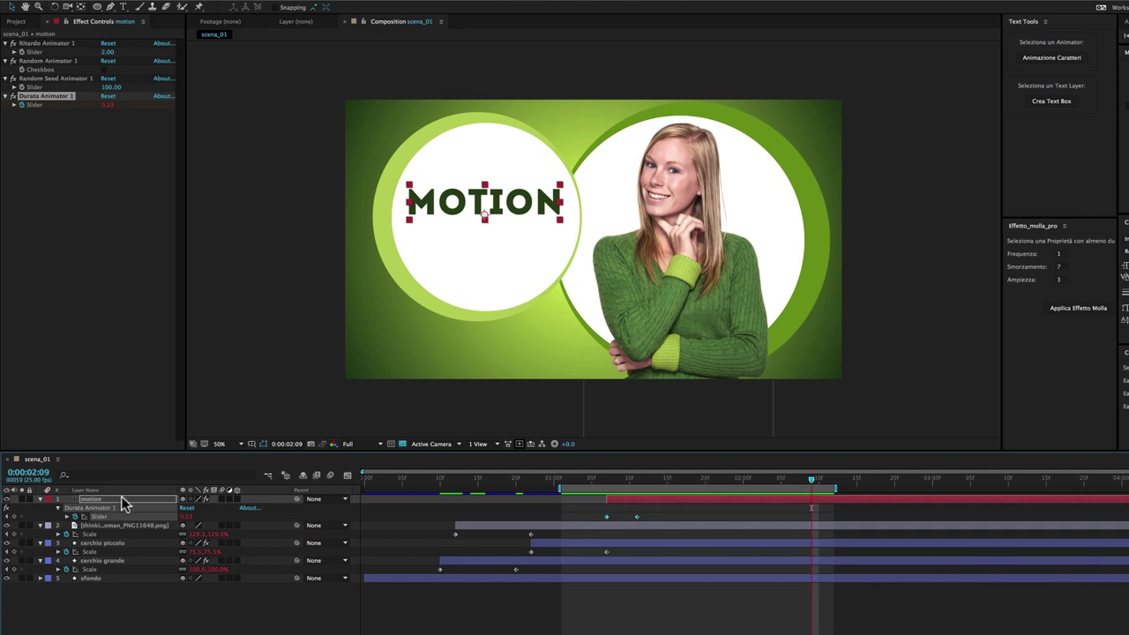
# Duplicate the motion text layer and retype the copy as 'graphics'.
pyautogui.click(123, 500)
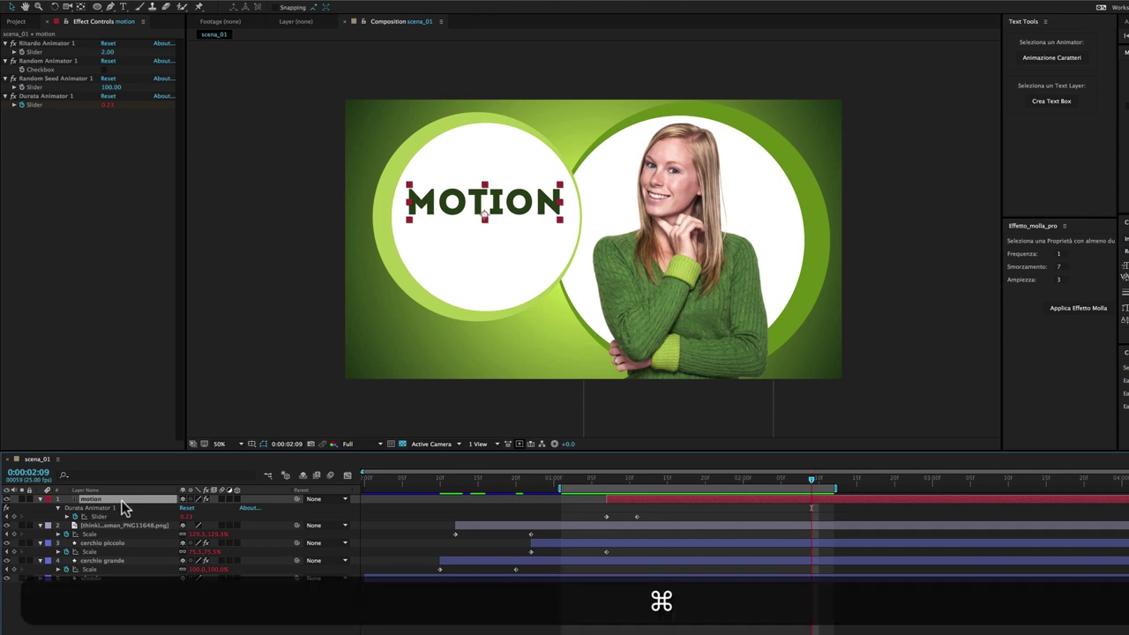
pyautogui.press('super+d')
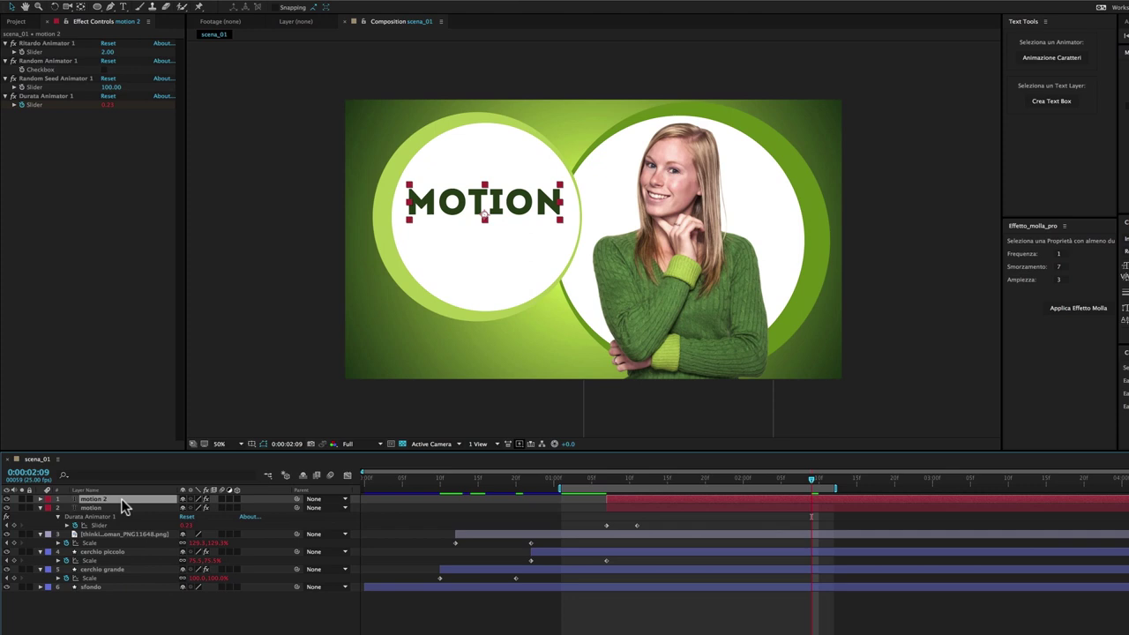
pyautogui.doubleClick(128, 498)
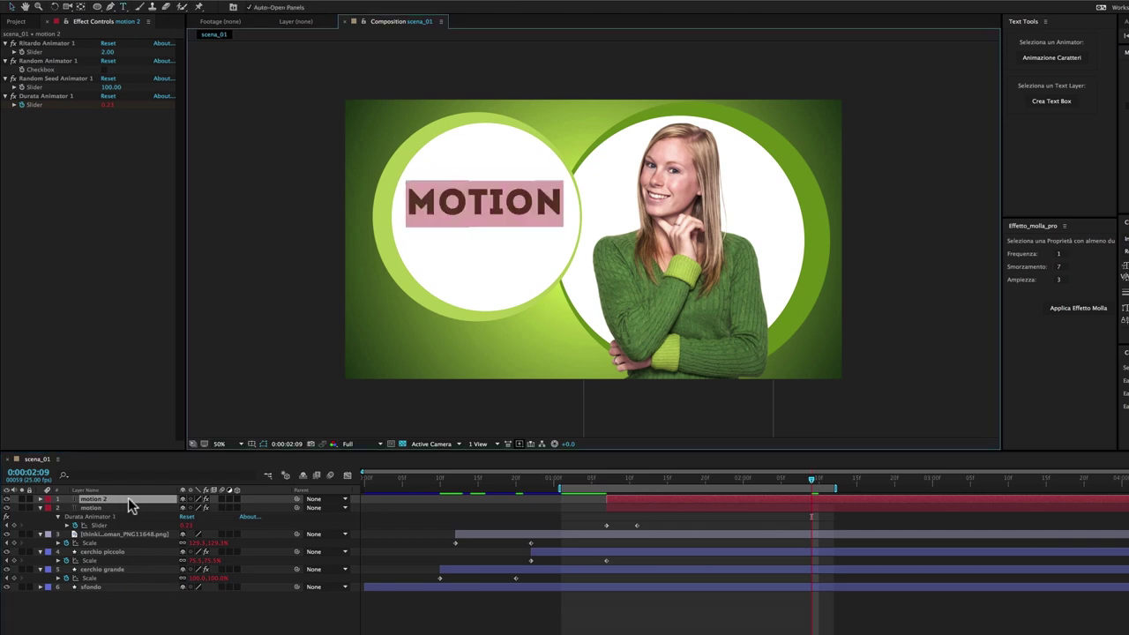
pyautogui.write('graphics')
pyautogui.click(13, 7)
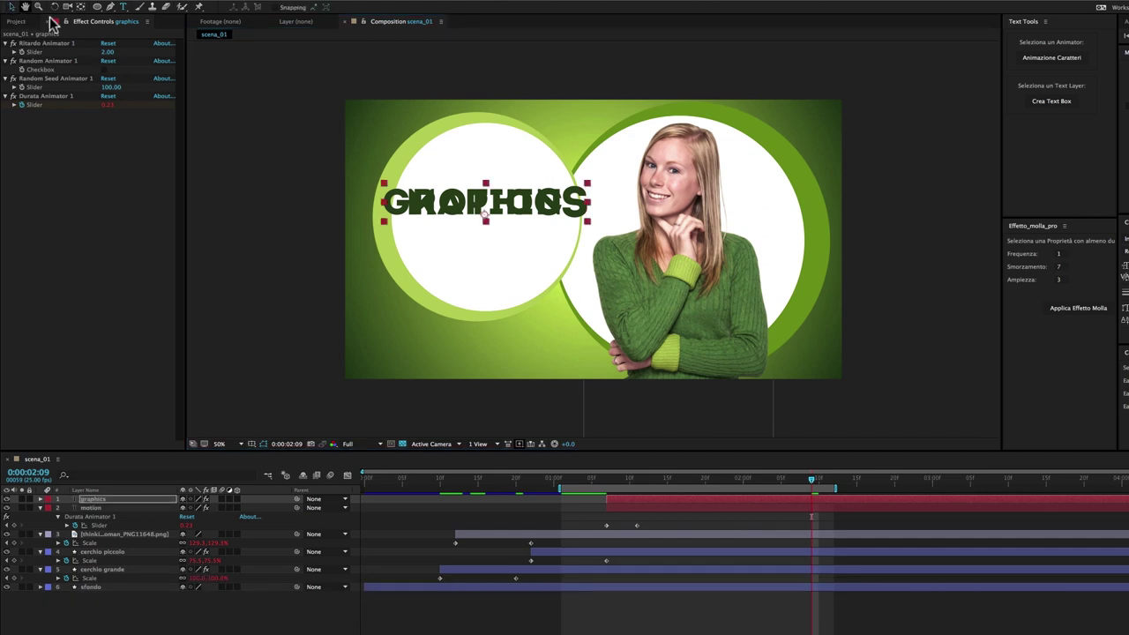
# Place GRAPHICS just below MOTION and make its text smaller.
pyautogui.moveTo(483, 209); pyautogui.dragTo(482, 239)
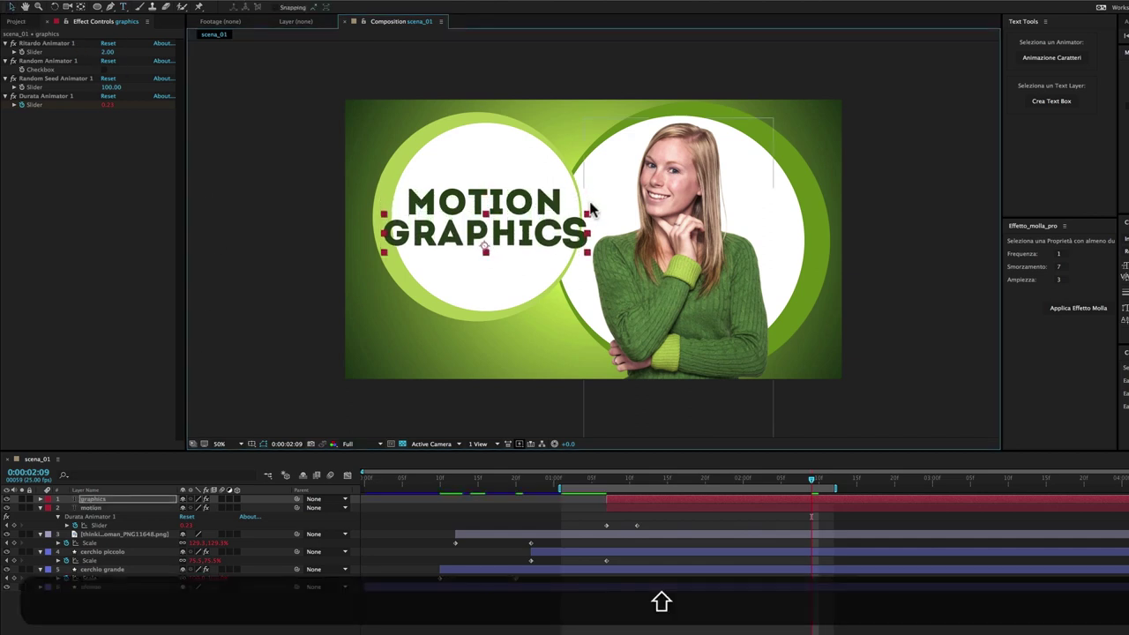
pyautogui.hotkey('ctrl', 'shift', ',')
pyautogui.moveTo(502, 250); pyautogui.dragTo(502, 243)
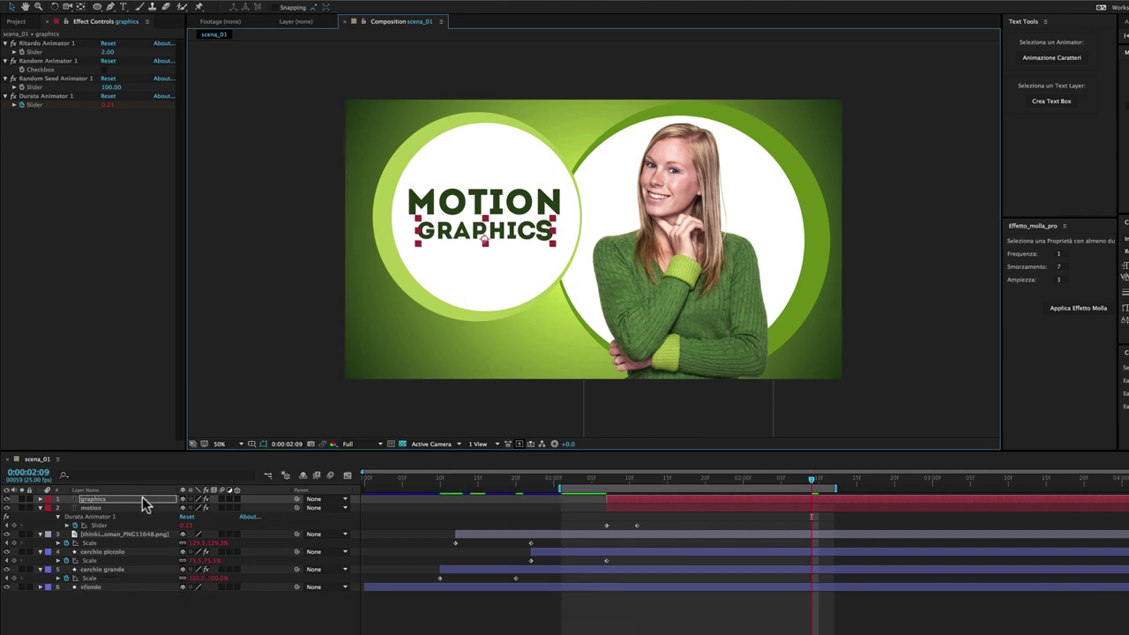
# Replace the Scale property in the graphics layer's Animator 1 with a Position property.
pyautogui.click(40, 499)
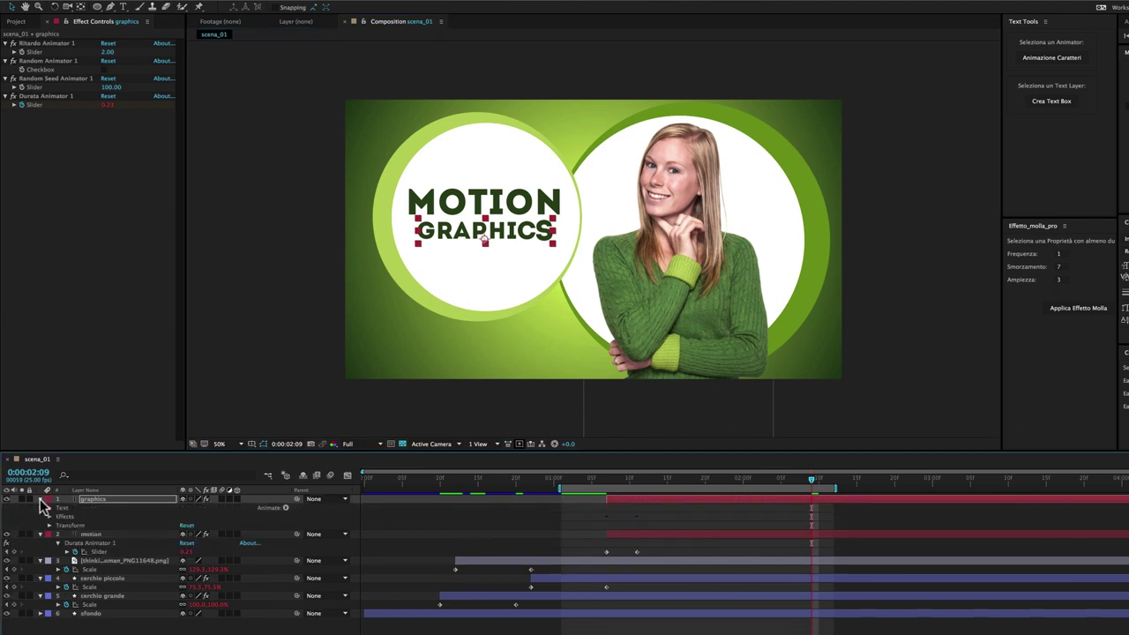
pyautogui.click(48, 509)
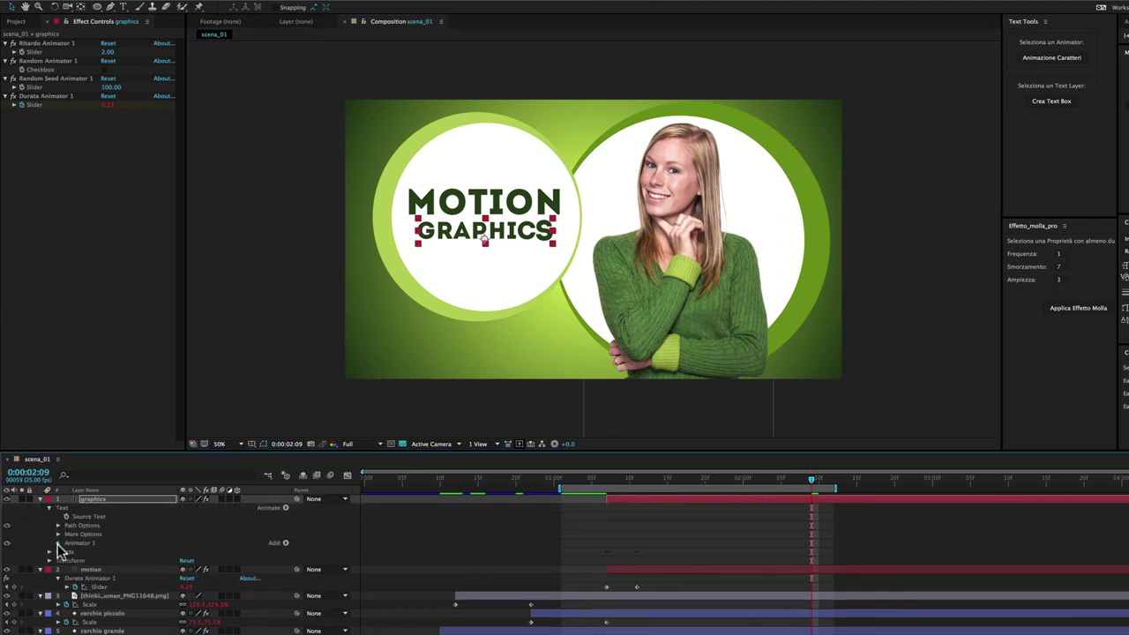
pyautogui.click(58, 543)
pyautogui.click(89, 571)
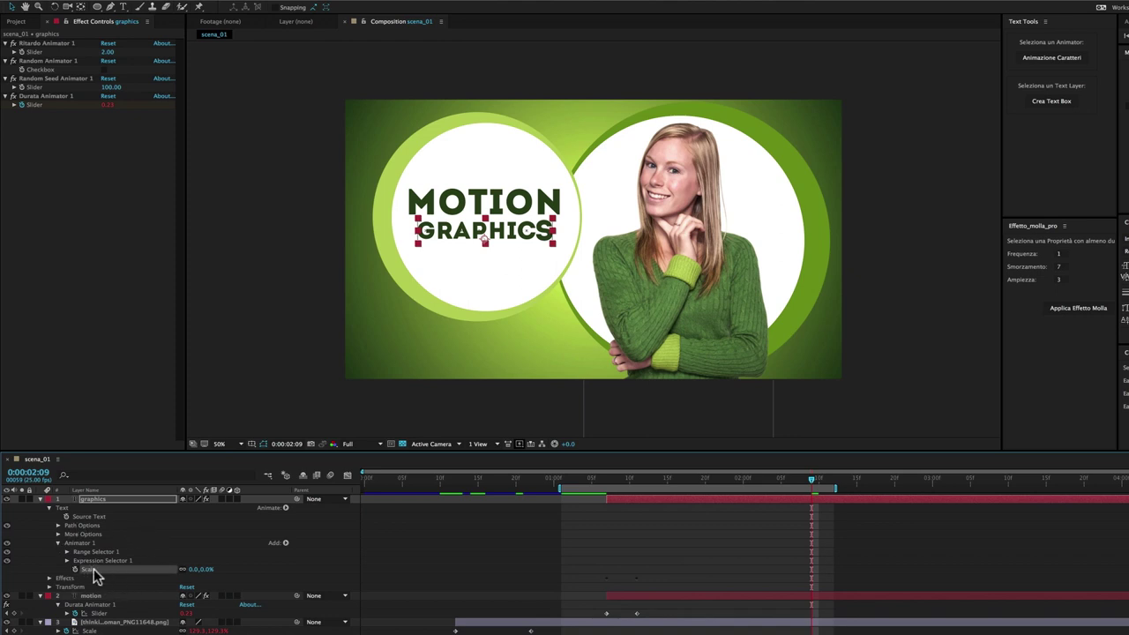
pyautogui.press('BackSpace')
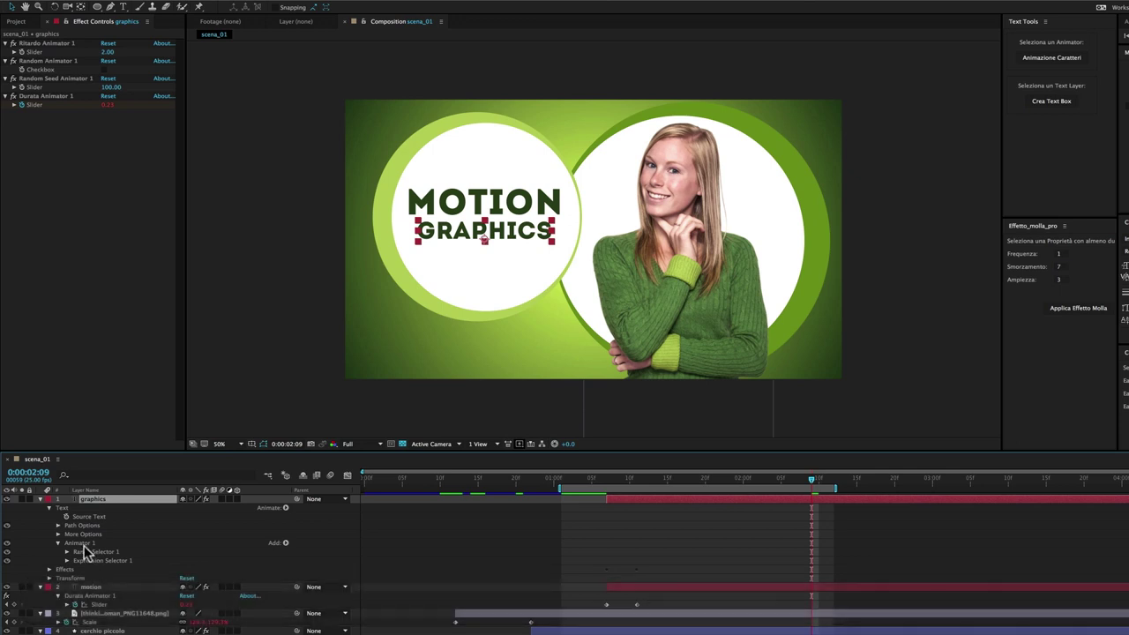
pyautogui.click(84, 544)
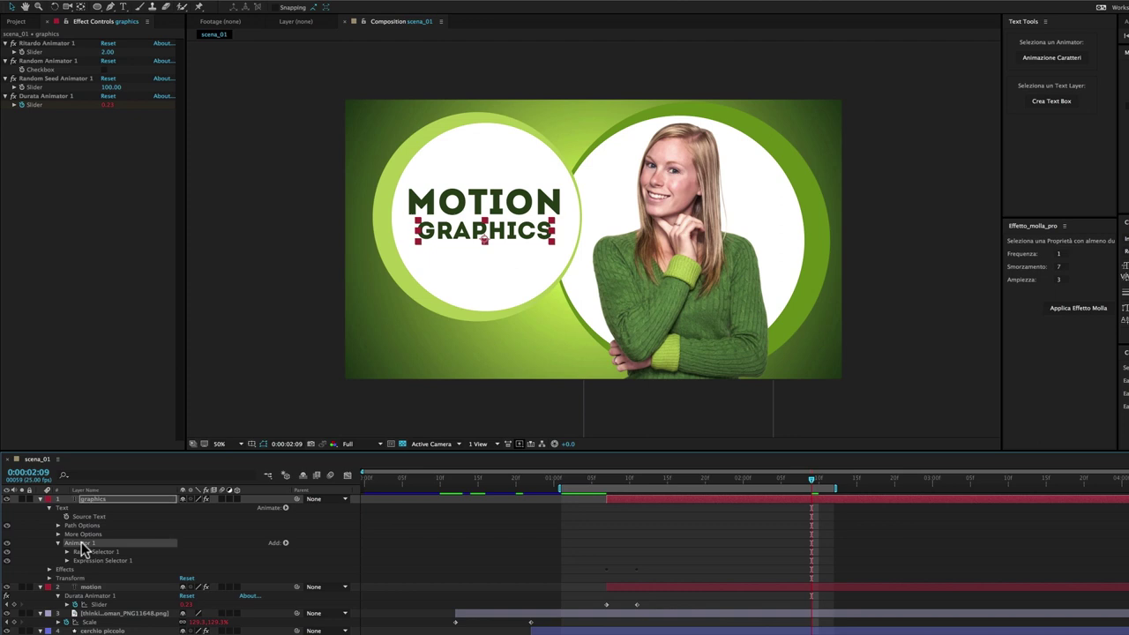
pyautogui.click(285, 544)
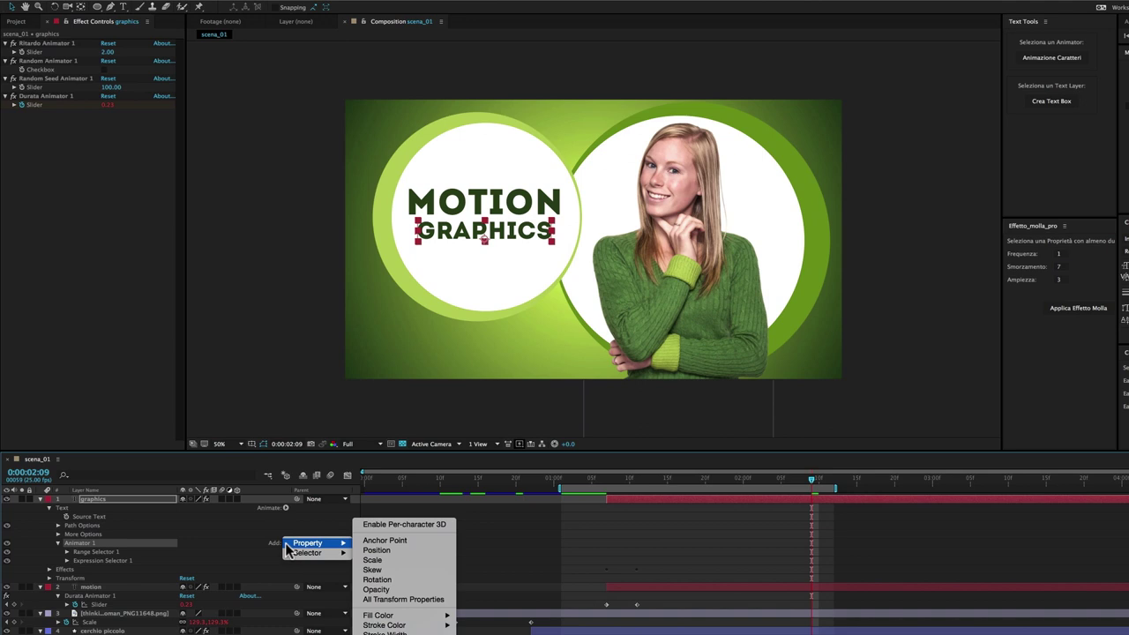
pyautogui.click(389, 551)
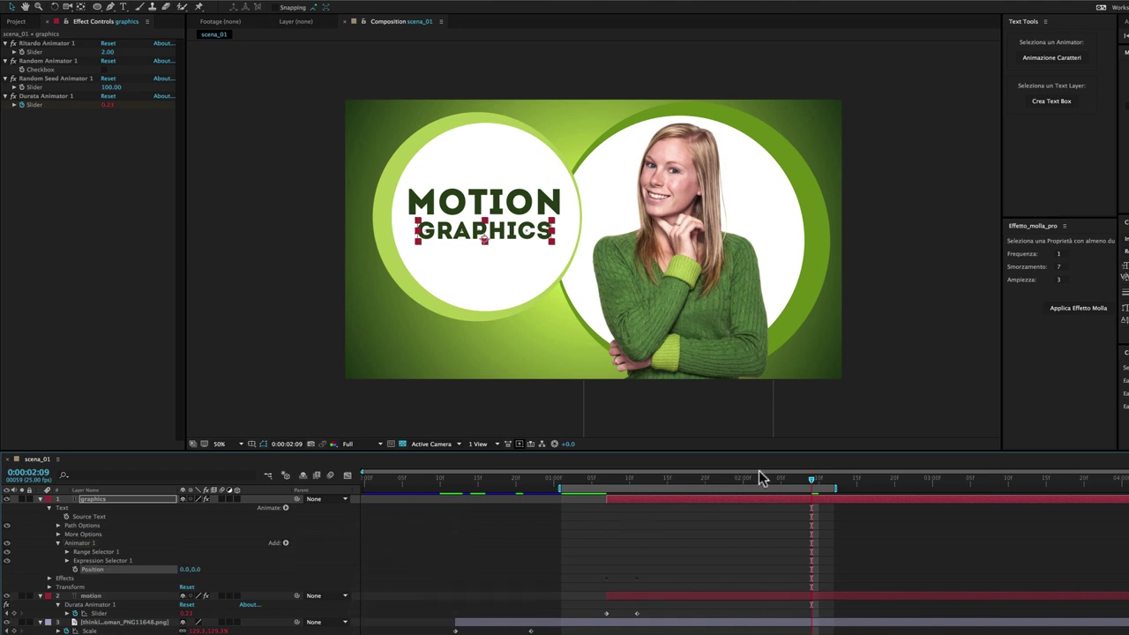
pyautogui.moveTo(811, 479); pyautogui.dragTo(612, 479)
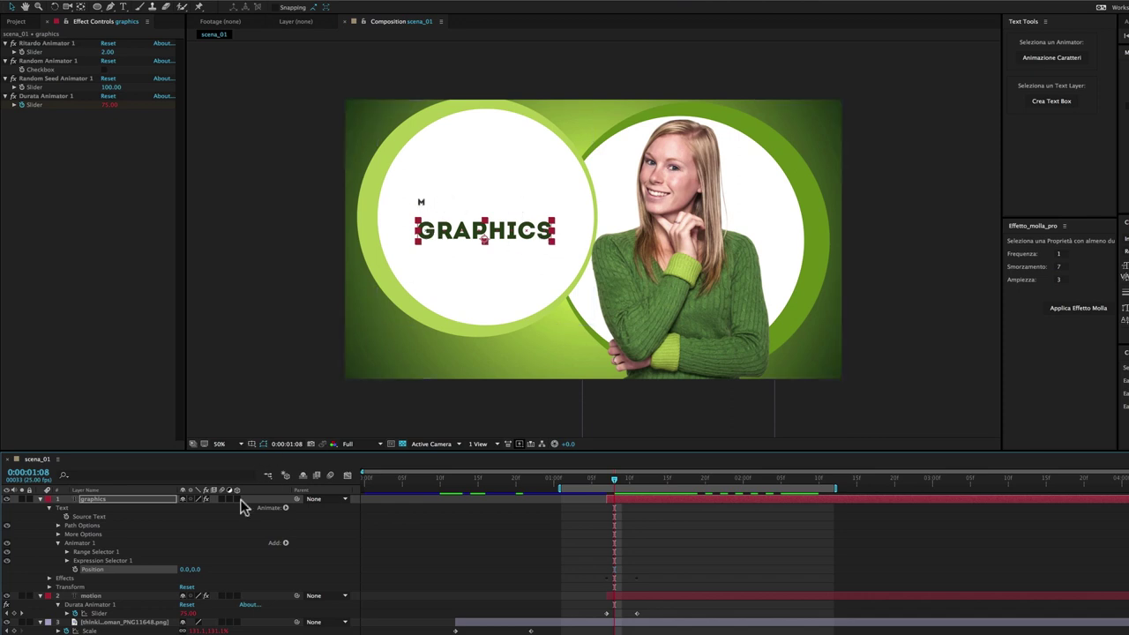
# Set the GRAPHICS animator Position to 0.0,-193.0 and start the graphics layer later.
pyautogui.moveTo(195, 570); pyautogui.dragTo(111, 559)
pyautogui.moveTo(612, 483); pyautogui.dragTo(829, 470)
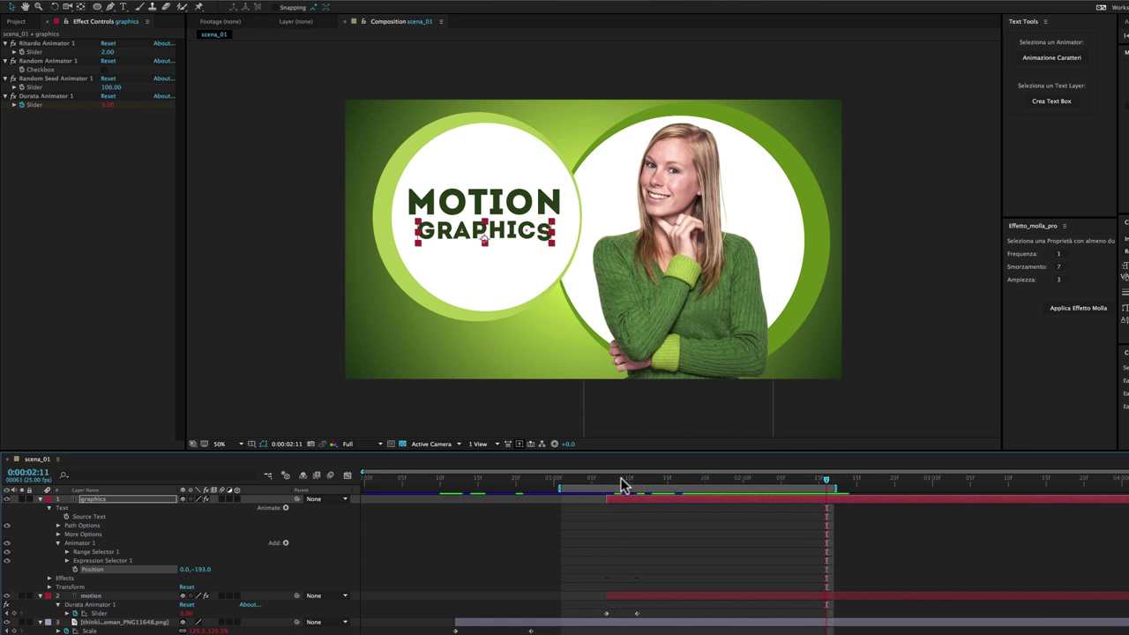
pyautogui.moveTo(622, 479); pyautogui.dragTo(739, 489)
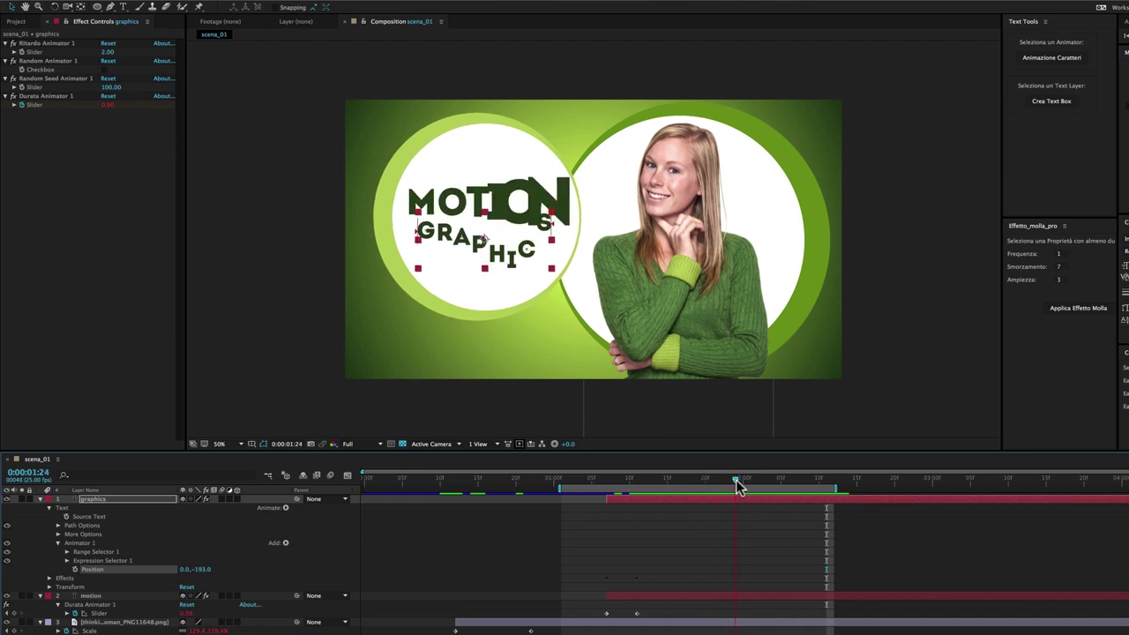
pyautogui.moveTo(665, 503); pyautogui.dragTo(790, 505)
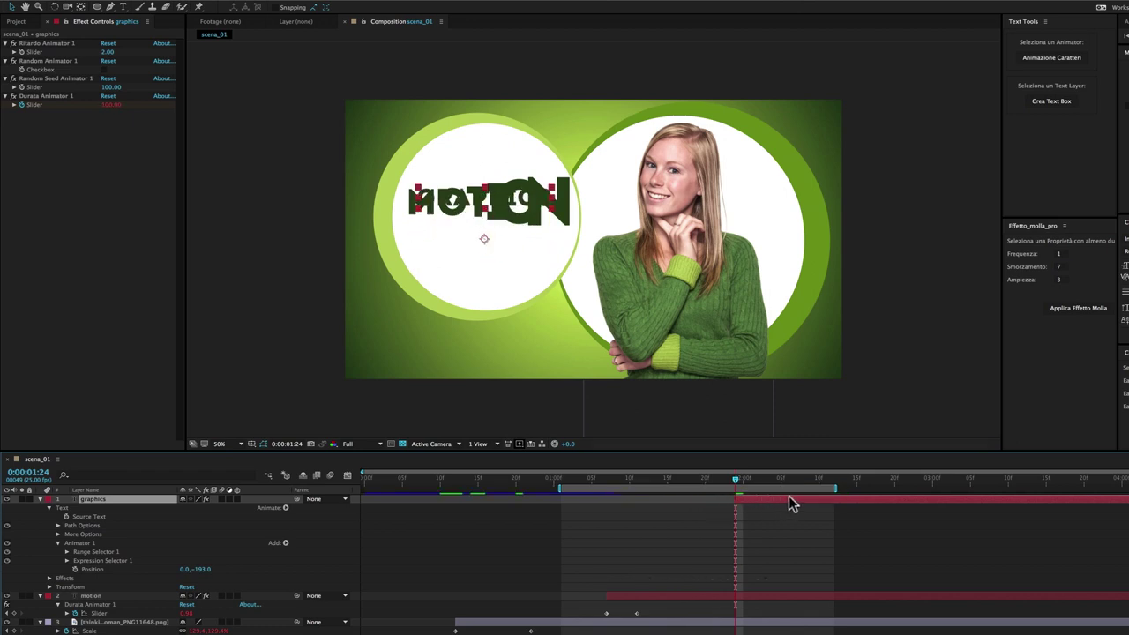
# Extend the work area and preview the GRAPHICS letters dropping in beneath MOTION.
pyautogui.moveTo(831, 489); pyautogui.dragTo(928, 488)
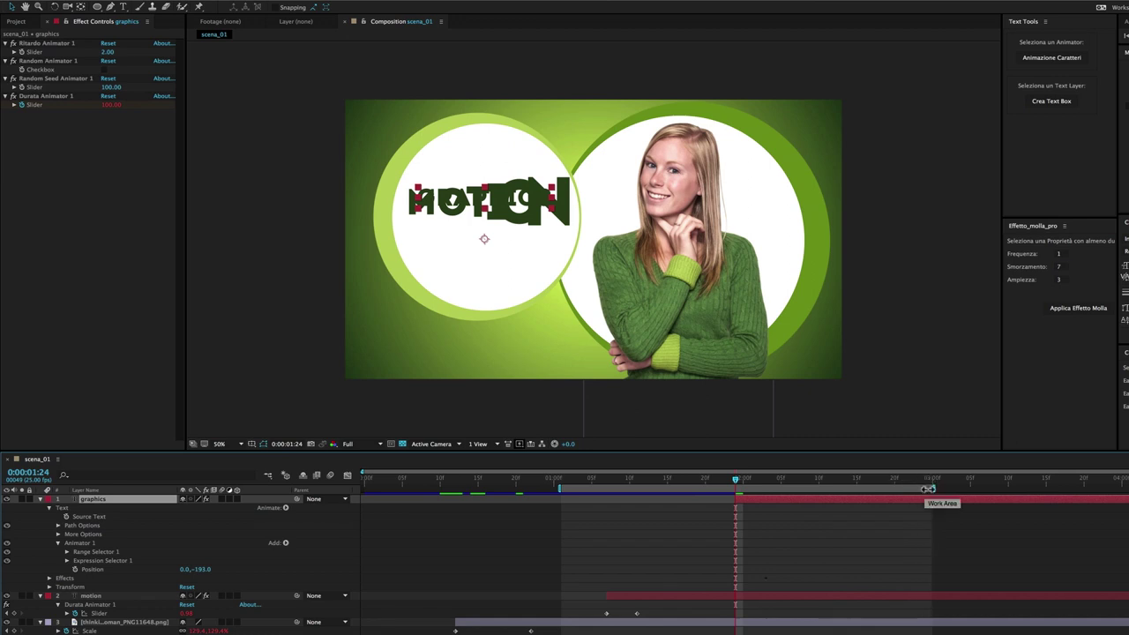
pyautogui.press('space')
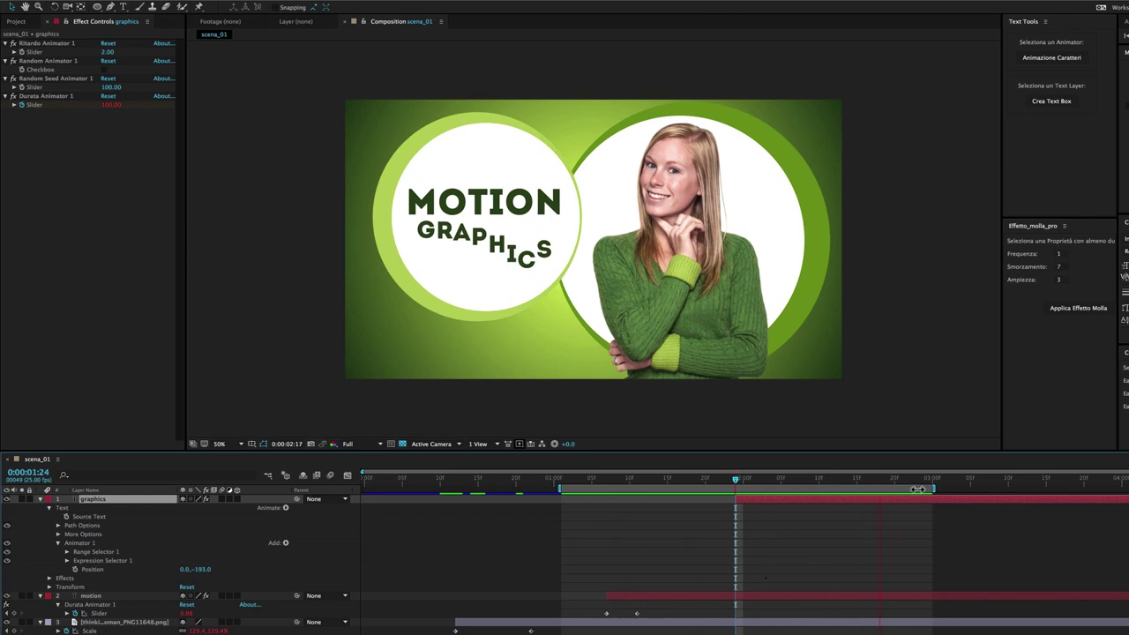
pyautogui.click(919, 488)
pyautogui.moveTo(922, 488); pyautogui.dragTo(743, 481)
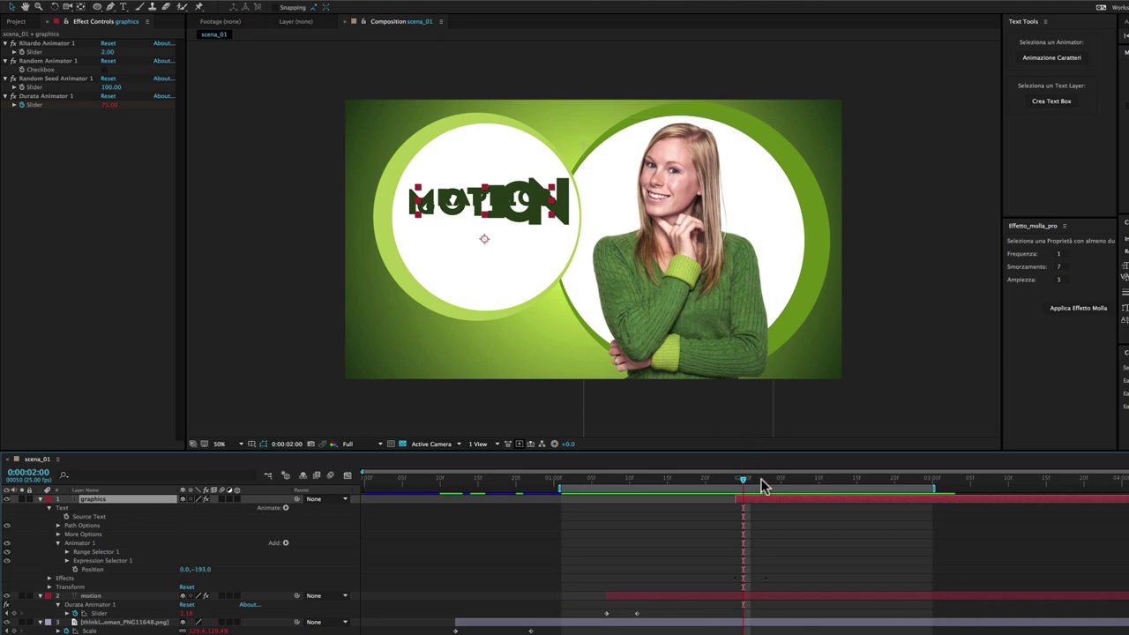
pyautogui.moveTo(761, 482); pyautogui.dragTo(963, 480)
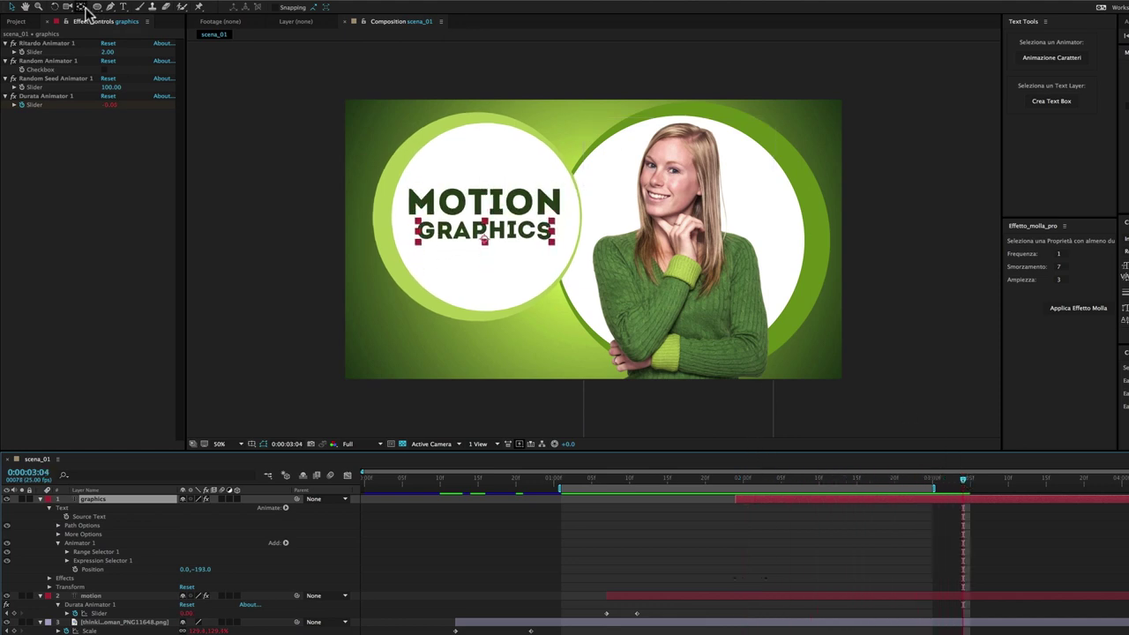
# Draw a rectangle mask around the GRAPHICS line and extend the work area further.
pyautogui.moveTo(98, 7); pyautogui.dragTo(129, 7)
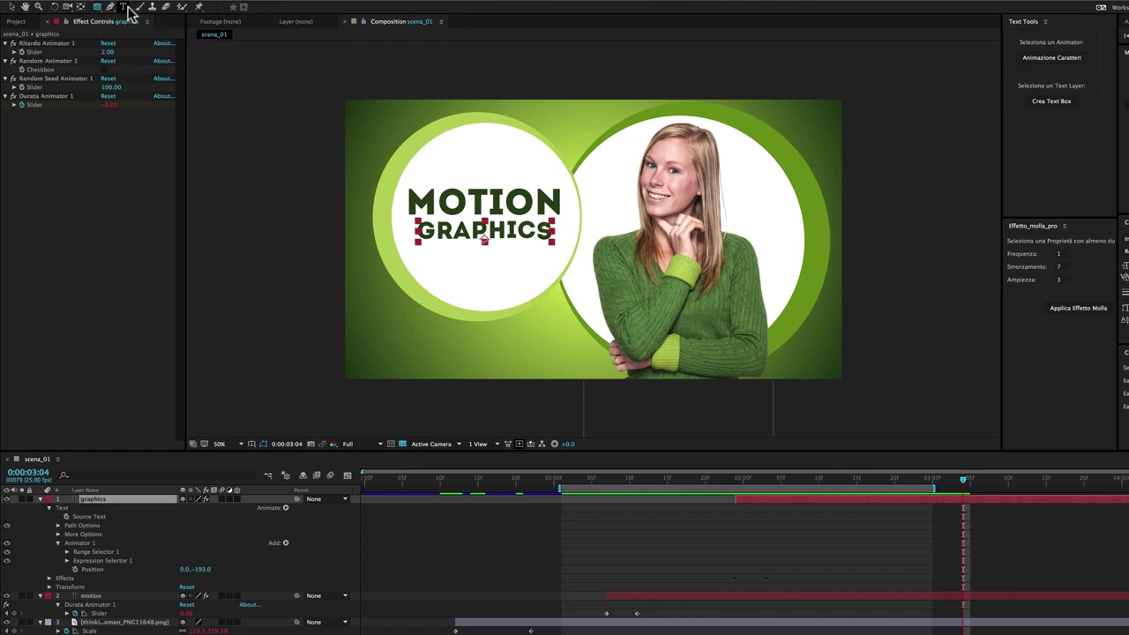
pyautogui.moveTo(395, 214)
pyautogui.mouseDown()
pyautogui.moveTo(569, 246)
pyautogui.moveTo(574, 303)
pyautogui.mouseUp()
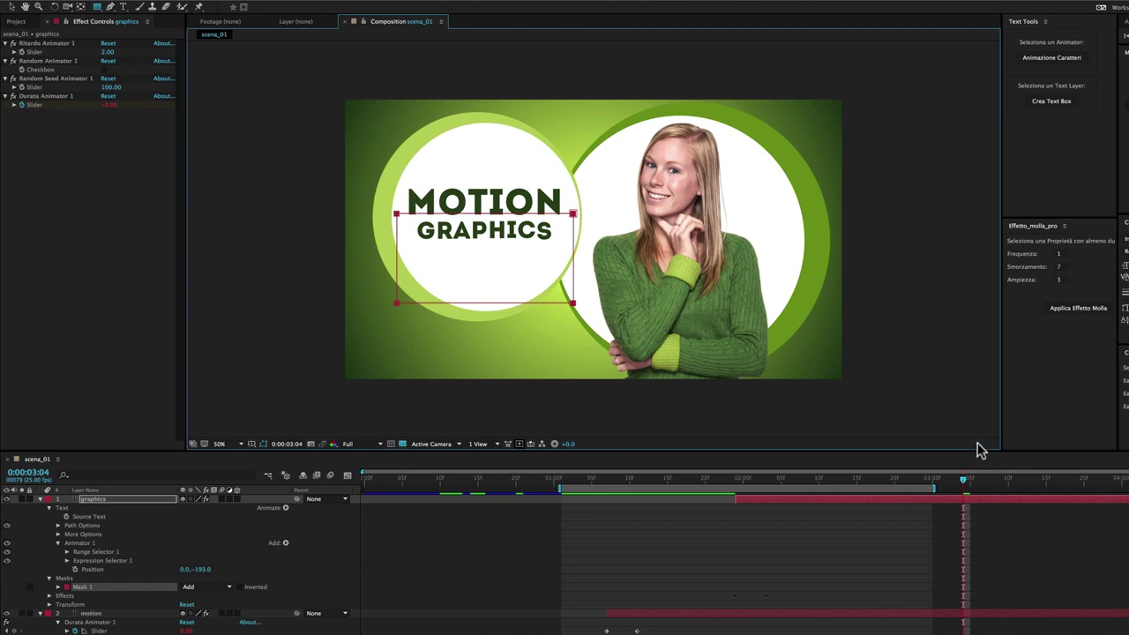
pyautogui.moveTo(933, 487); pyautogui.dragTo(1019, 487)
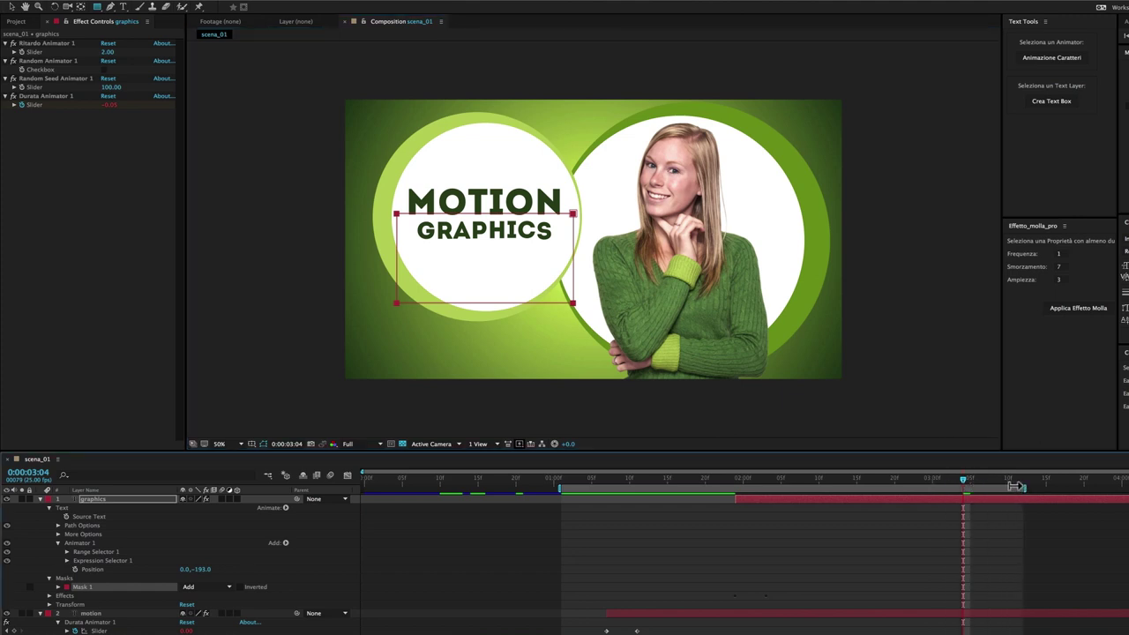
# Preview the masked title to 0:00:03:07, then bring up the reference video esercizio_12.mp4.
pyautogui.press('space')
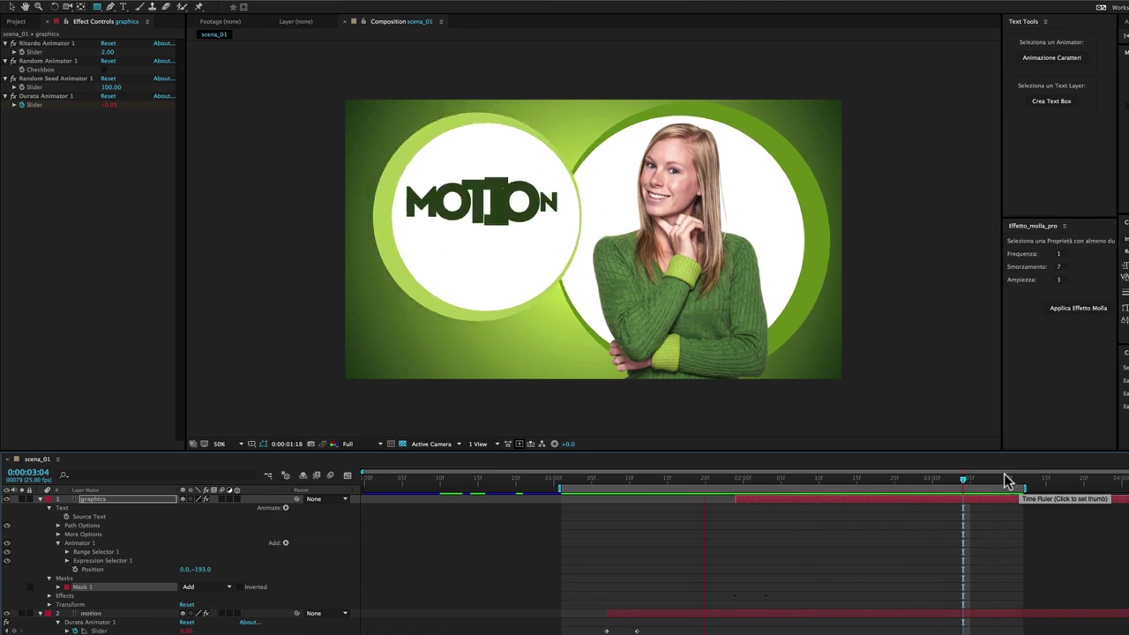
pyautogui.click(985, 479)
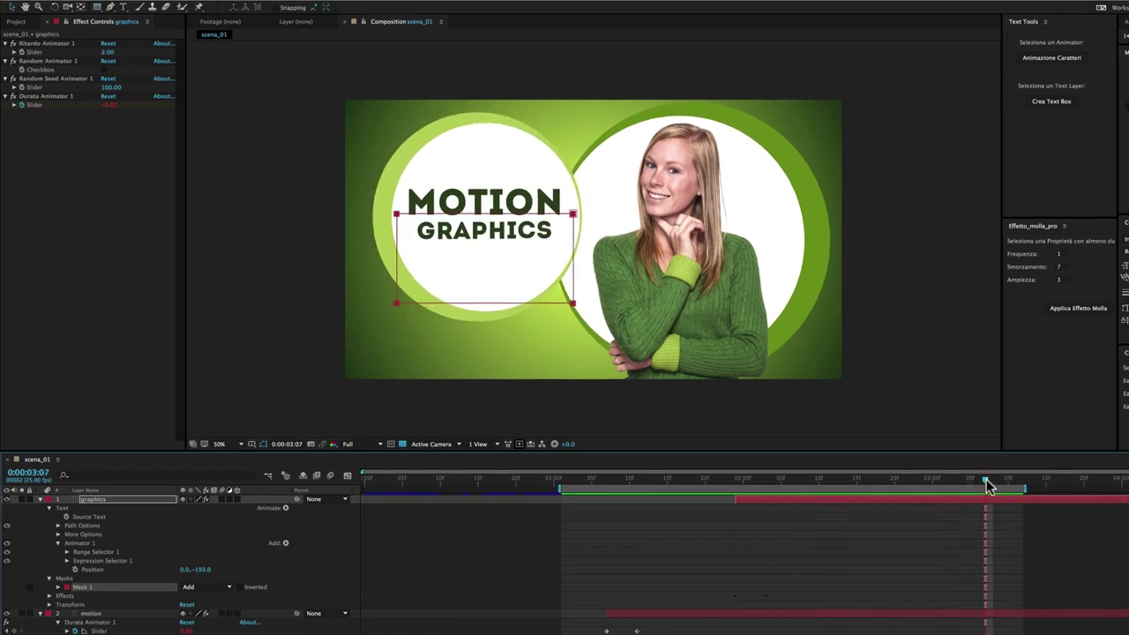
pyautogui.press('super+Tab')
pyautogui.press('super+Tab')
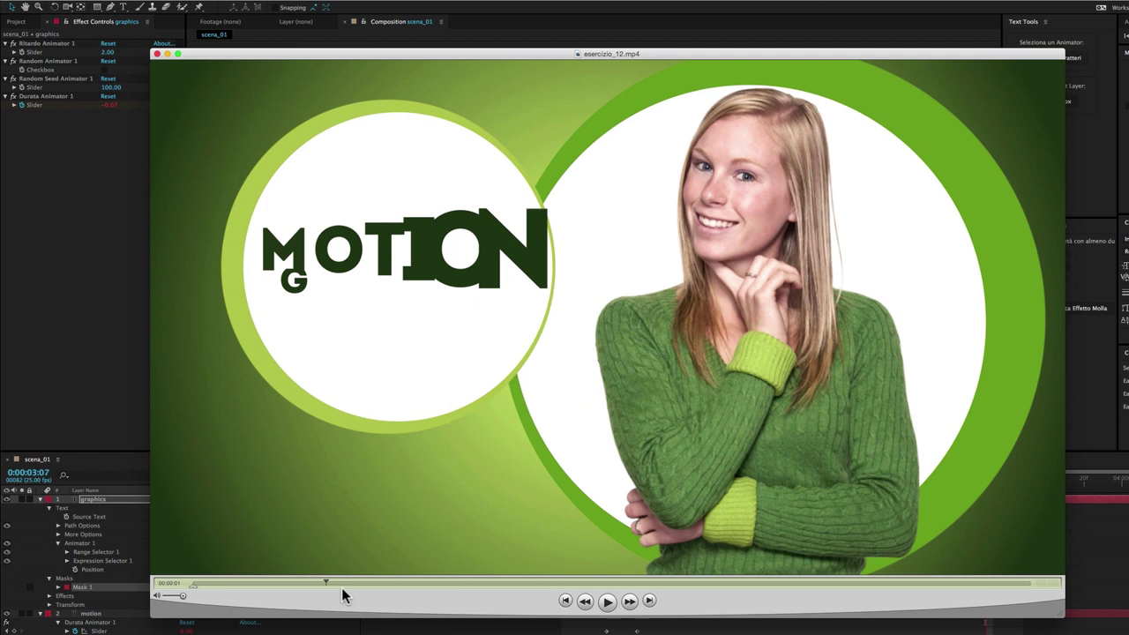
# Scrub the QuickTime reference video back and forth through its green ring animation.
pyautogui.moveTo(327, 582); pyautogui.dragTo(302, 583)
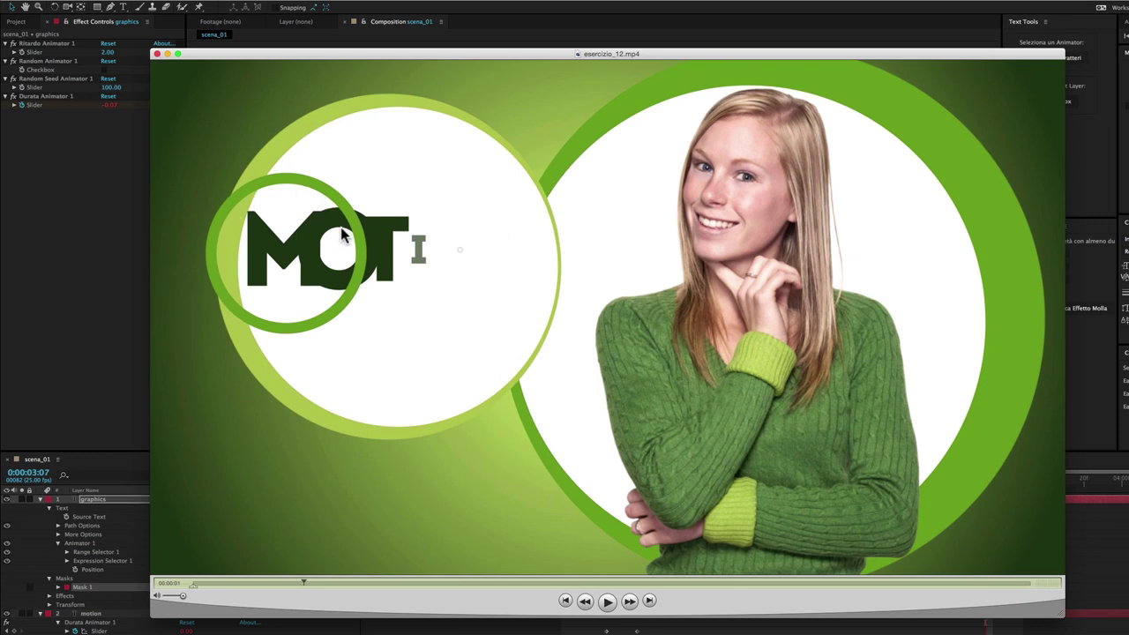
pyautogui.moveTo(306, 586)
pyautogui.mouseDown()
pyautogui.moveTo(384, 589)
pyautogui.moveTo(378, 580)
pyautogui.moveTo(393, 579)
pyautogui.mouseUp()
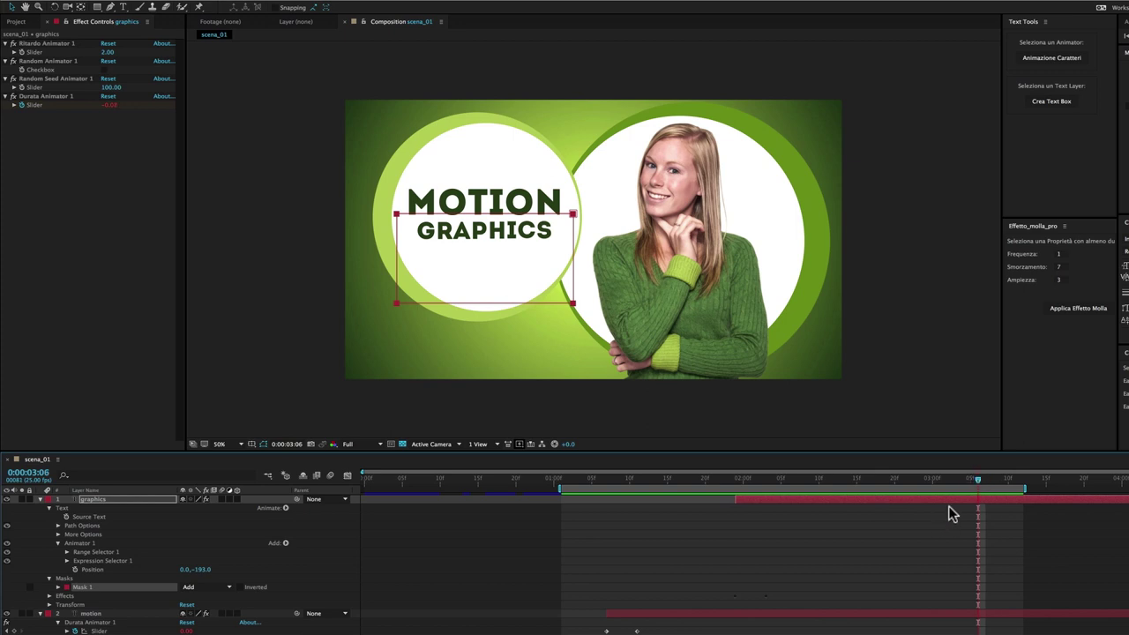
# Collapse and deselect the graphics layer, pick the Ellipse Tool, and set Fill to None.
pyautogui.click(40, 500)
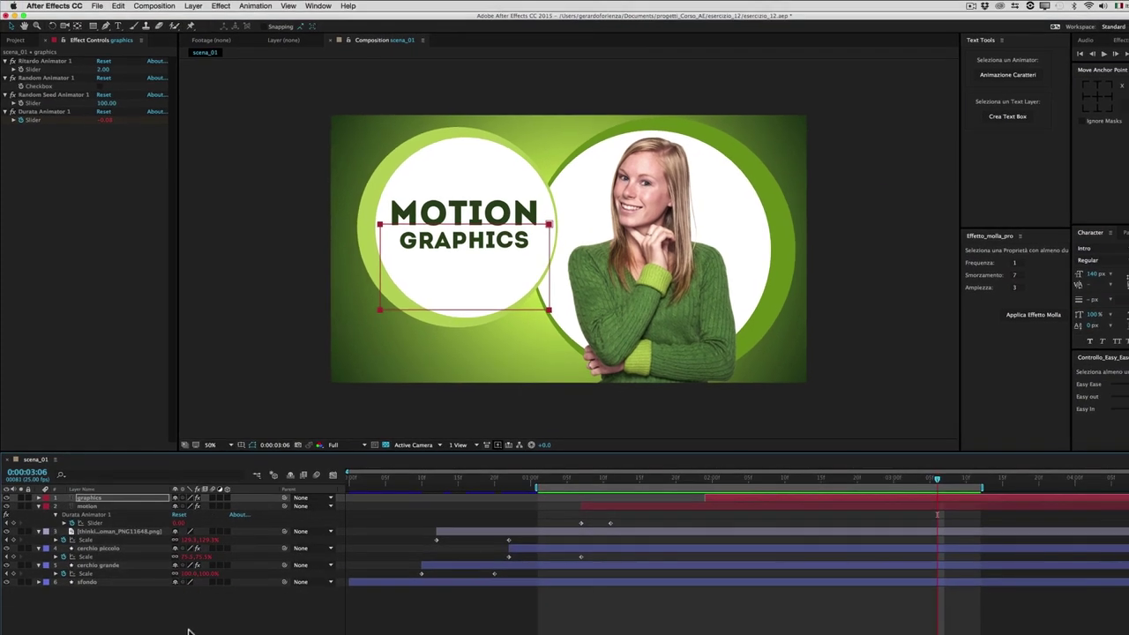
pyautogui.click(233, 609)
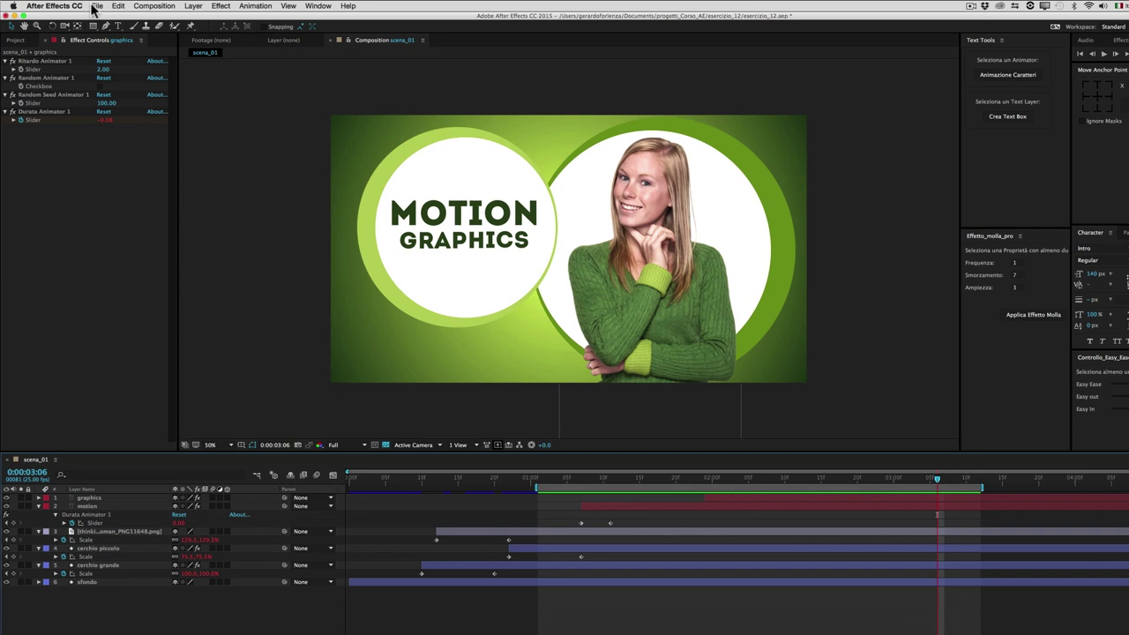
pyautogui.moveTo(94, 29); pyautogui.dragTo(131, 47)
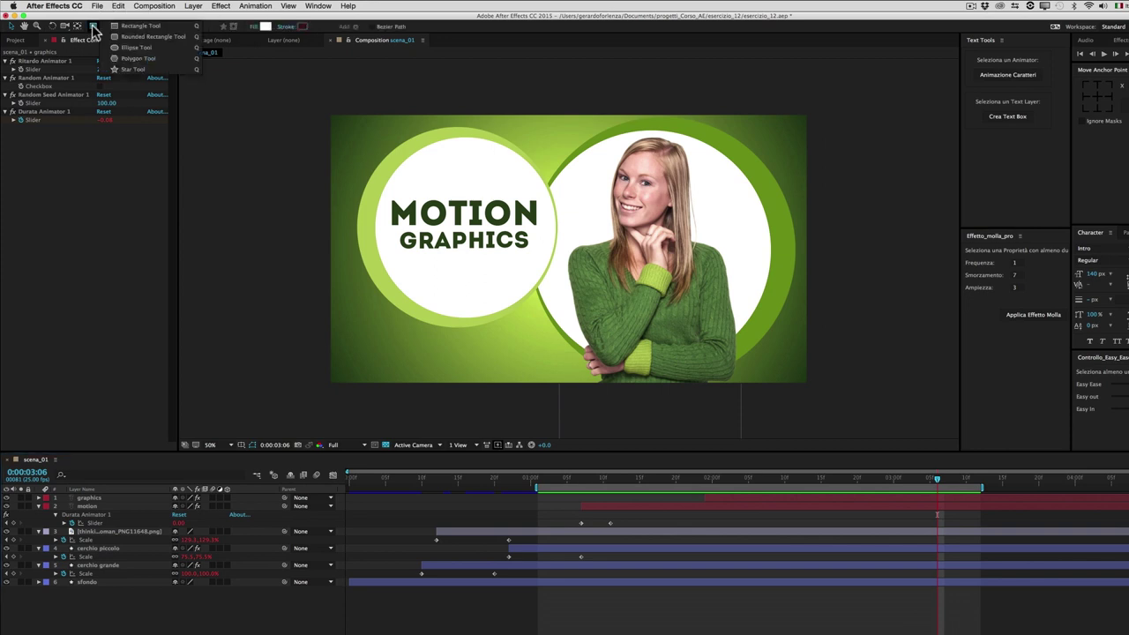
pyautogui.click(130, 48)
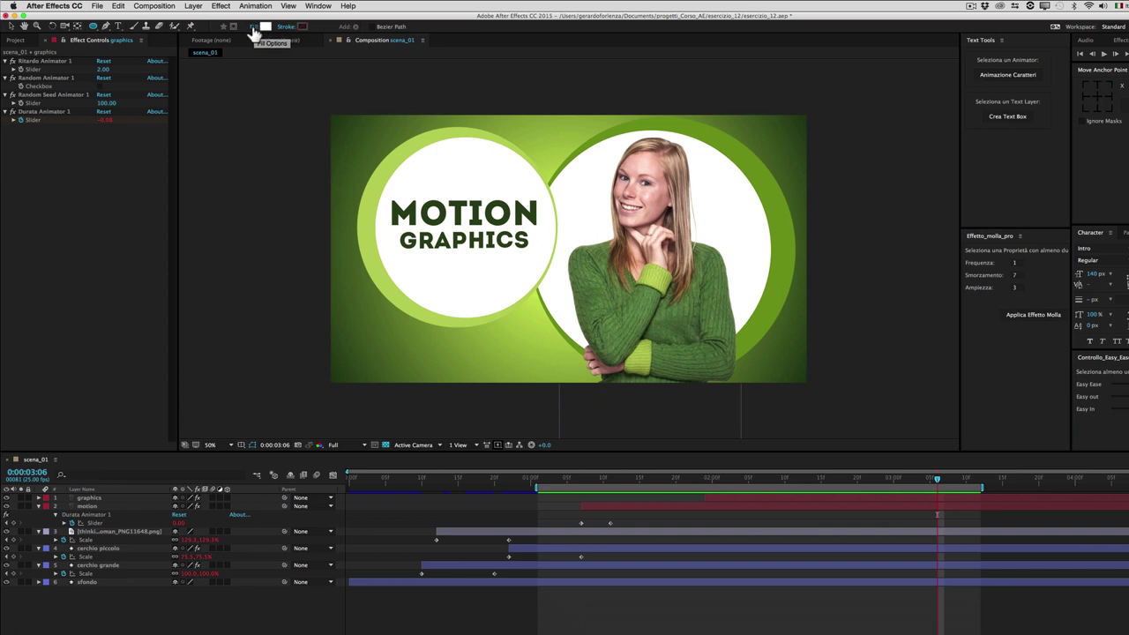
pyautogui.click(253, 33)
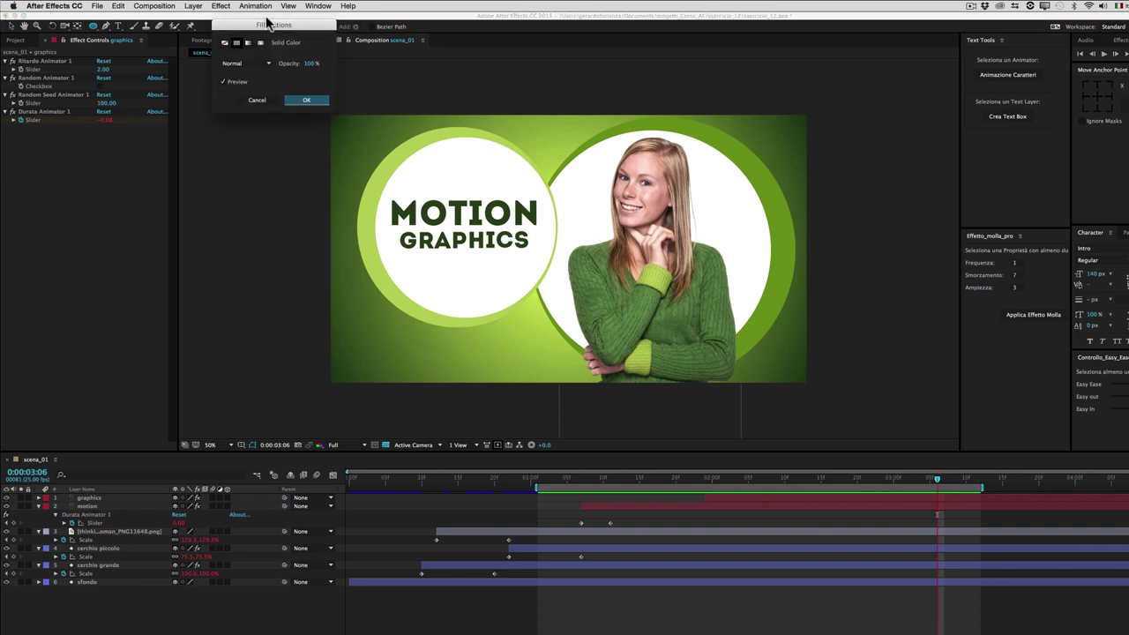
pyautogui.click(225, 43)
pyautogui.click(300, 101)
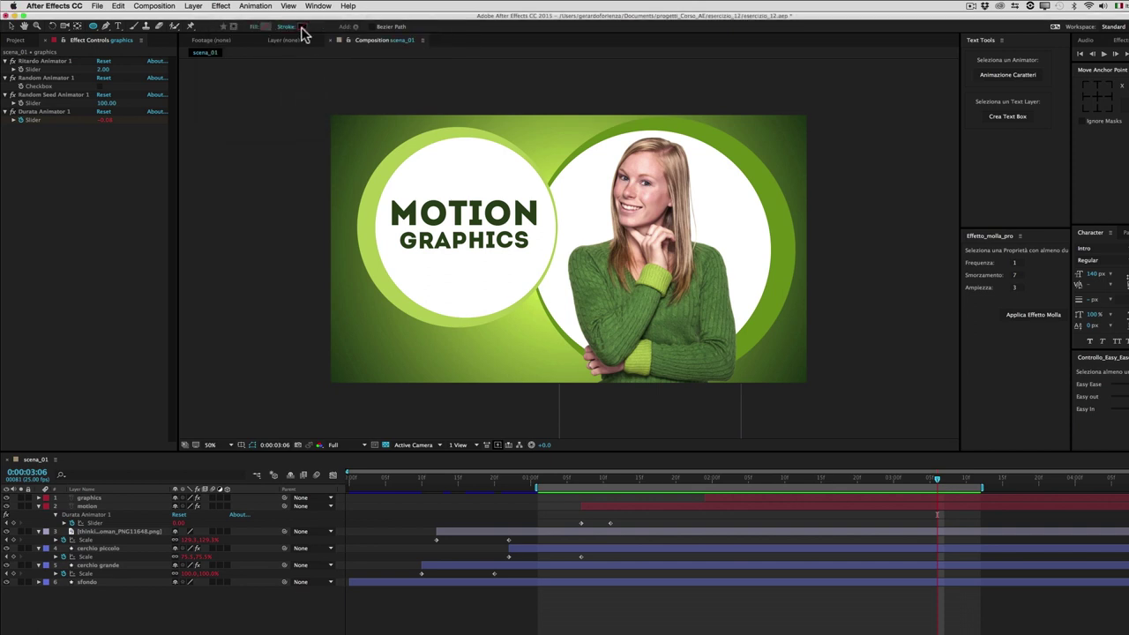
# Set the stroke colour to green #6E8E14 sampled from the big circle's ring.
pyautogui.click(302, 27)
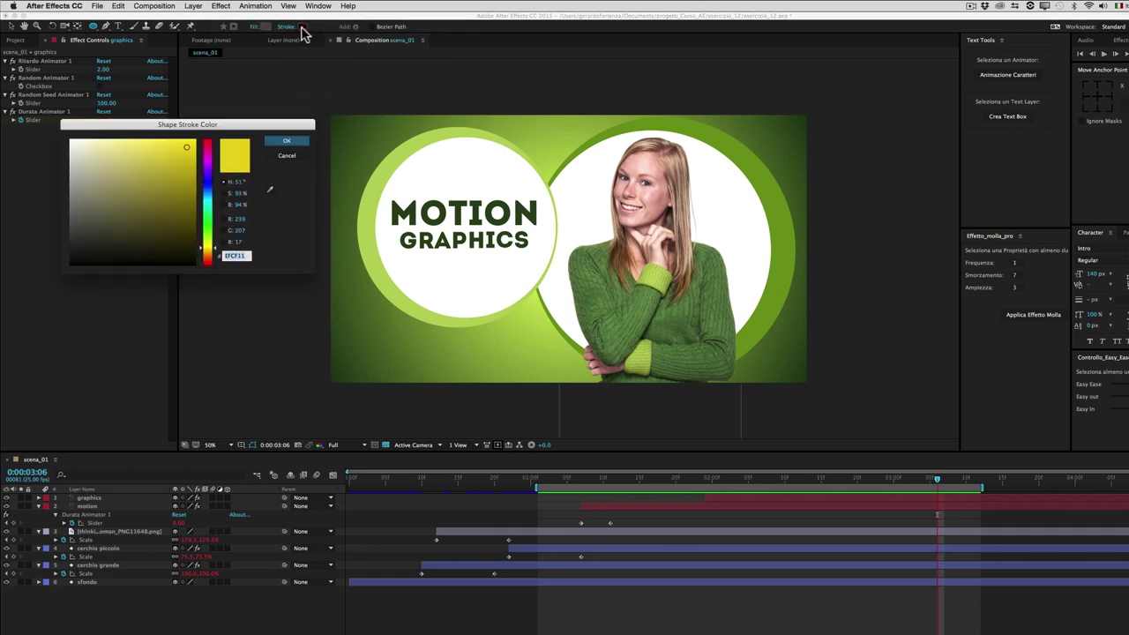
pyautogui.click(270, 190)
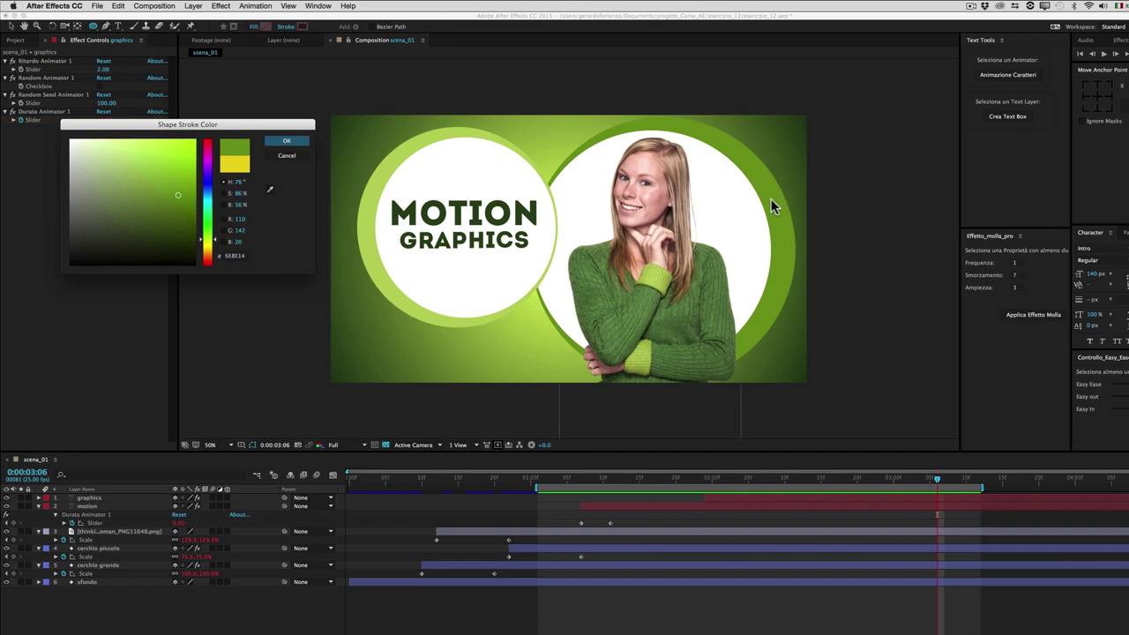
pyautogui.click(287, 141)
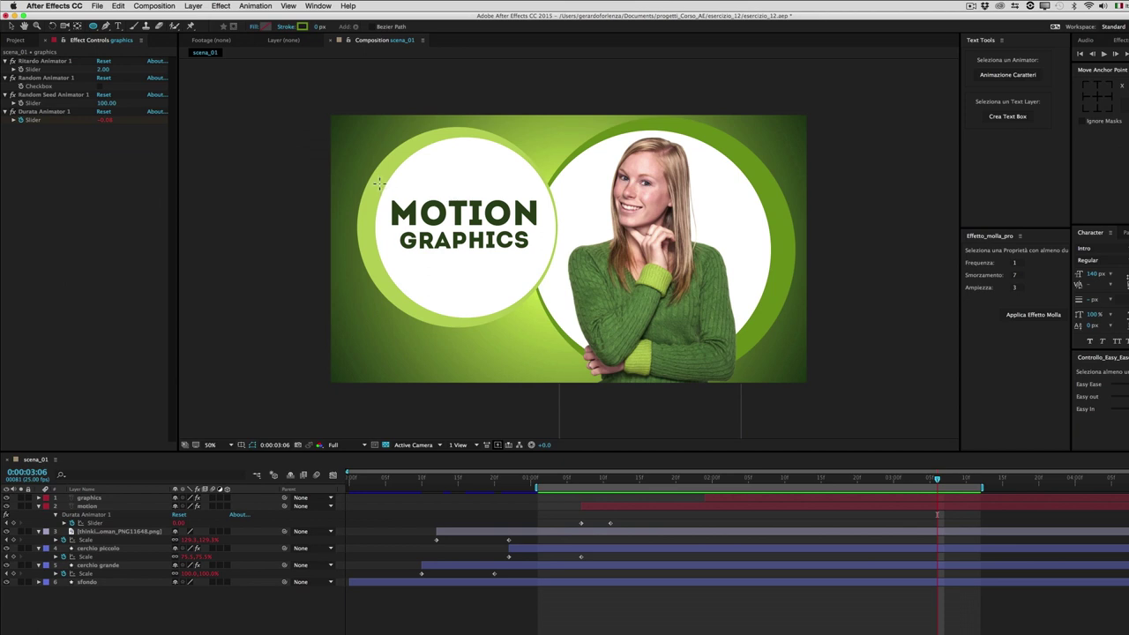
# Draw a circle over MOTION, widen its green stroke to 60 px, and centre its anchor point.
pyautogui.moveTo(378, 189); pyautogui.dragTo(428, 239)
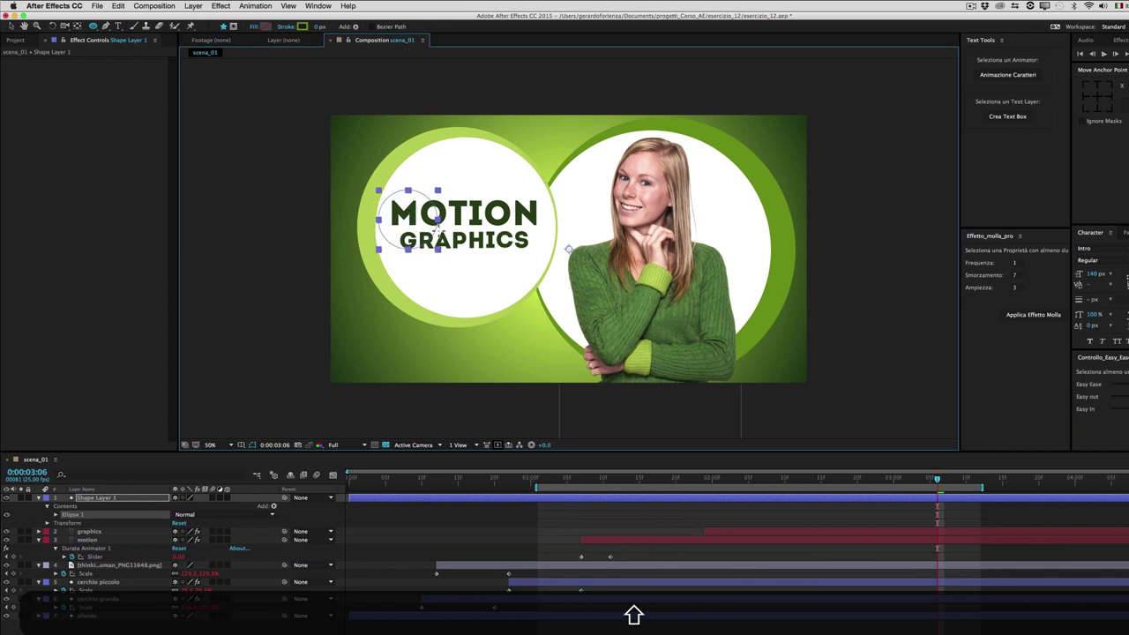
pyautogui.moveTo(429, 227); pyautogui.dragTo(452, 260)
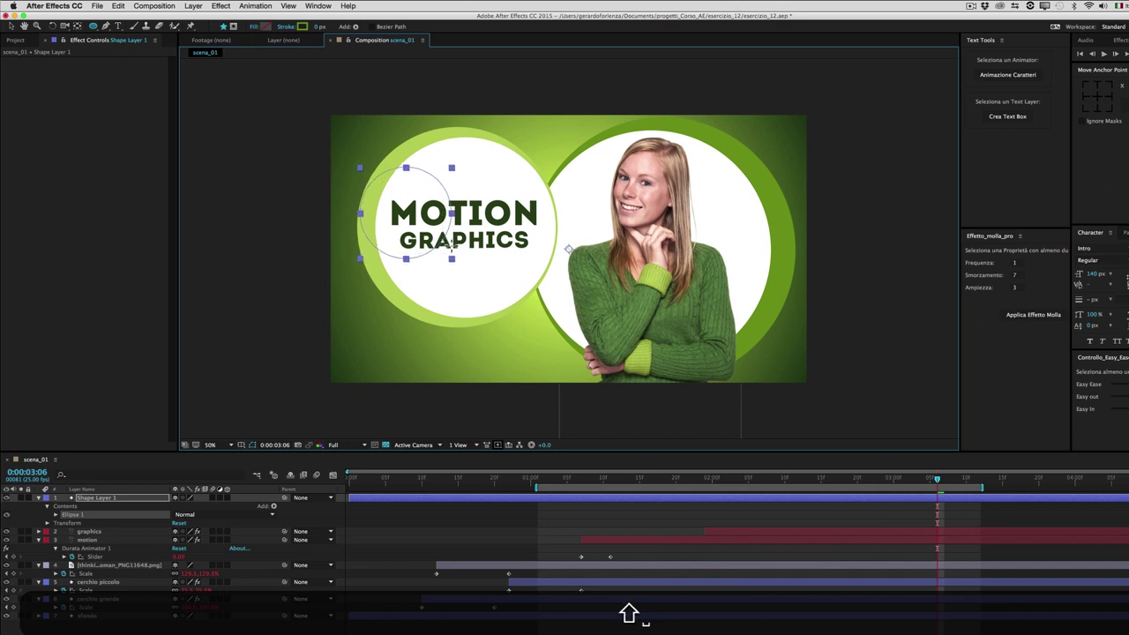
pyautogui.moveTo(452, 260); pyautogui.dragTo(452, 258)
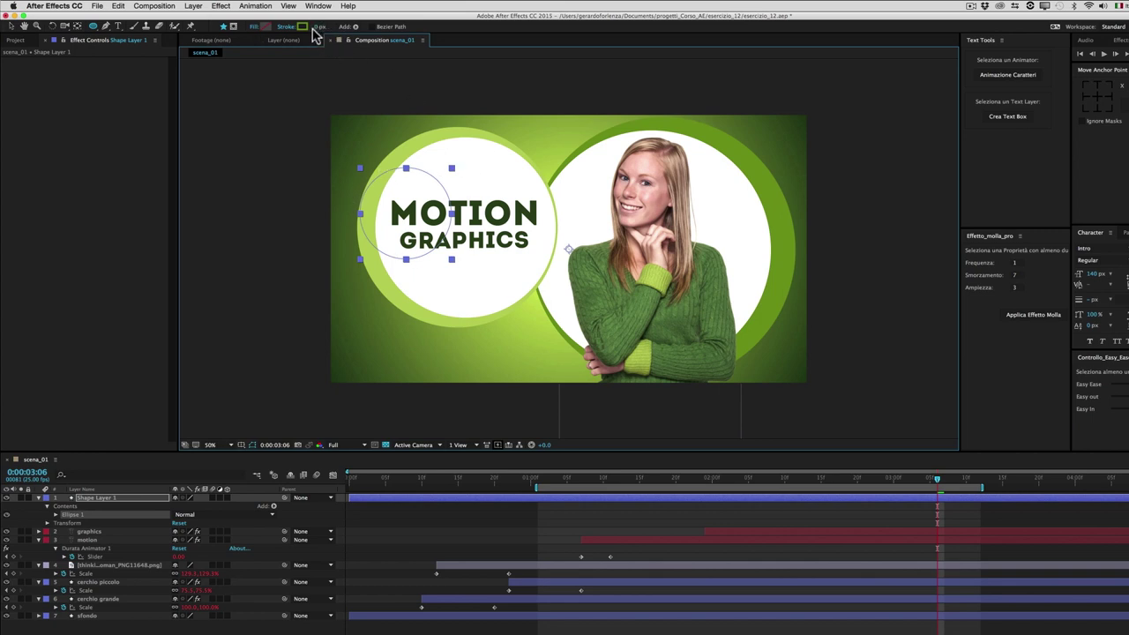
pyautogui.moveTo(319, 26); pyautogui.dragTo(354, 27)
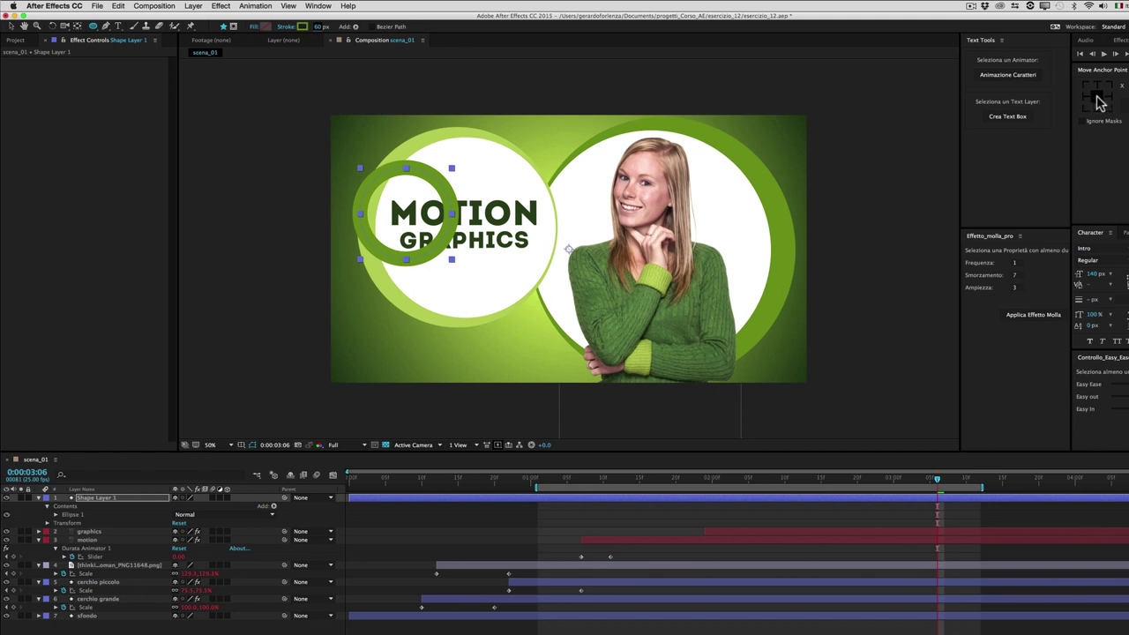
pyautogui.click(1098, 101)
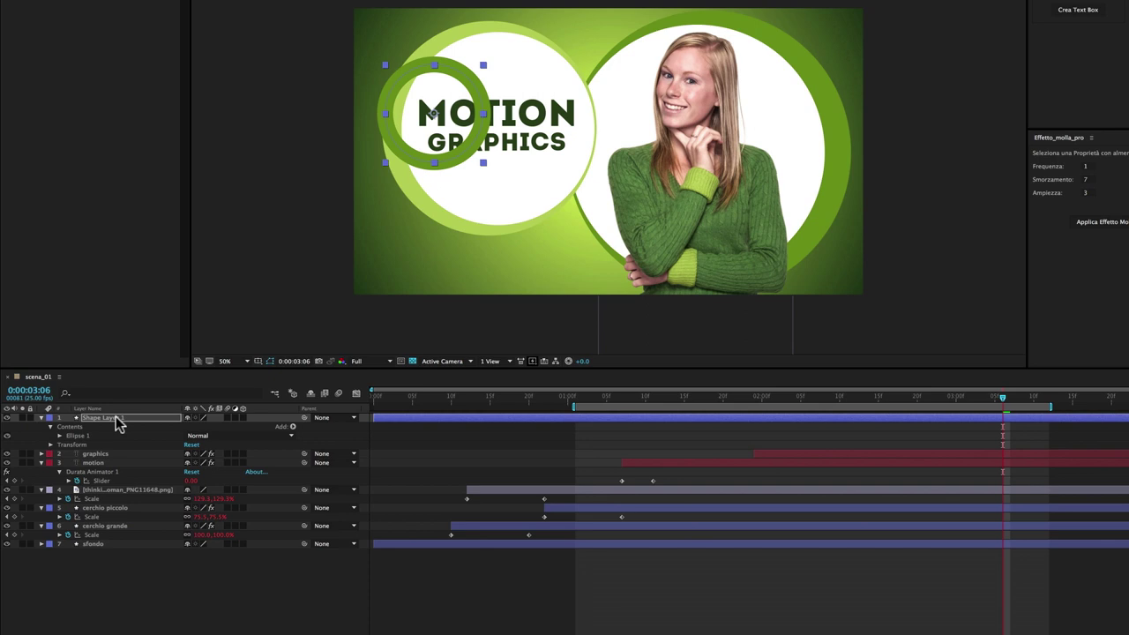
# Expand Ellipse 1's Transform and Stroke 1 groups to expose Scale and Stroke Width.
pyautogui.click(63, 436)
pyautogui.click(59, 436)
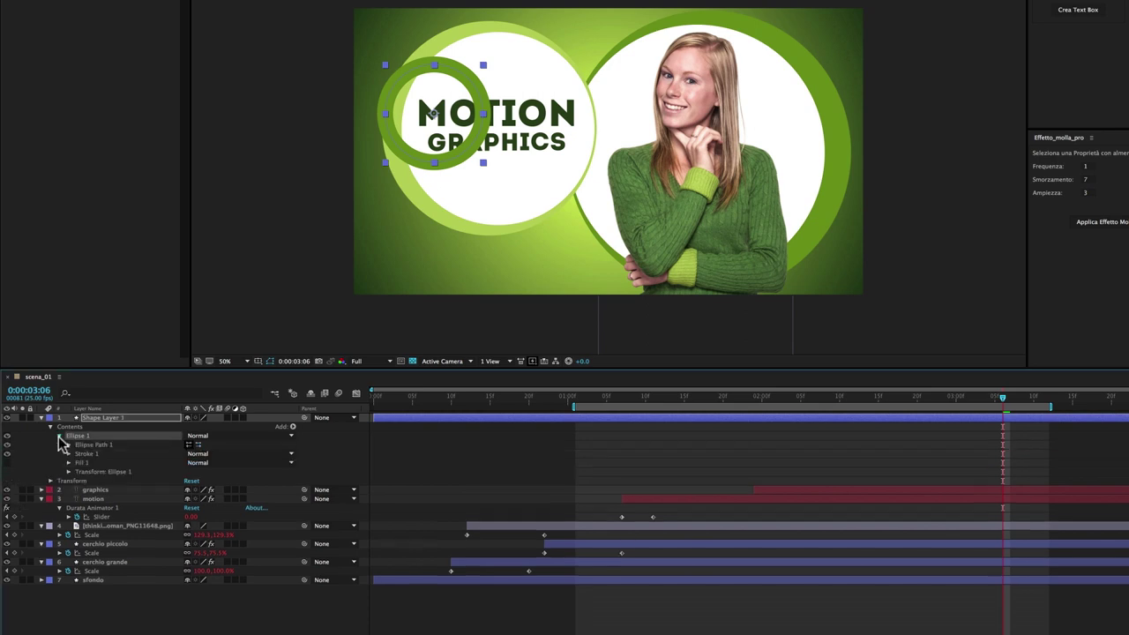
pyautogui.click(97, 473)
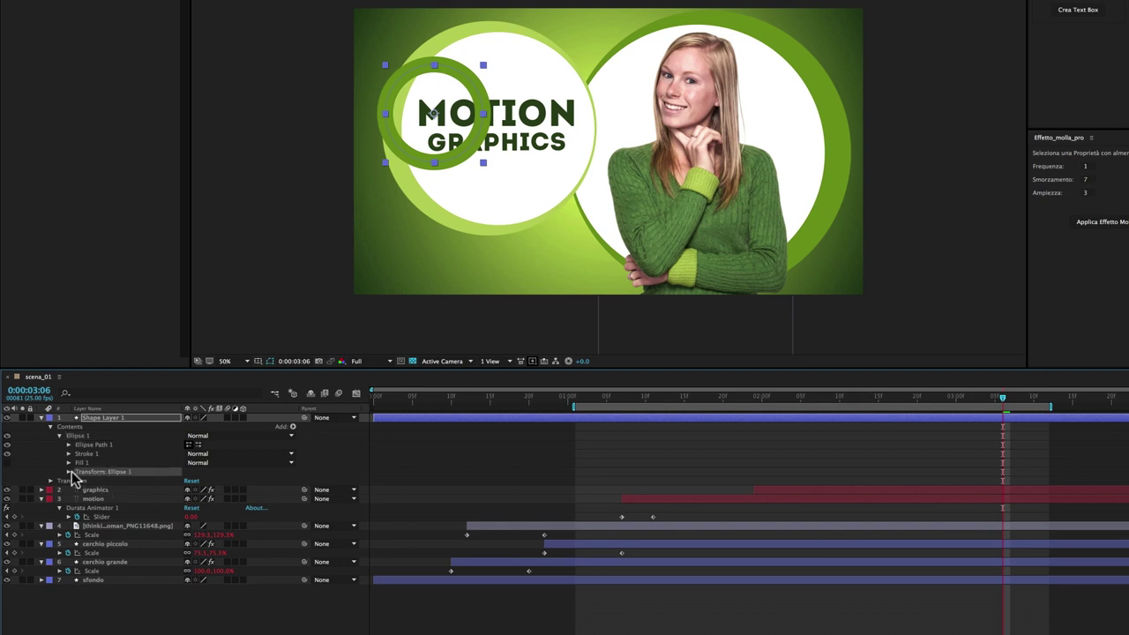
pyautogui.click(69, 472)
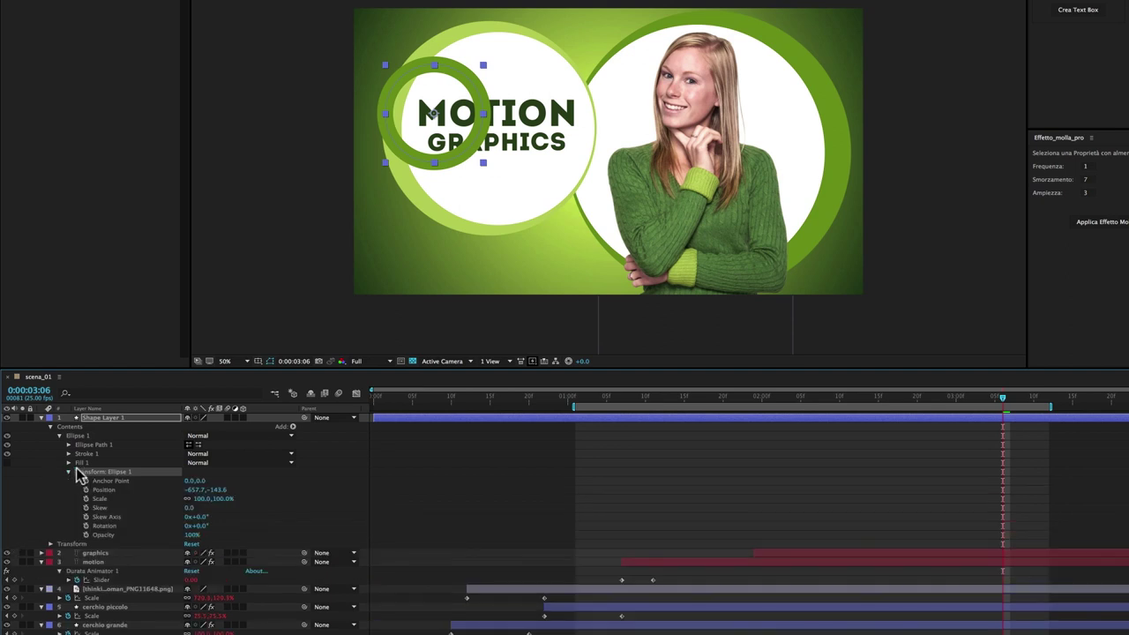
pyautogui.click(101, 500)
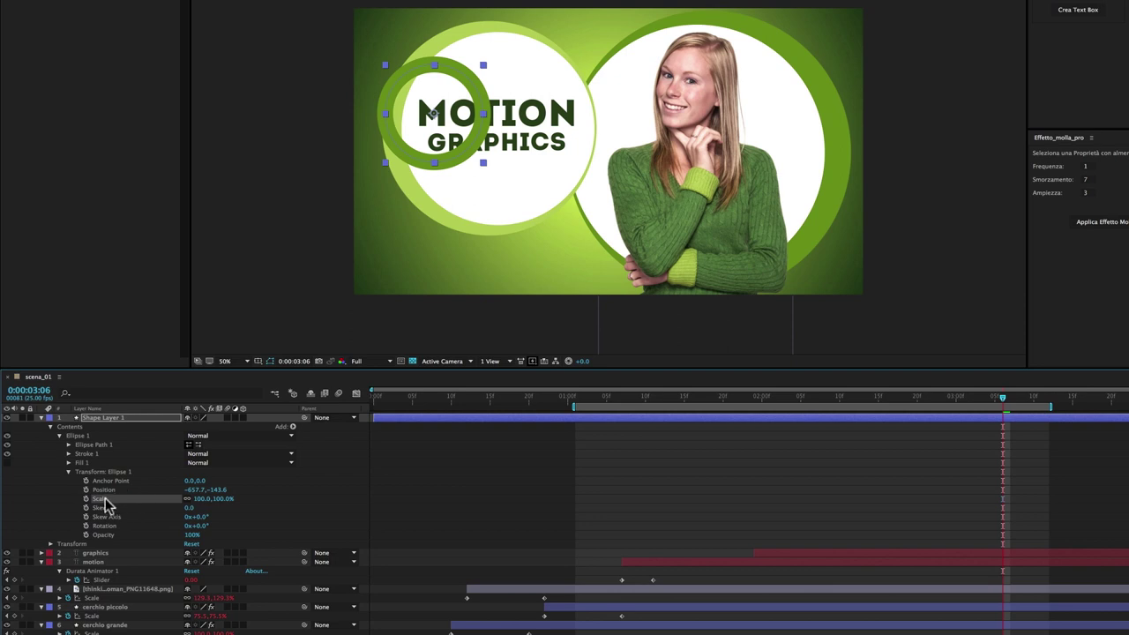
pyautogui.click(69, 454)
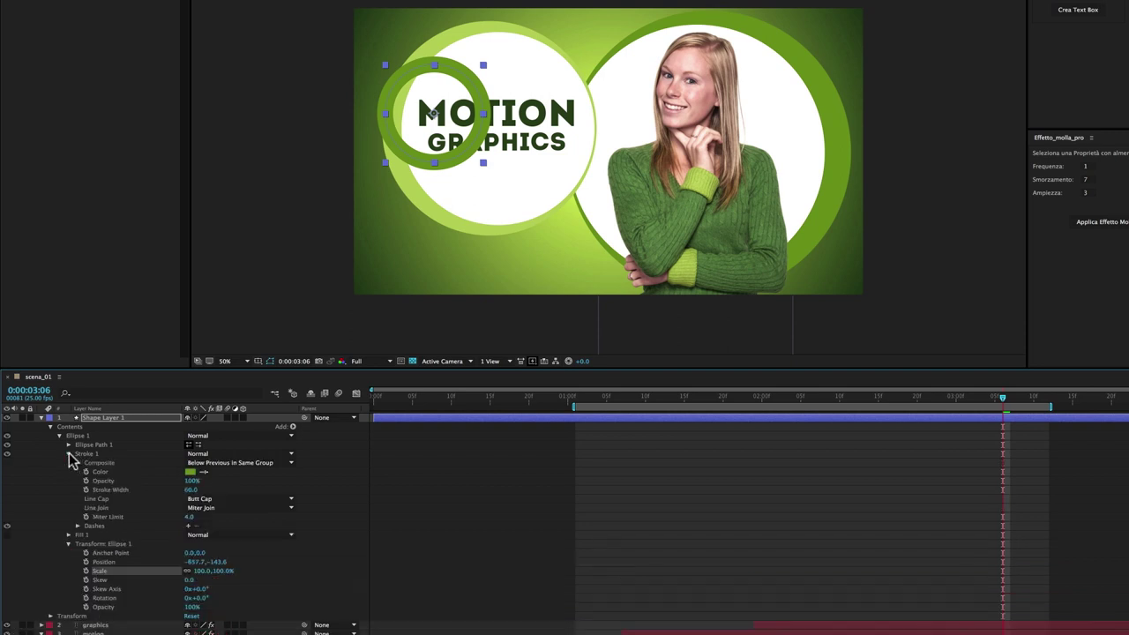
pyautogui.click(108, 490)
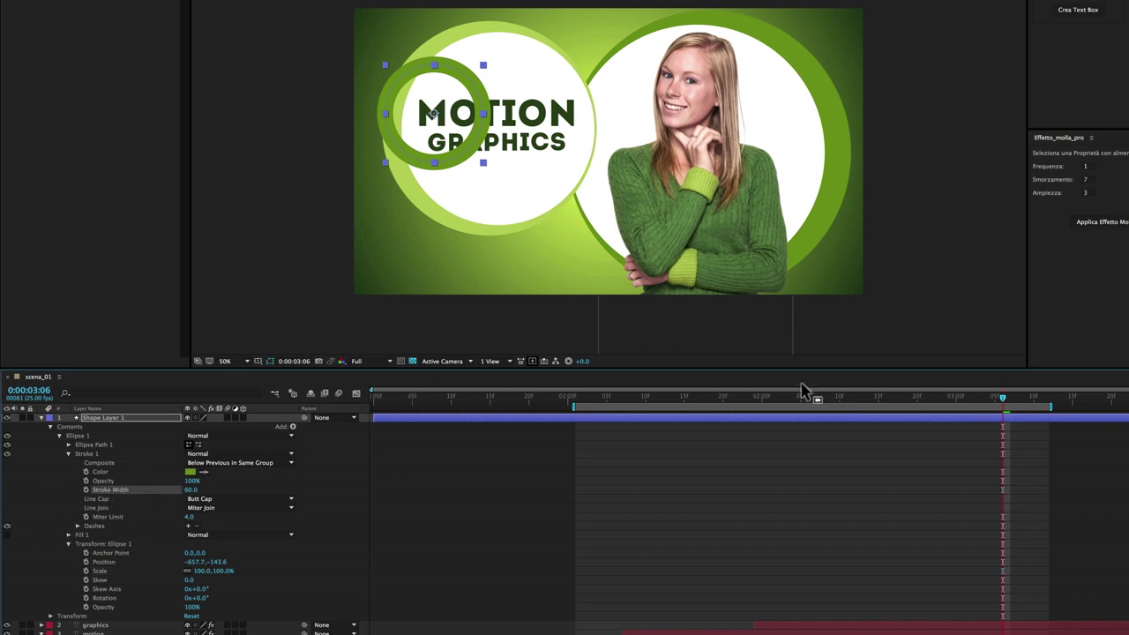
# At 0:00:01:08, raise the ring's Stroke Width from 60 to 204.
pyautogui.moveTo(992, 396)
pyautogui.mouseDown()
pyautogui.moveTo(693, 413)
pyautogui.moveTo(628, 402)
pyautogui.mouseUp()
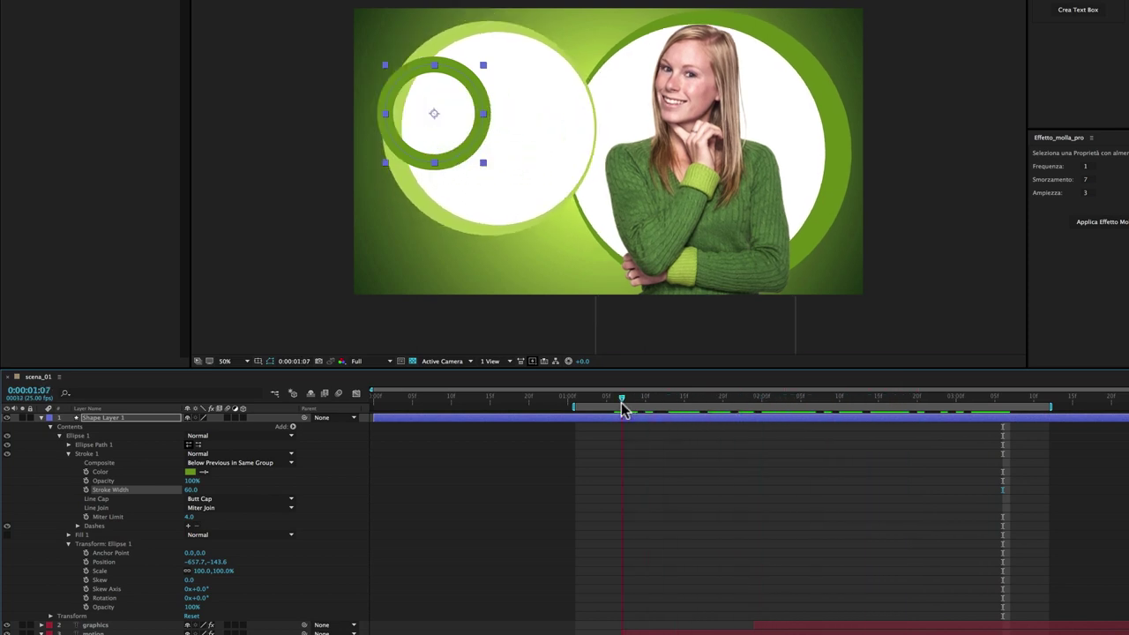
pyautogui.hotkey('ctrl', 'x')
pyautogui.hotkey('ctrl', 'v')
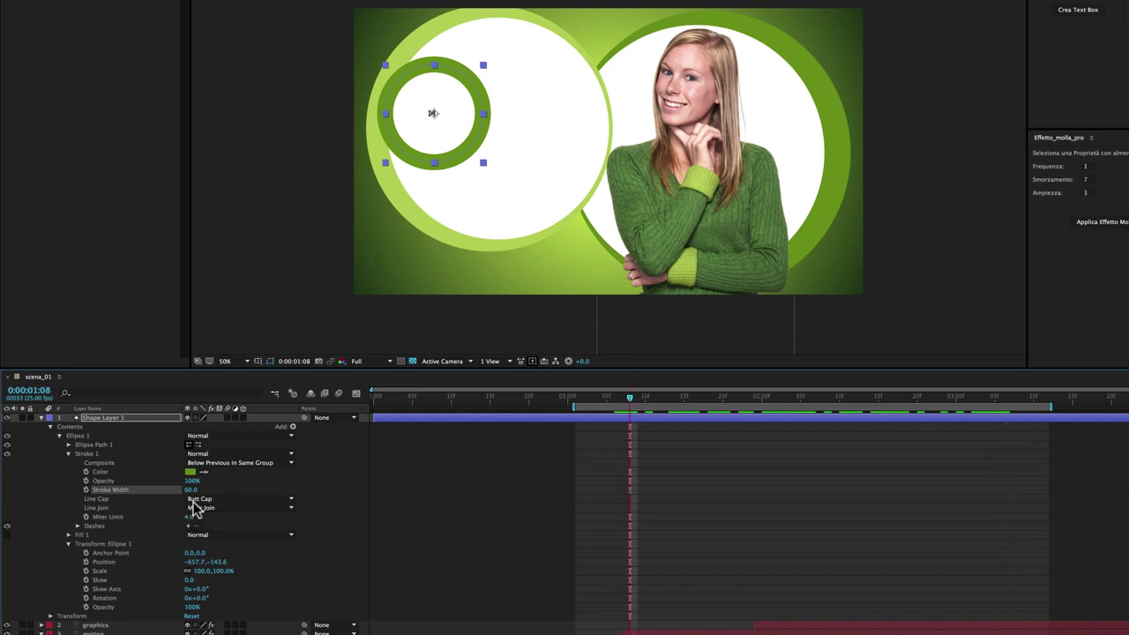
pyautogui.moveTo(192, 489); pyautogui.dragTo(261, 485)
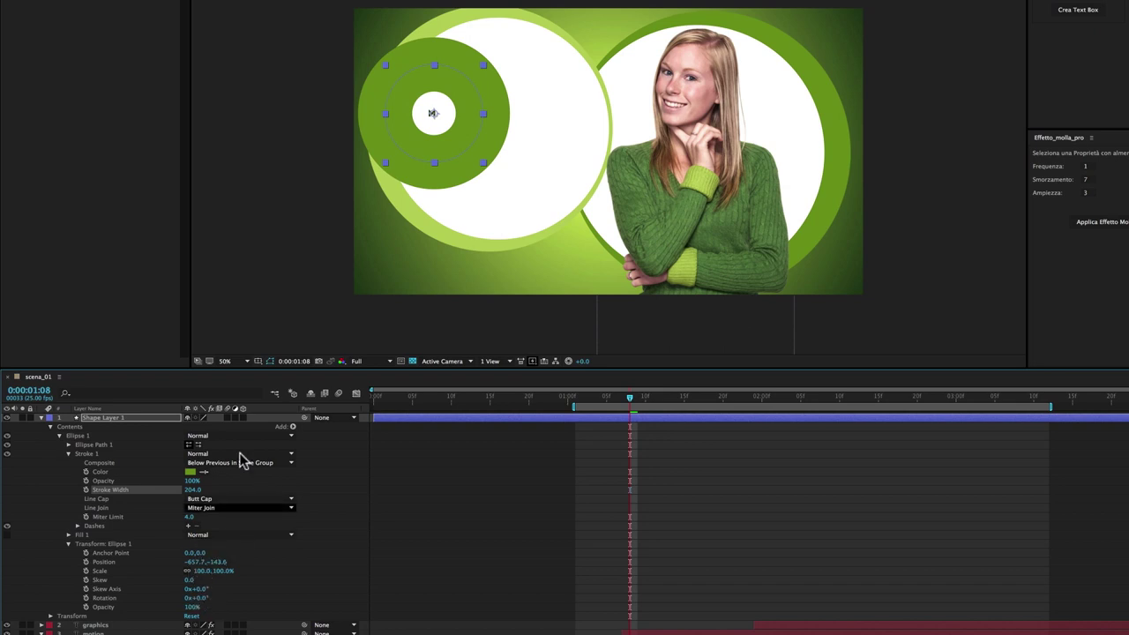
# Set the ellipse Scale to 0% and set starting keyframes for Scale and Stroke Width.
pyautogui.click(203, 572)
pyautogui.write('0')
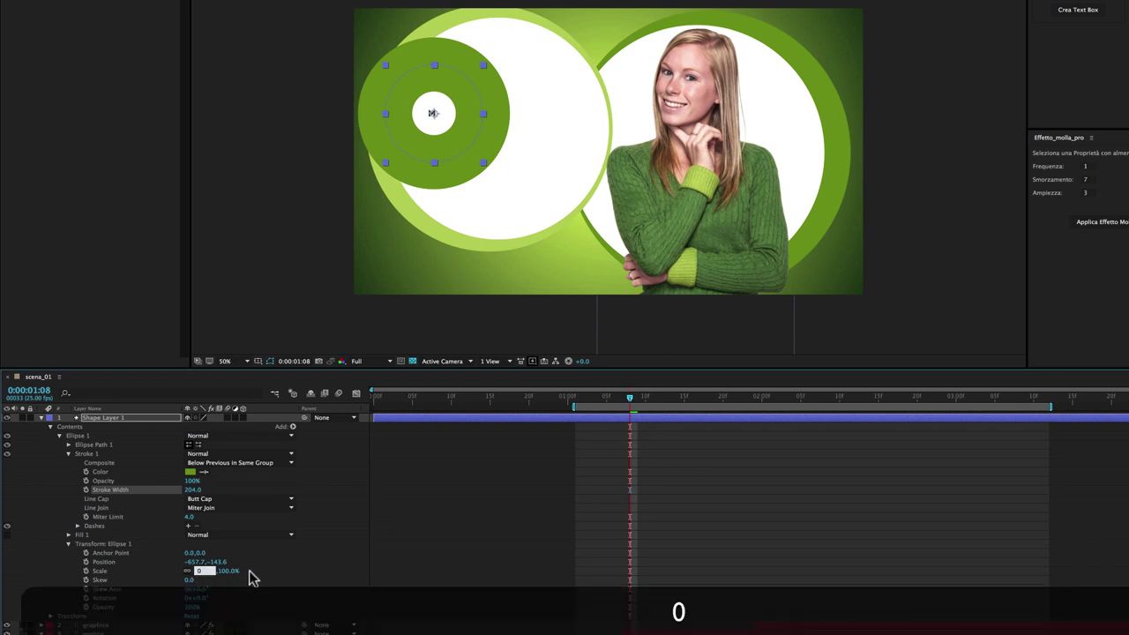
pyautogui.click(268, 575)
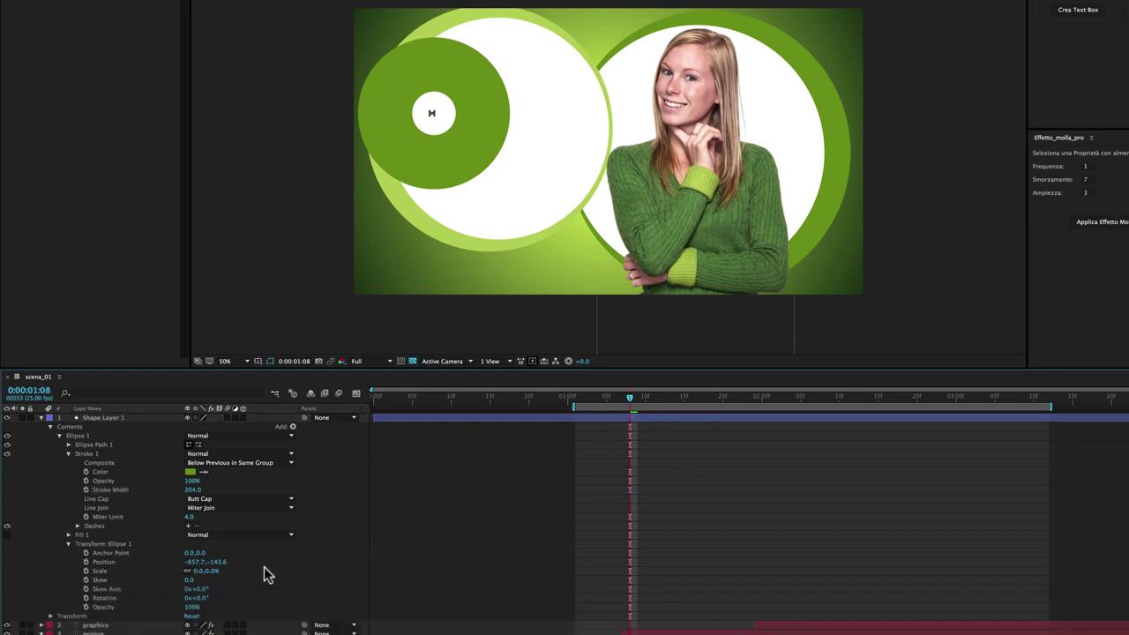
pyautogui.click(85, 571)
pyautogui.click(85, 490)
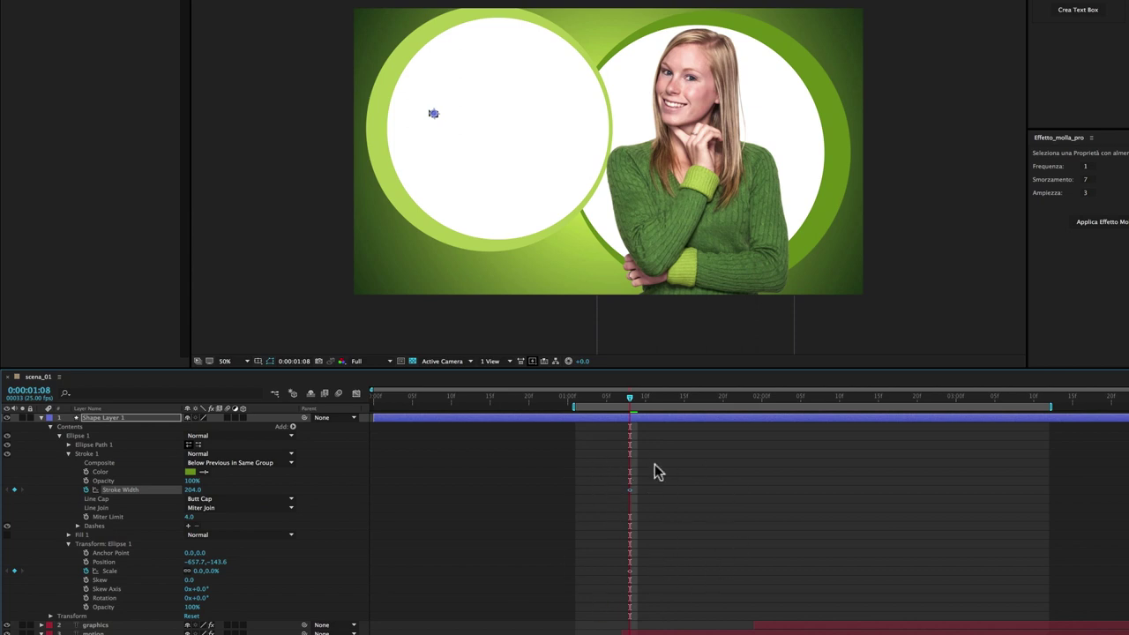
pyautogui.press('u')
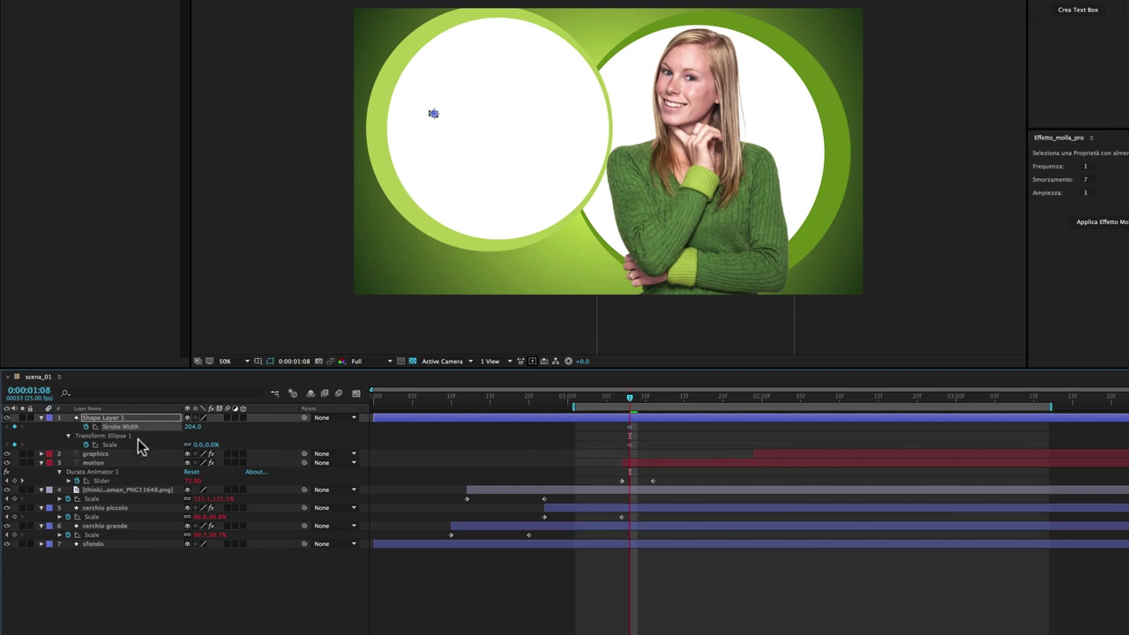
# At 0:00:01:20, key Scale to 128% and Stroke Width to 0, then review the burst.
pyautogui.click(485, 417)
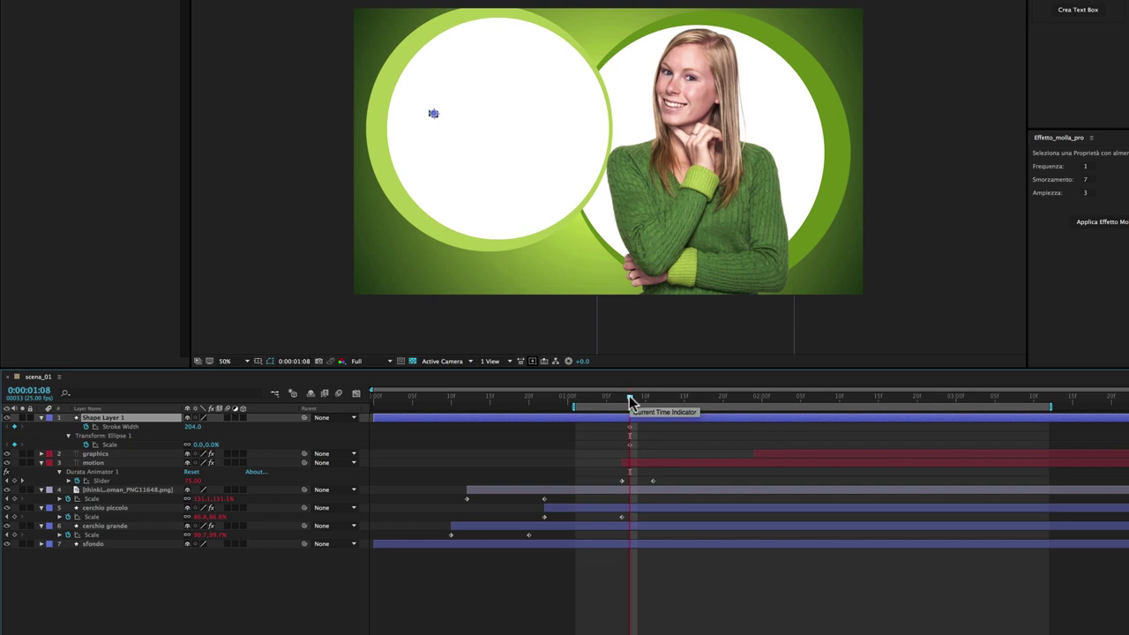
pyautogui.moveTo(630, 401); pyautogui.dragTo(726, 413)
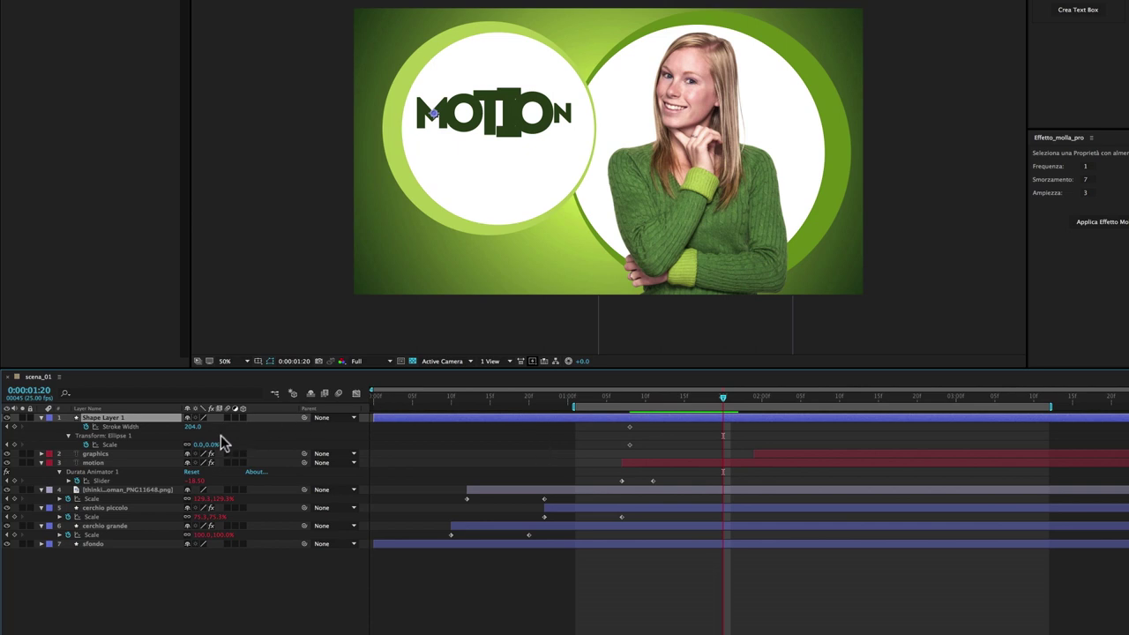
pyautogui.moveTo(200, 444); pyautogui.dragTo(266, 442)
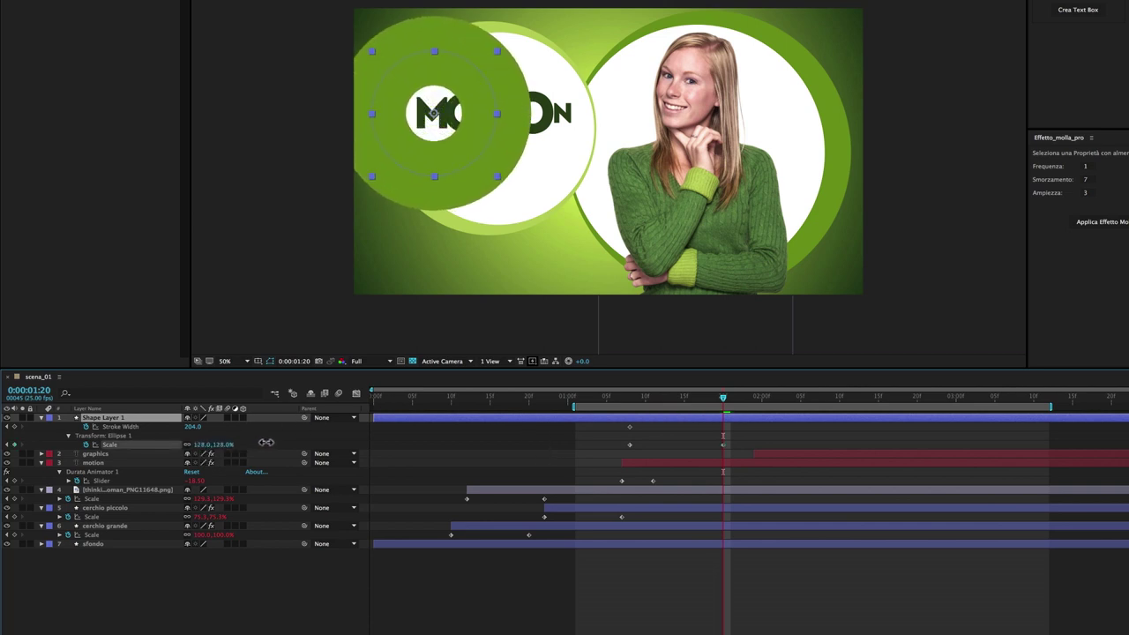
pyautogui.moveTo(192, 426); pyautogui.dragTo(63, 433)
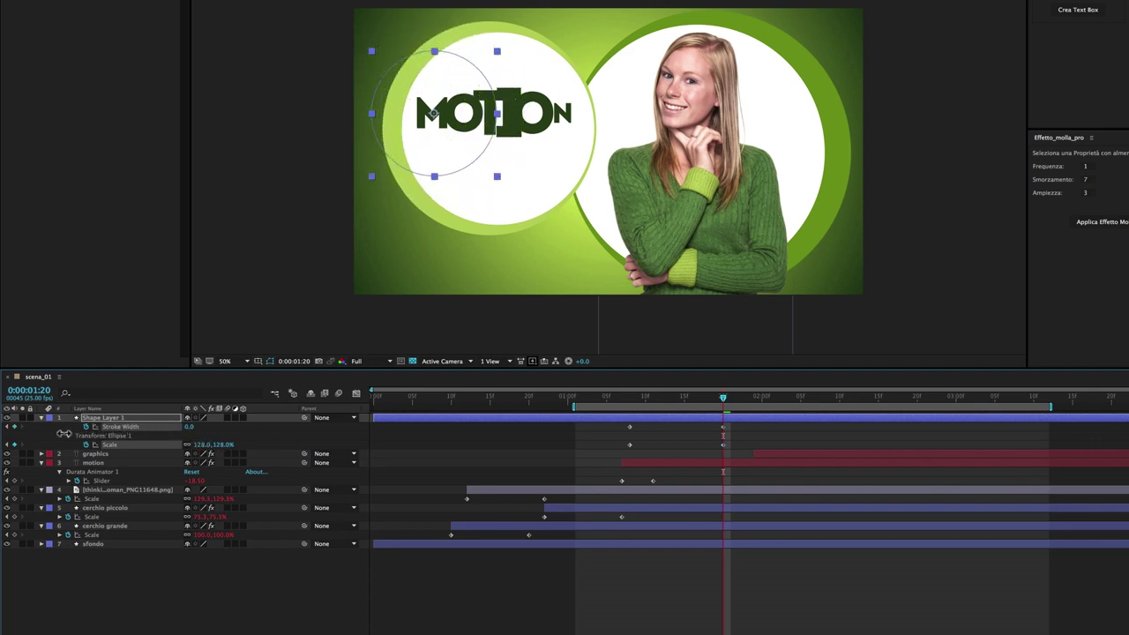
pyautogui.moveTo(625, 396)
pyautogui.mouseDown()
pyautogui.moveTo(708, 394)
pyautogui.moveTo(731, 409)
pyautogui.mouseUp()
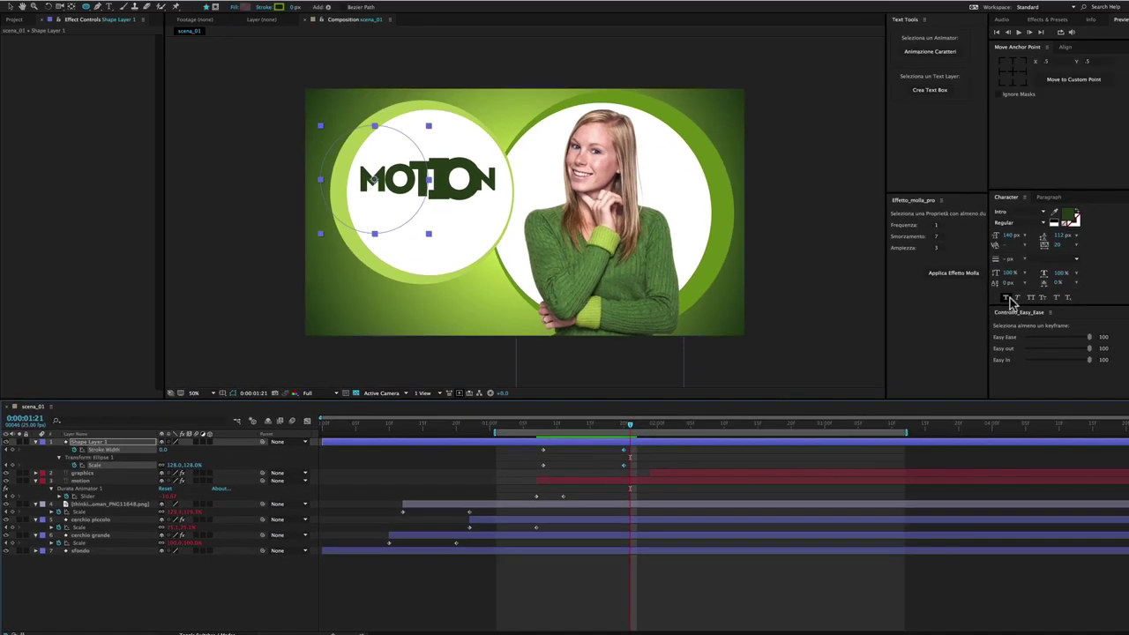
# Apply Easy Ease 78 to the ring keyframes and preview the result.
pyautogui.moveTo(1088, 339); pyautogui.dragTo(1076, 341)
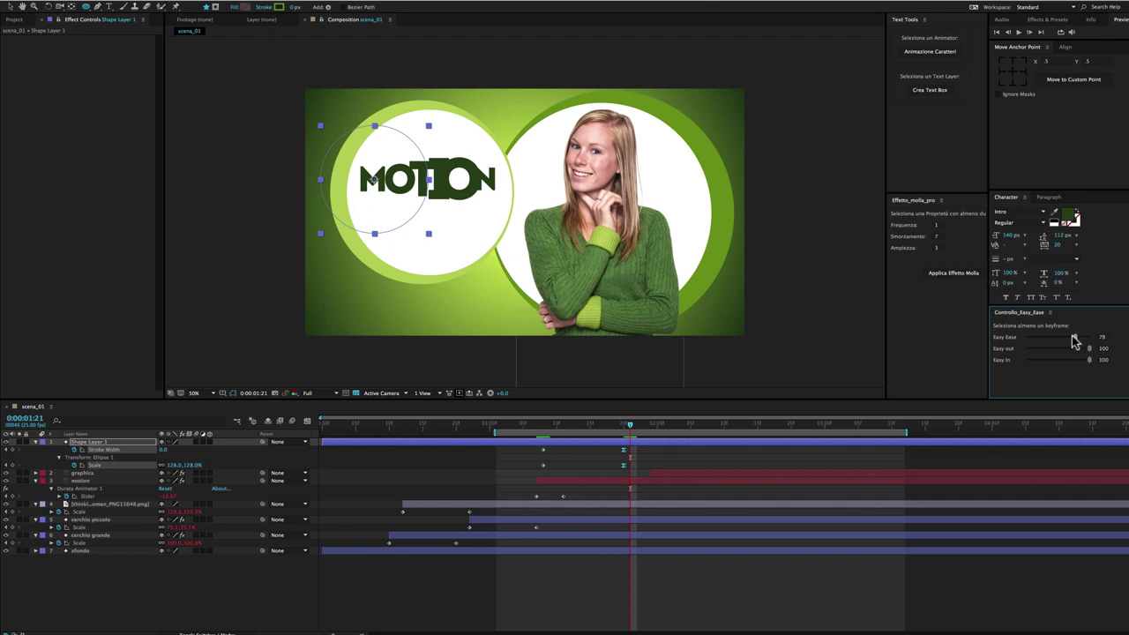
pyautogui.moveTo(660, 431); pyautogui.dragTo(664, 430)
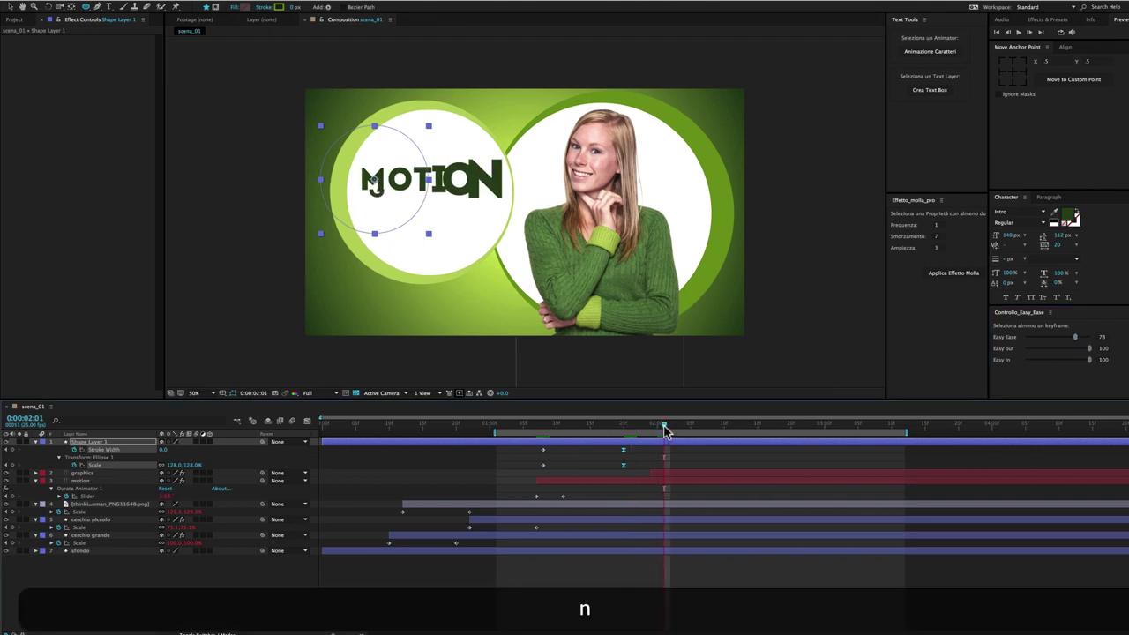
pyautogui.press('space')
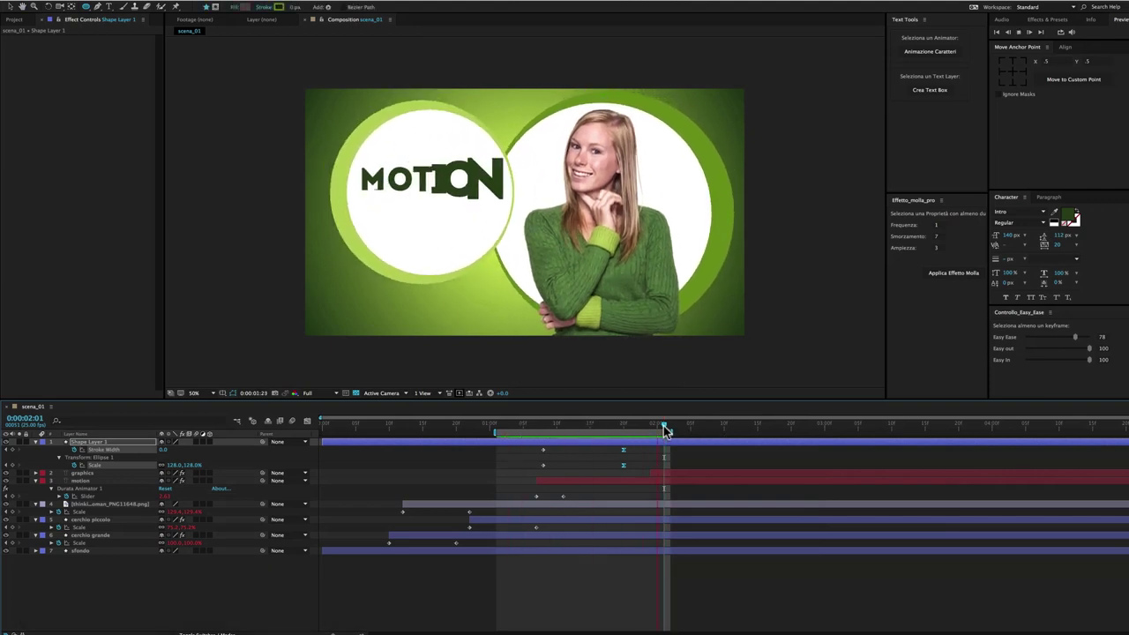
pyautogui.press('space')
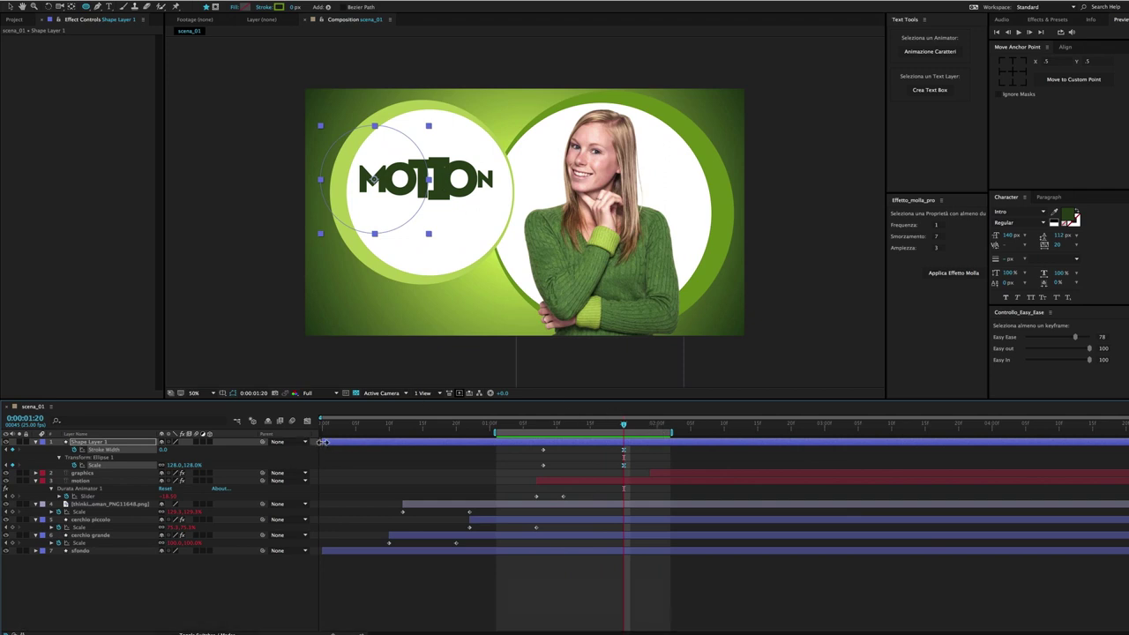
# Trim the ring layer's in and out points around its burst animation.
pyautogui.moveTo(349, 441); pyautogui.dragTo(544, 440)
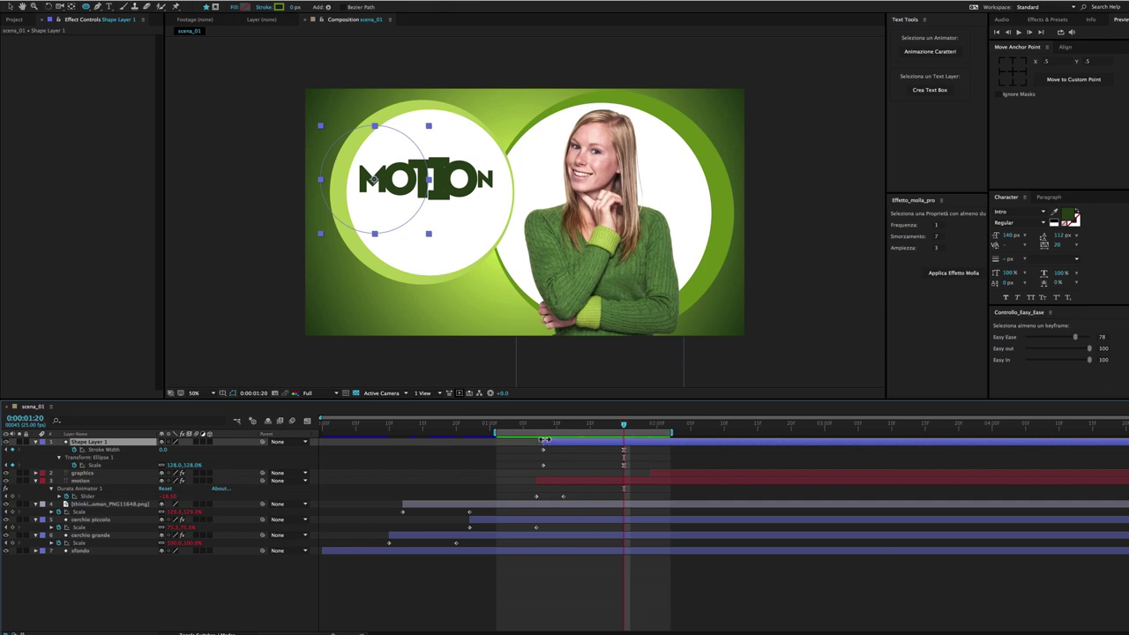
pyautogui.moveTo(1094, 441); pyautogui.dragTo(623, 443)
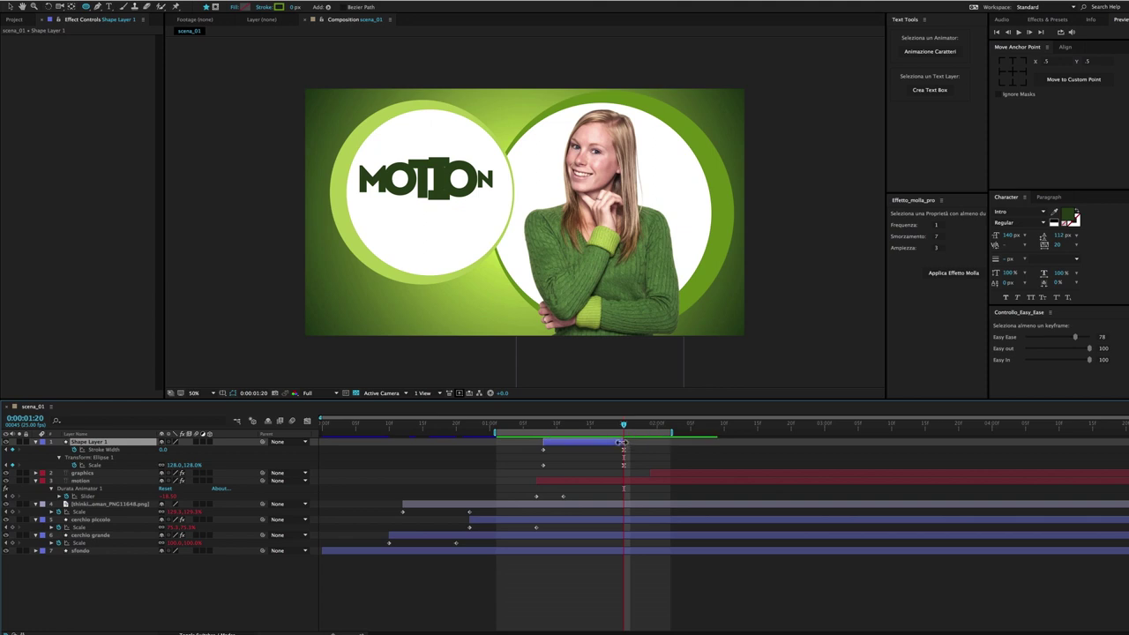
pyautogui.click(542, 427)
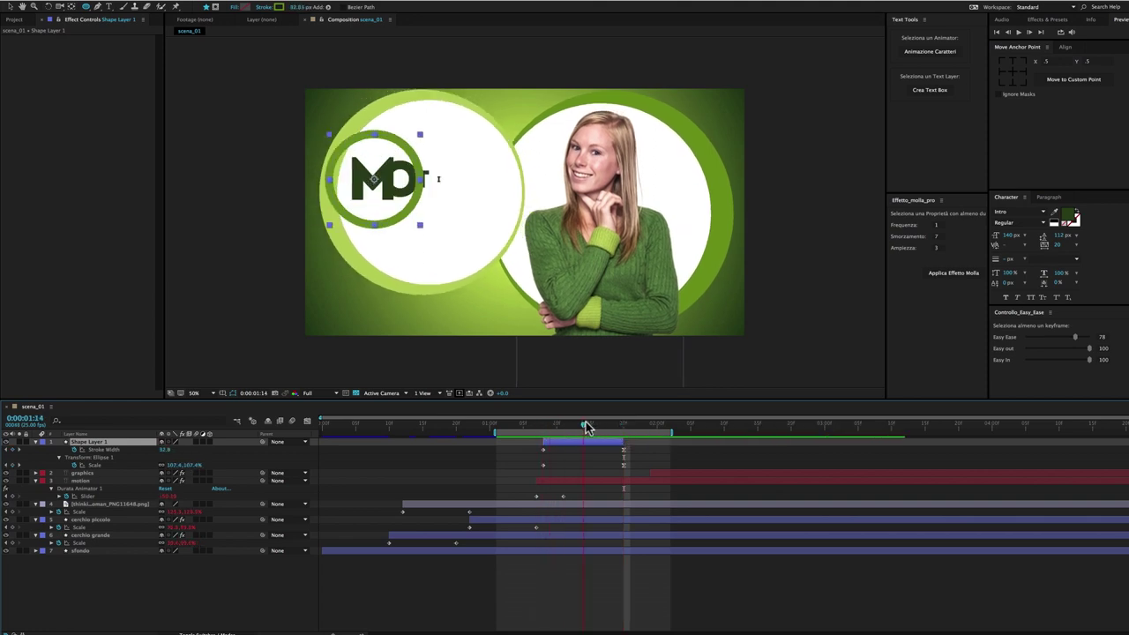
pyautogui.moveTo(544, 426); pyautogui.dragTo(604, 427)
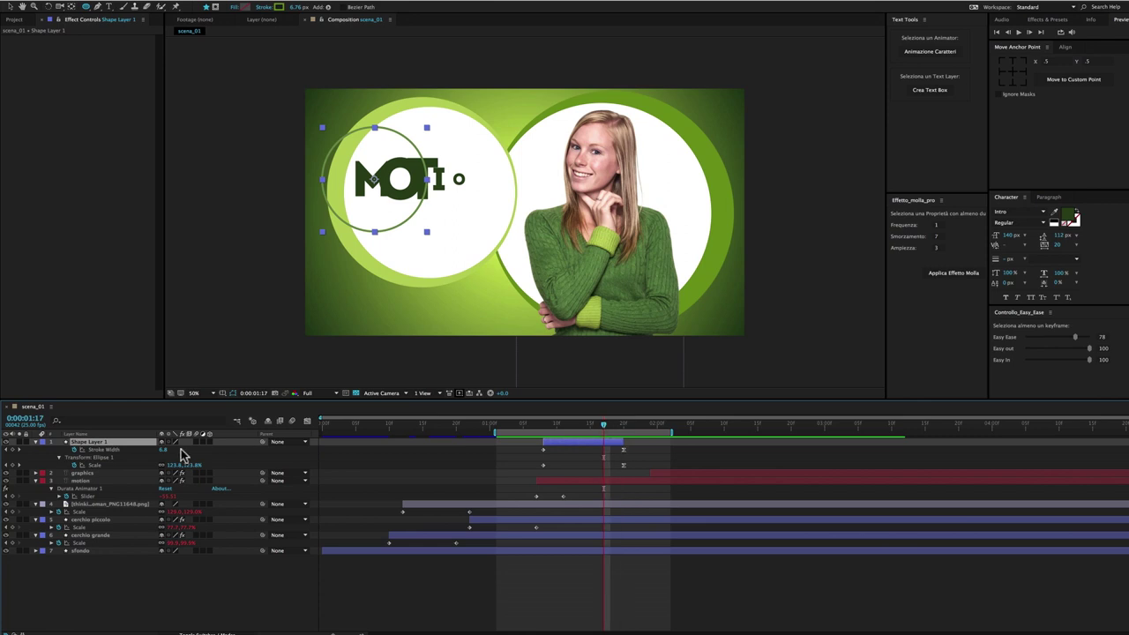
# Rename Shape Layer 1 to 'accento' and duplicate it as accento 2.
pyautogui.press('Return')
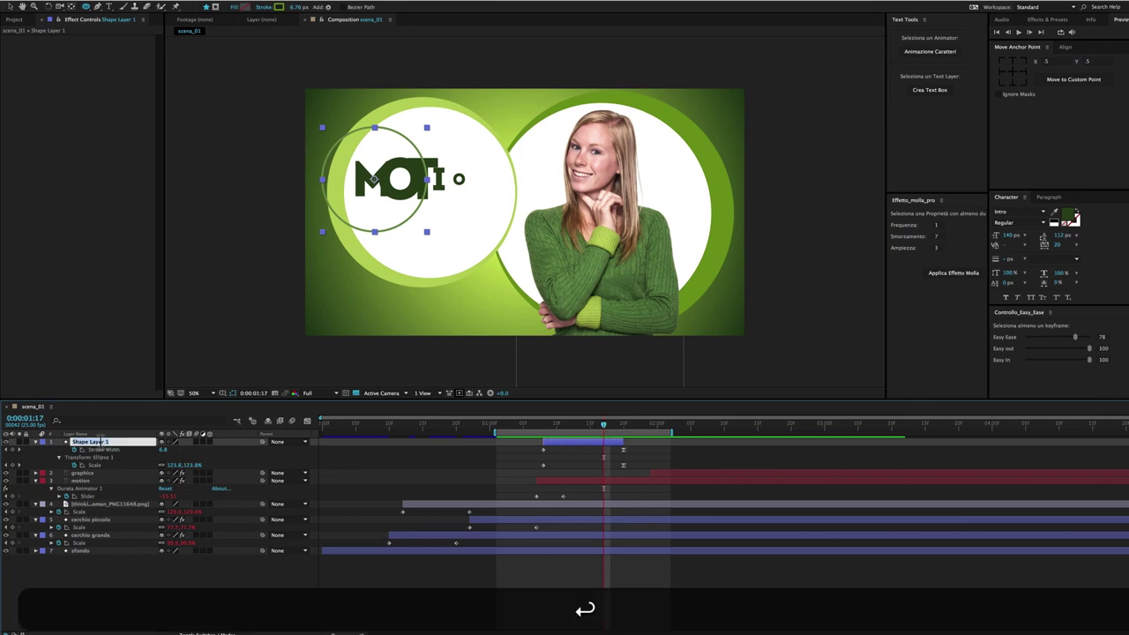
pyautogui.write('accento')
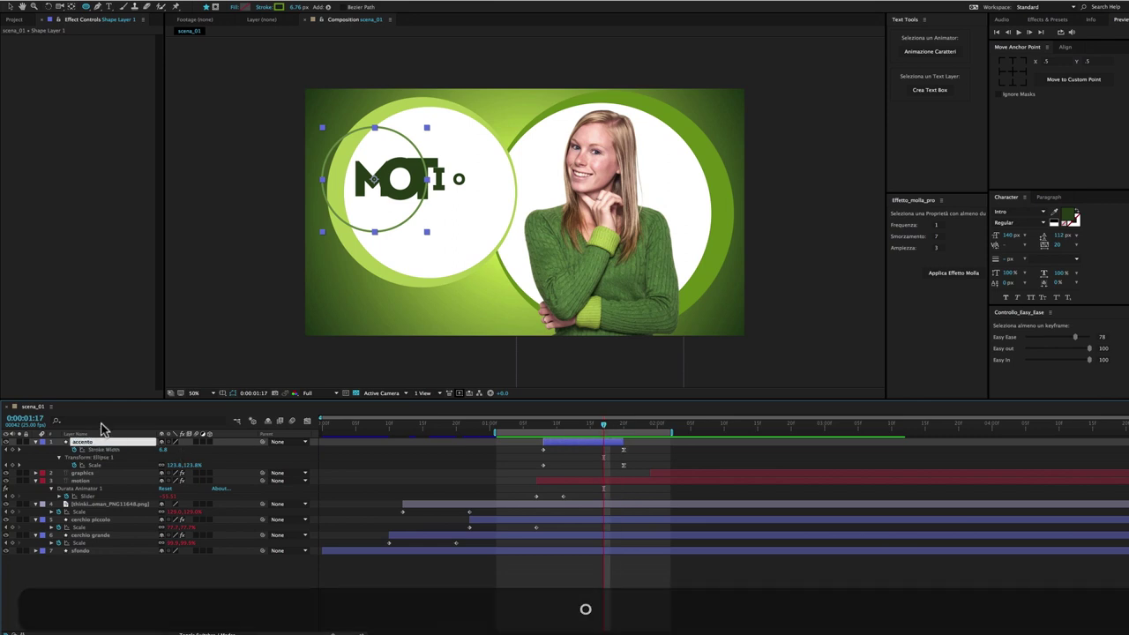
pyautogui.press('Return')
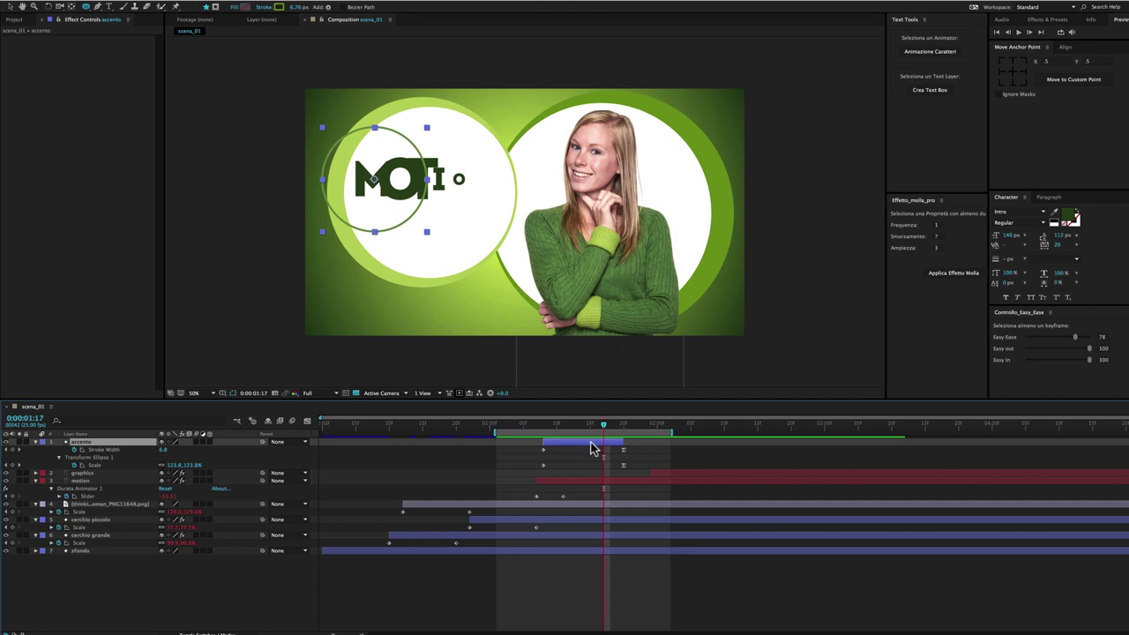
pyautogui.press('super')
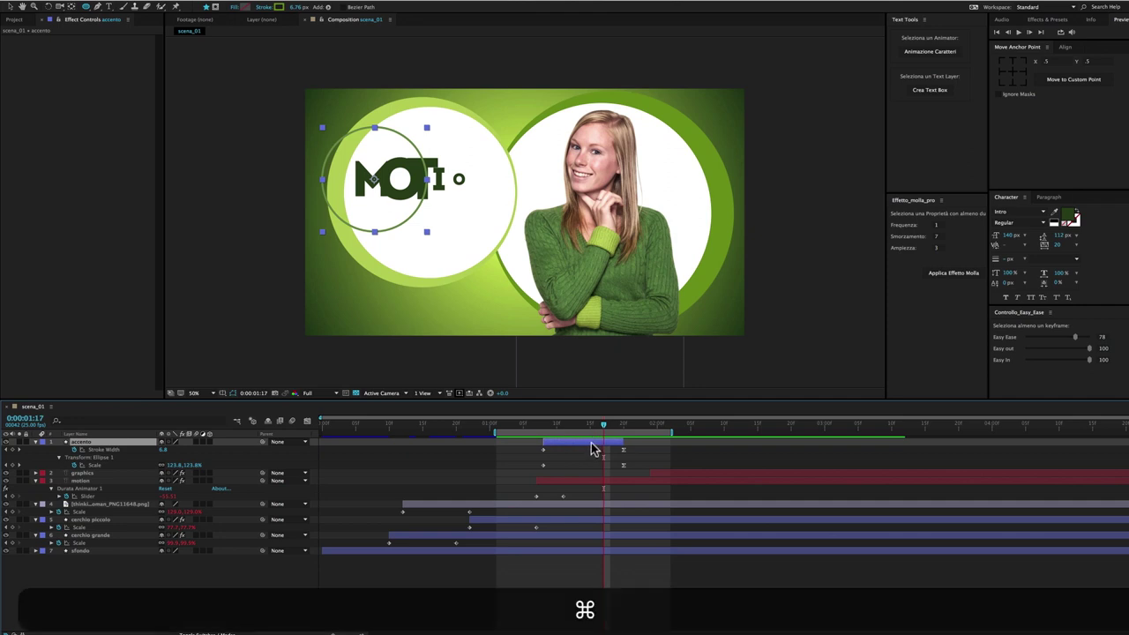
pyautogui.press('super+d')
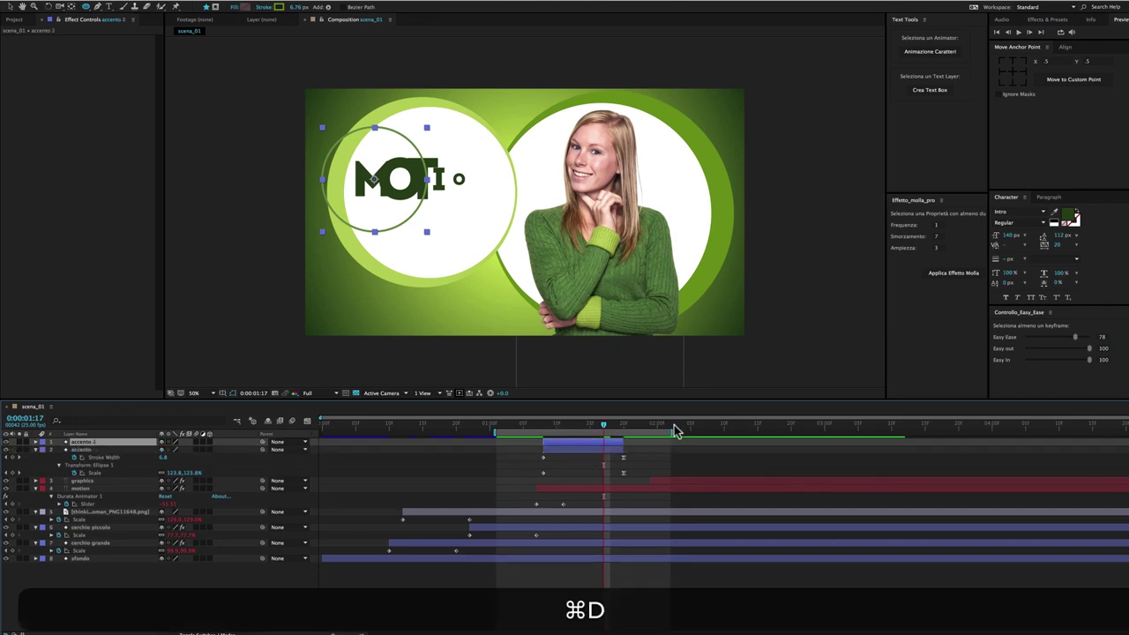
pyautogui.click(691, 427)
pyautogui.moveTo(691, 429); pyautogui.dragTo(771, 430)
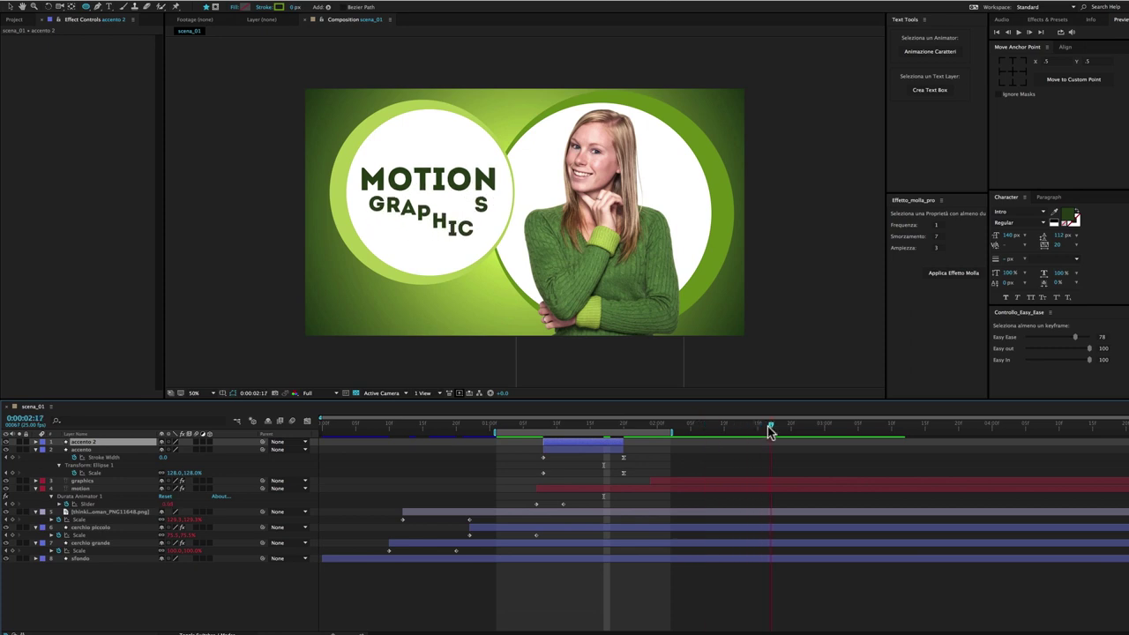
# Shift accento 2 to start around 2:17, move it beside GRAPHICS' end and shrink it.
pyautogui.moveTo(578, 447); pyautogui.dragTo(769, 445)
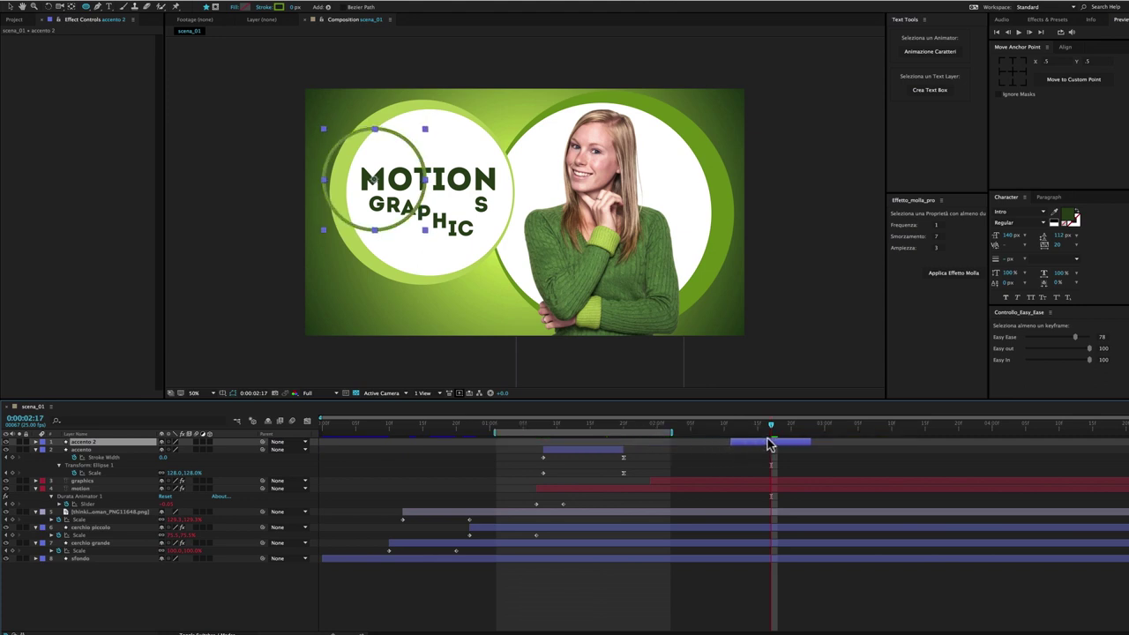
pyautogui.moveTo(769, 446); pyautogui.dragTo(803, 447)
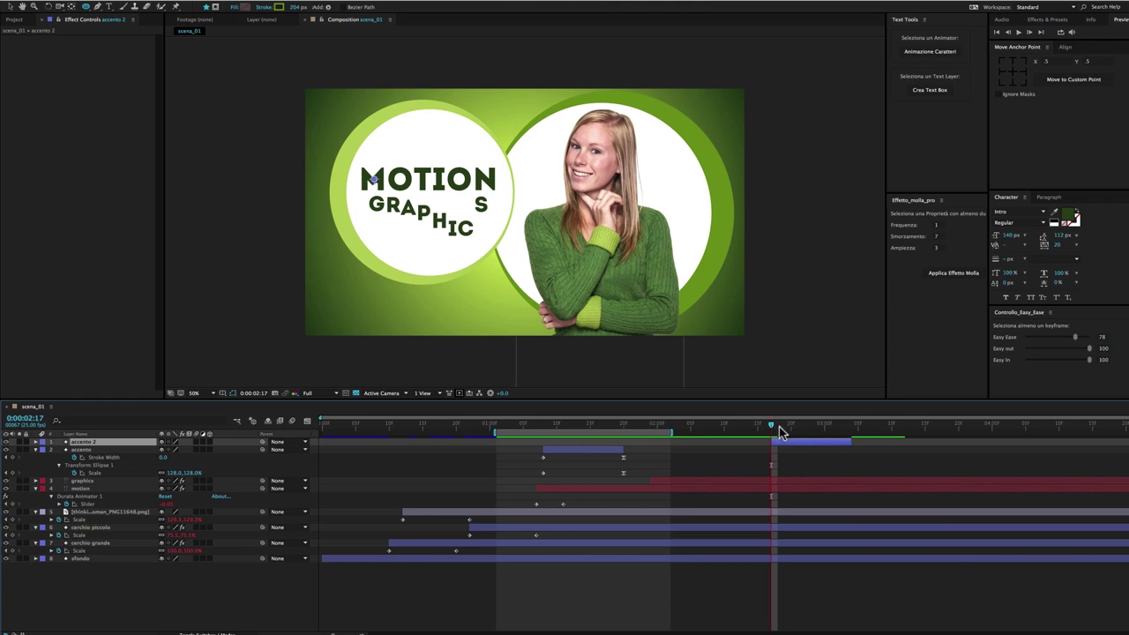
pyautogui.click(778, 428)
pyautogui.moveTo(377, 185); pyautogui.dragTo(483, 210)
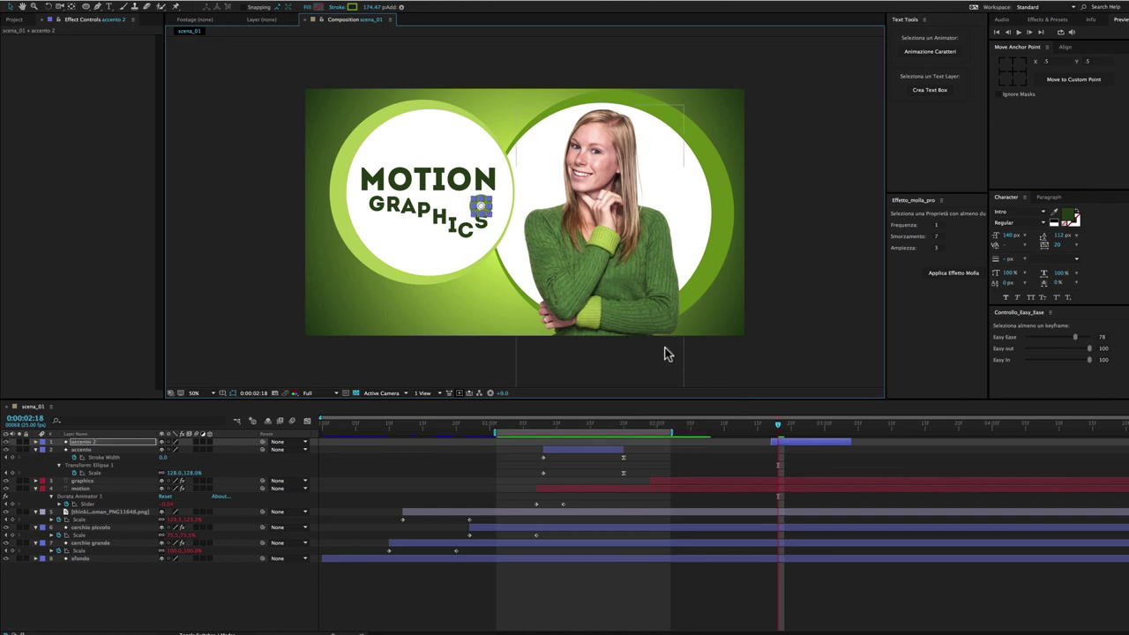
pyautogui.moveTo(780, 428); pyautogui.dragTo(805, 427)
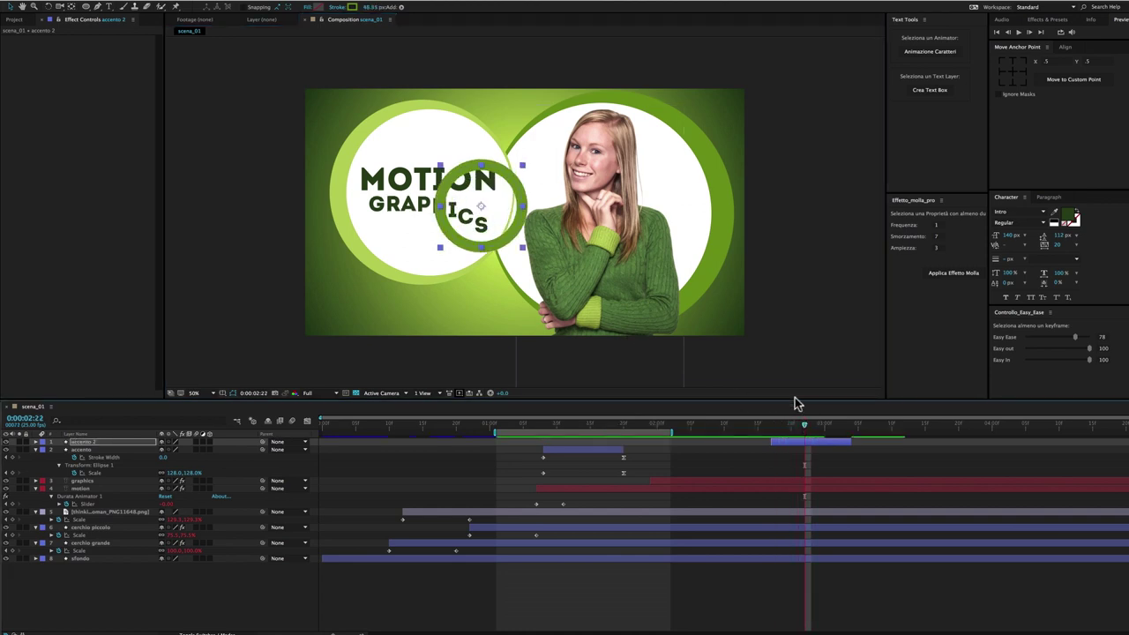
pyautogui.moveTo(522, 166); pyautogui.dragTo(516, 183)
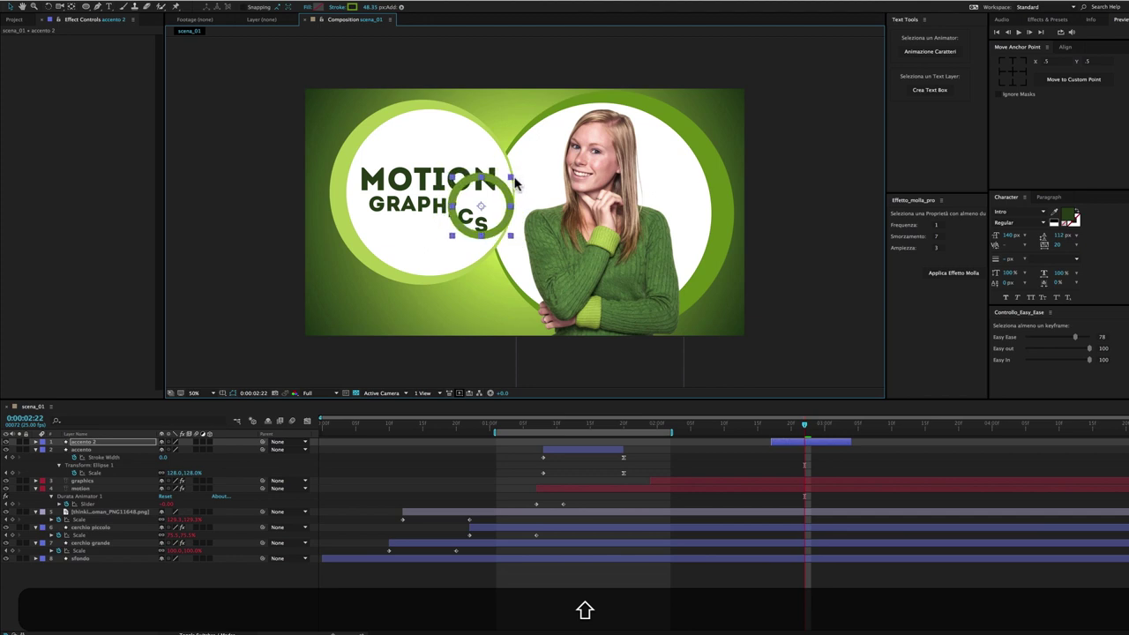
# Preview the second ring's burst, shrinking it slightly more to refine it.
pyautogui.press('space')
pyautogui.moveTo(649, 433); pyautogui.dragTo(885, 424)
pyautogui.press('space')
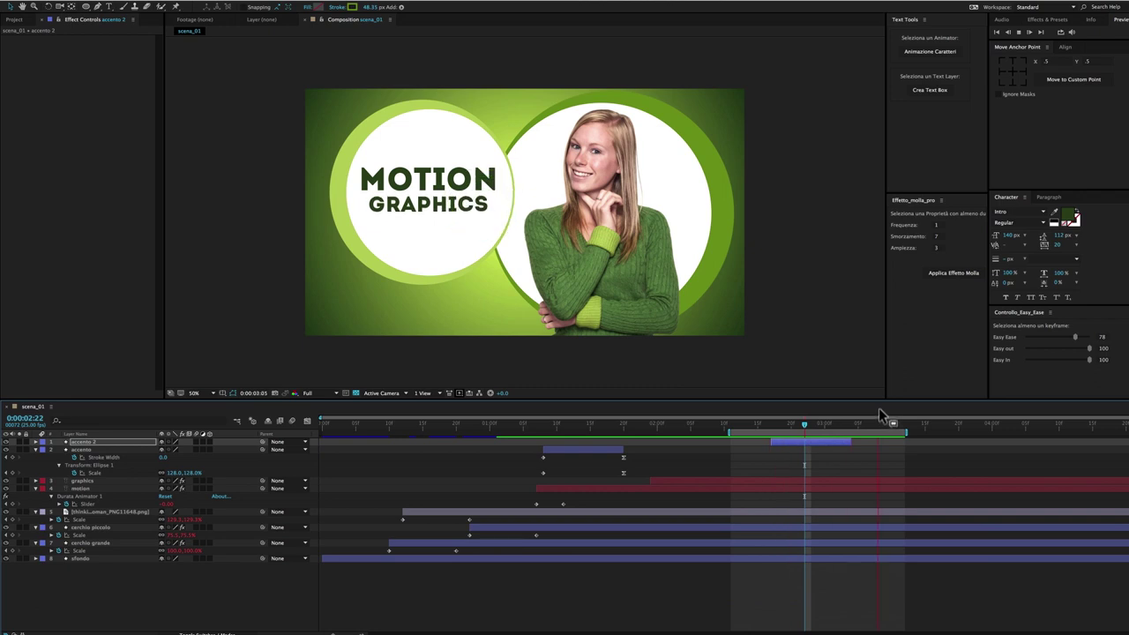
pyautogui.press('space')
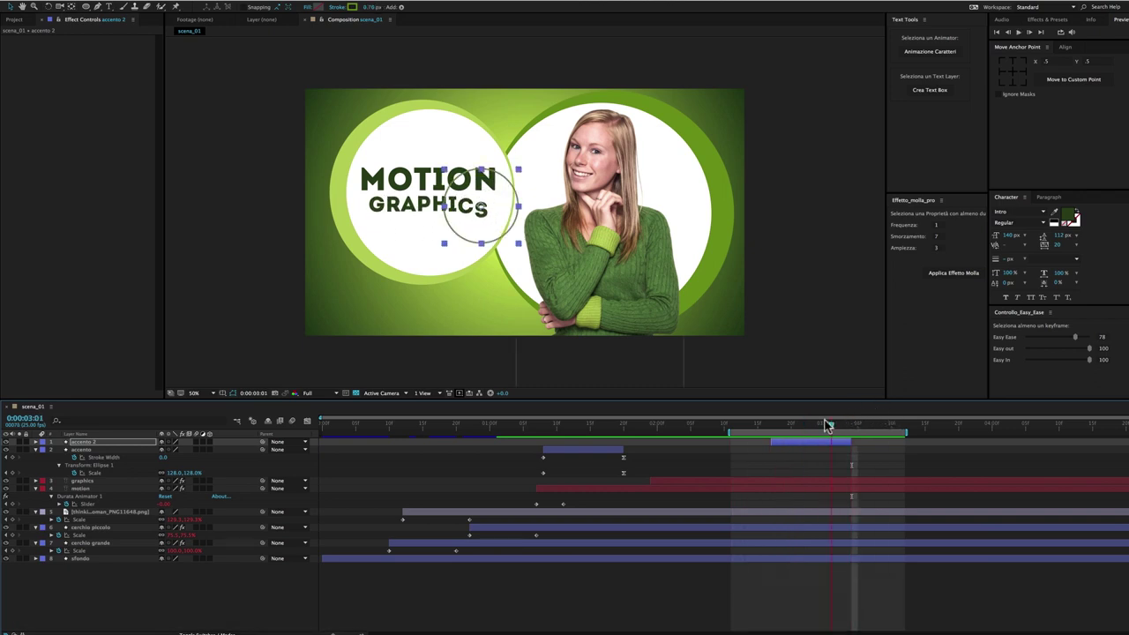
pyautogui.moveTo(511, 179); pyautogui.dragTo(510, 179)
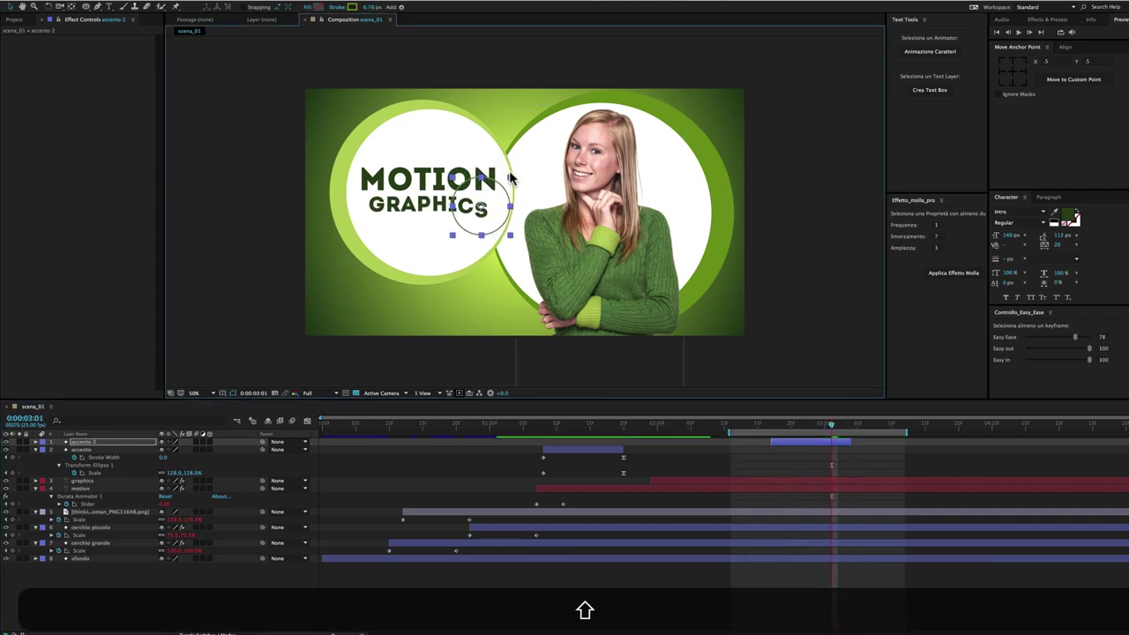
pyautogui.press('space')
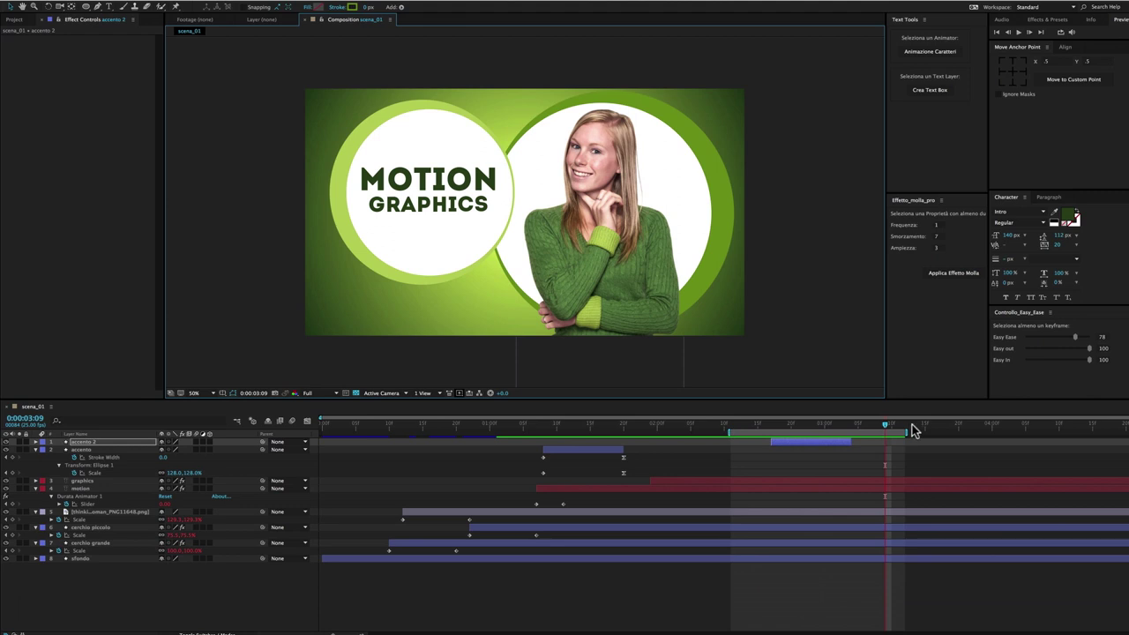
pyautogui.moveTo(900, 431); pyautogui.dragTo(931, 431)
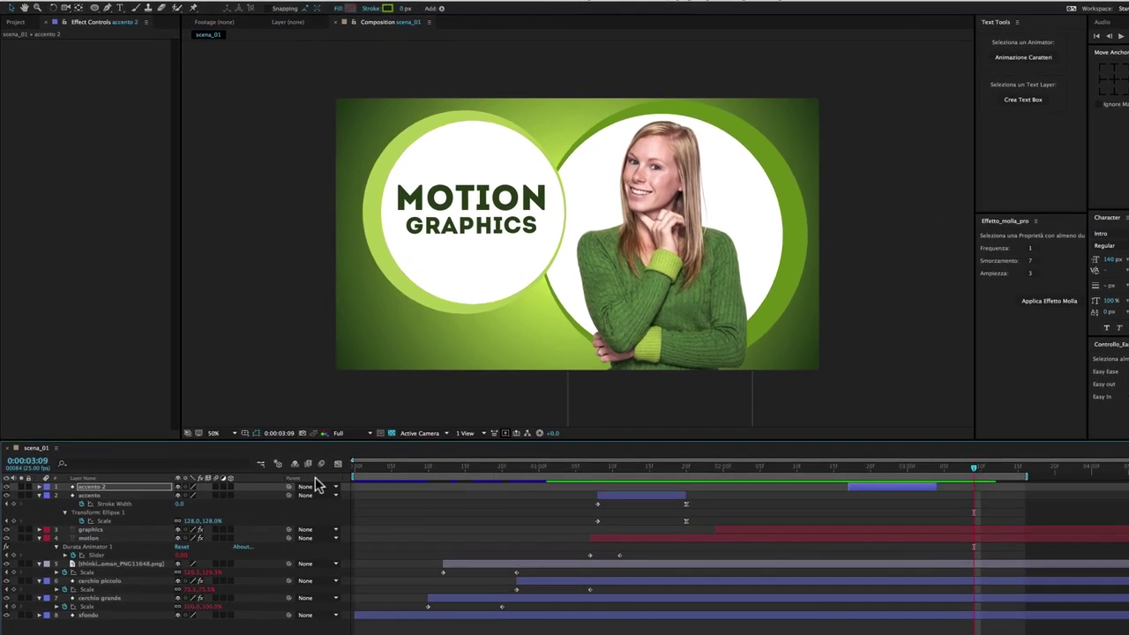
pyautogui.press('space')
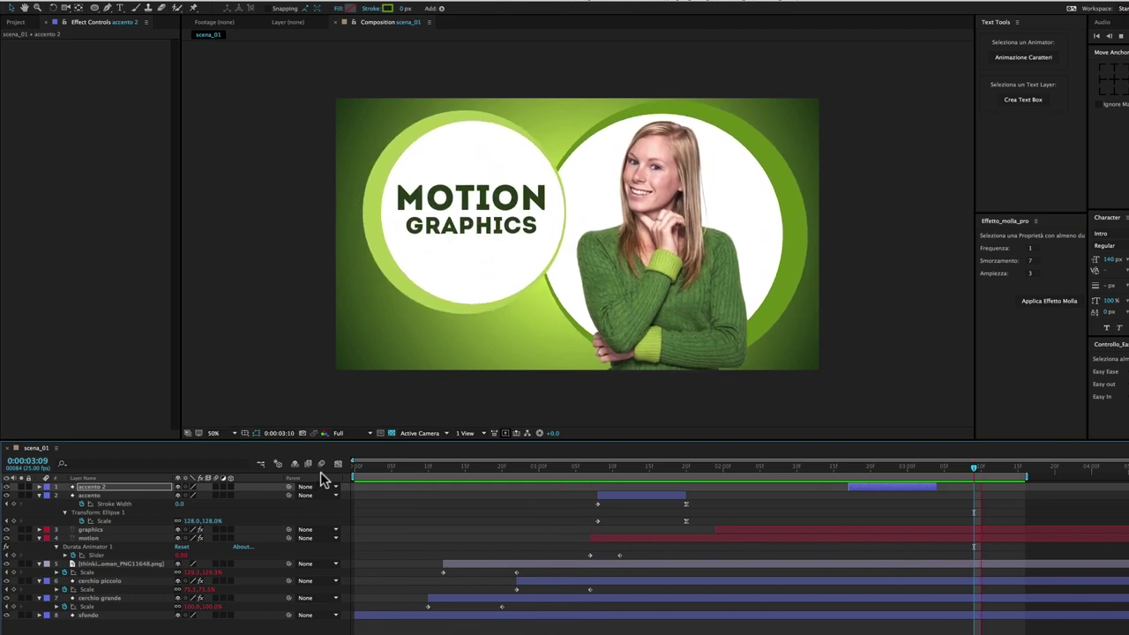
pyautogui.click(694, 468)
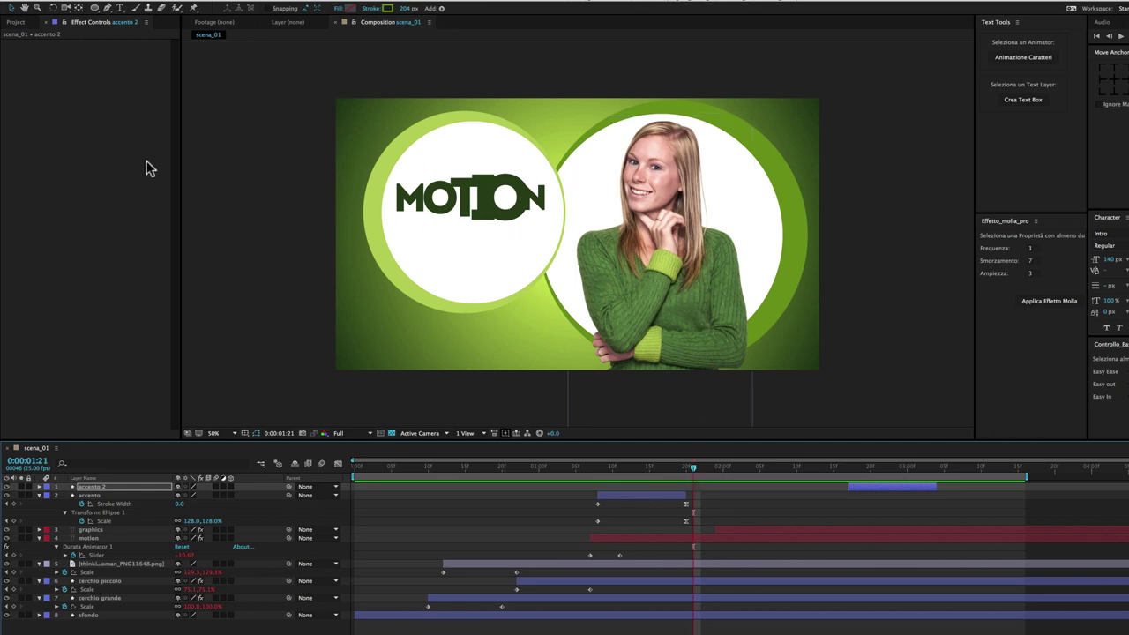
# Duplicate the scena_01 composition as scena_02 and open the copy.
pyautogui.click(17, 22)
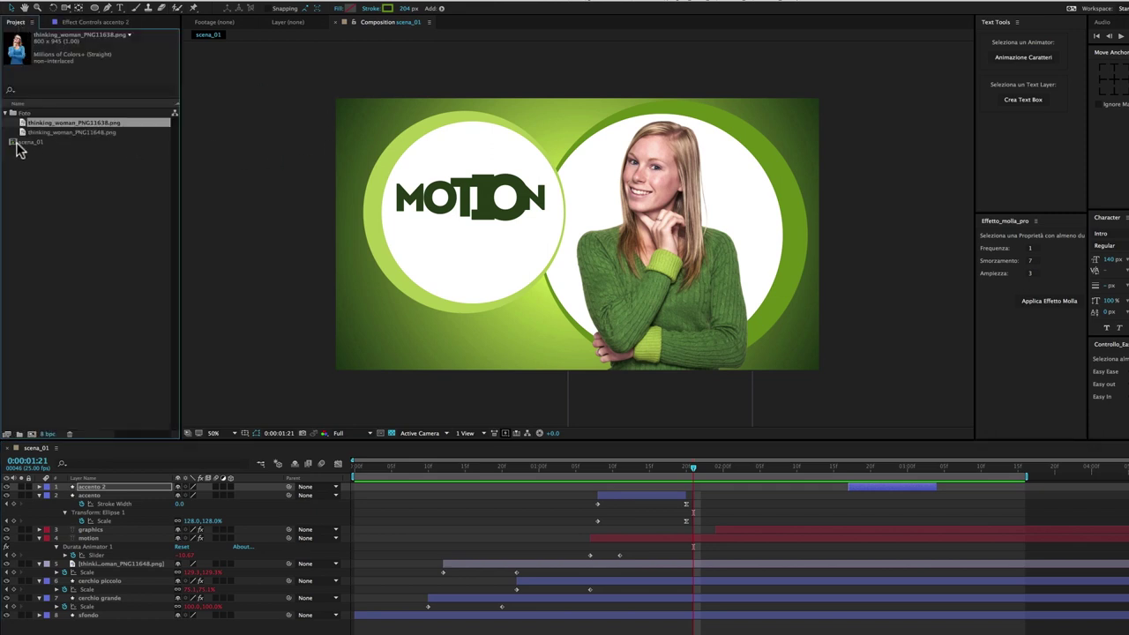
pyautogui.click(16, 145)
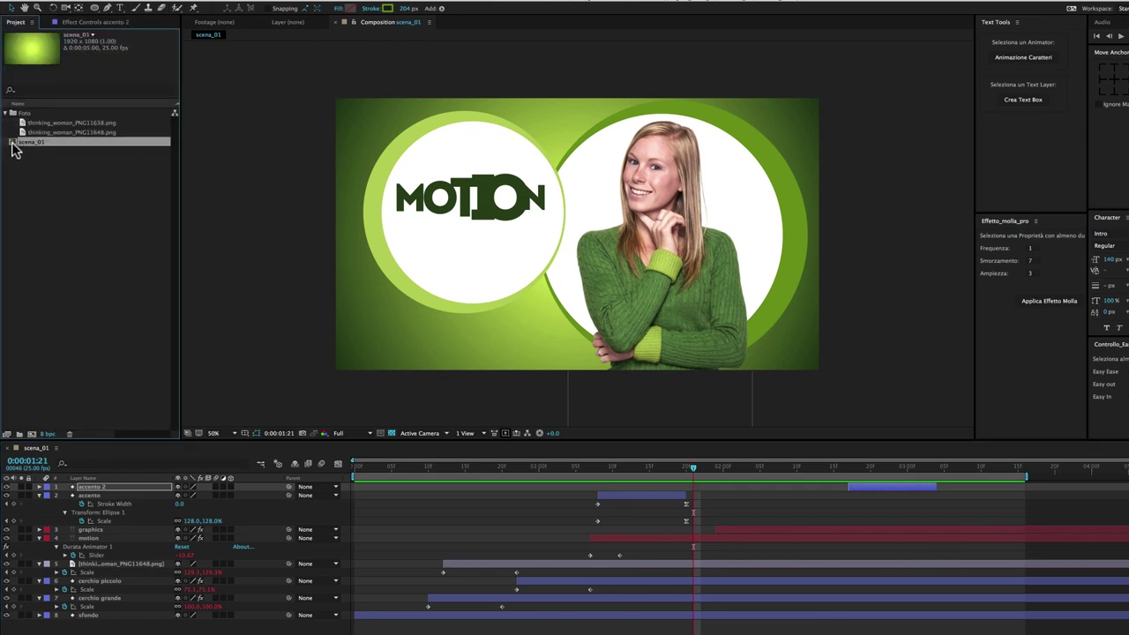
pyautogui.press('super+d')
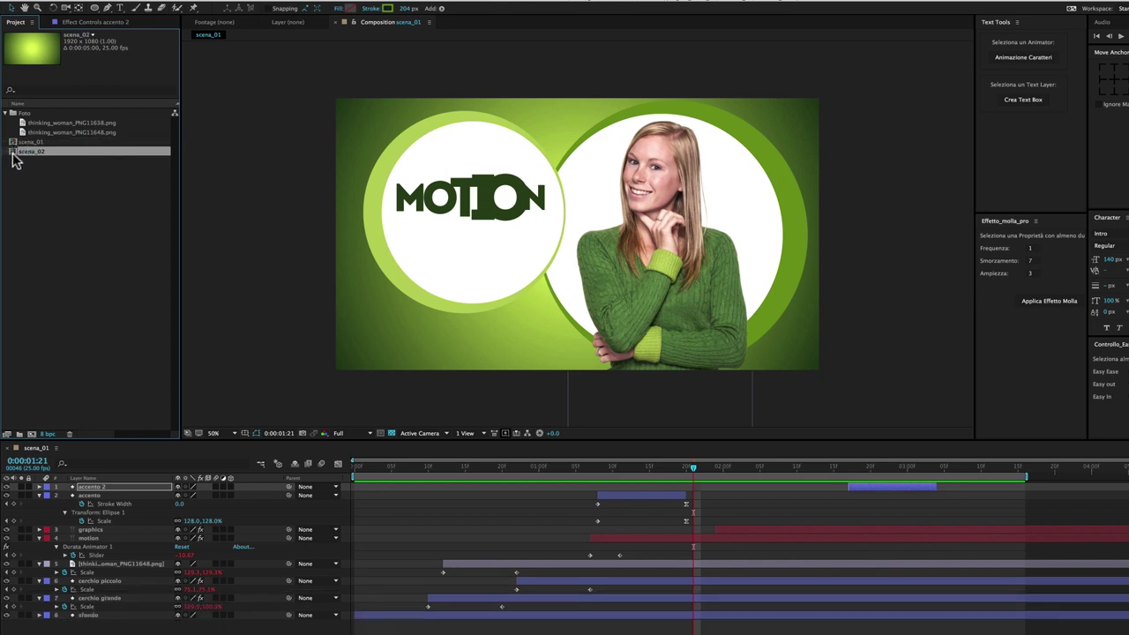
pyautogui.doubleClick(14, 152)
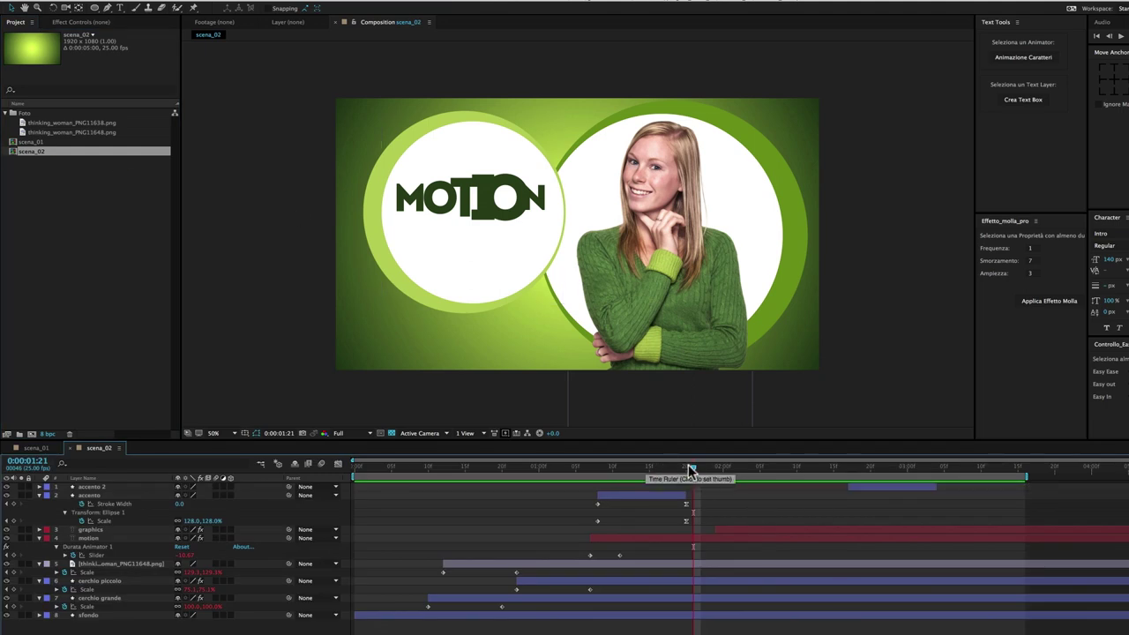
# Replace the woman layer's footage with thinking_woman_PNG11638.png.
pyautogui.moveTo(693, 469); pyautogui.dragTo(932, 469)
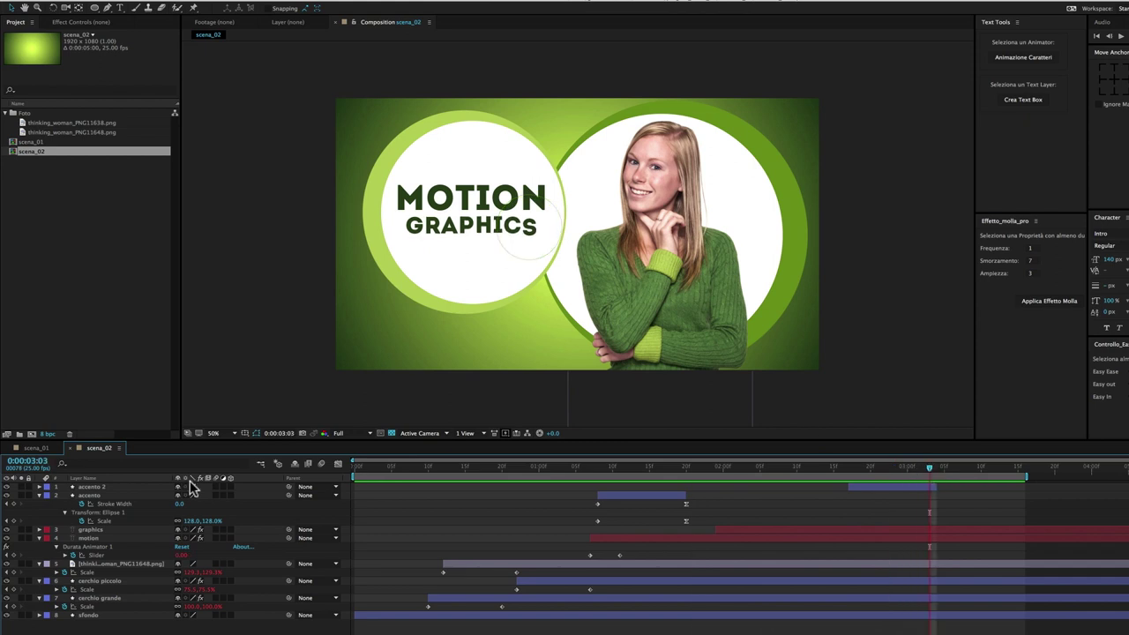
pyautogui.click(103, 564)
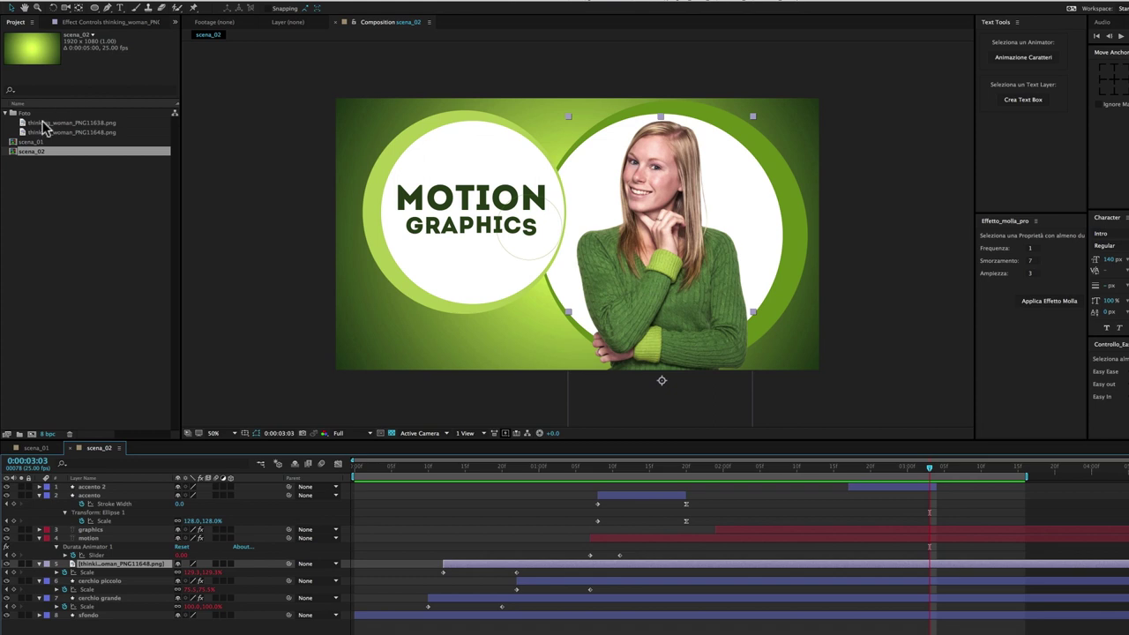
pyautogui.click(31, 125)
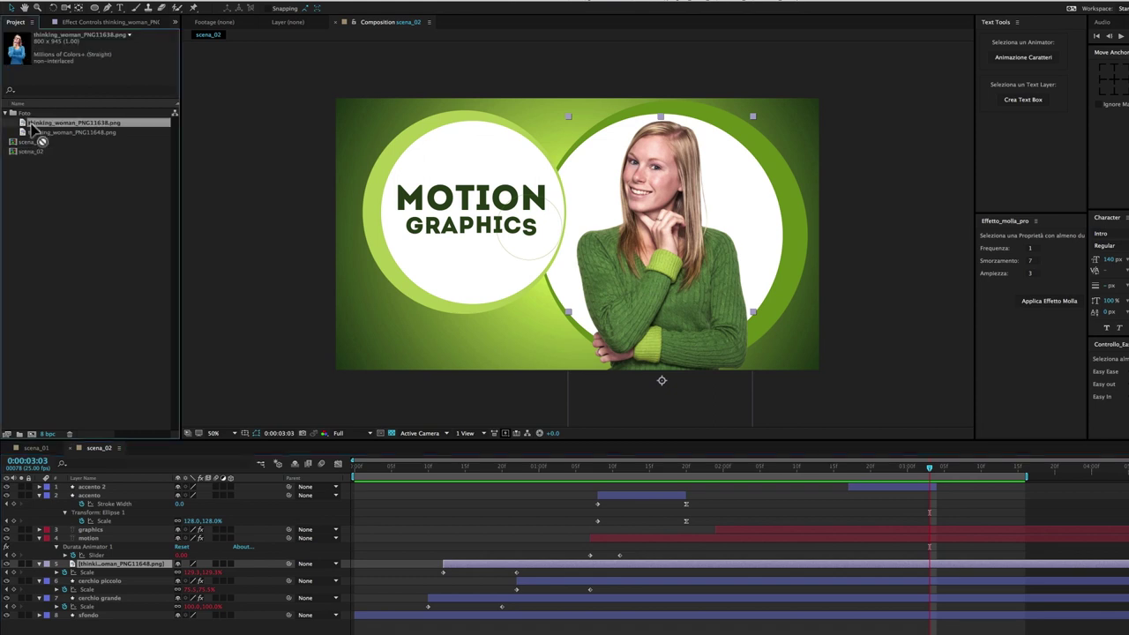
pyautogui.moveTo(32, 127); pyautogui.dragTo(139, 568)
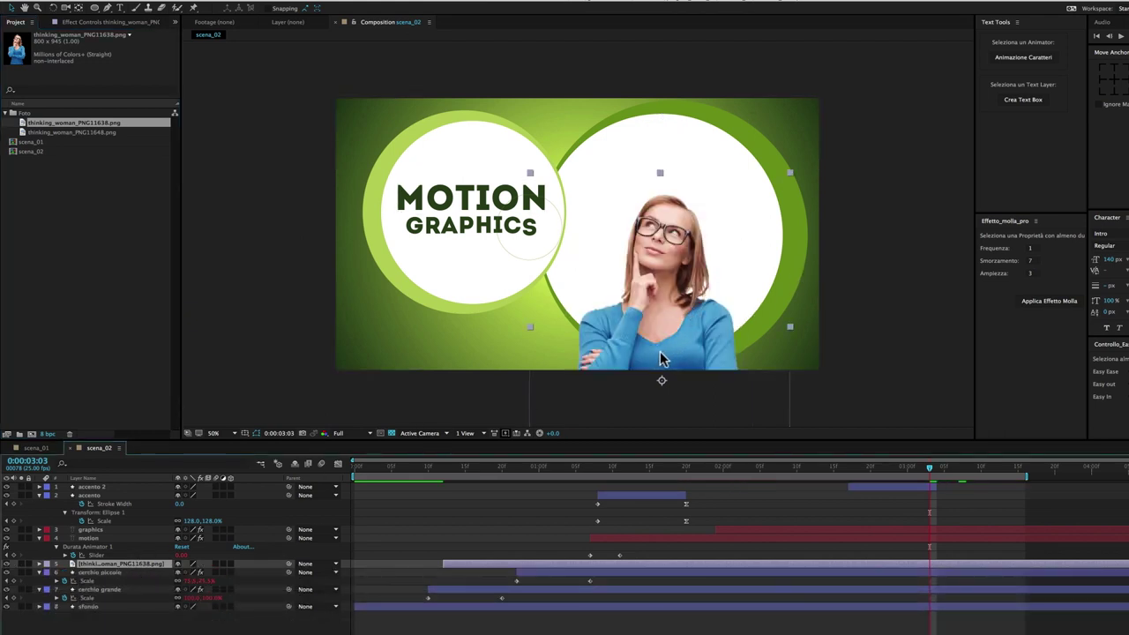
# Reposition and enlarge the new photo in the circle, recentring its anchor point with Pan Behind.
pyautogui.moveTo(659, 354); pyautogui.dragTo(659, 266)
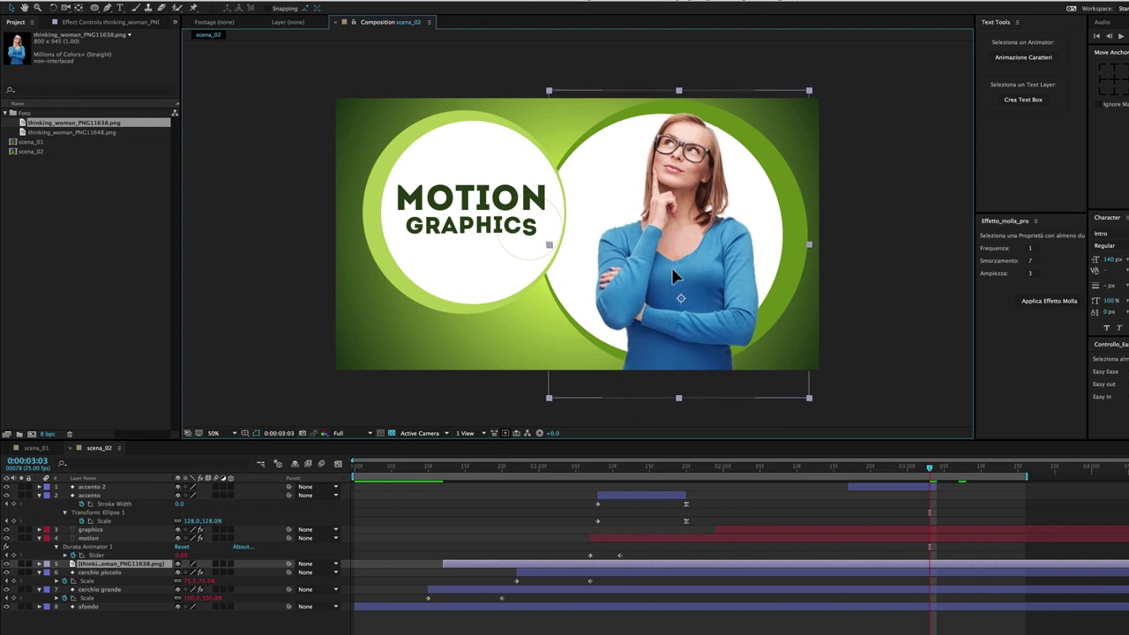
pyautogui.moveTo(662, 271); pyautogui.dragTo(661, 288)
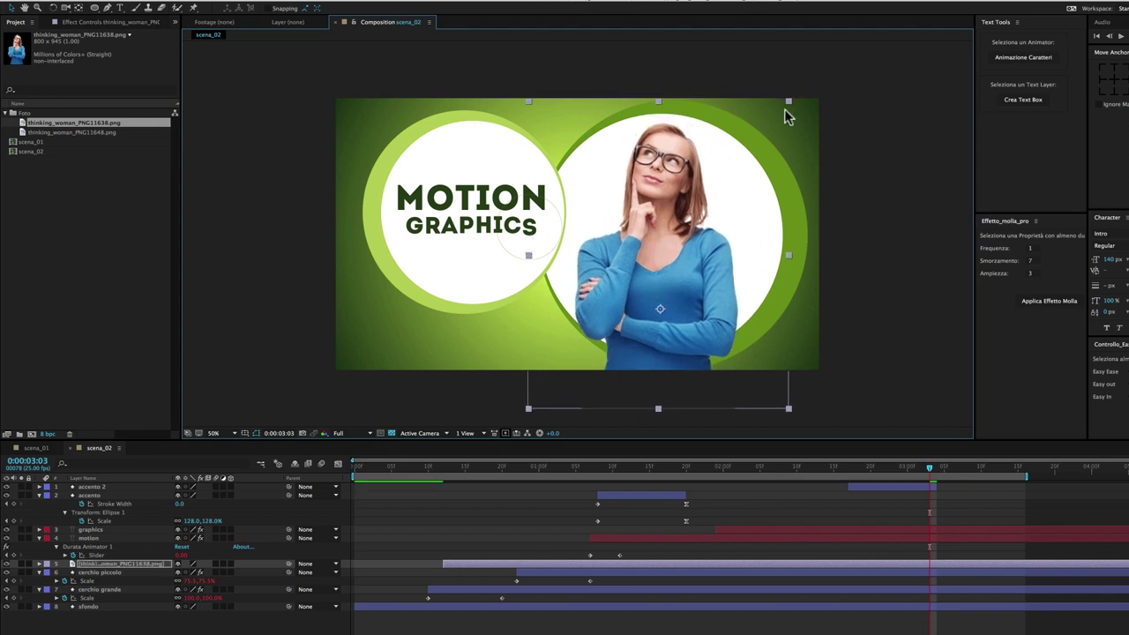
pyautogui.moveTo(794, 102); pyautogui.dragTo(797, 97)
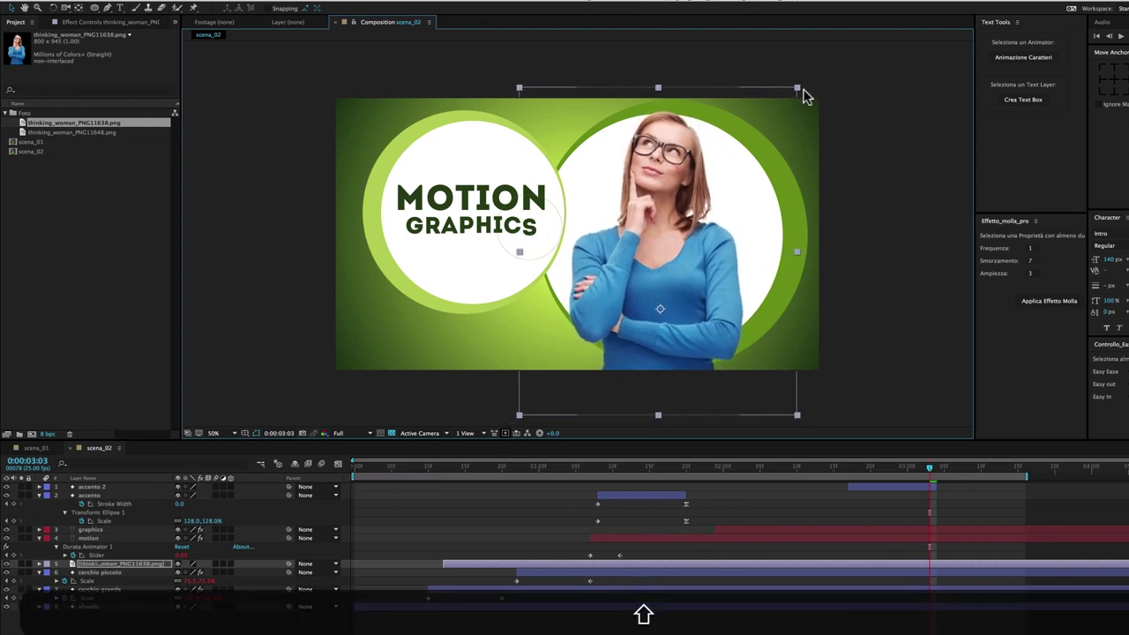
pyautogui.moveTo(687, 207); pyautogui.dragTo(688, 210)
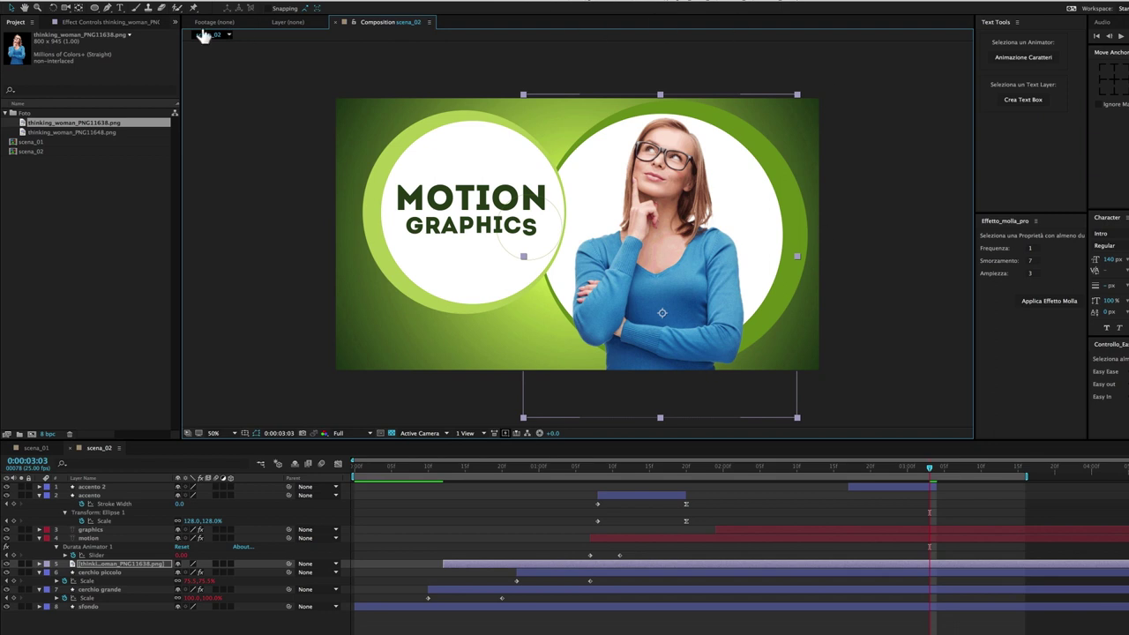
pyautogui.click(82, 10)
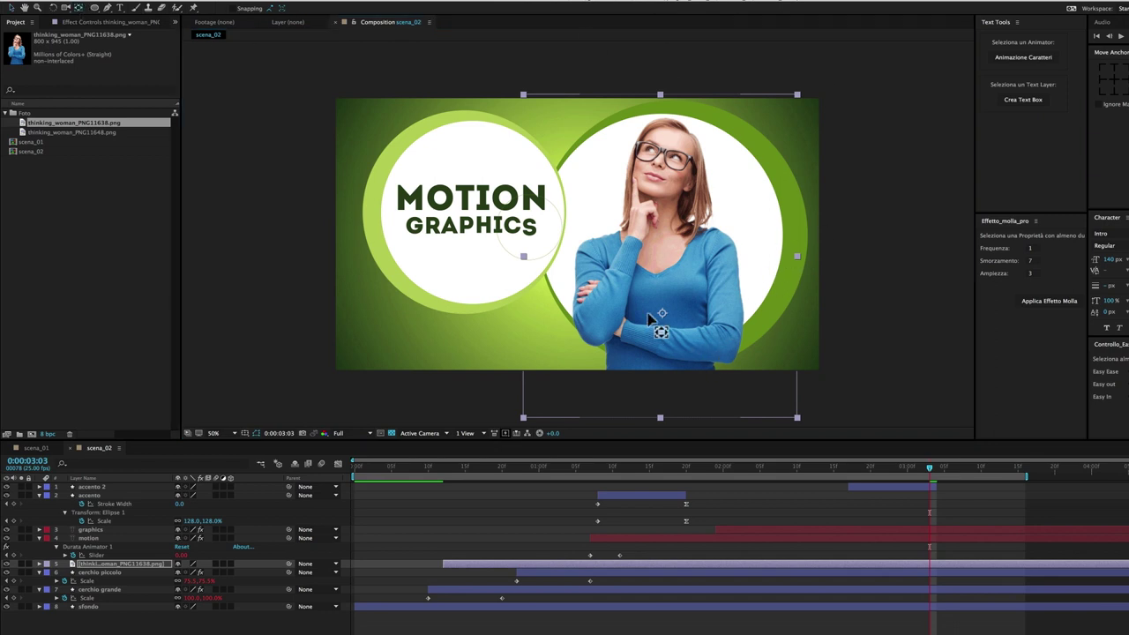
pyautogui.moveTo(670, 335)
pyautogui.mouseDown()
pyautogui.moveTo(648, 363)
pyautogui.moveTo(664, 370)
pyautogui.mouseUp()
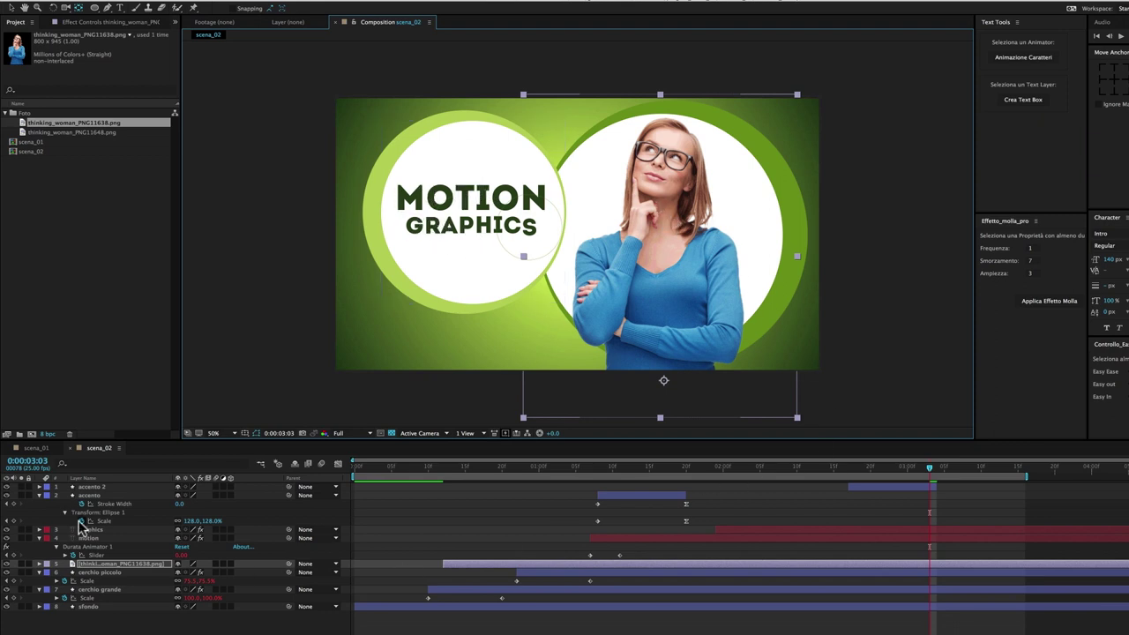
# Move the woman photo and cerchio grande layers to the left side.
pyautogui.keyDown('super'); pyautogui.click(117, 590); pyautogui.keyUp('super')
pyautogui.press('v')
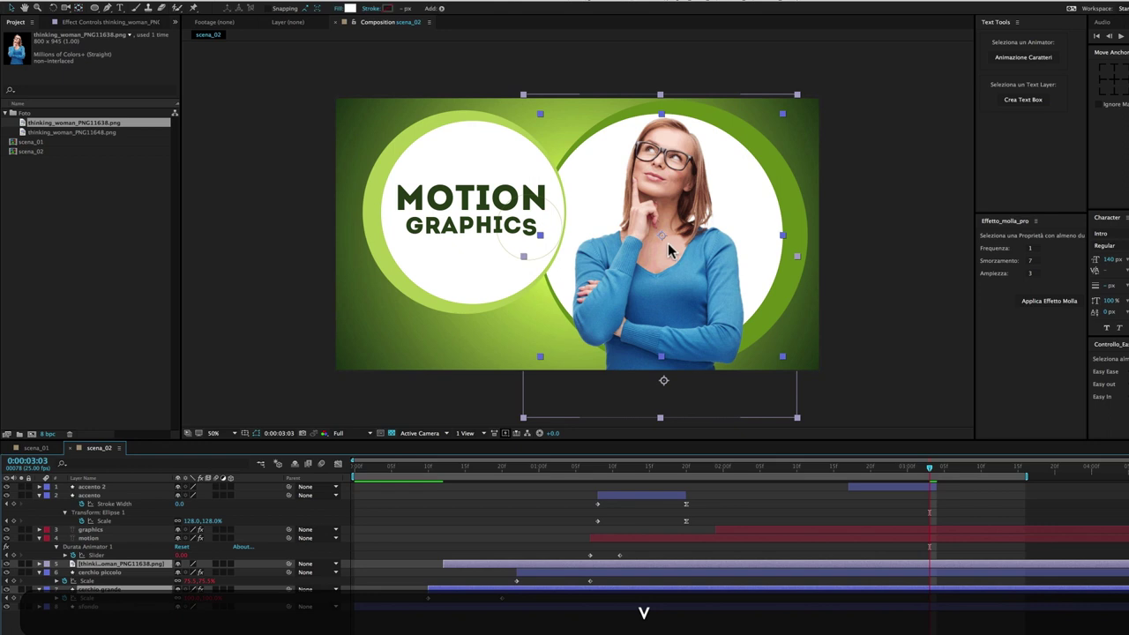
pyautogui.moveTo(668, 250); pyautogui.dragTo(493, 248)
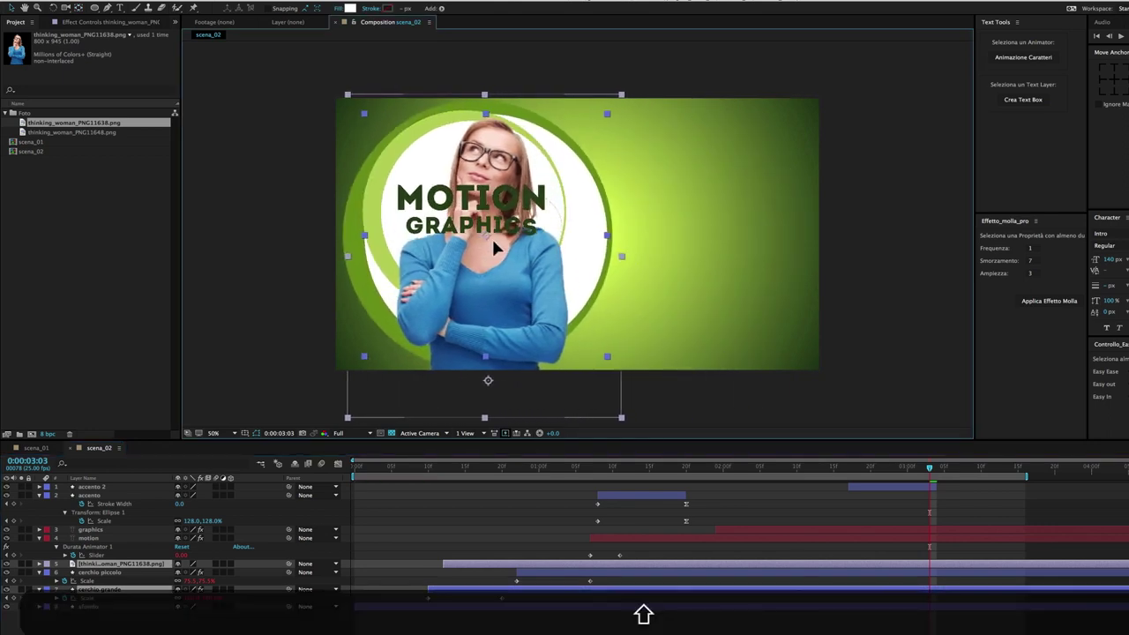
pyautogui.moveTo(493, 245); pyautogui.dragTo(498, 245)
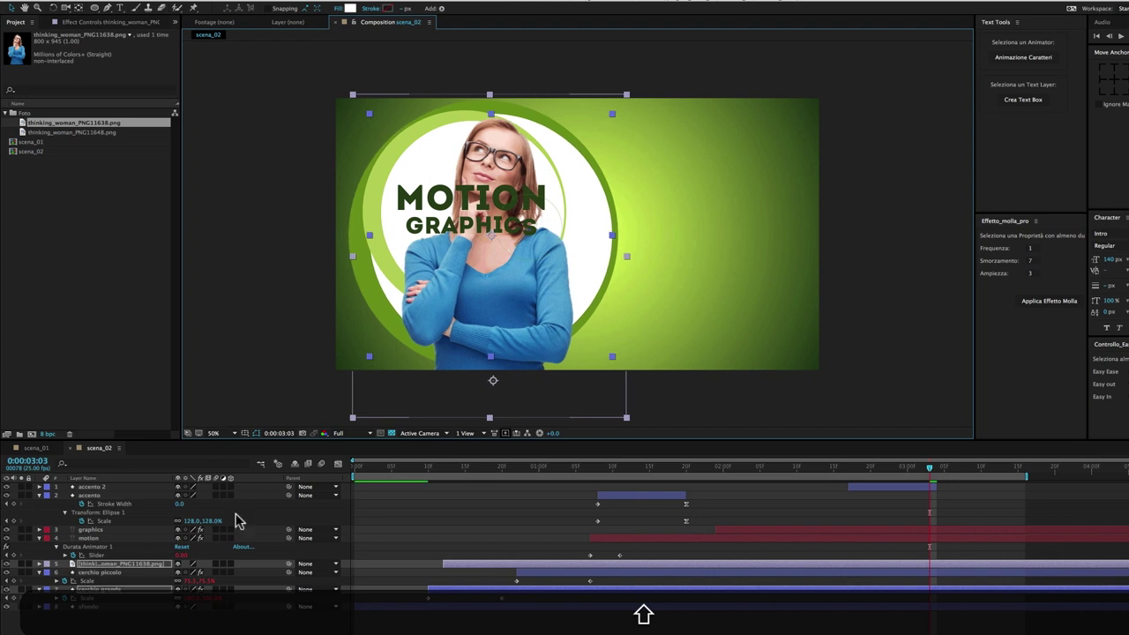
# Move accento, accento 2, the motion and graphics text, and cerchio piccolo to the right.
pyautogui.click(112, 487)
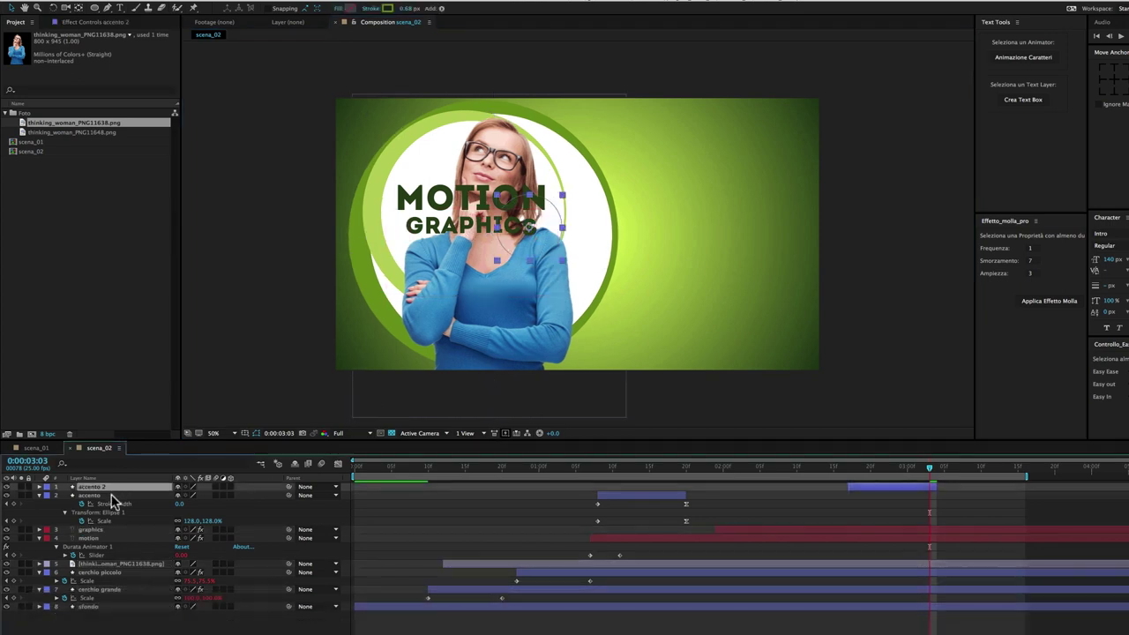
pyautogui.keyDown('shift'); pyautogui.click(112, 495); pyautogui.keyUp('shift')
pyautogui.keyDown('shift'); pyautogui.click(117, 529); pyautogui.keyUp('shift')
pyautogui.keyDown('shift'); pyautogui.click(122, 538); pyautogui.keyUp('shift')
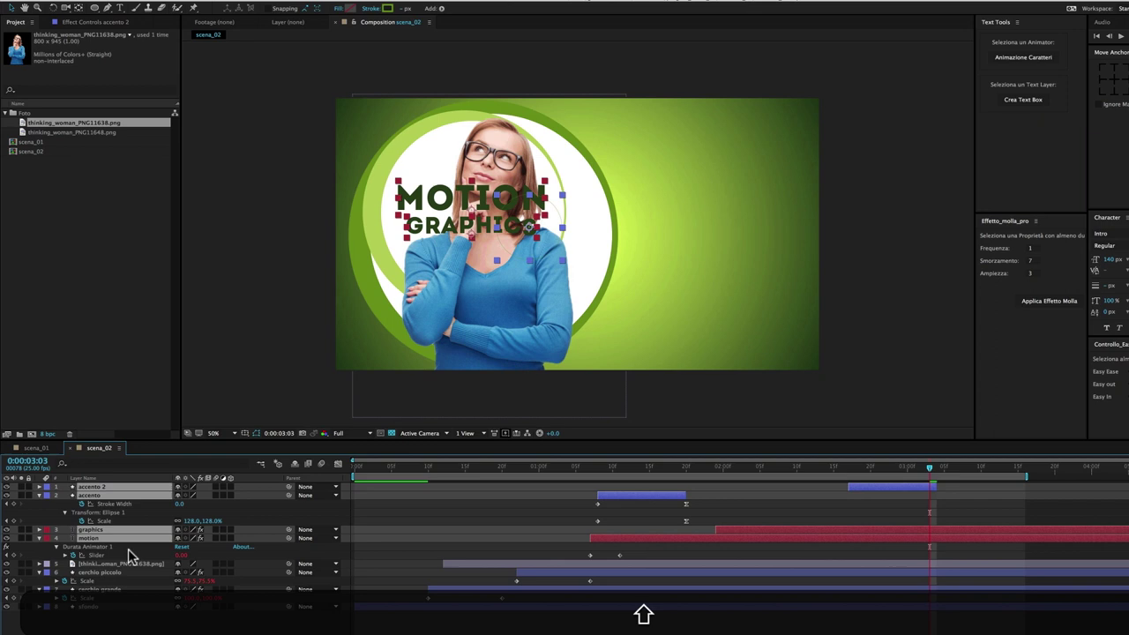
pyautogui.keyDown('shift'); pyautogui.click(124, 573); pyautogui.keyUp('shift')
pyautogui.keyDown('shift'); pyautogui.click(121, 574); pyautogui.keyUp('shift')
pyautogui.moveTo(424, 243); pyautogui.dragTo(706, 264)
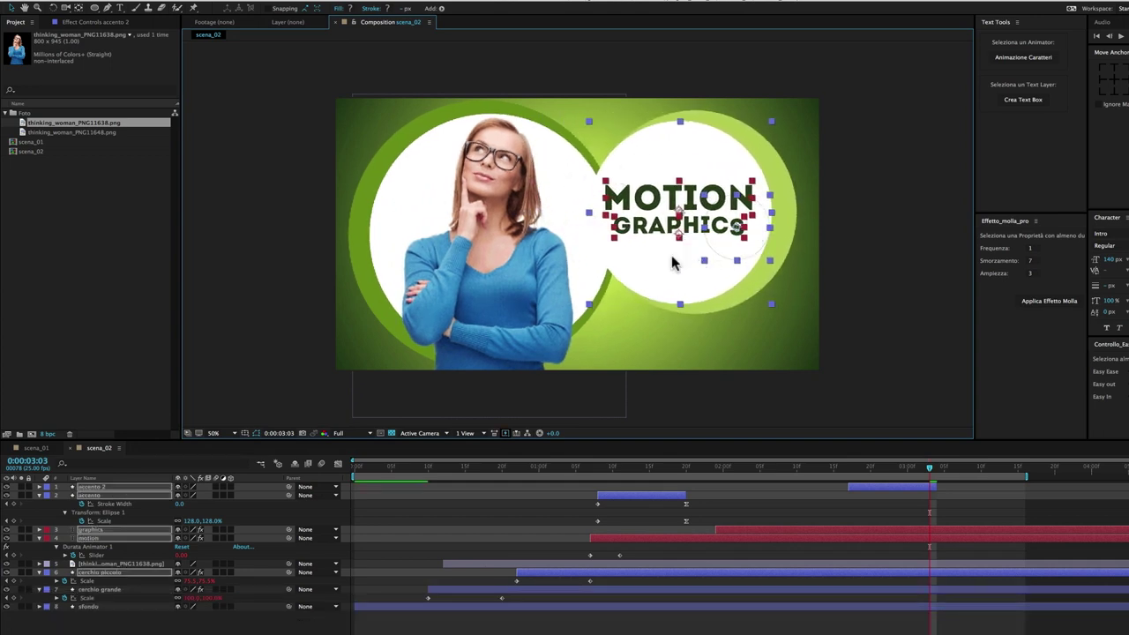
pyautogui.click(122, 590)
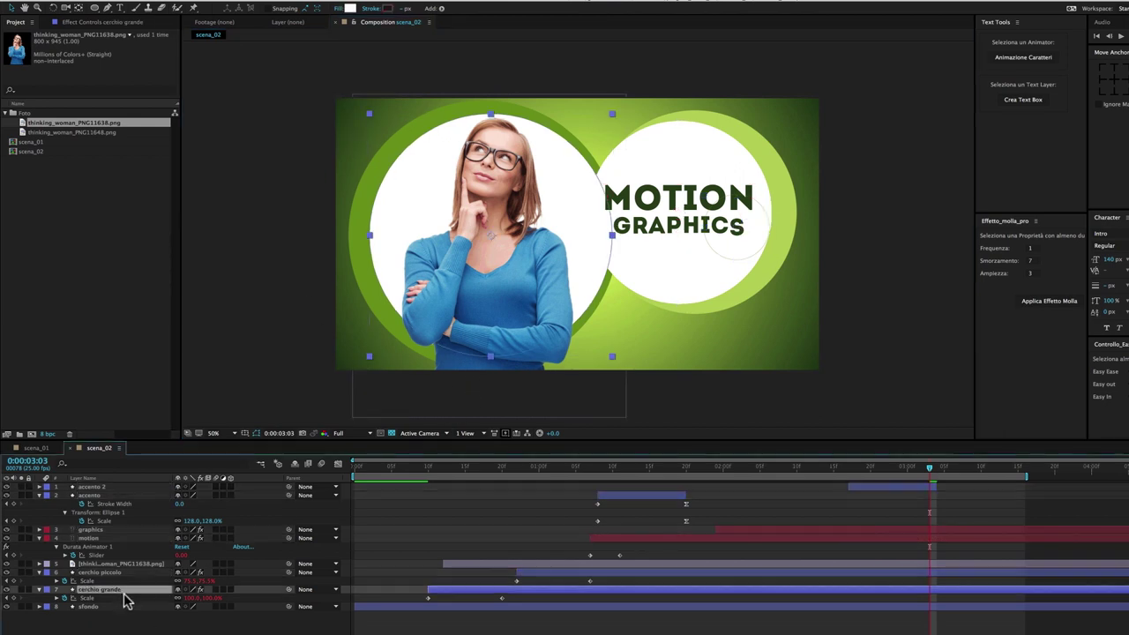
# Move cerchio grande's Radial Shadow light source right to 1030.0,514.0.
pyautogui.click(99, 23)
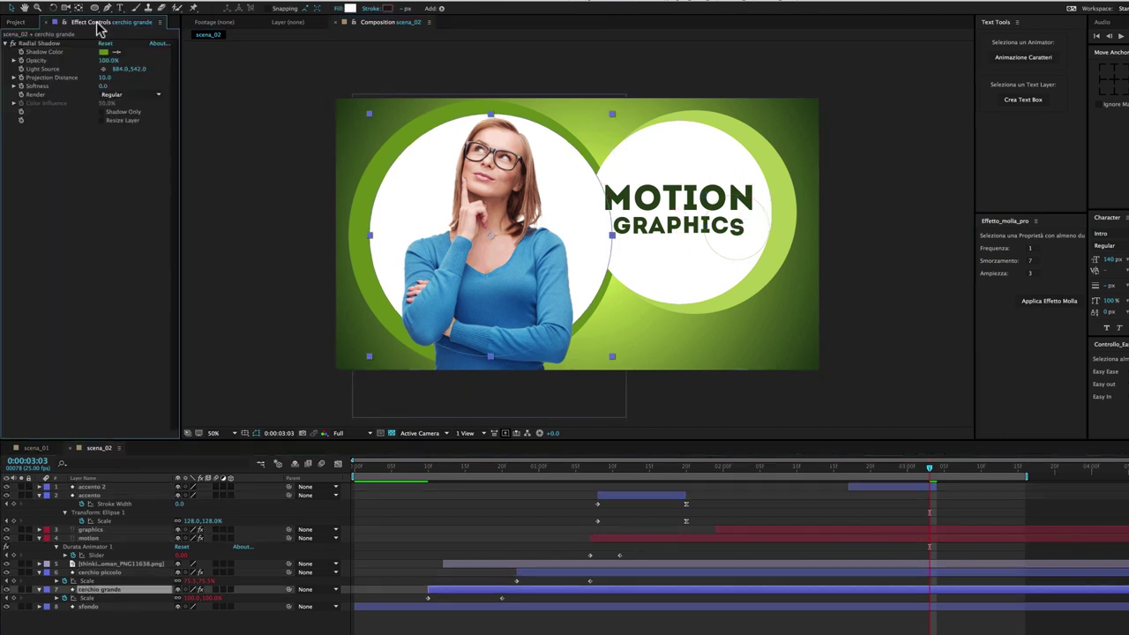
pyautogui.click(39, 44)
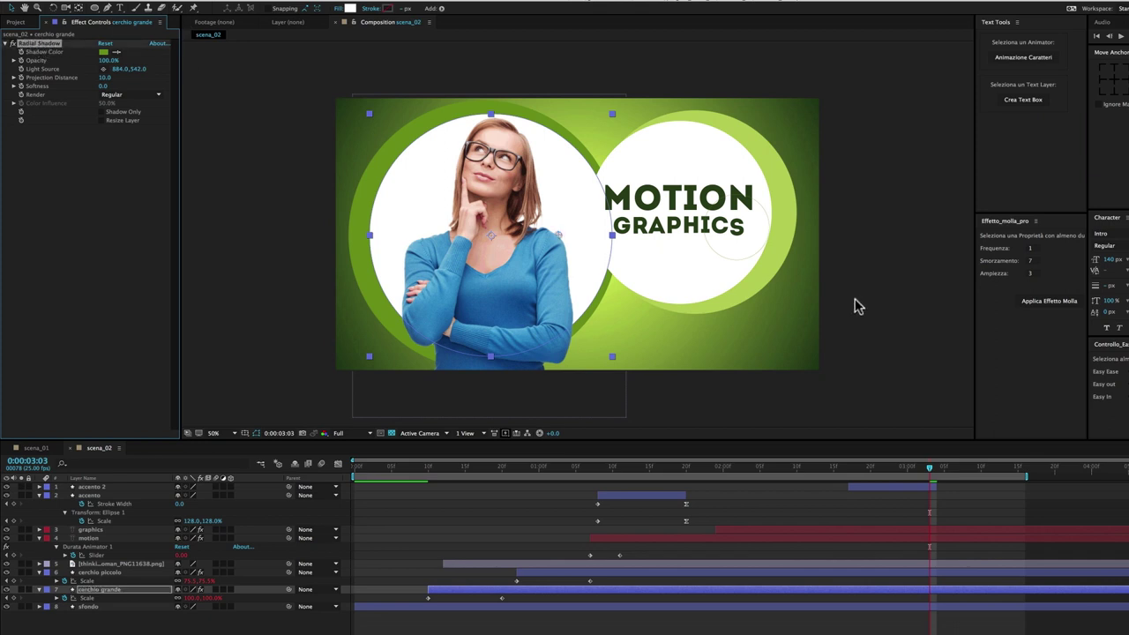
pyautogui.moveTo(565, 245); pyautogui.dragTo(594, 225)
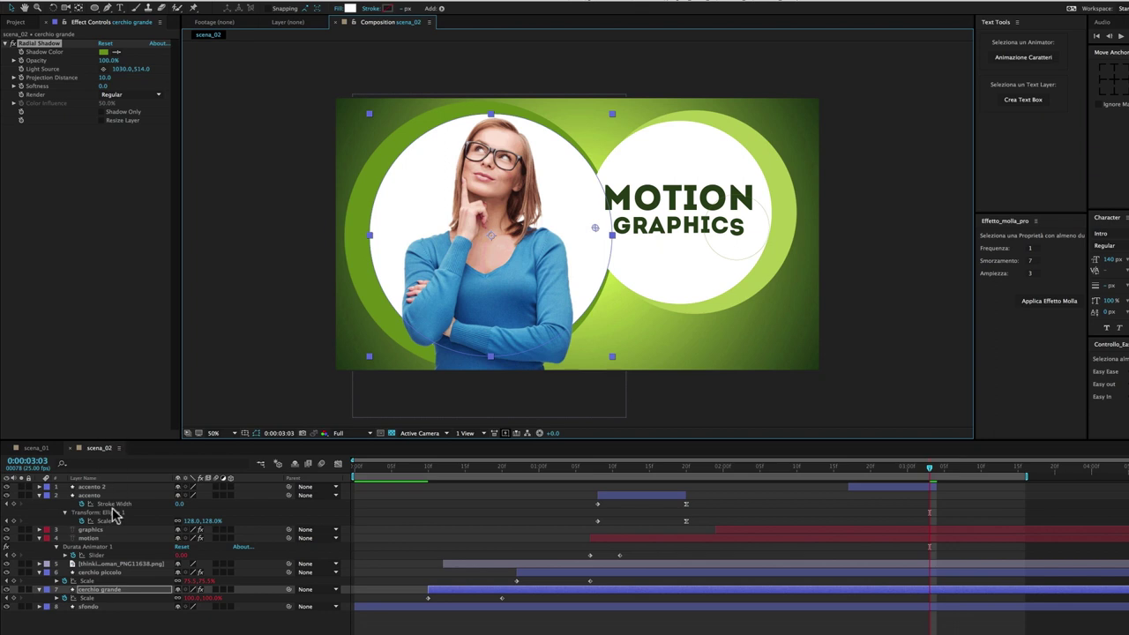
# Move cerchio piccolo's Radial Shadow light source right to 1066.0,468.0.
pyautogui.click(100, 573)
pyautogui.click(46, 43)
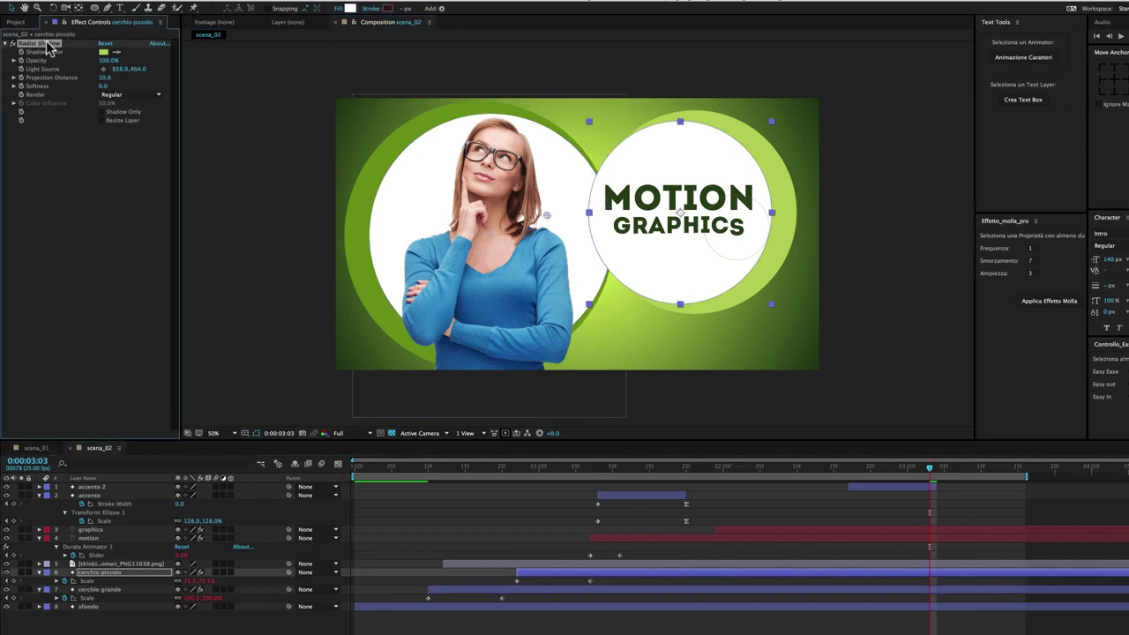
pyautogui.moveTo(547, 220); pyautogui.dragTo(607, 223)
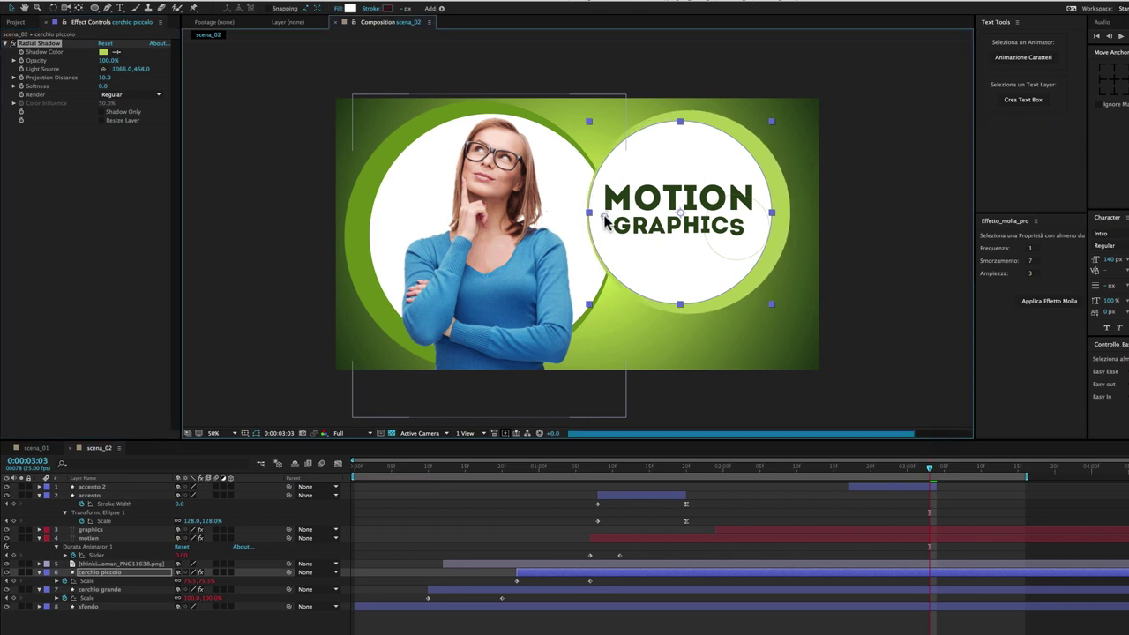
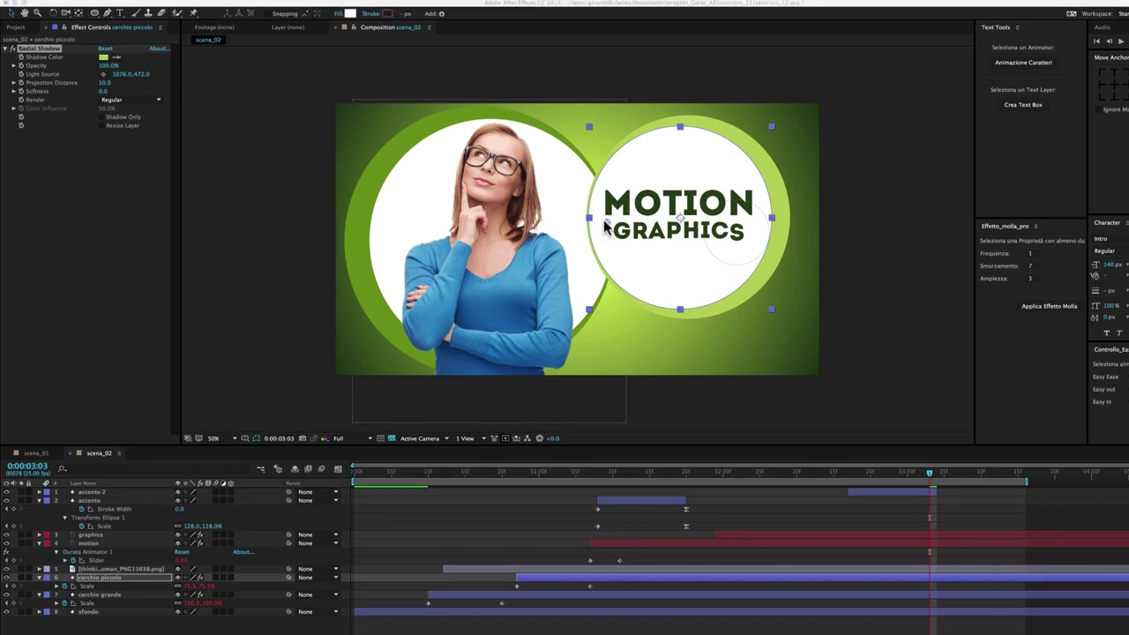
# Add Adjustment Layer 1 to scena_02, stacked directly beneath the thinking woman image.
pyautogui.click(198, 5)
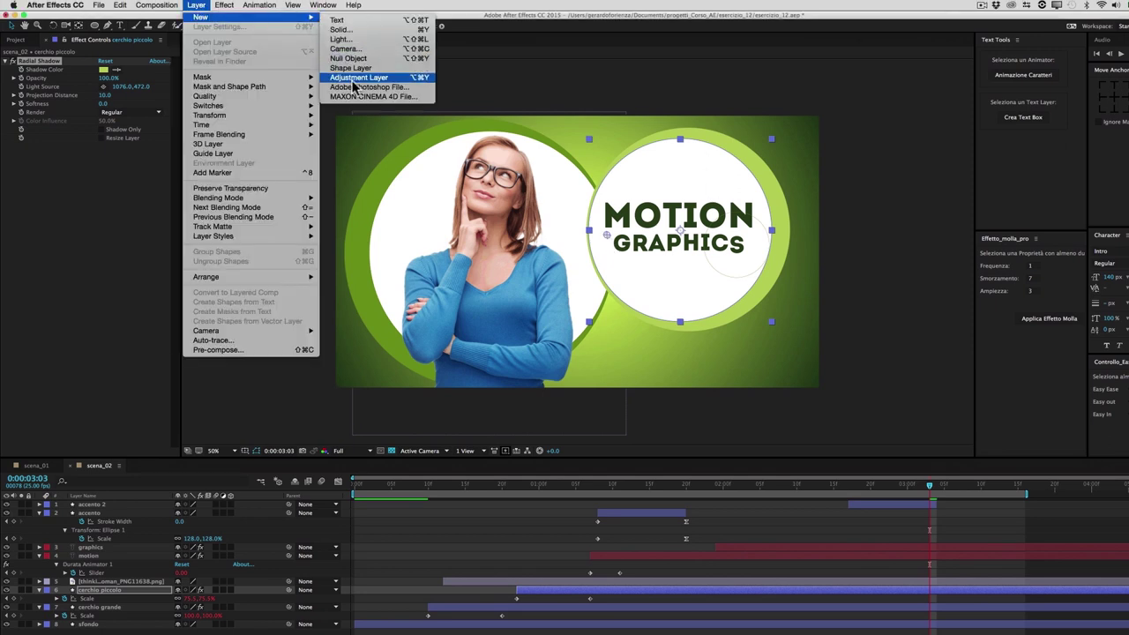
pyautogui.click(354, 77)
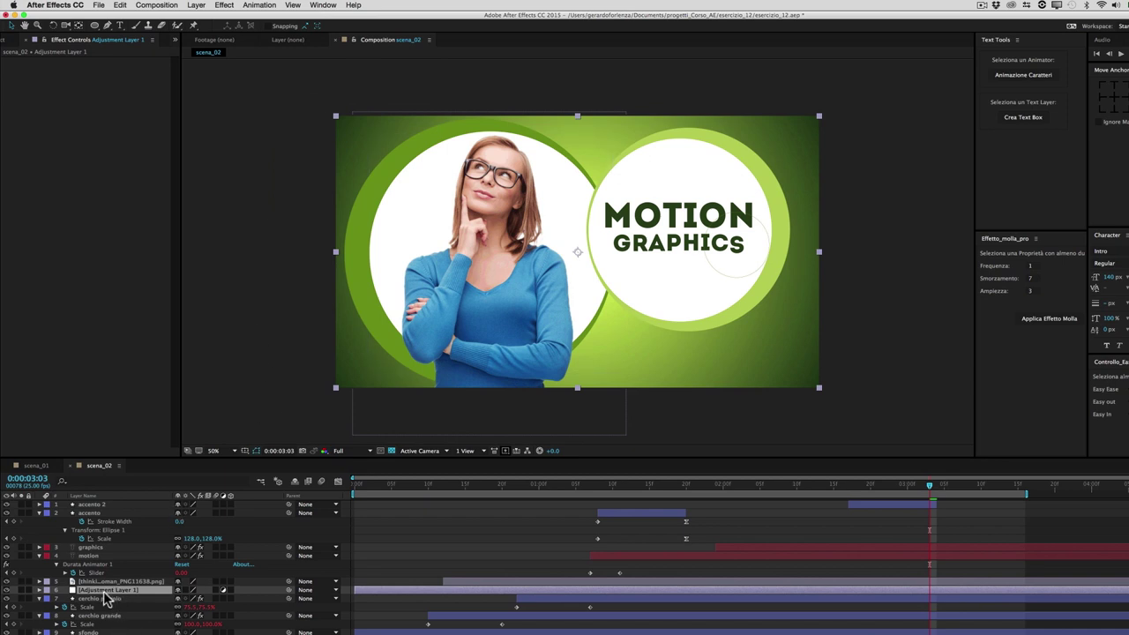
pyautogui.moveTo(106, 600)
pyautogui.mouseDown()
pyautogui.moveTo(159, 512)
pyautogui.moveTo(138, 505)
pyautogui.mouseUp()
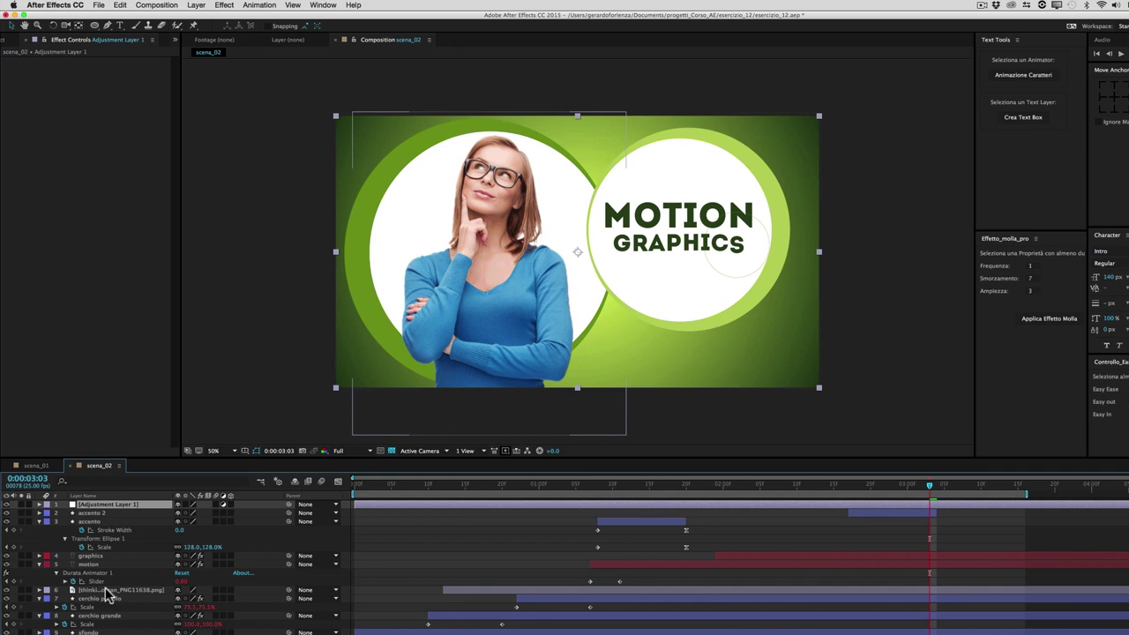
pyautogui.moveTo(103, 590); pyautogui.dragTo(138, 506)
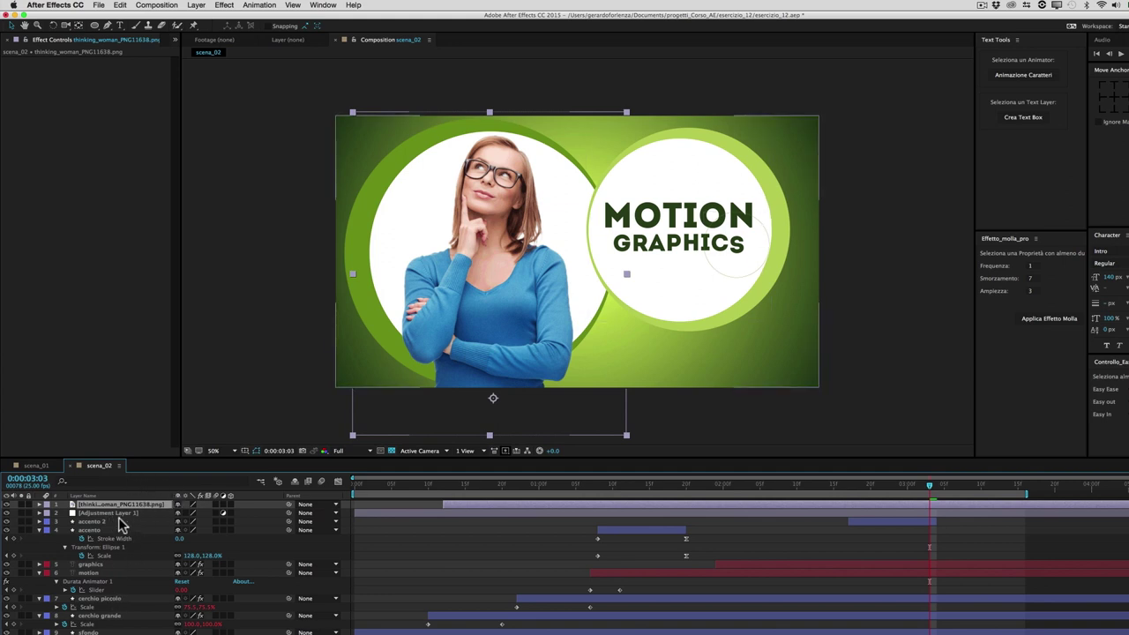
pyautogui.click(115, 512)
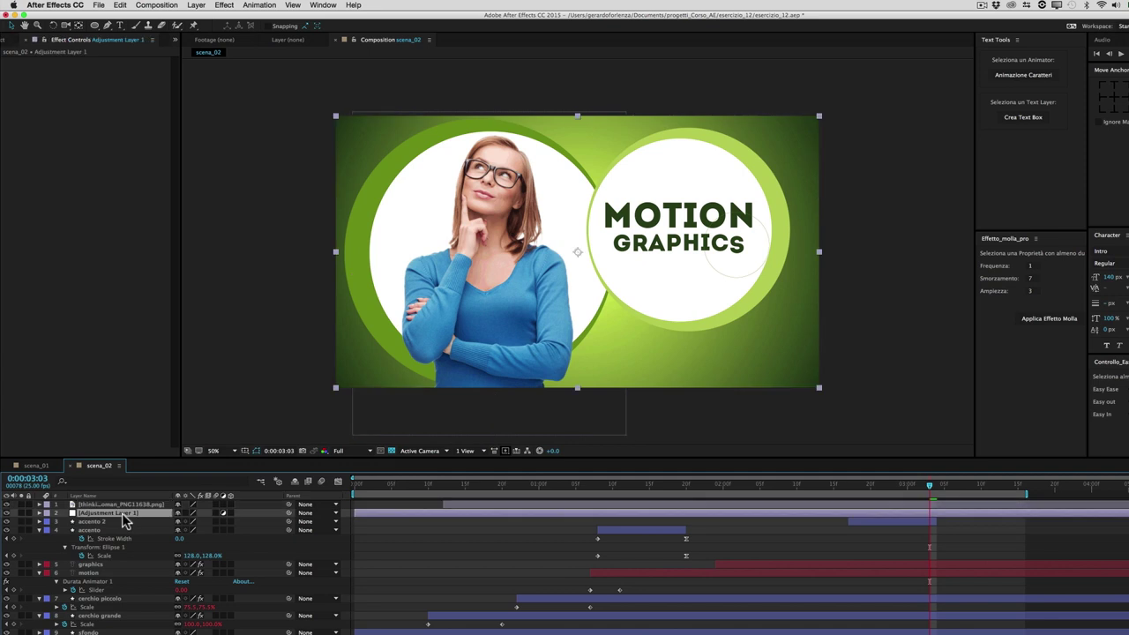
# Apply Tritone to the adjustment layer with blue midtones, tinting the background and rings blue.
pyautogui.click(224, 6)
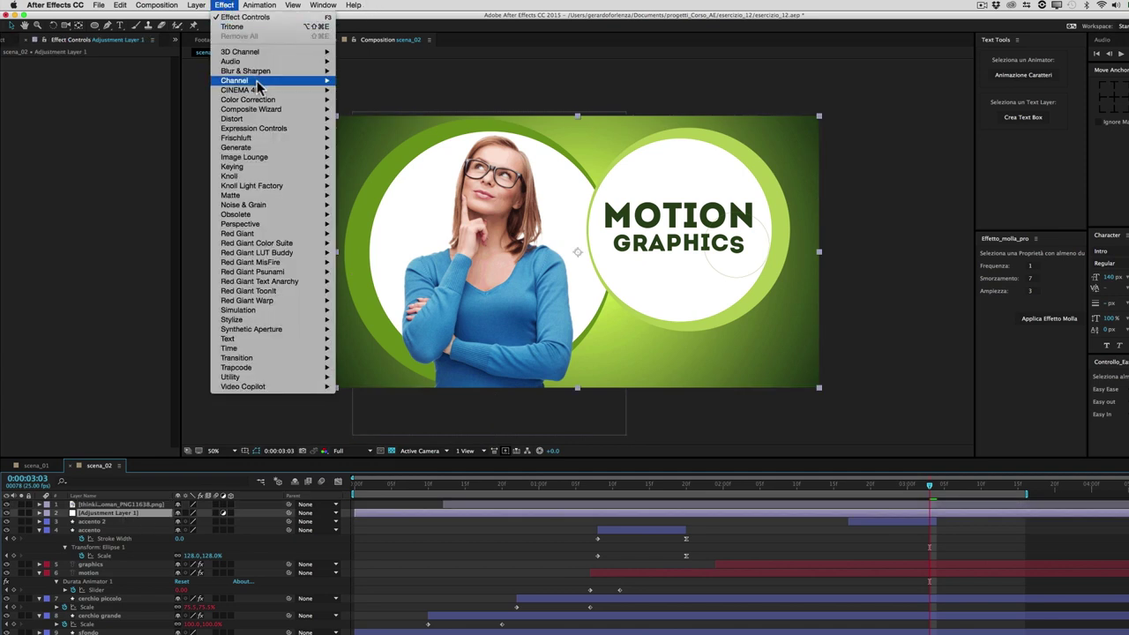
pyautogui.moveTo(256, 103)
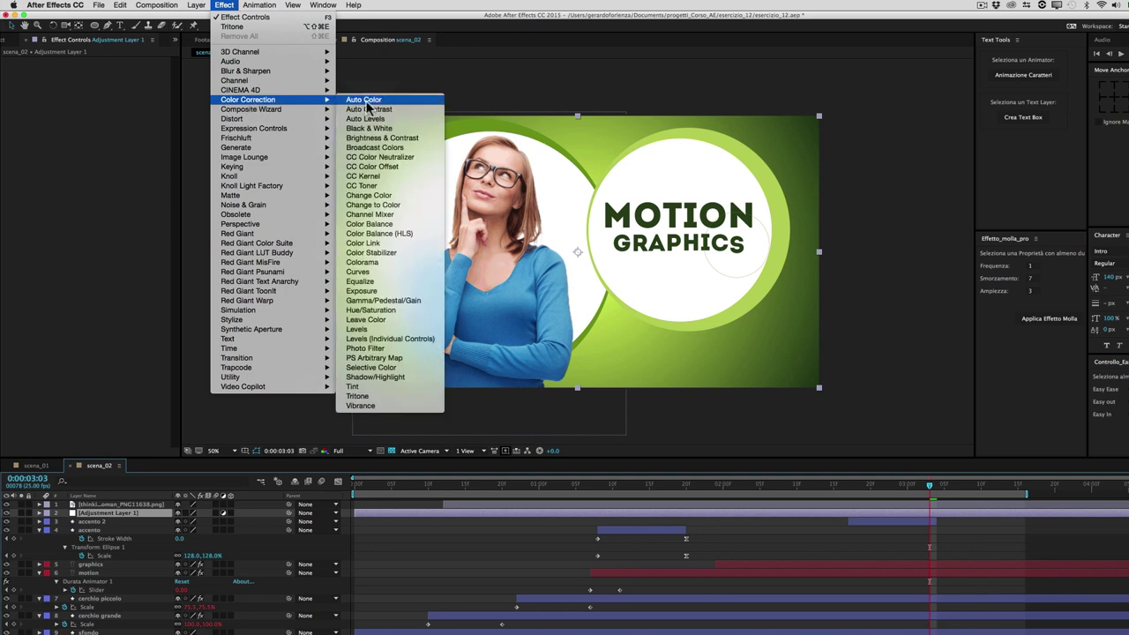
pyautogui.click(357, 396)
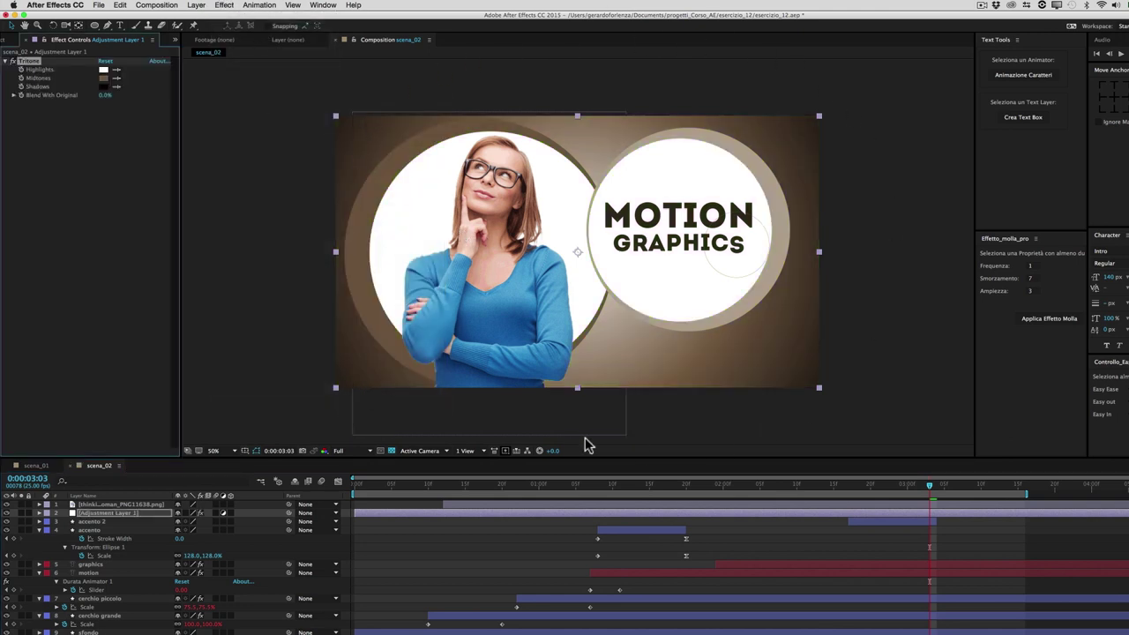
pyautogui.click(118, 79)
pyautogui.click(526, 300)
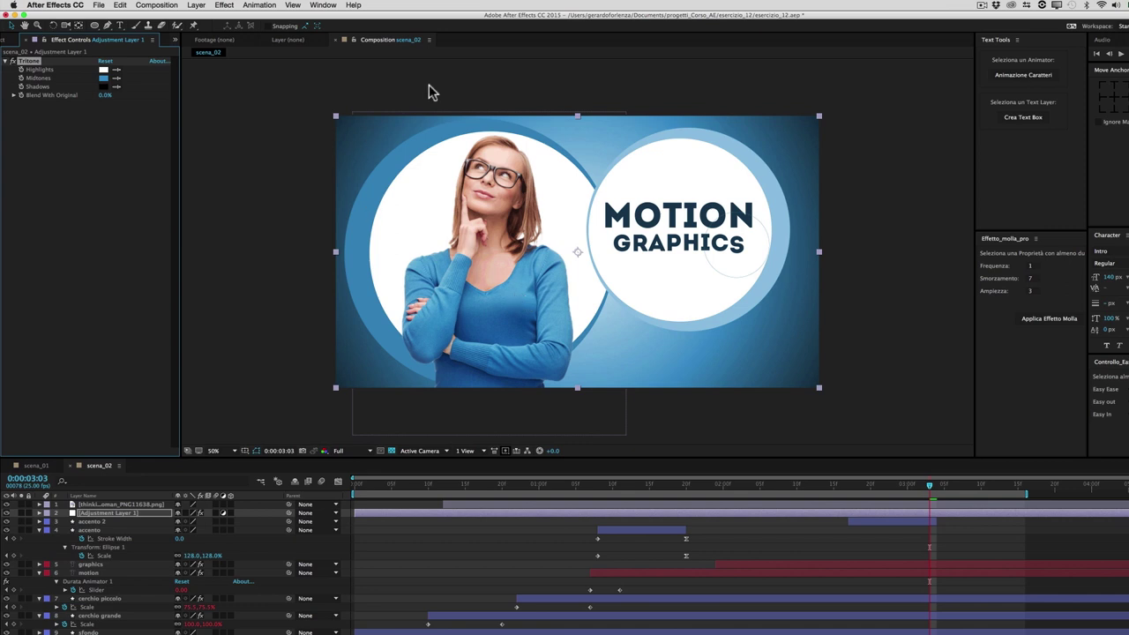
pyautogui.moveTo(931, 486)
pyautogui.mouseDown()
pyautogui.moveTo(688, 488)
pyautogui.moveTo(936, 486)
pyautogui.mouseUp()
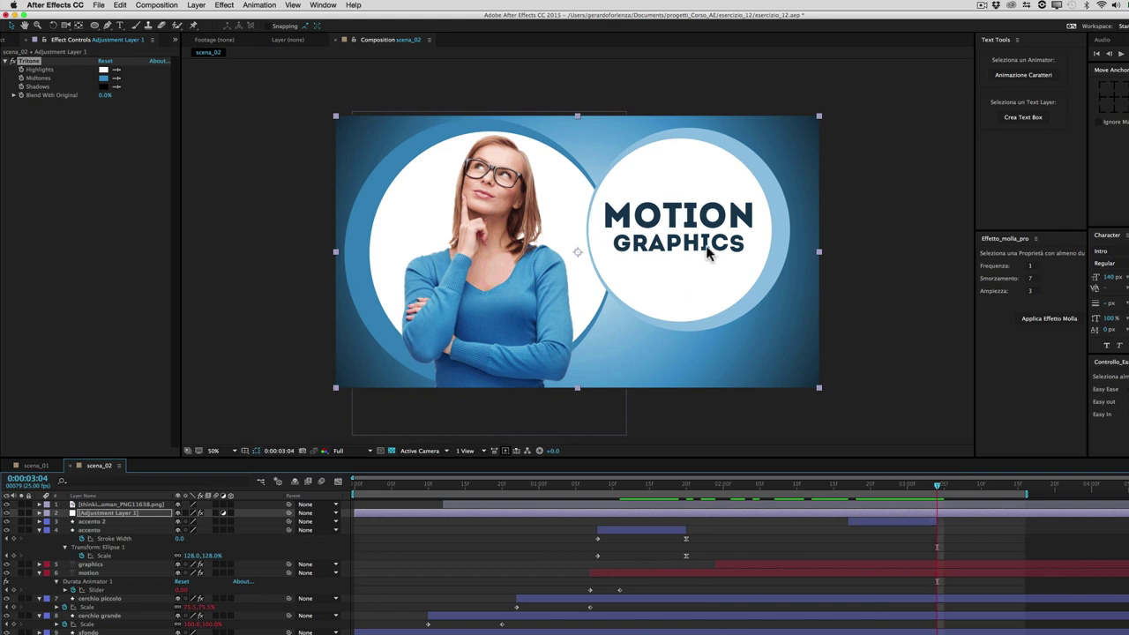
# Retype the MOTION title line as 'after effects' and shift it slightly up.
pyautogui.click(99, 574)
pyautogui.doubleClick(89, 574)
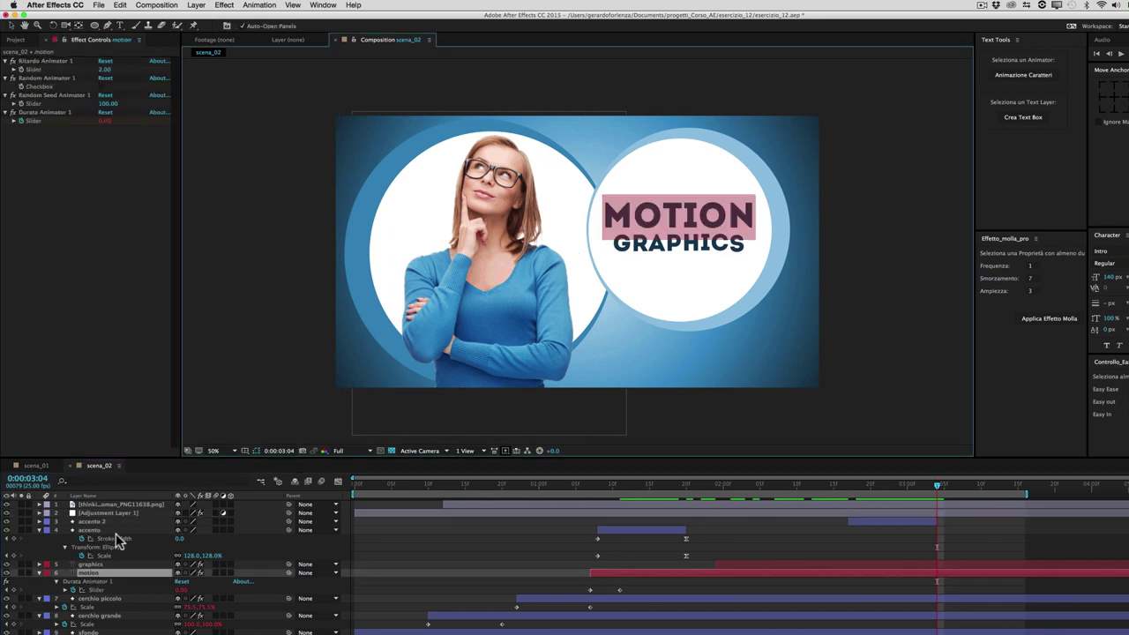
pyautogui.write('after effects')
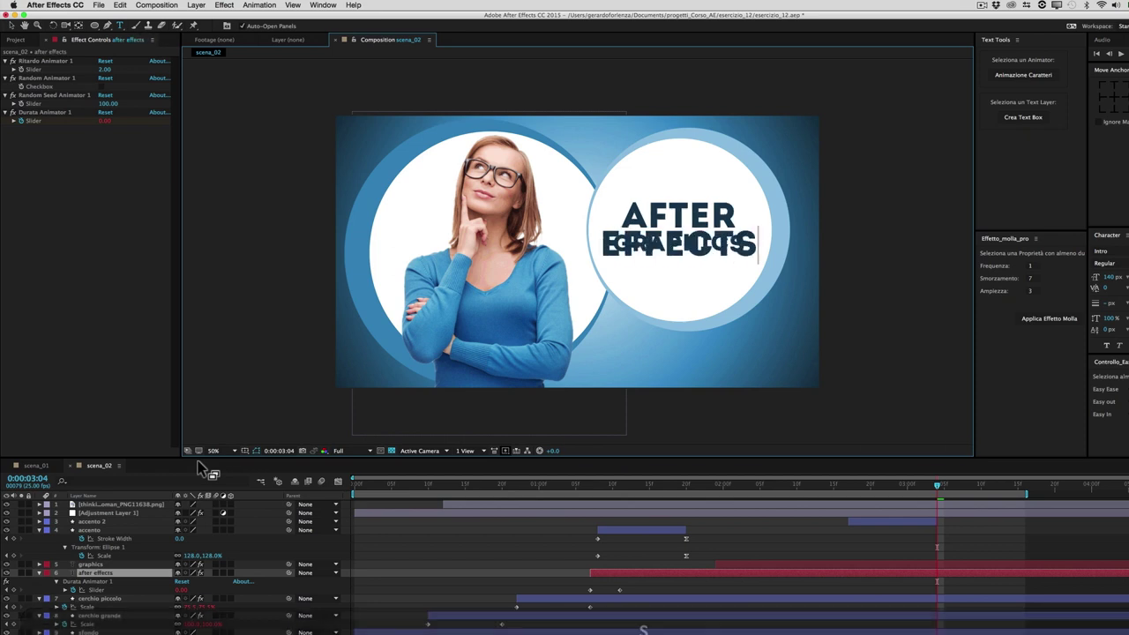
pyautogui.click(11, 25)
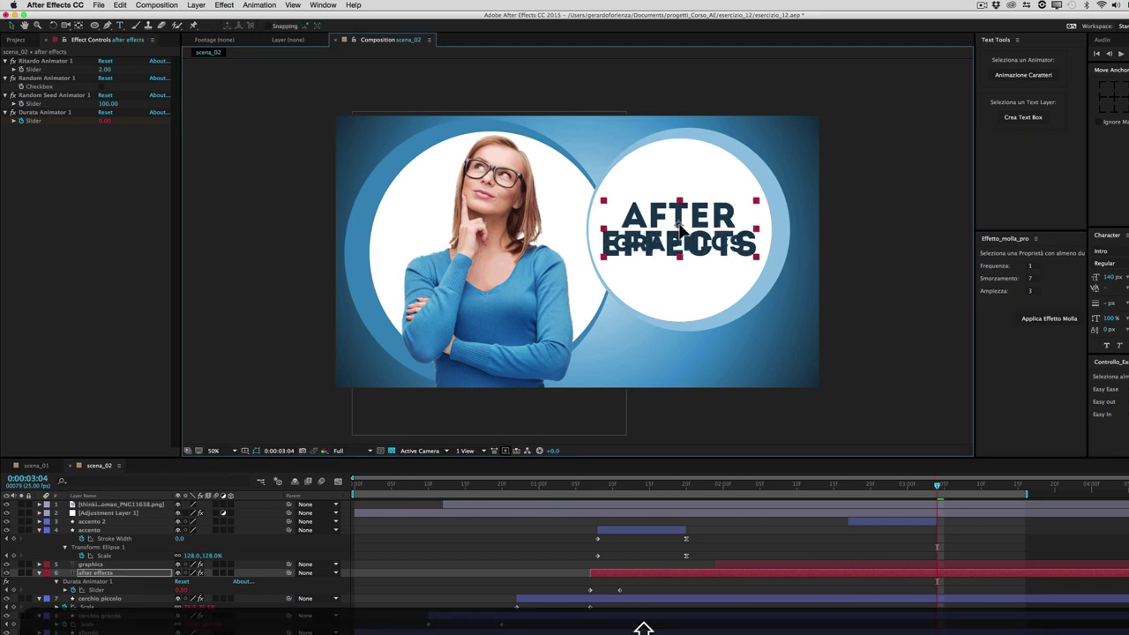
pyautogui.moveTo(680, 236); pyautogui.dragTo(681, 224)
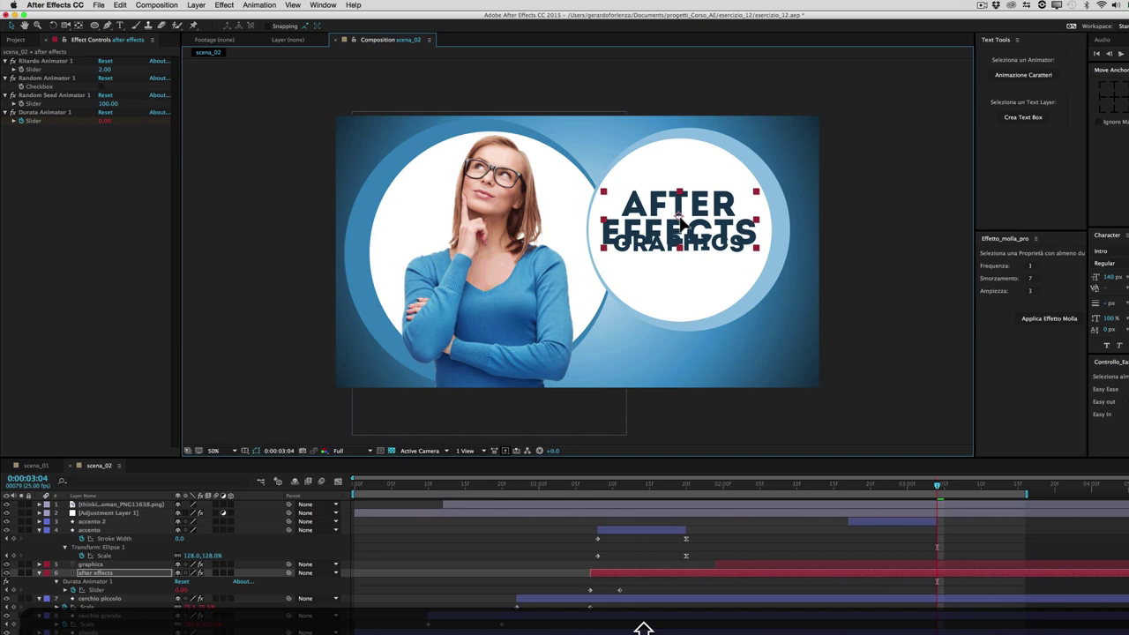
# Replace GRAPHICS with 'tutorials', move it below EFFECTS, and preview the animation.
pyautogui.click(99, 565)
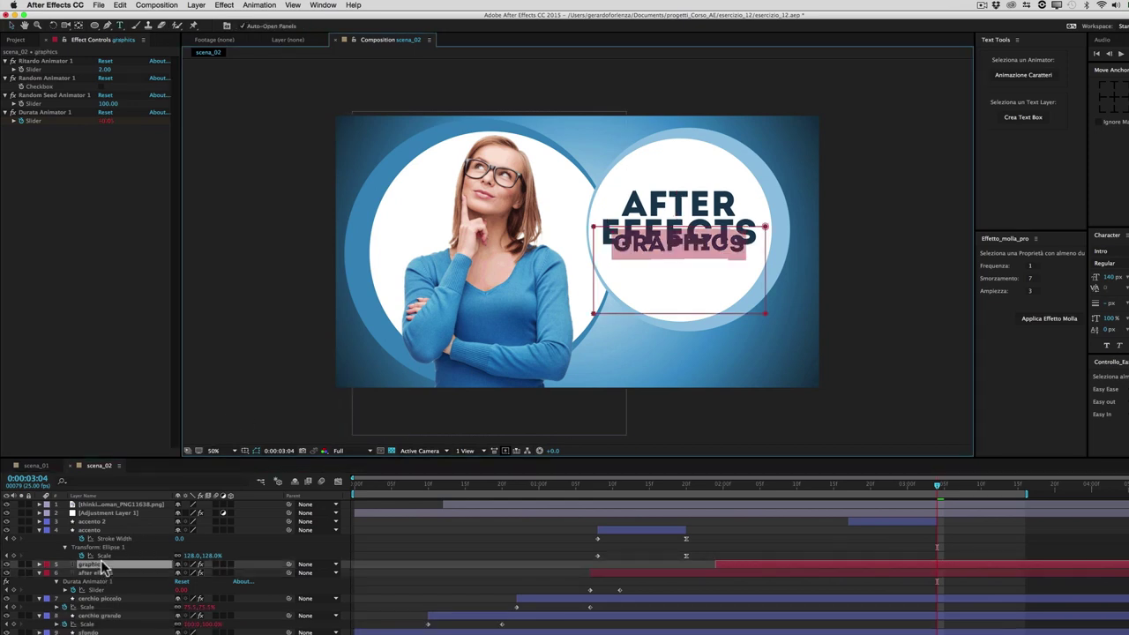
pyautogui.write('tutorials')
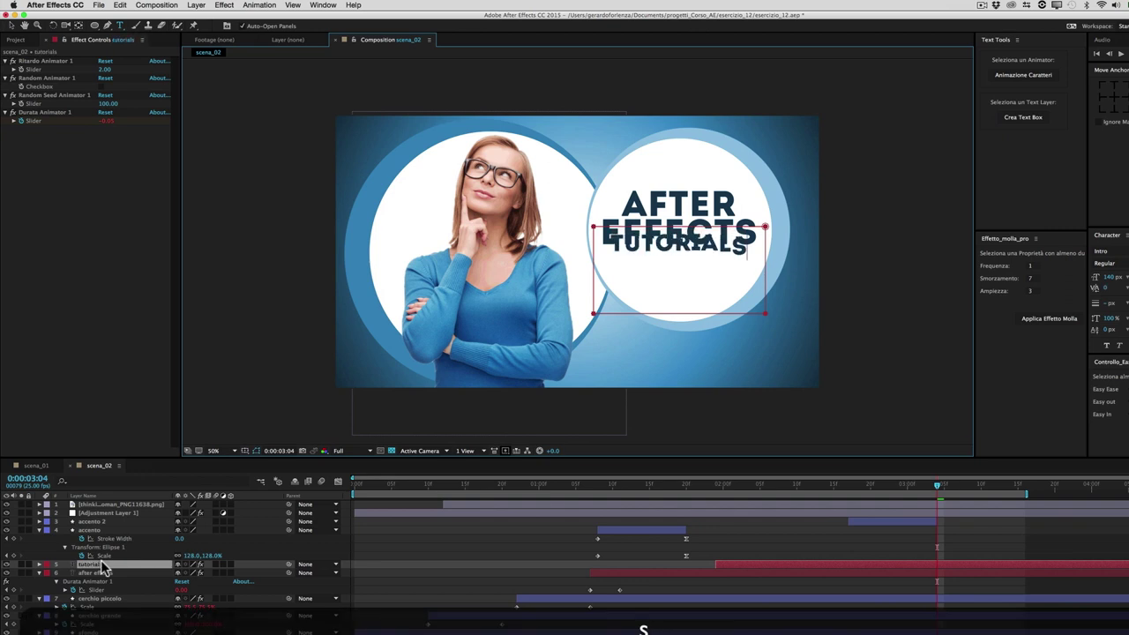
pyautogui.write('v')
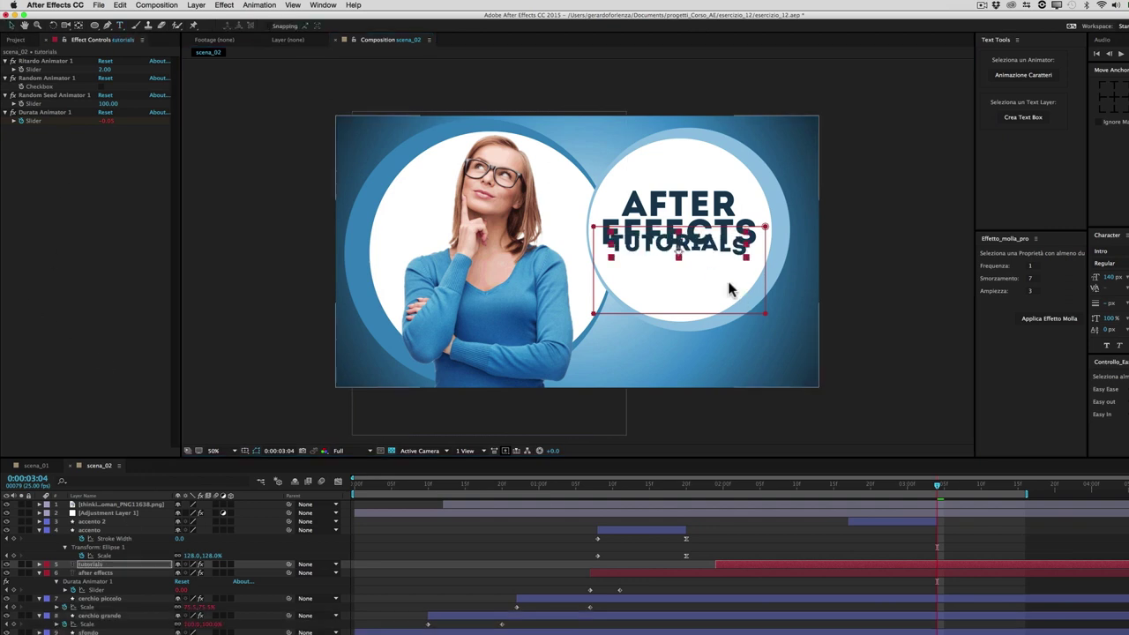
pyautogui.moveTo(680, 255); pyautogui.dragTo(680, 267)
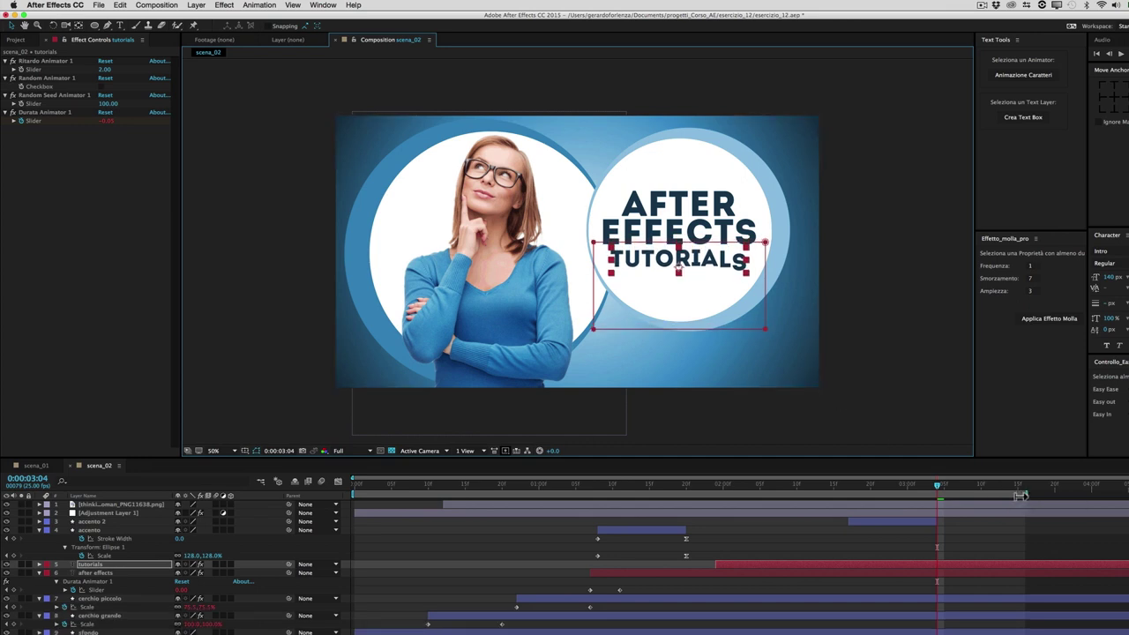
pyautogui.press('space')
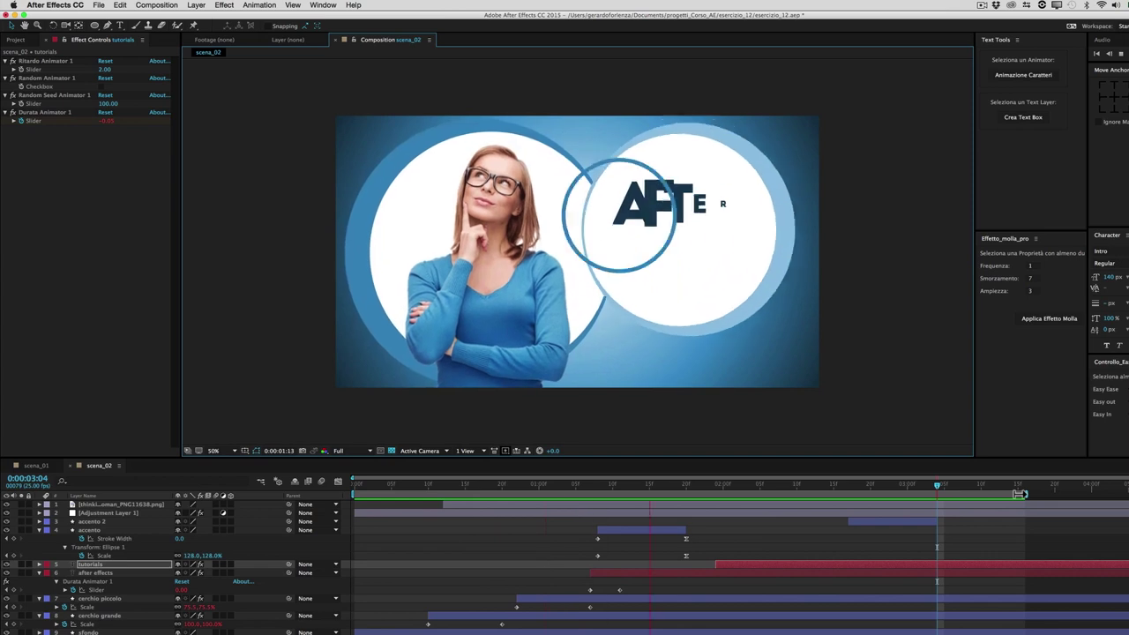
# Nudge the accento 2 ring a few pixels down and right behind the finished title.
pyautogui.press('space')
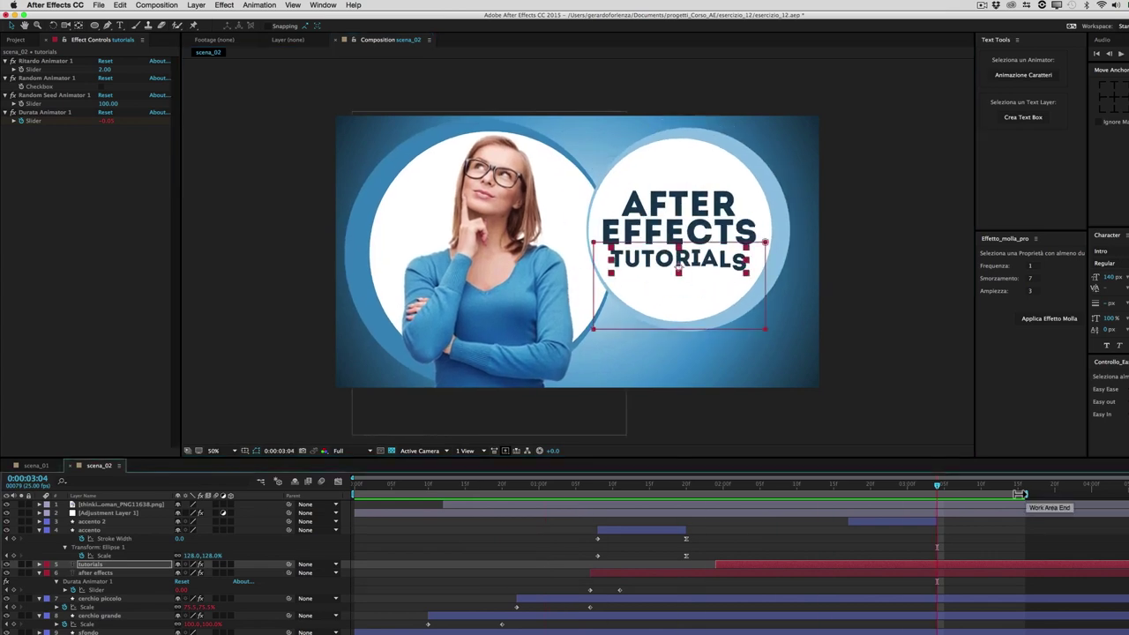
pyautogui.moveTo(943, 483); pyautogui.dragTo(634, 497)
pyautogui.click(648, 529)
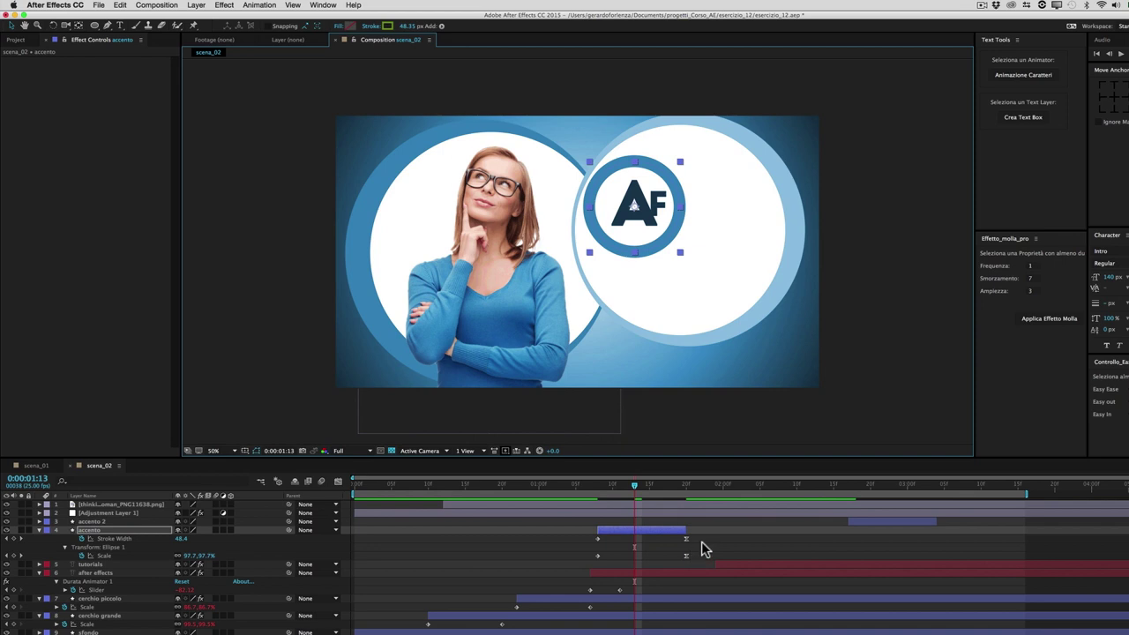
pyautogui.moveTo(860, 485); pyautogui.dragTo(908, 485)
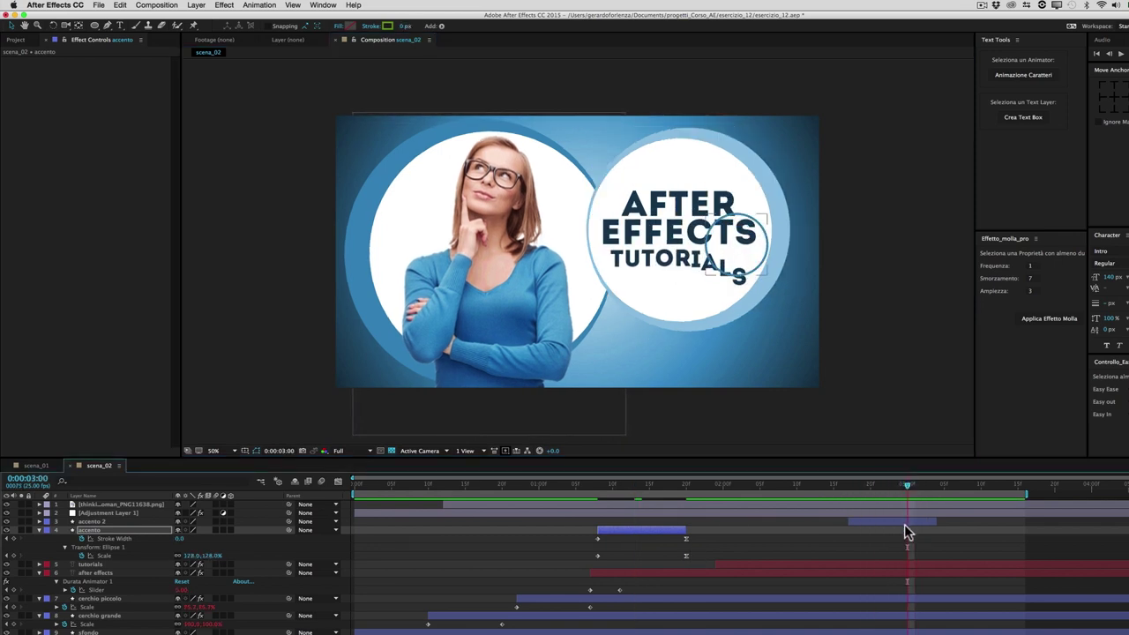
pyautogui.click(907, 523)
pyautogui.moveTo(739, 256); pyautogui.dragTo(743, 264)
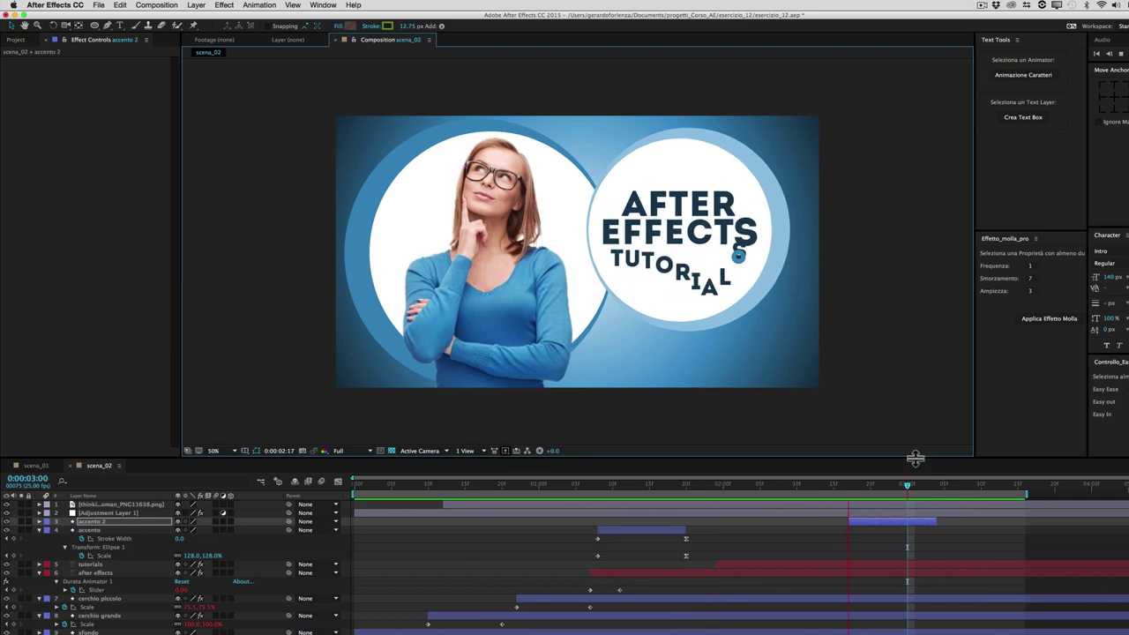
pyautogui.moveTo(882, 484); pyautogui.dragTo(971, 488)
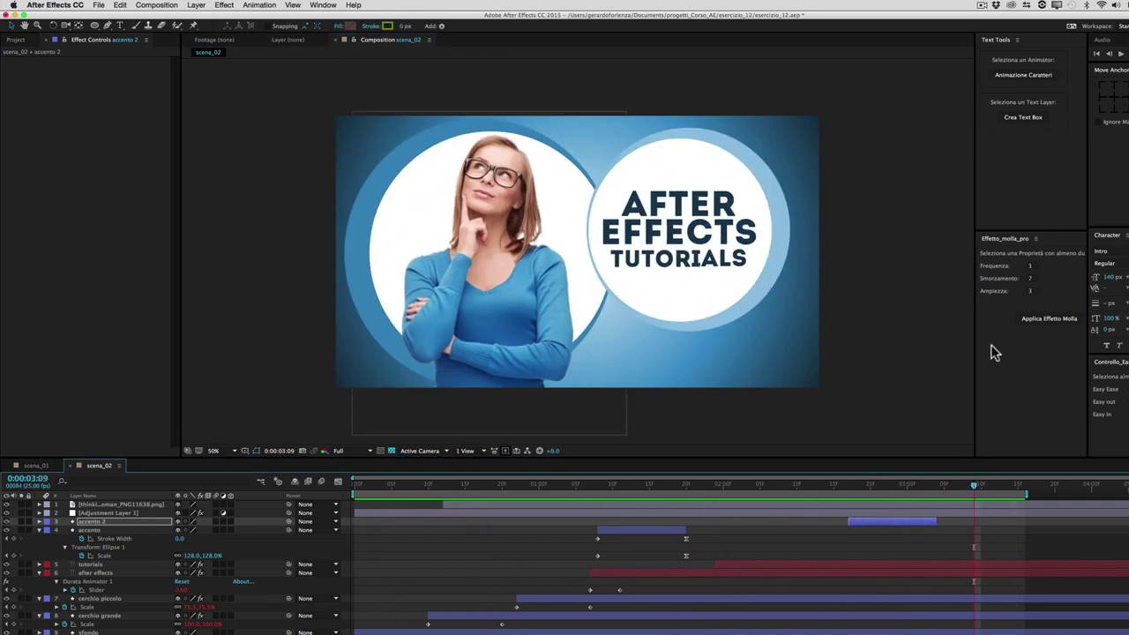
# Duplicate scena_02 as scena_03 and open it in the viewer and timeline.
pyautogui.click(15, 39)
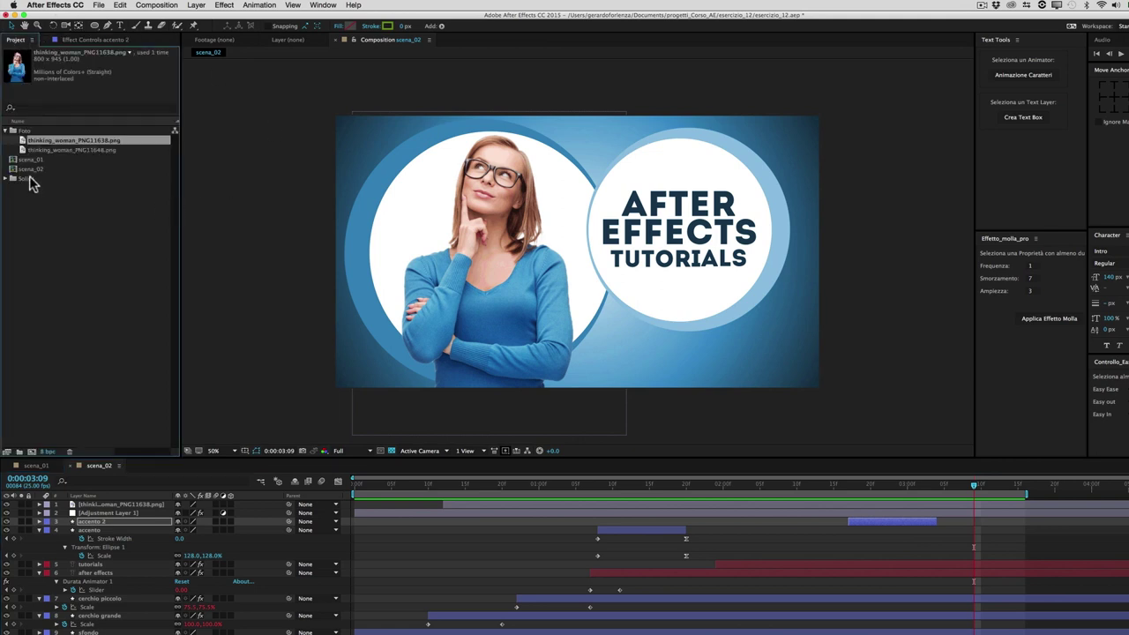
pyautogui.click(27, 168)
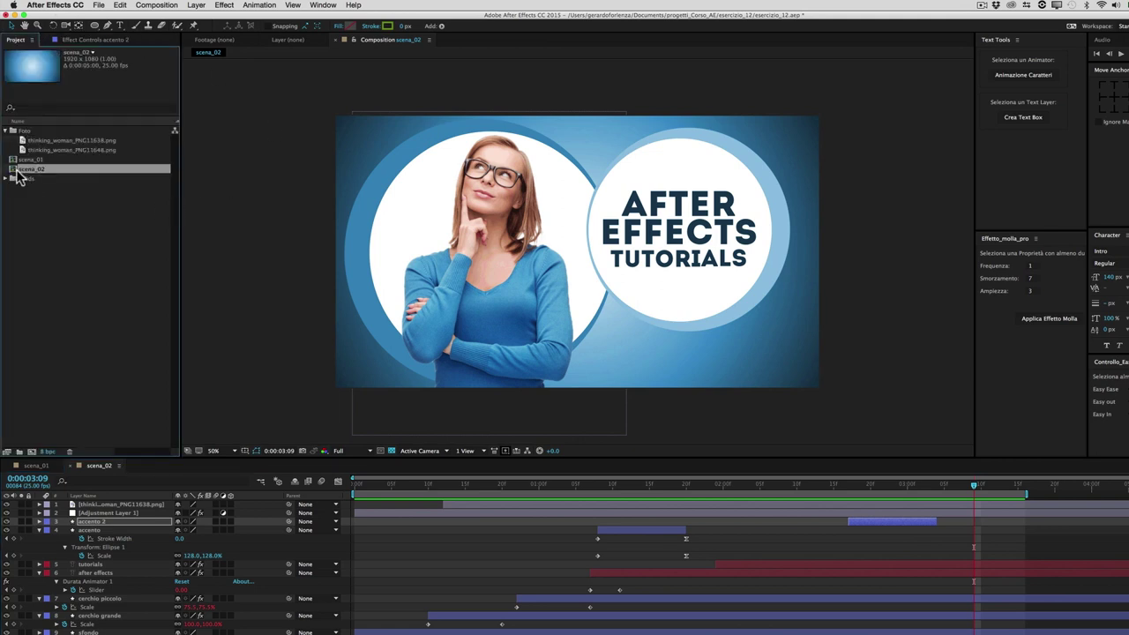
pyautogui.press('super+d')
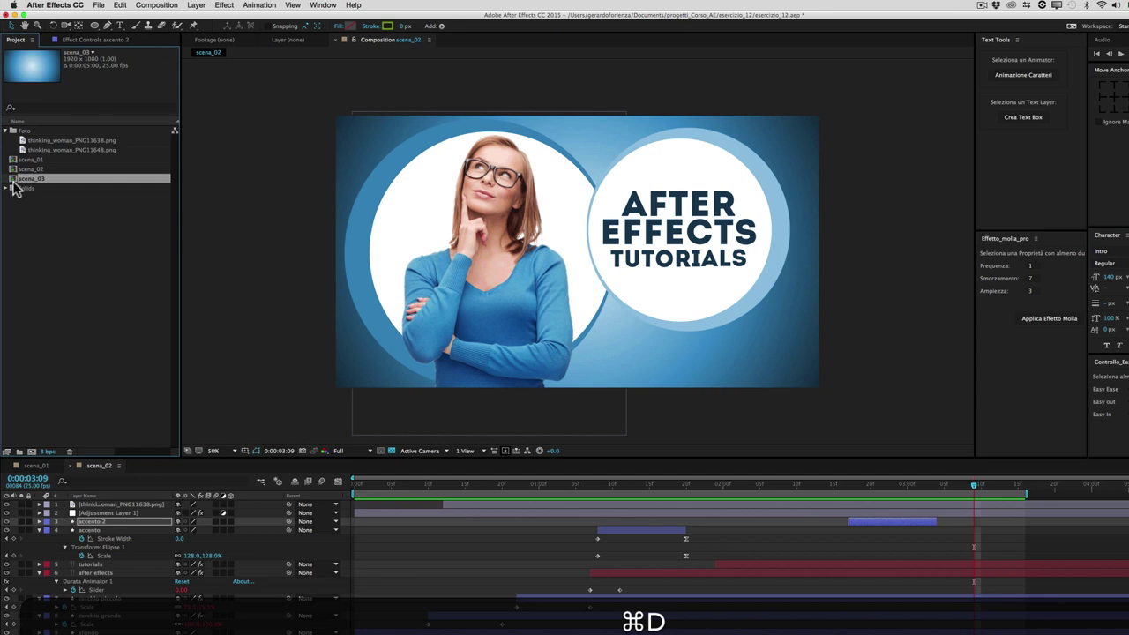
pyautogui.doubleClick(14, 179)
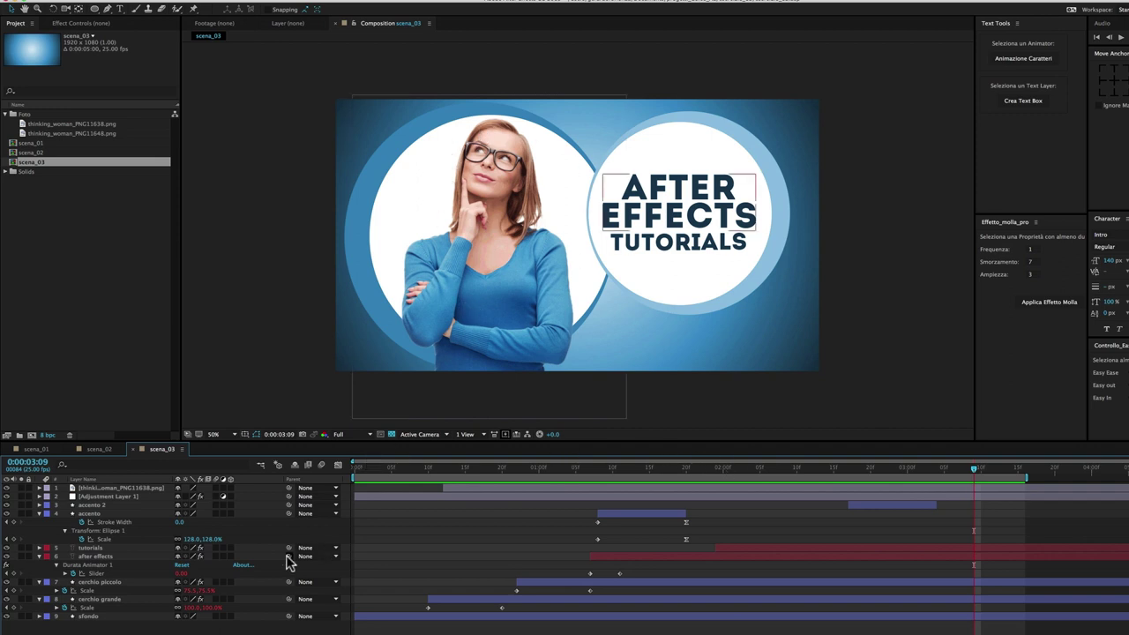
pyautogui.click(121, 548)
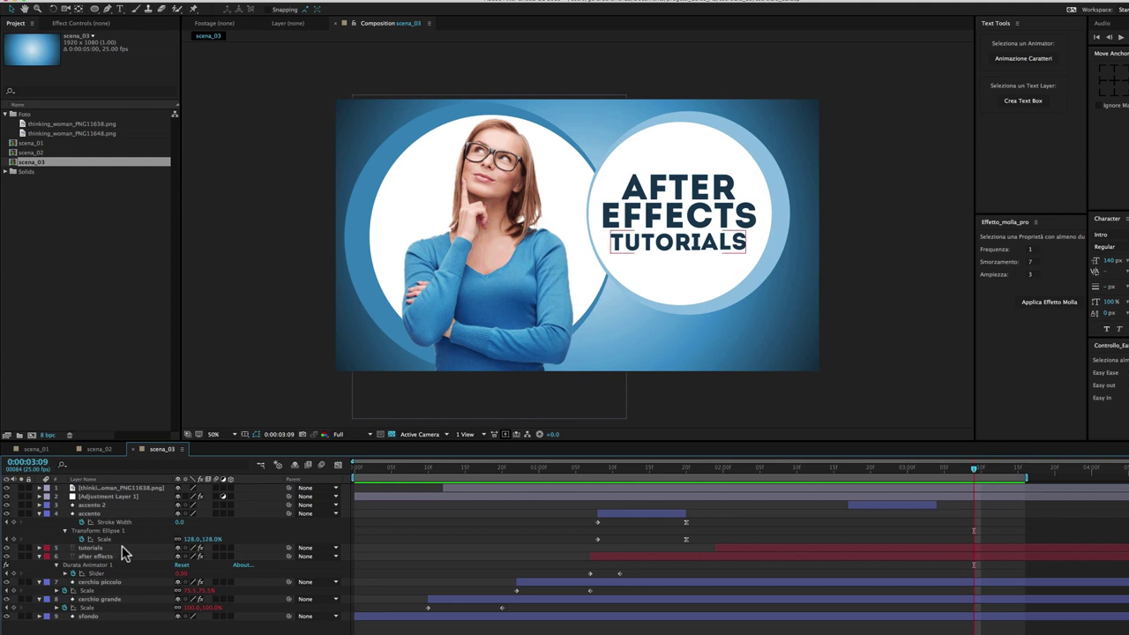
pyautogui.click(131, 485)
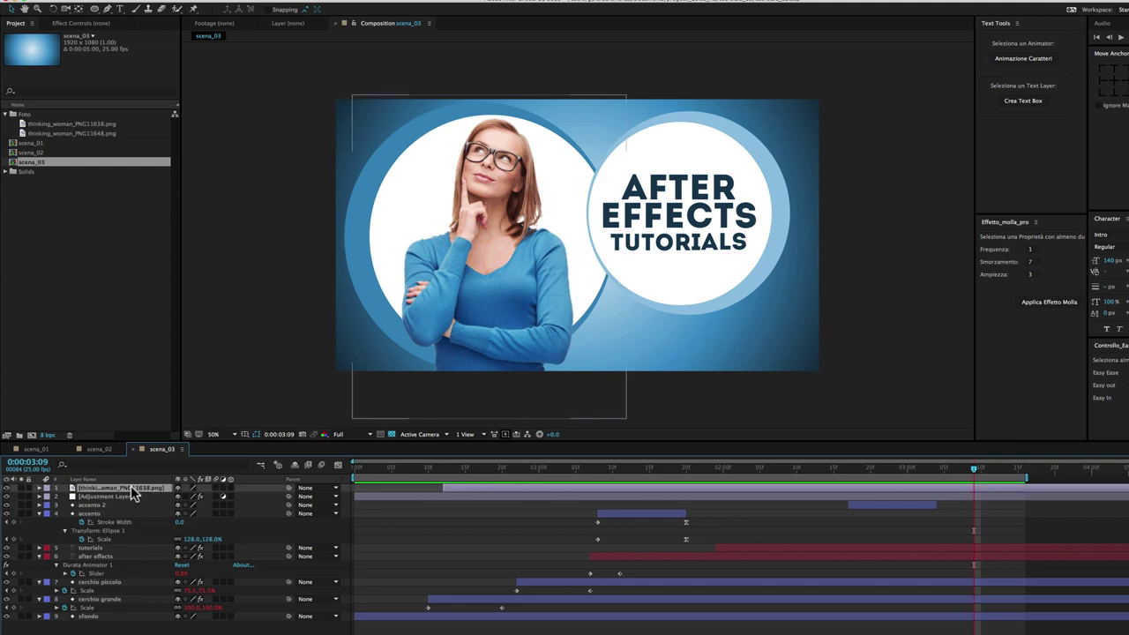
# Delete the woman image and large circle, then select the small circle, title and accent layers.
pyautogui.keyDown('super'); pyautogui.click(116, 601); pyautogui.keyUp('super')
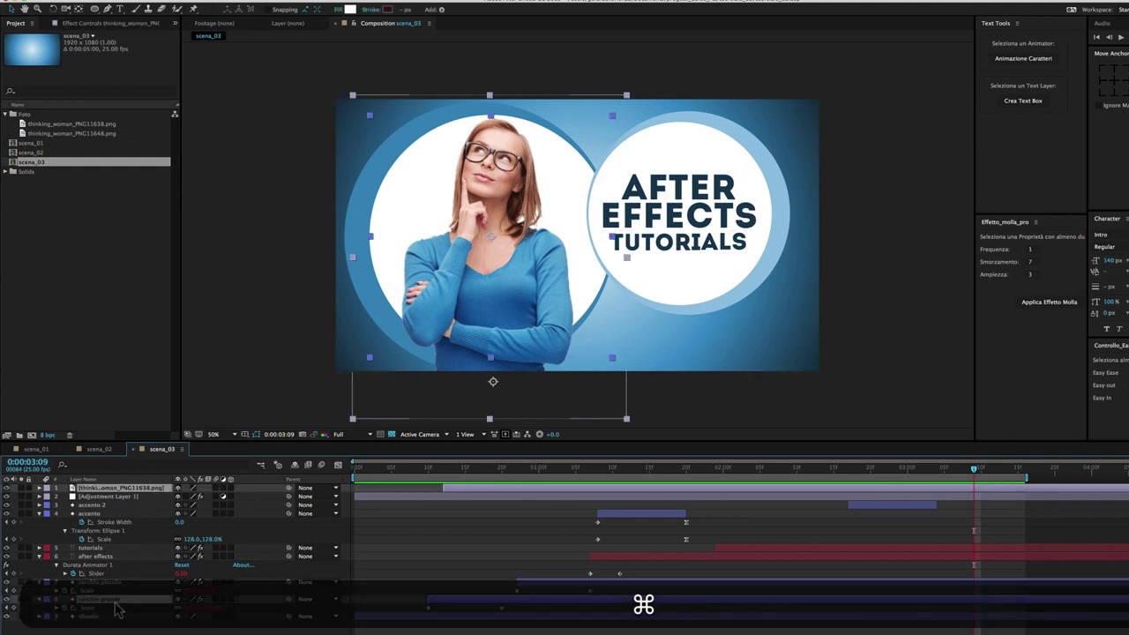
pyautogui.press('BackSpace')
pyautogui.click(129, 575)
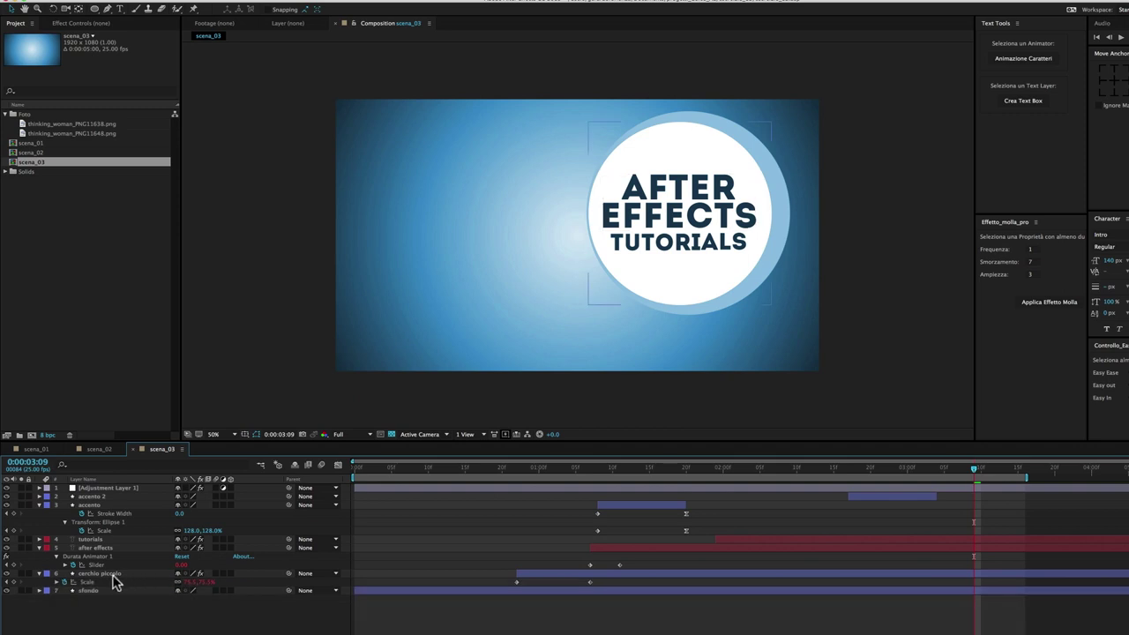
pyautogui.click(113, 575)
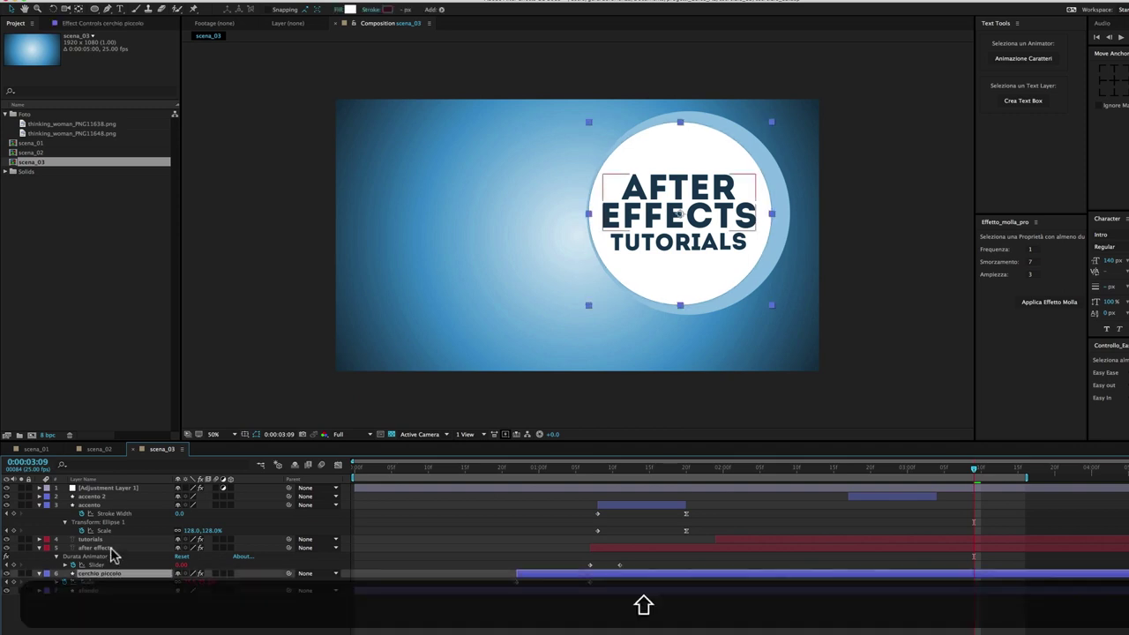
pyautogui.keyDown('shift'); pyautogui.click(113, 548); pyautogui.keyUp('shift')
pyautogui.keyDown('shift'); pyautogui.click(113, 539); pyautogui.keyUp('shift')
pyautogui.keyDown('shift'); pyautogui.click(115, 506); pyautogui.keyUp('shift')
pyautogui.keyDown('shift'); pyautogui.click(115, 496); pyautogui.keyUp('shift')
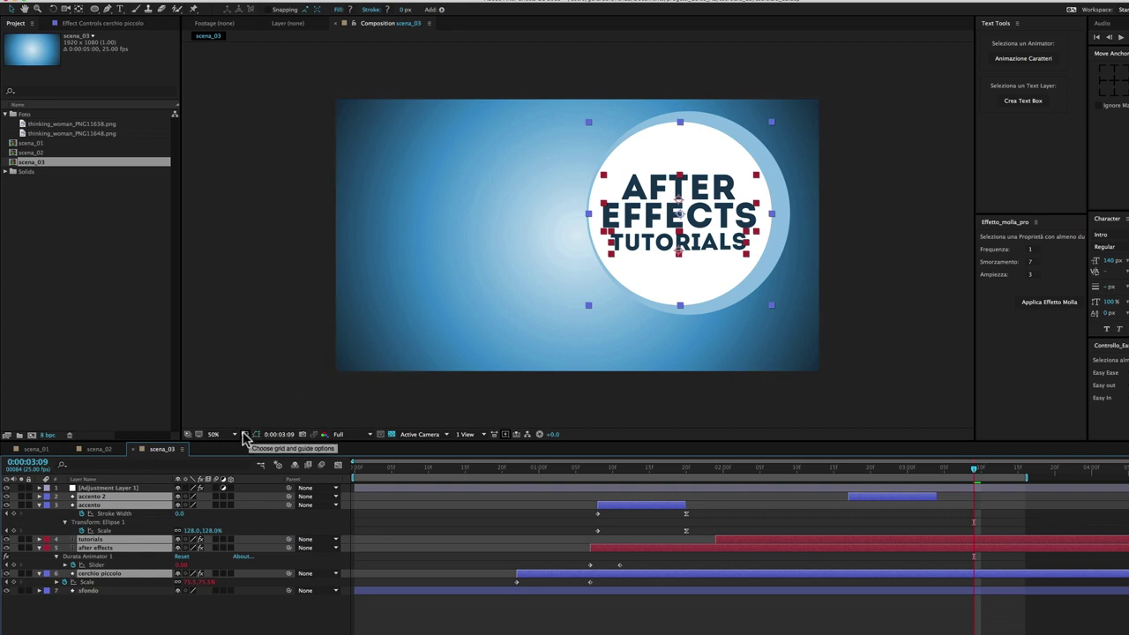
# Show Title/Action Safe guides and centre the circle and title in the composition.
pyautogui.click(245, 438)
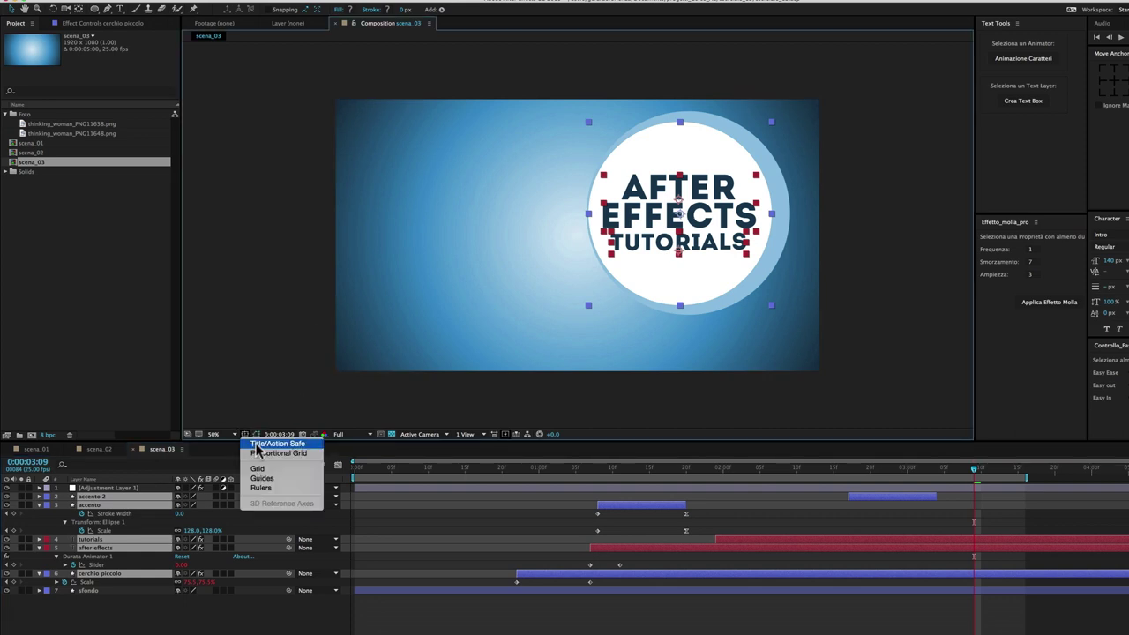
pyautogui.click(256, 446)
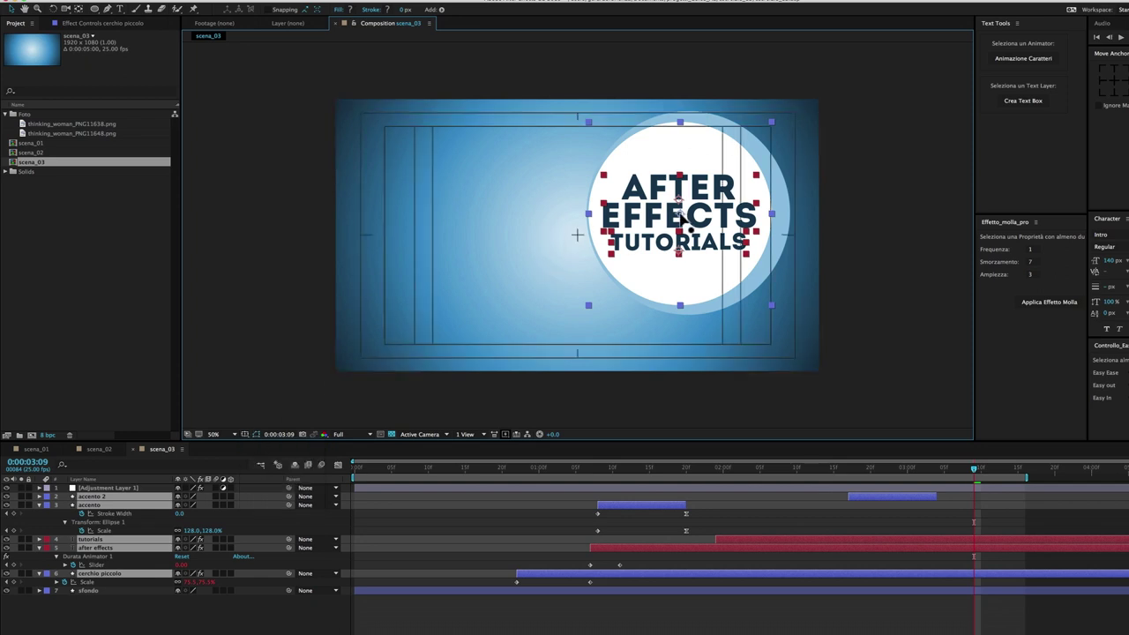
pyautogui.moveTo(682, 219); pyautogui.dragTo(583, 239)
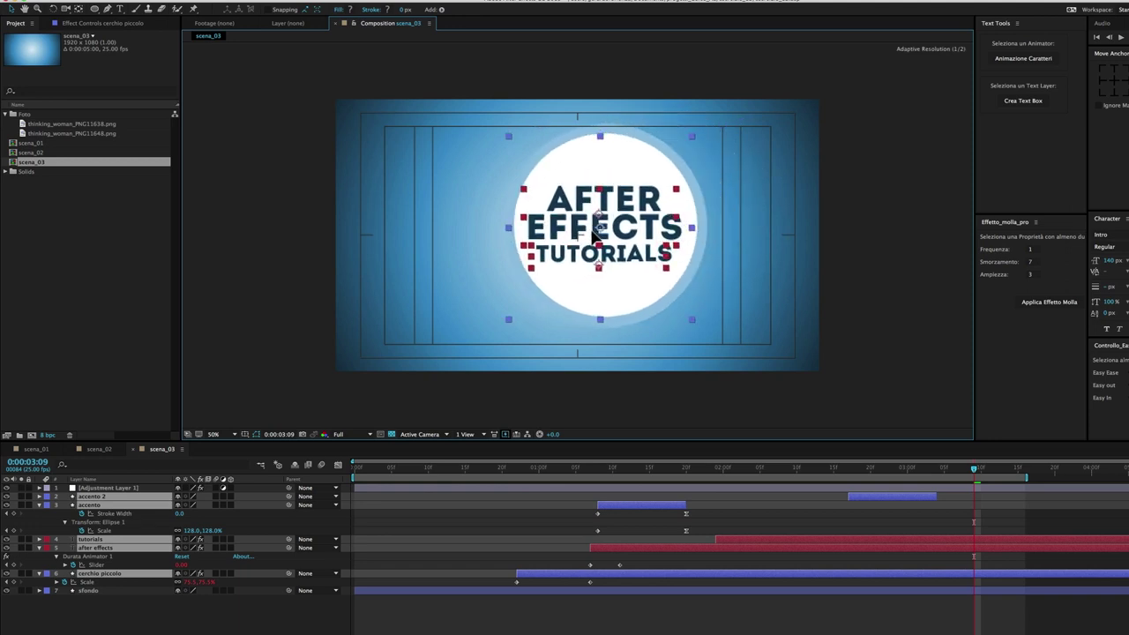
pyautogui.moveTo(582, 236); pyautogui.dragTo(577, 232)
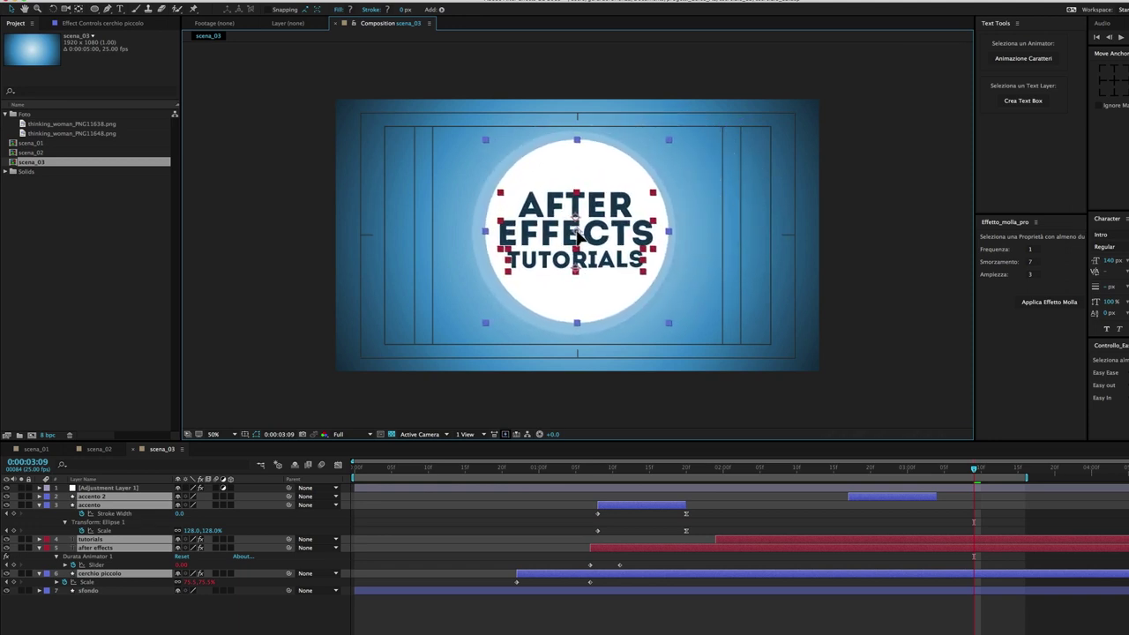
pyautogui.moveTo(860, 470)
pyautogui.mouseDown()
pyautogui.moveTo(770, 481)
pyautogui.moveTo(951, 481)
pyautogui.mouseUp()
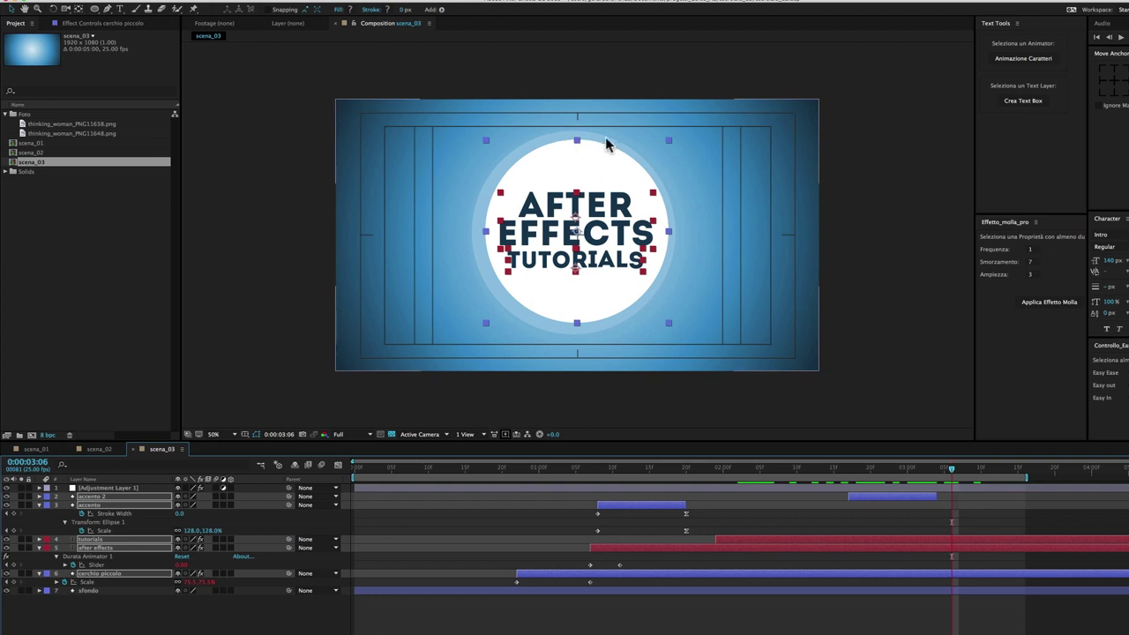
pyautogui.click(105, 615)
pyautogui.click(104, 574)
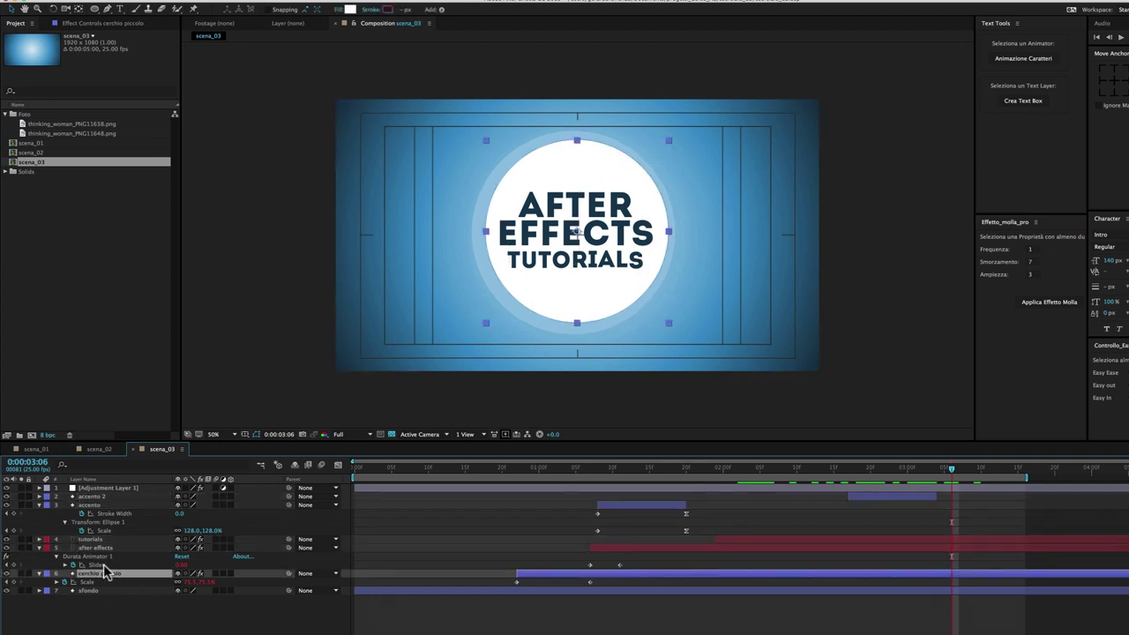
# Move the cerchio piccolo Radial Shadow light source to the circle centre, 962,534.
pyautogui.click(92, 23)
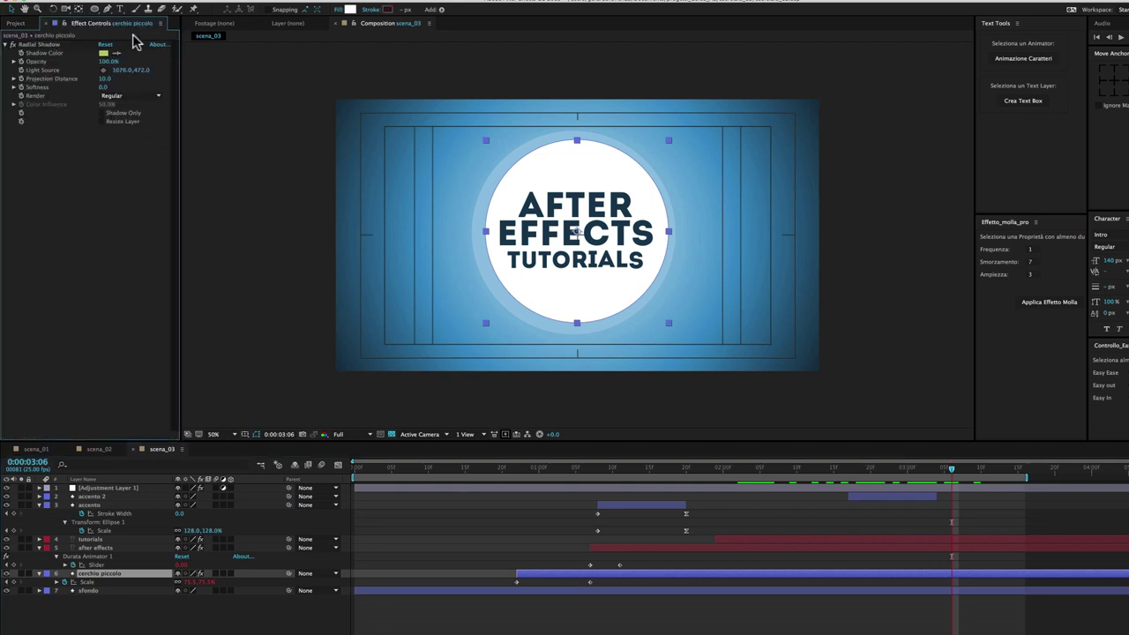
pyautogui.click(52, 43)
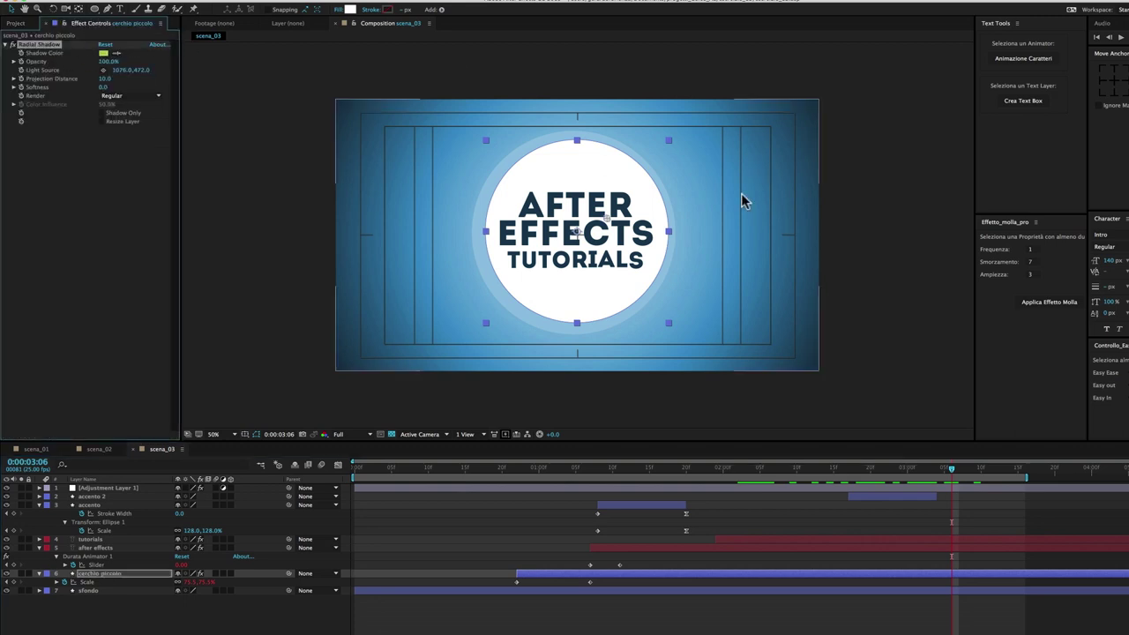
pyautogui.moveTo(608, 222); pyautogui.dragTo(578, 233)
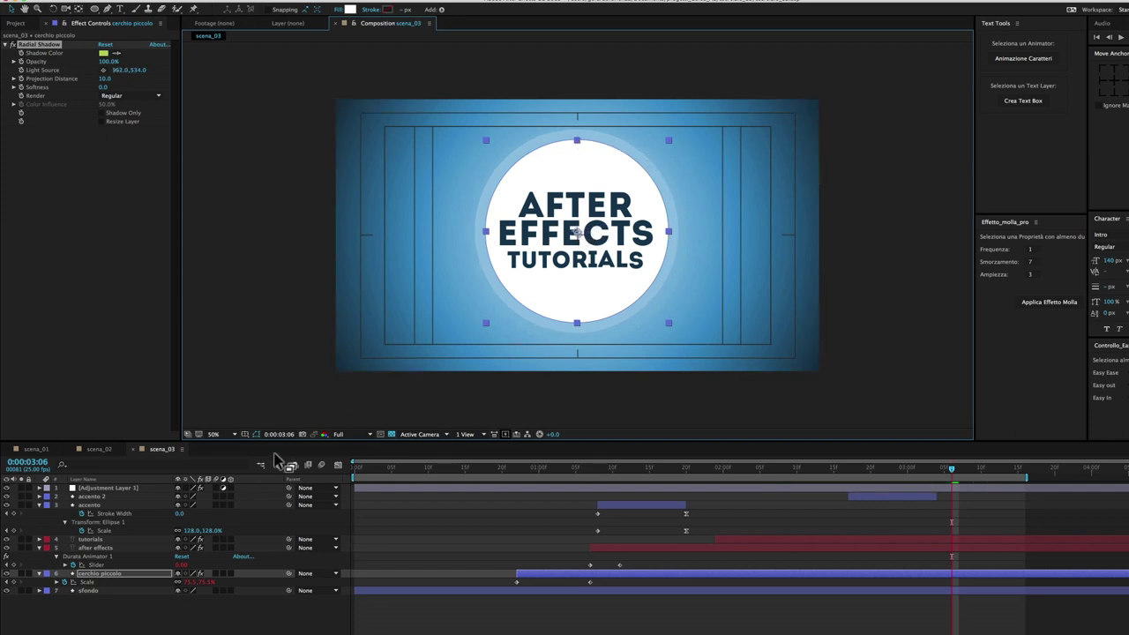
pyautogui.click(123, 490)
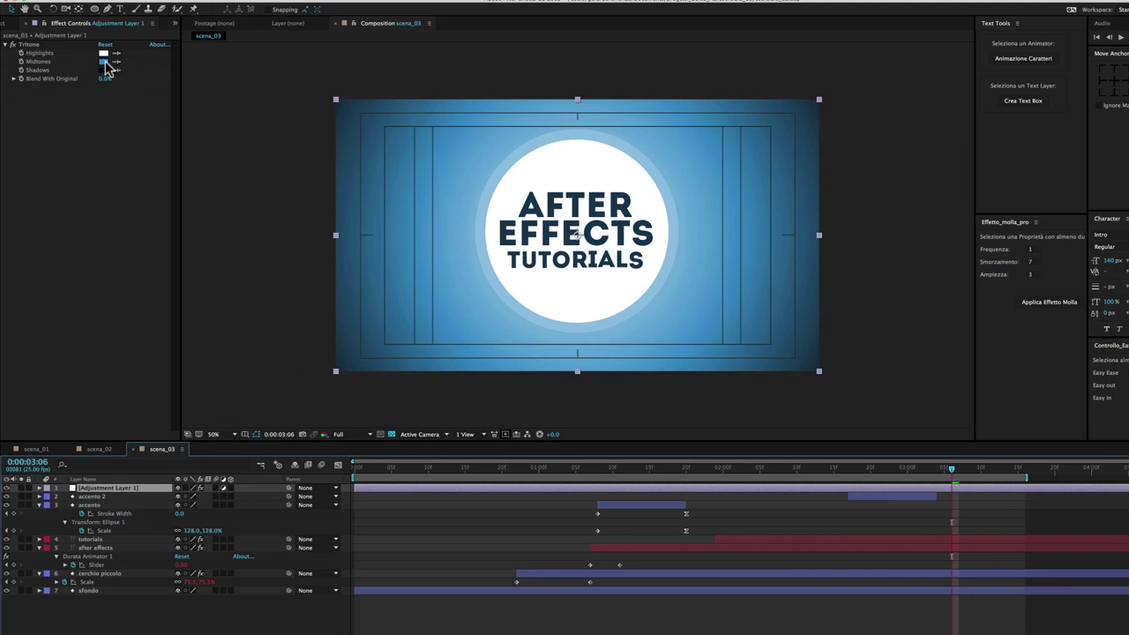
# Change the Tritone midtones colour to a slightly darker red.
pyautogui.click(104, 63)
pyautogui.moveTo(211, 182); pyautogui.dragTo(210, 253)
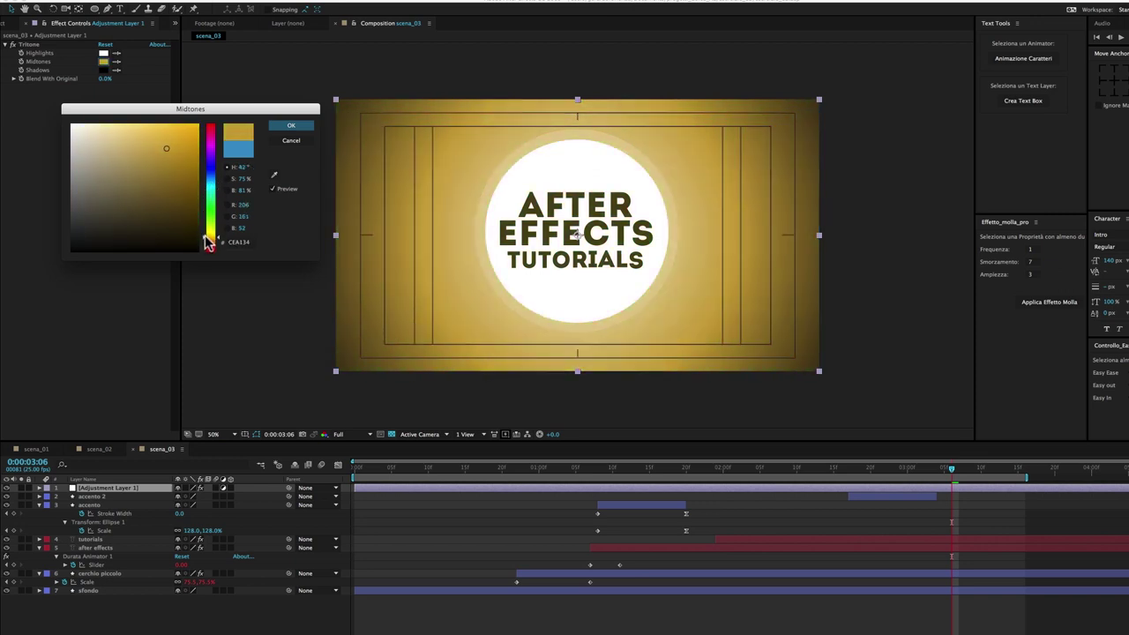
pyautogui.click(166, 149)
pyautogui.moveTo(165, 149); pyautogui.dragTo(162, 148)
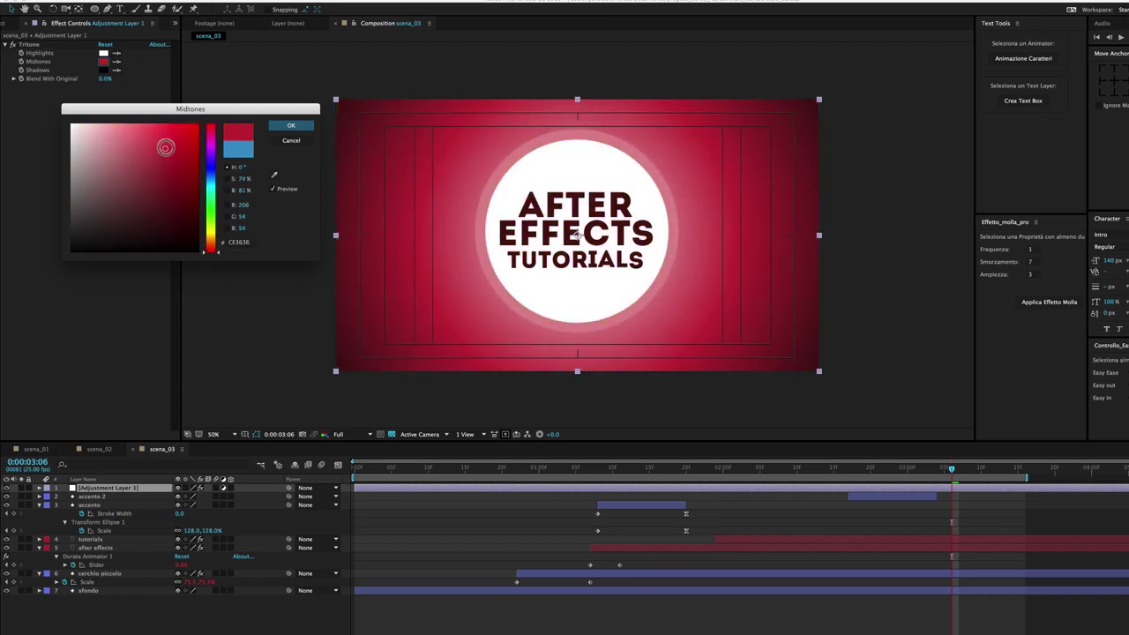
pyautogui.click(302, 125)
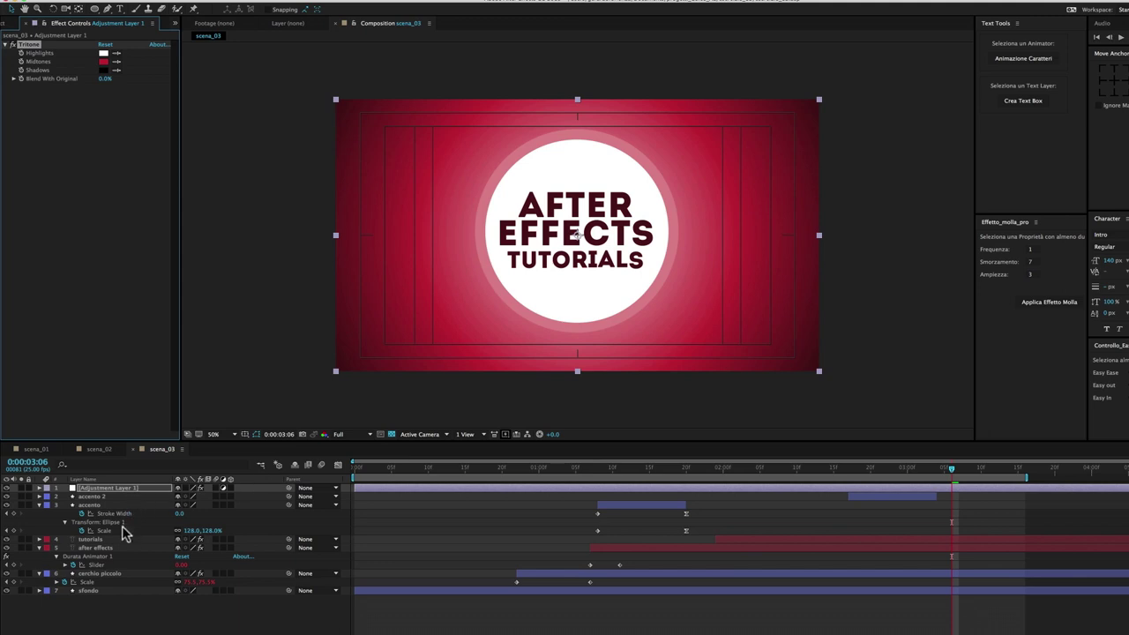
# Retype 'after effects' as MG, scale it up, move it toward TUTORIALS and tighten its tracking.
pyautogui.click(111, 548)
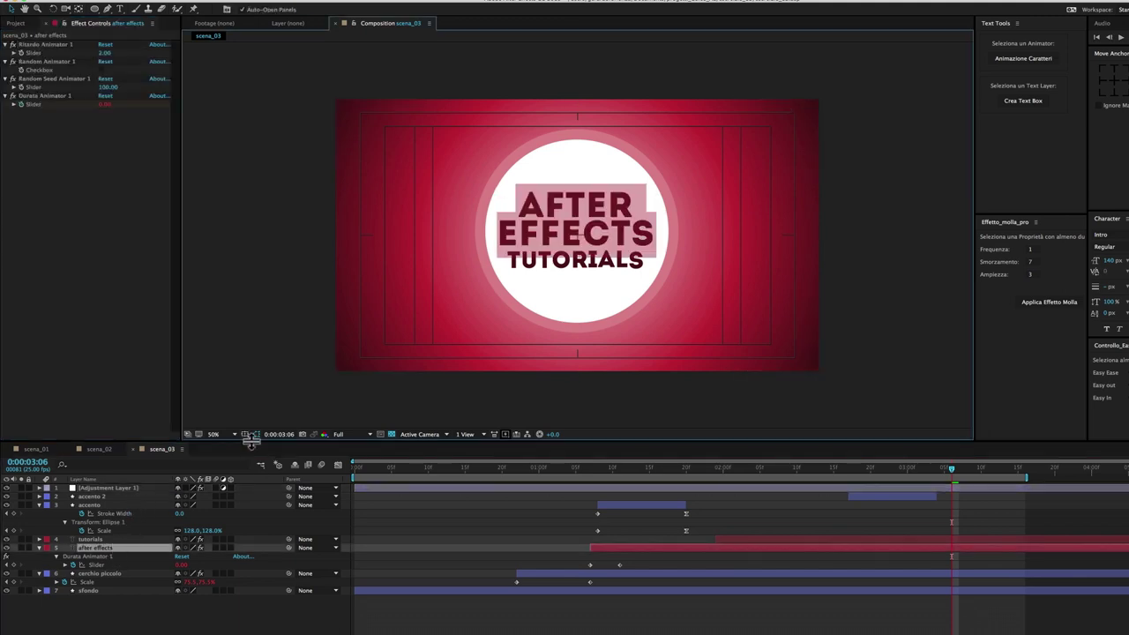
pyautogui.press('shift')
pyautogui.write('MG')
pyautogui.click(10, 8)
pyautogui.moveTo(607, 191); pyautogui.dragTo(650, 151)
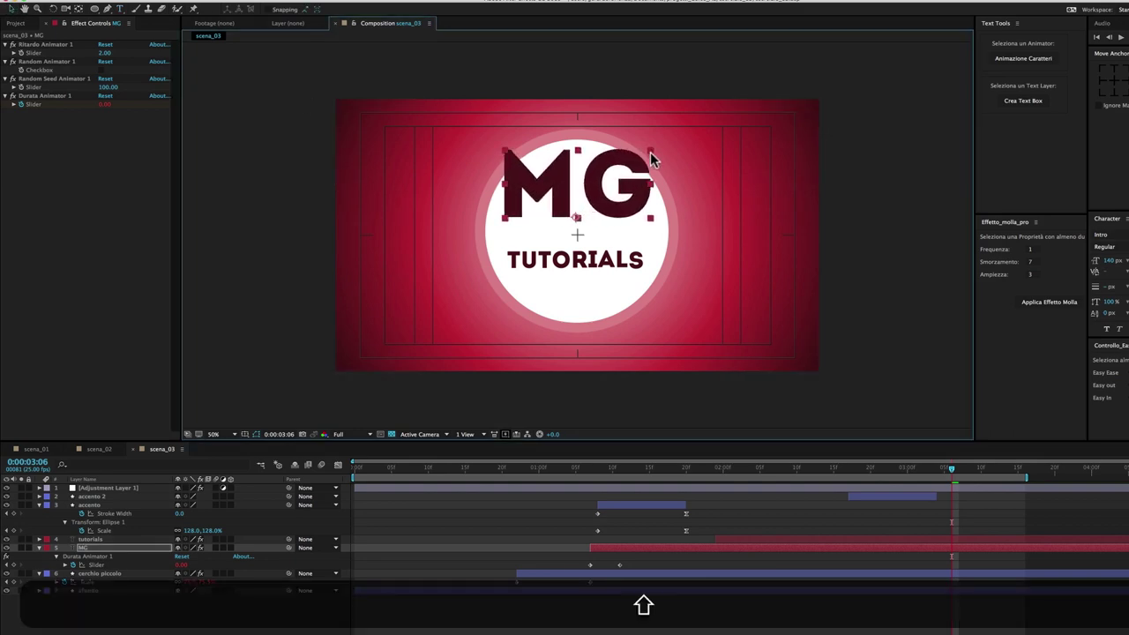
pyautogui.moveTo(578, 225); pyautogui.dragTo(579, 250)
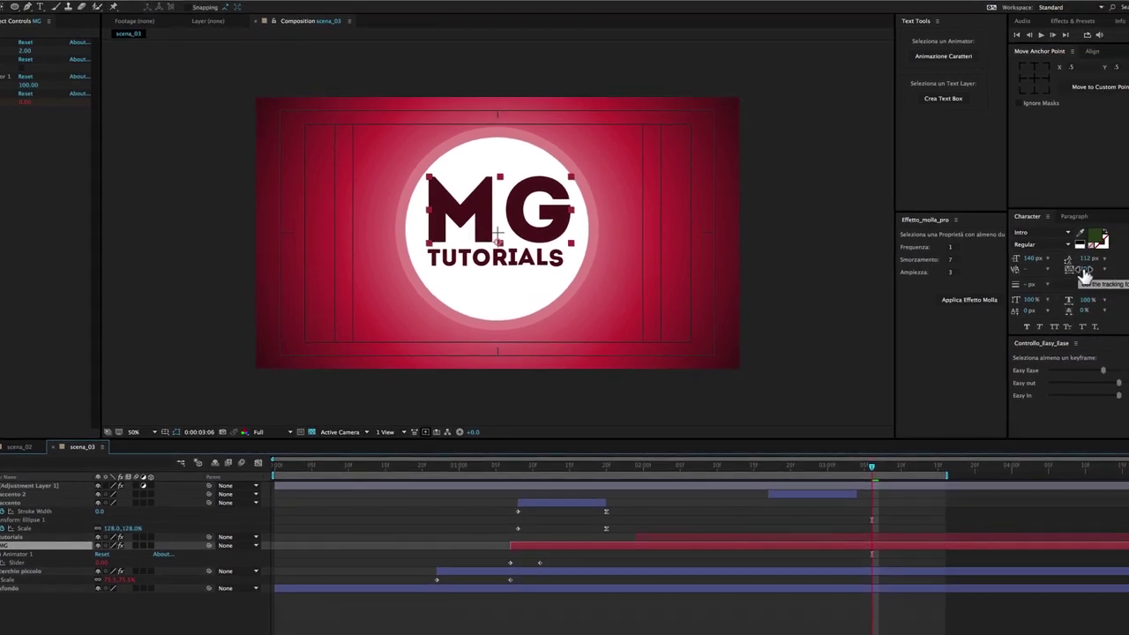
pyautogui.moveTo(1076, 274); pyautogui.dragTo(1038, 274)
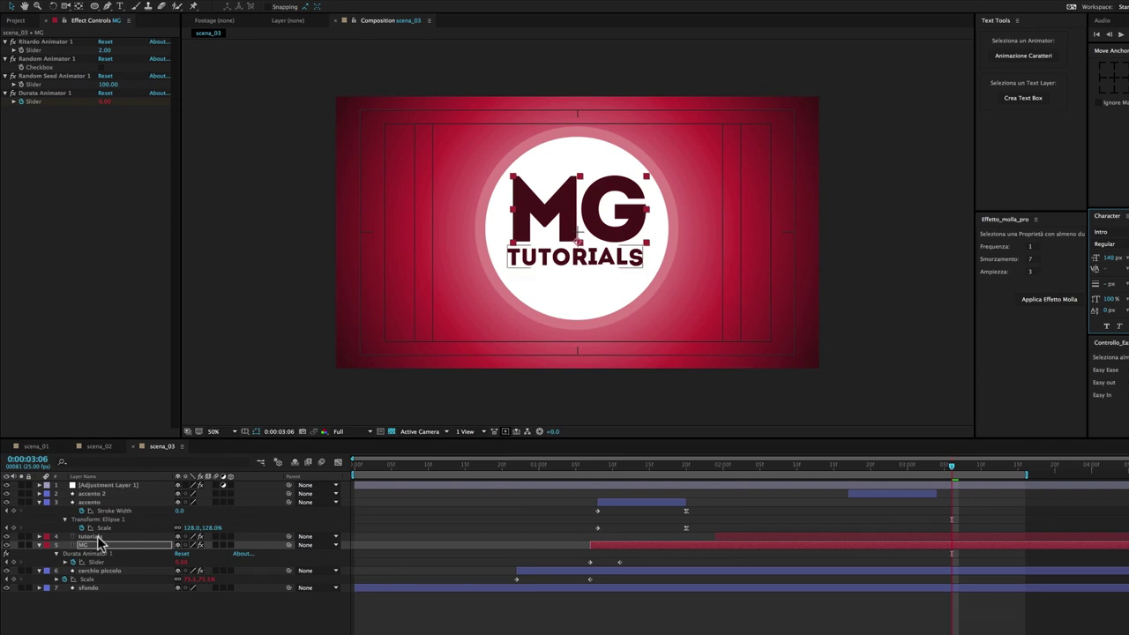
# Nudge the TUTORIALS text slightly right so it centres under MG.
pyautogui.click(96, 536)
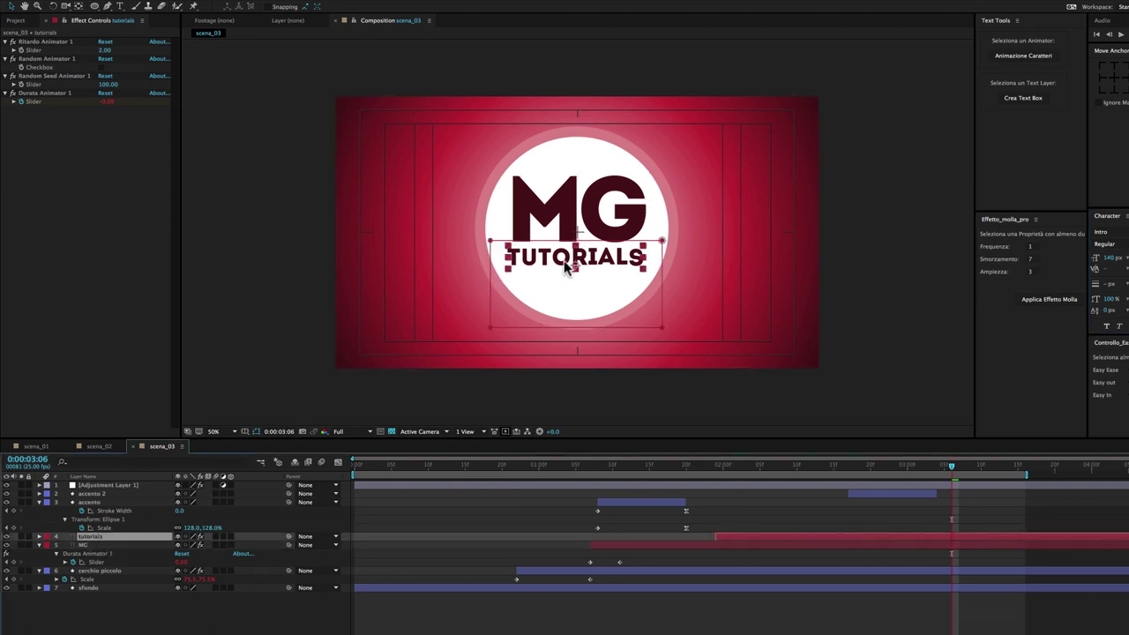
pyautogui.moveTo(573, 273); pyautogui.dragTo(581, 268)
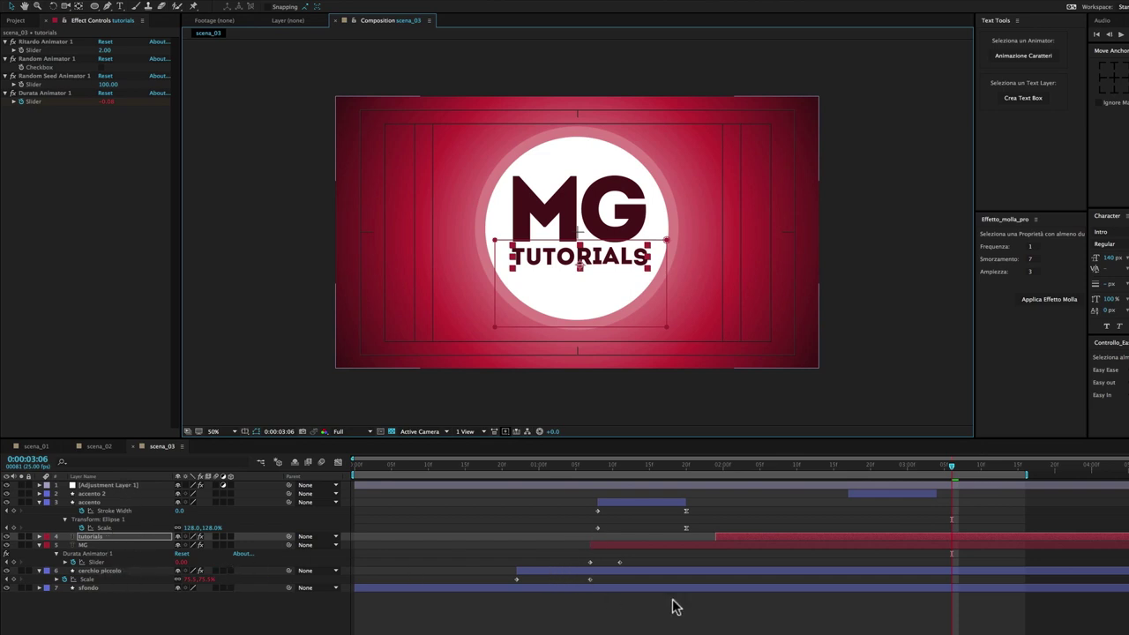
# Shift the layers from accento 2 to cerchio piccolo earlier in scena_03's timeline.
pyautogui.click(542, 572)
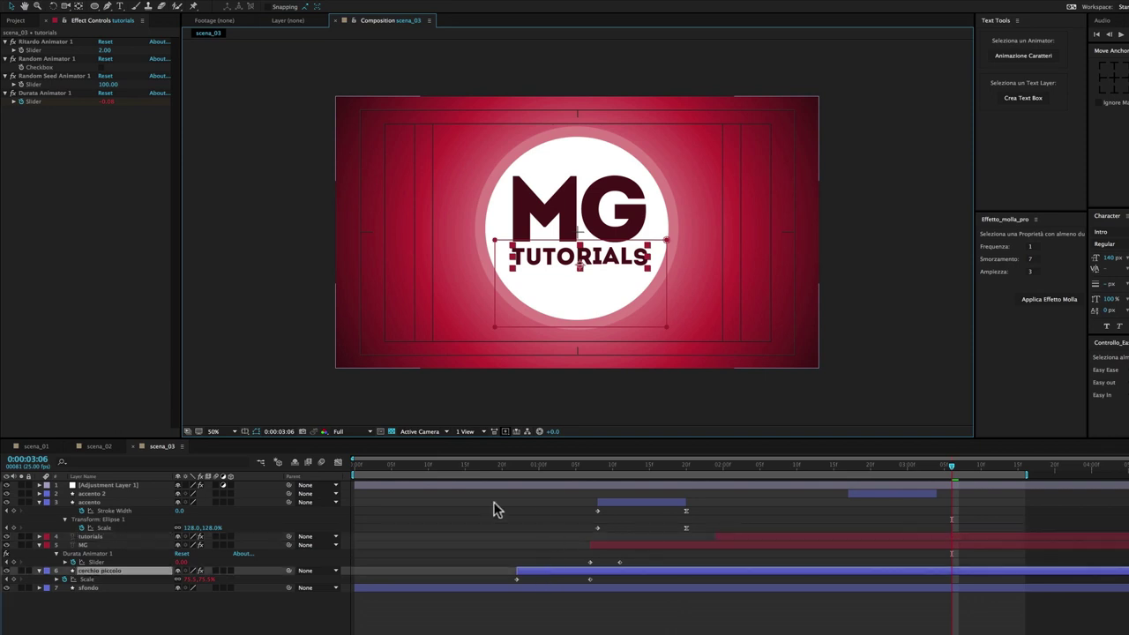
pyautogui.keyDown('shift'); pyautogui.click(115, 494); pyautogui.keyUp('shift')
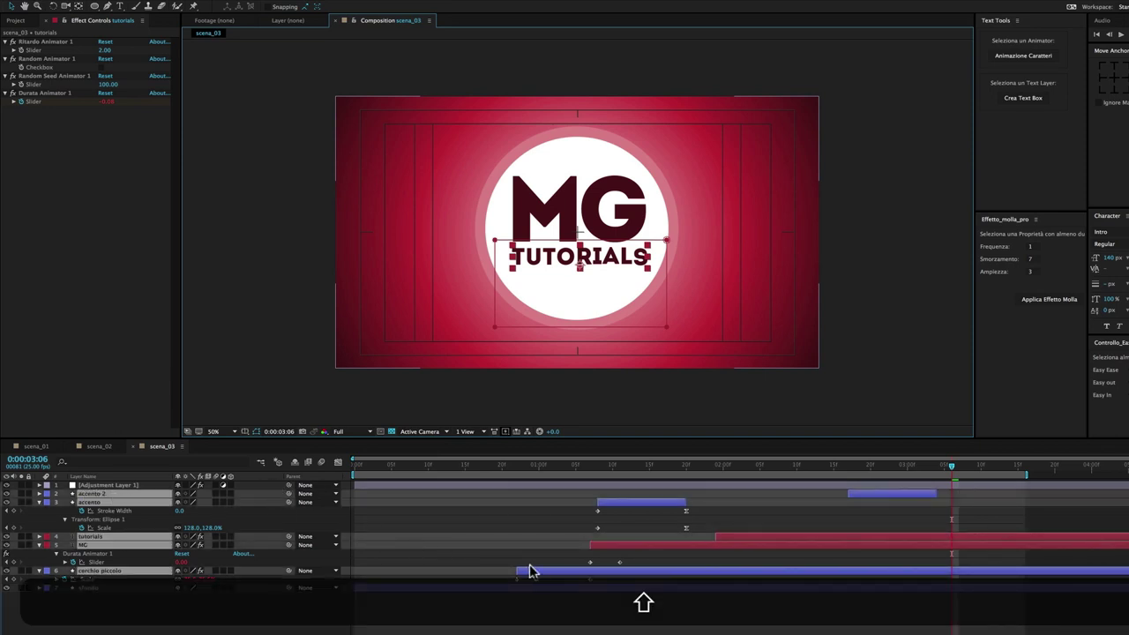
pyautogui.moveTo(544, 575); pyautogui.dragTo(448, 575)
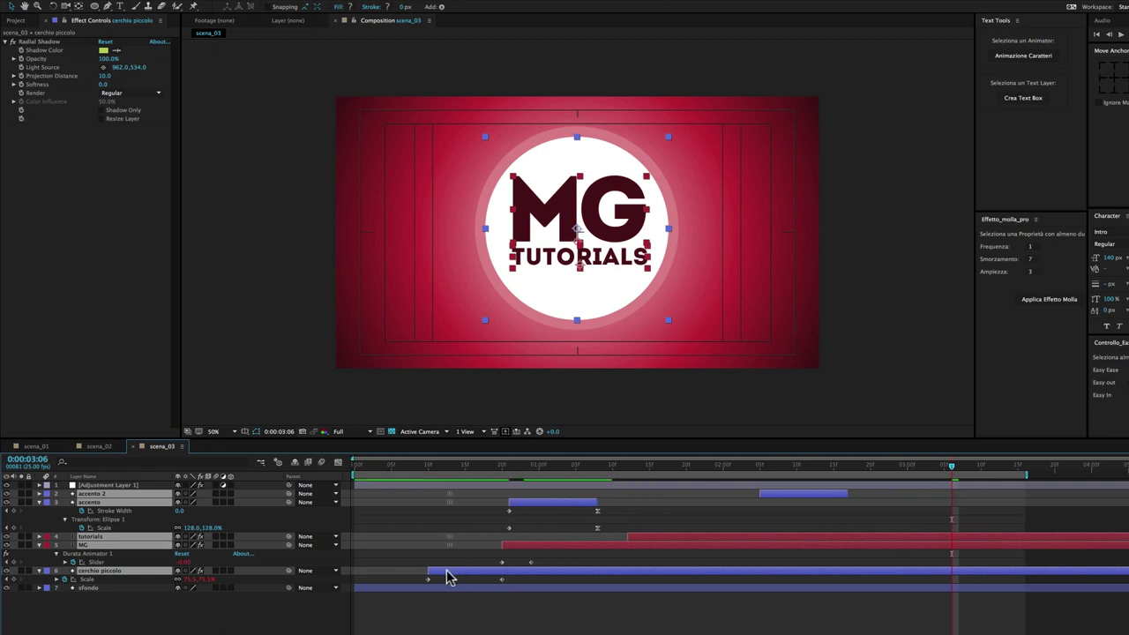
# End the work area at about 0:00:03:01 and preview the intro.
pyautogui.moveTo(433, 468); pyautogui.dragTo(917, 473)
pyautogui.press('n')
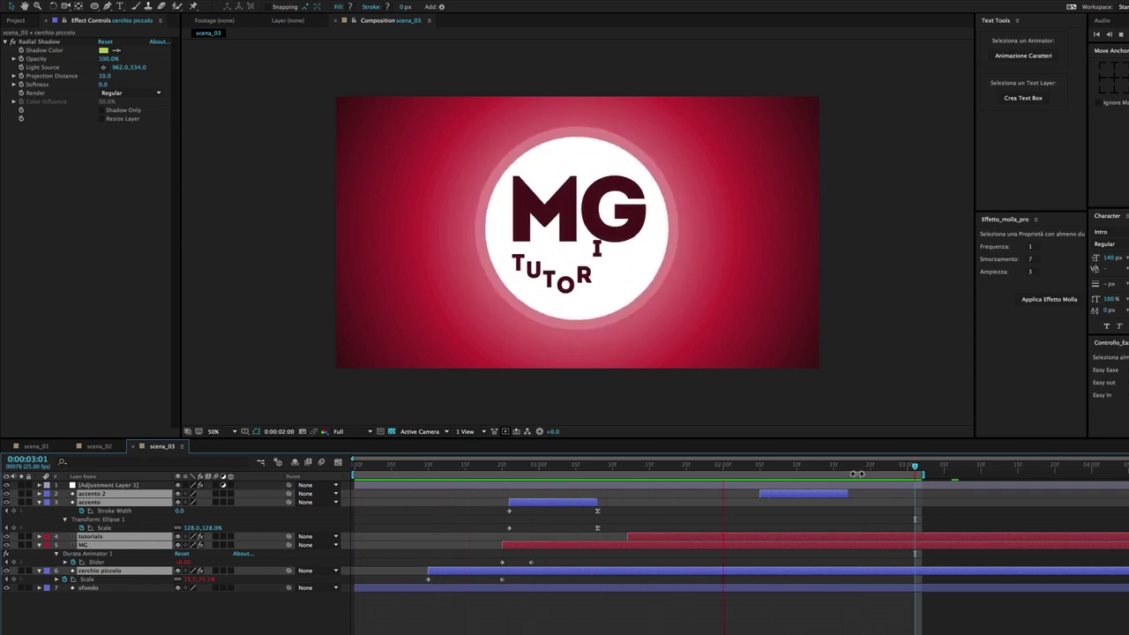
pyautogui.press('space')
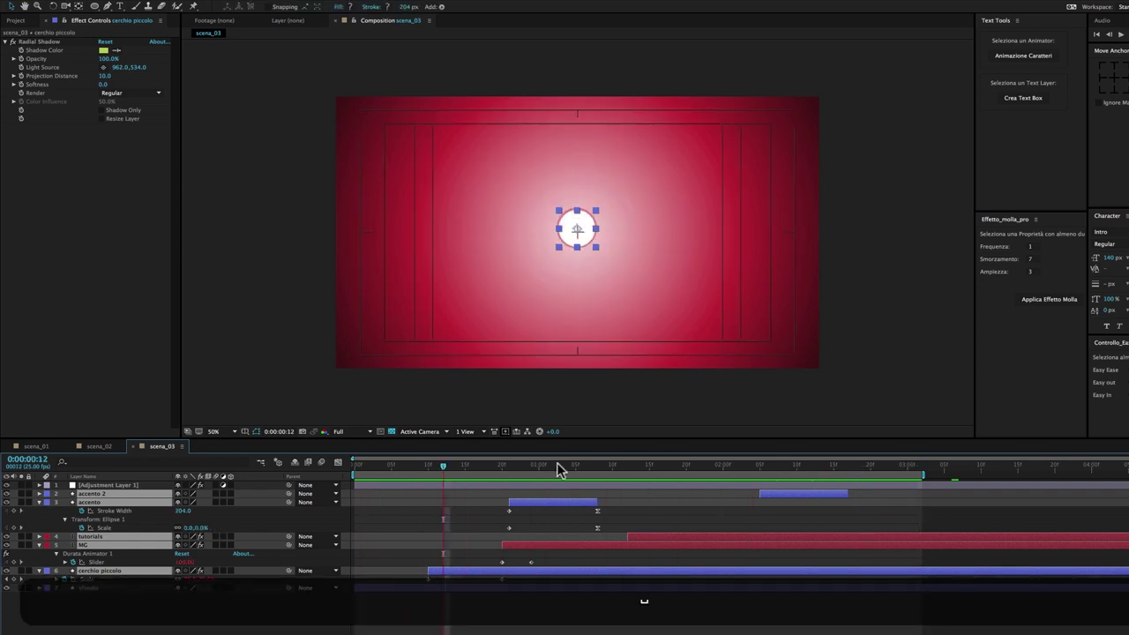
# Raise the MG layer's Ritardo Animator 1 slider from 2.00 to 6.00 and check the reveal.
pyautogui.moveTo(445, 464); pyautogui.dragTo(532, 465)
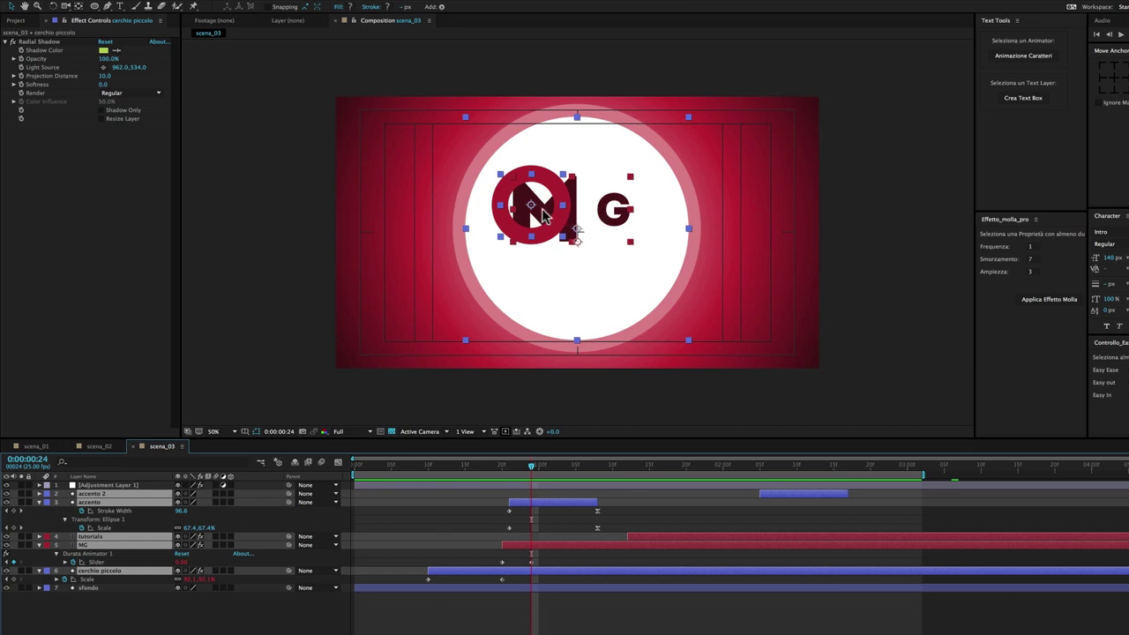
pyautogui.click(124, 561)
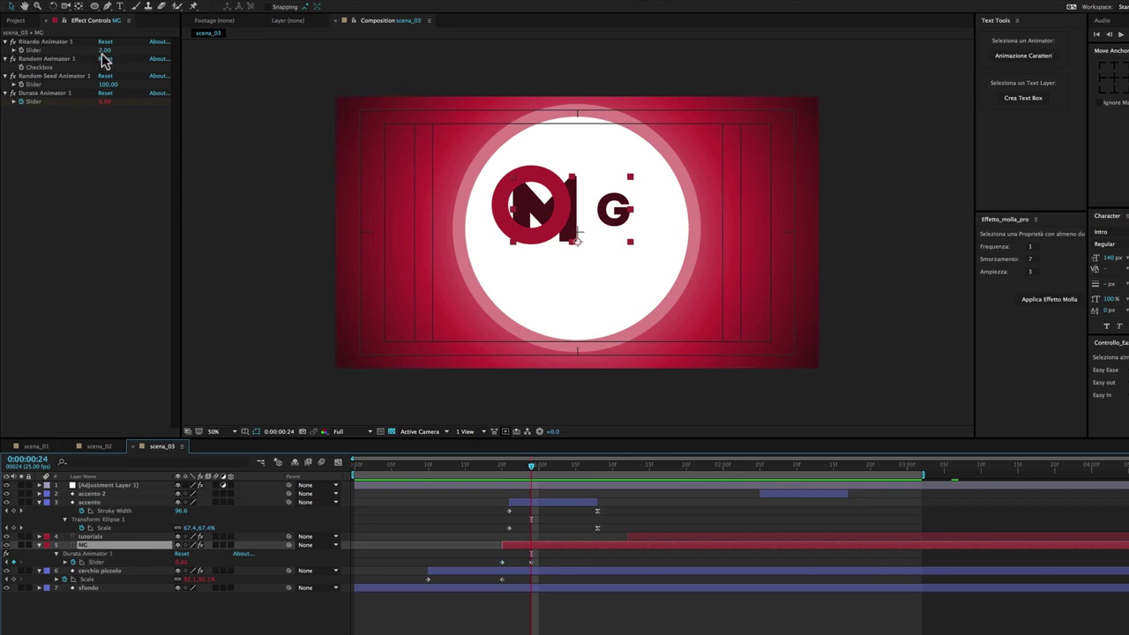
pyautogui.moveTo(105, 51); pyautogui.dragTo(107, 51)
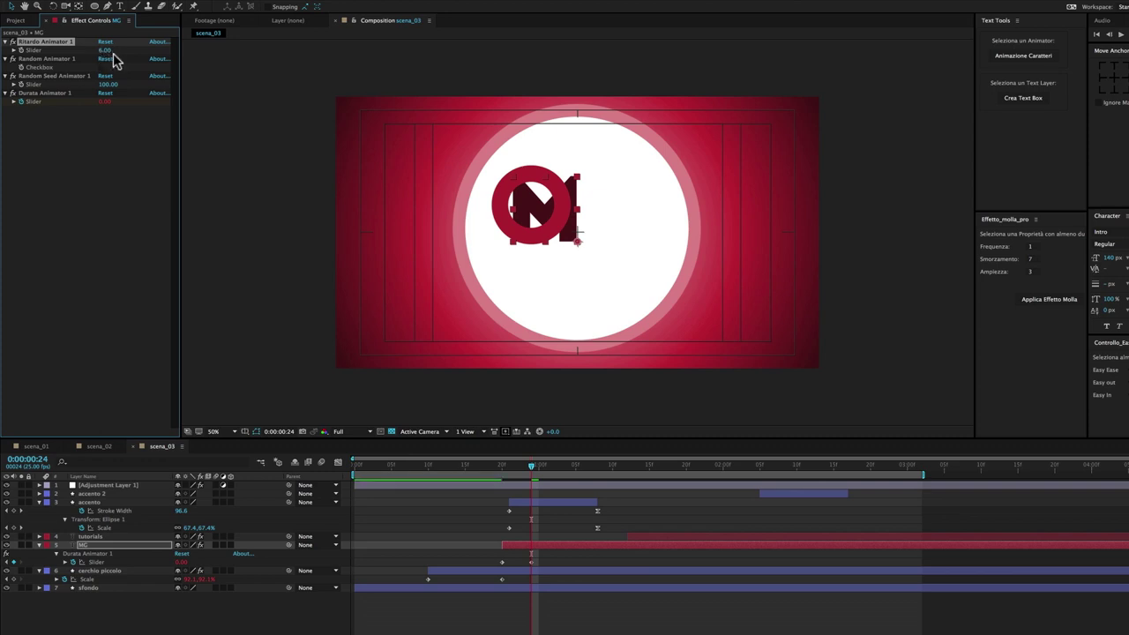
pyautogui.moveTo(491, 464); pyautogui.dragTo(575, 471)
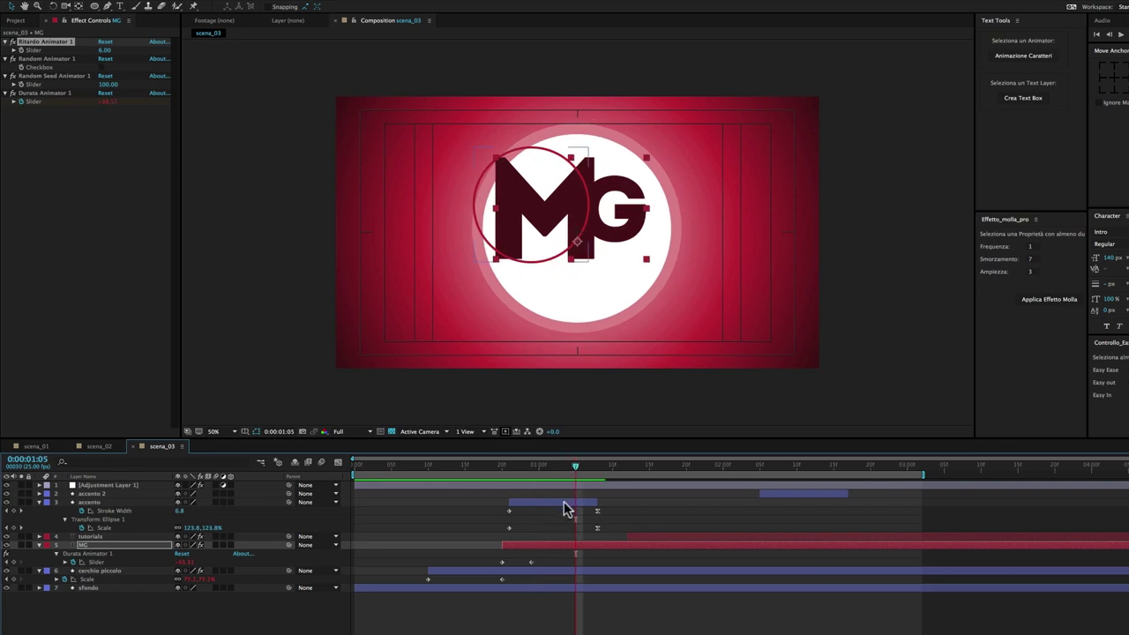
# Move the accento ring down over the M and enlarge it proportionally.
pyautogui.click(563, 503)
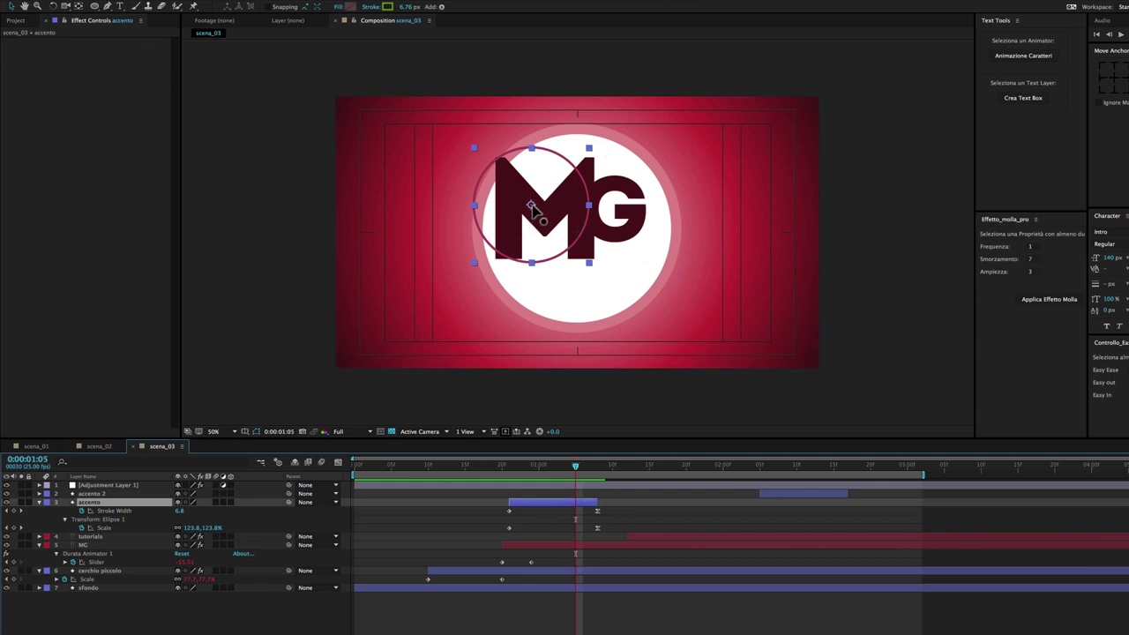
pyautogui.moveTo(532, 210); pyautogui.dragTo(547, 221)
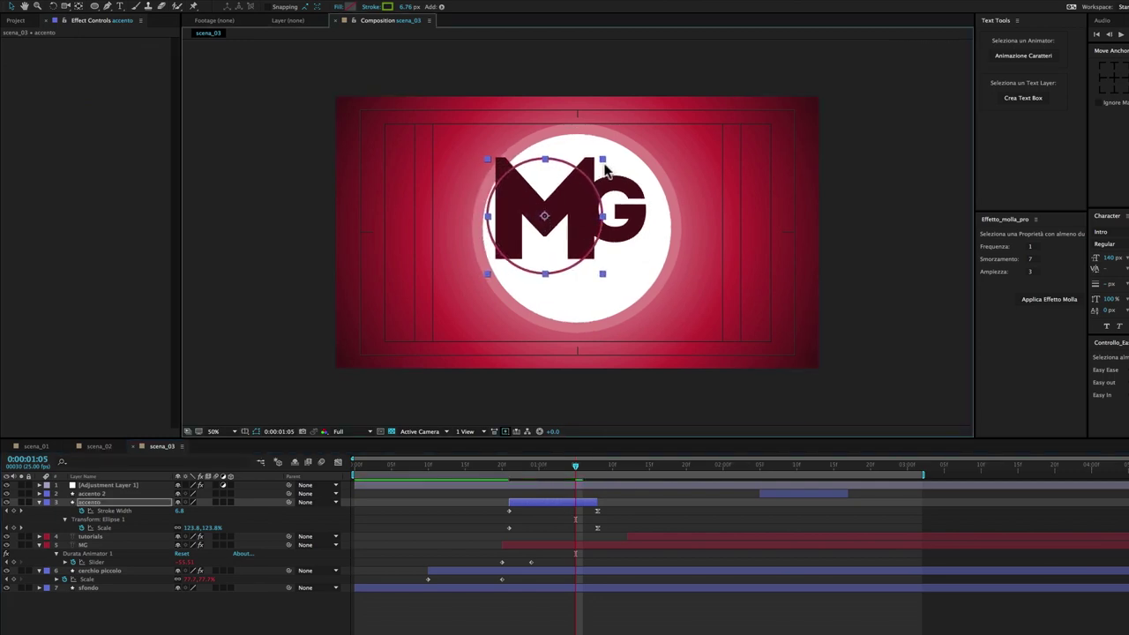
pyautogui.moveTo(603, 162); pyautogui.dragTo(634, 137)
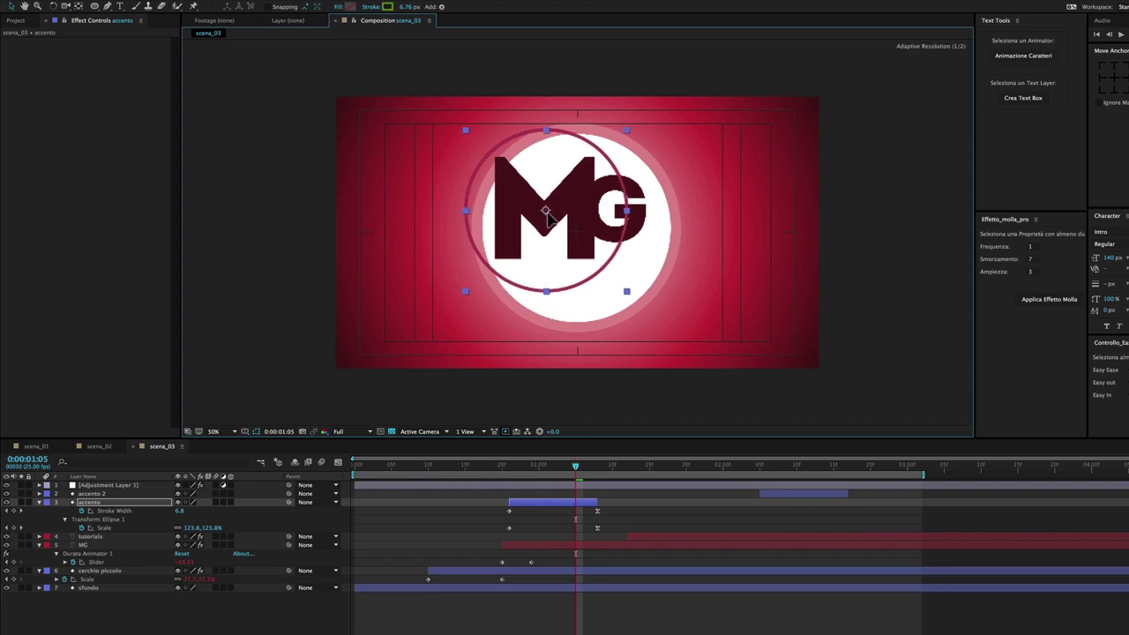
# Nudge the accento 2 ring beside the S up and right, then preview the logo animation.
pyautogui.moveTo(778, 467); pyautogui.dragTo(819, 474)
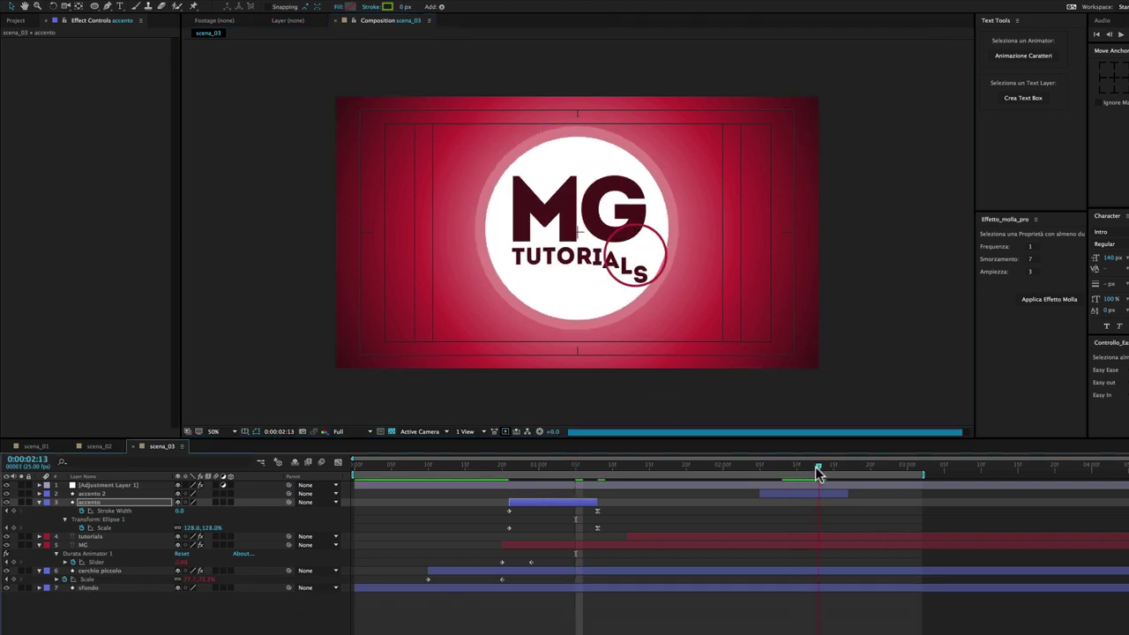
pyautogui.click(642, 278)
pyautogui.moveTo(635, 261); pyautogui.dragTo(639, 259)
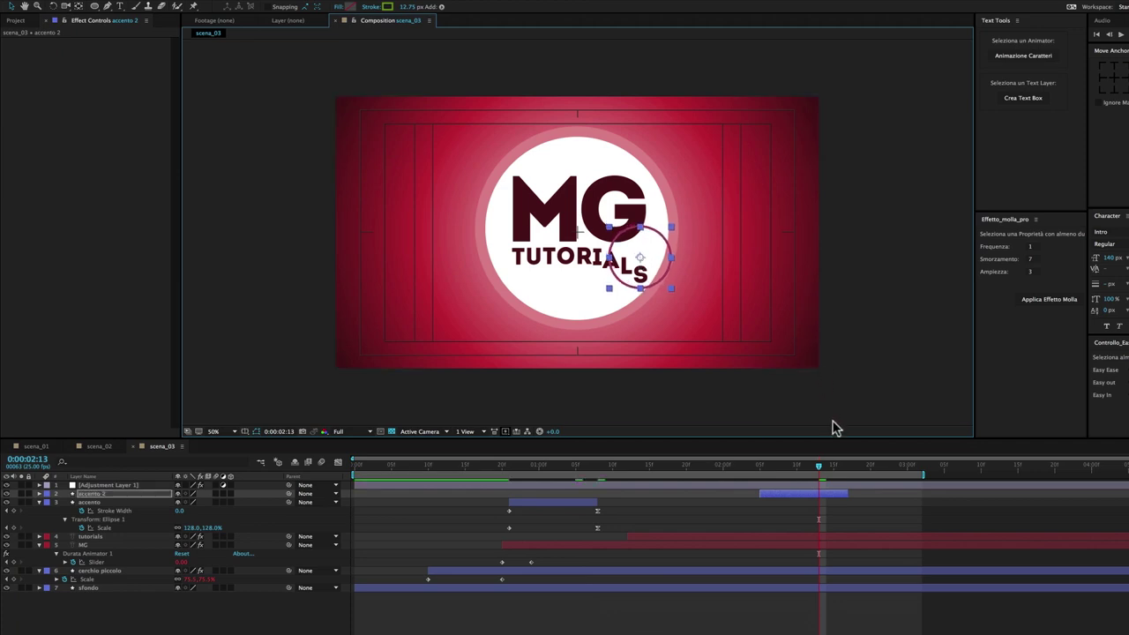
pyautogui.press('space')
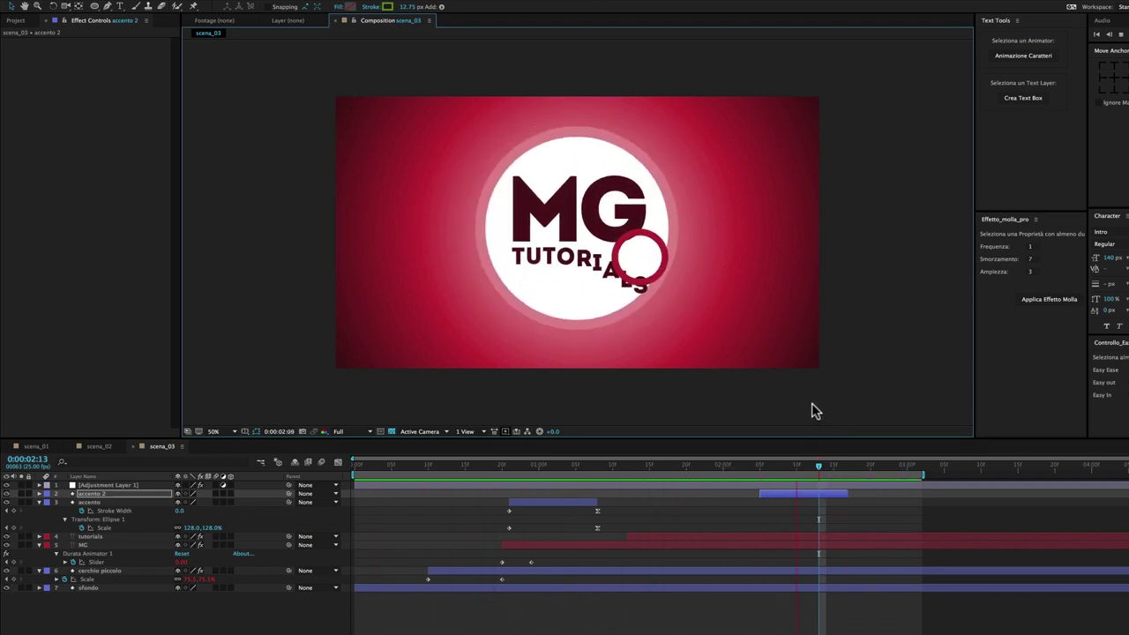
pyautogui.click(863, 467)
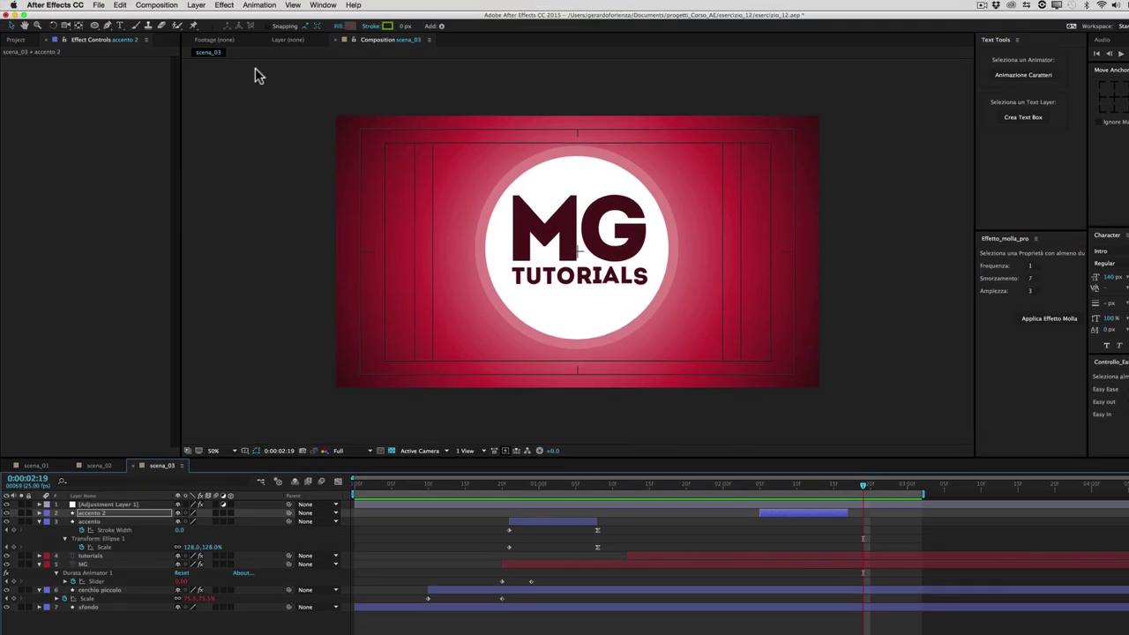
# Create a 15-second 1920×1080 composition named esercizio_12_finale.
pyautogui.click(151, 7)
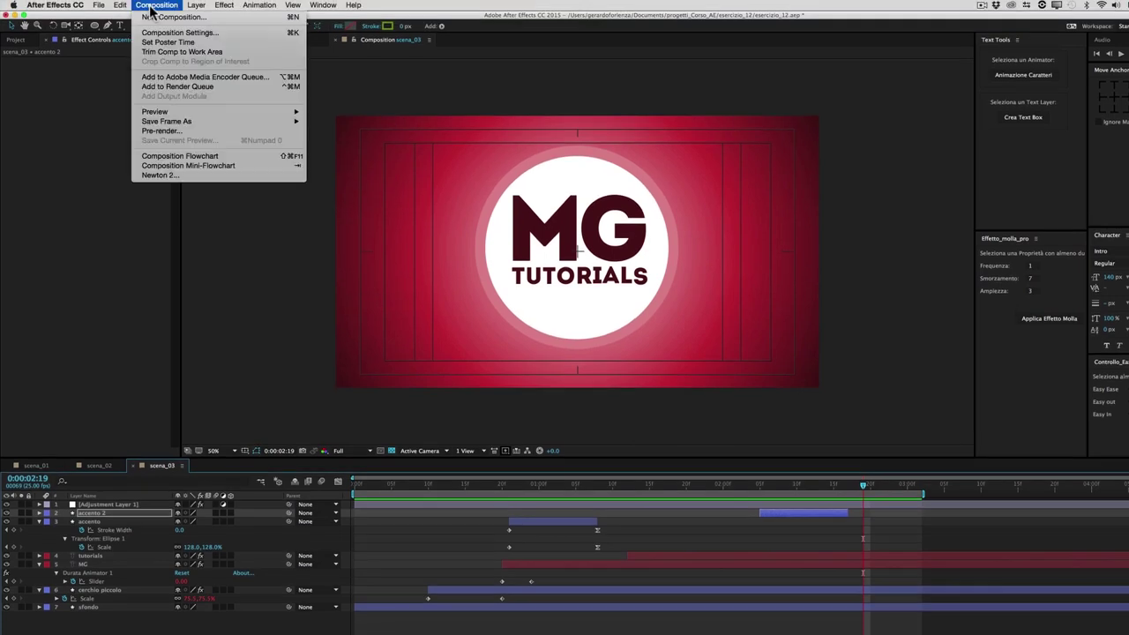
pyautogui.click(163, 17)
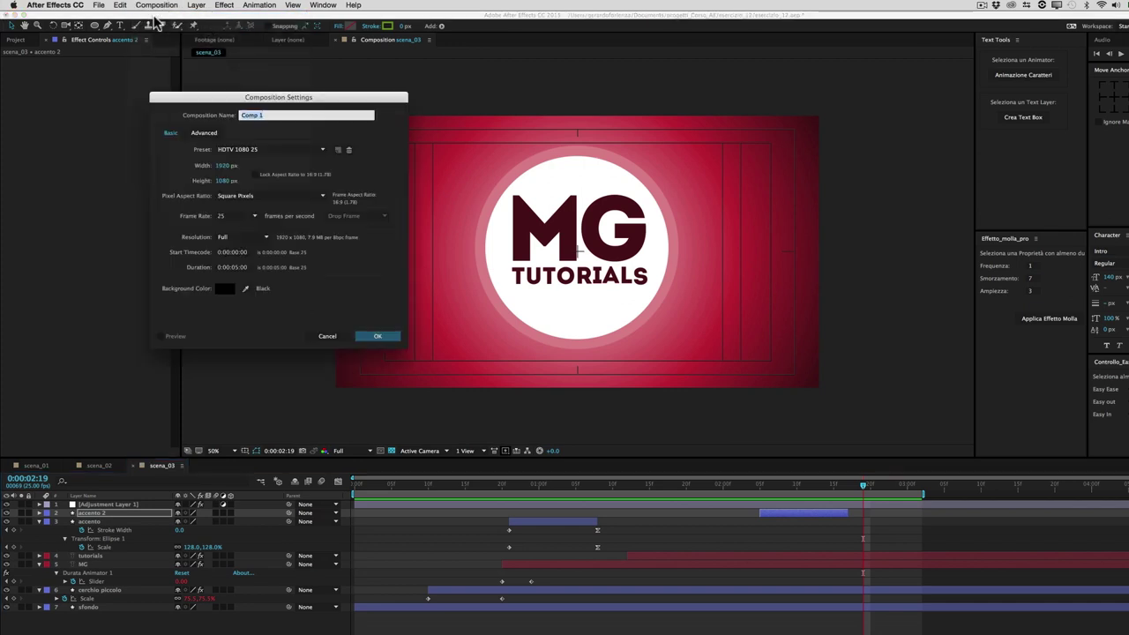
pyautogui.moveTo(209, 103); pyautogui.dragTo(409, 239)
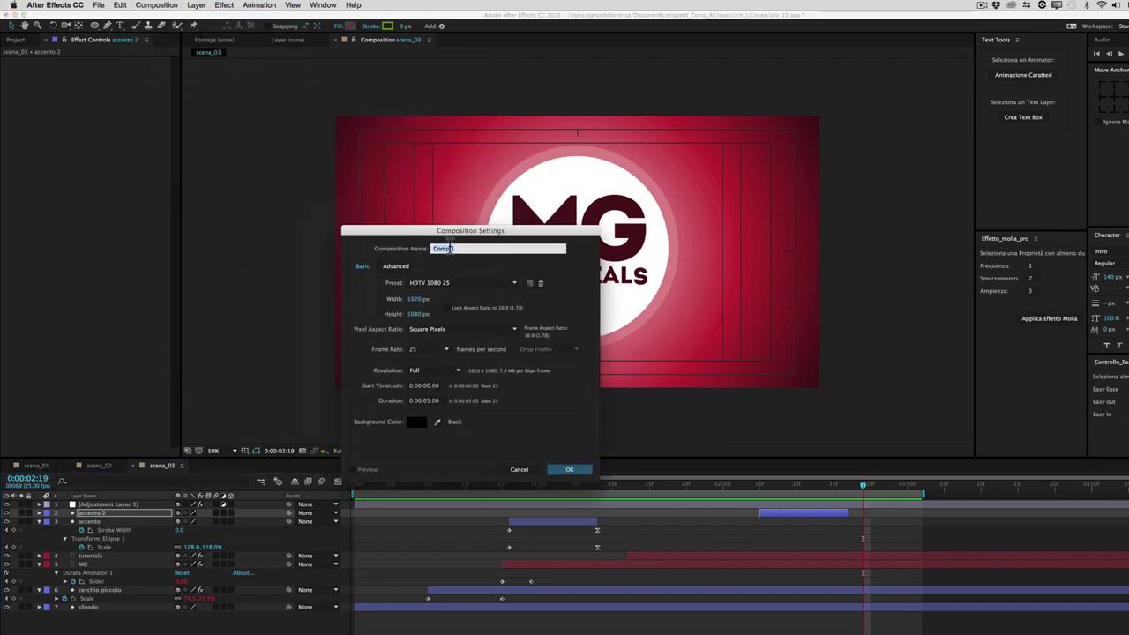
pyautogui.write('esercizio_12_finale')
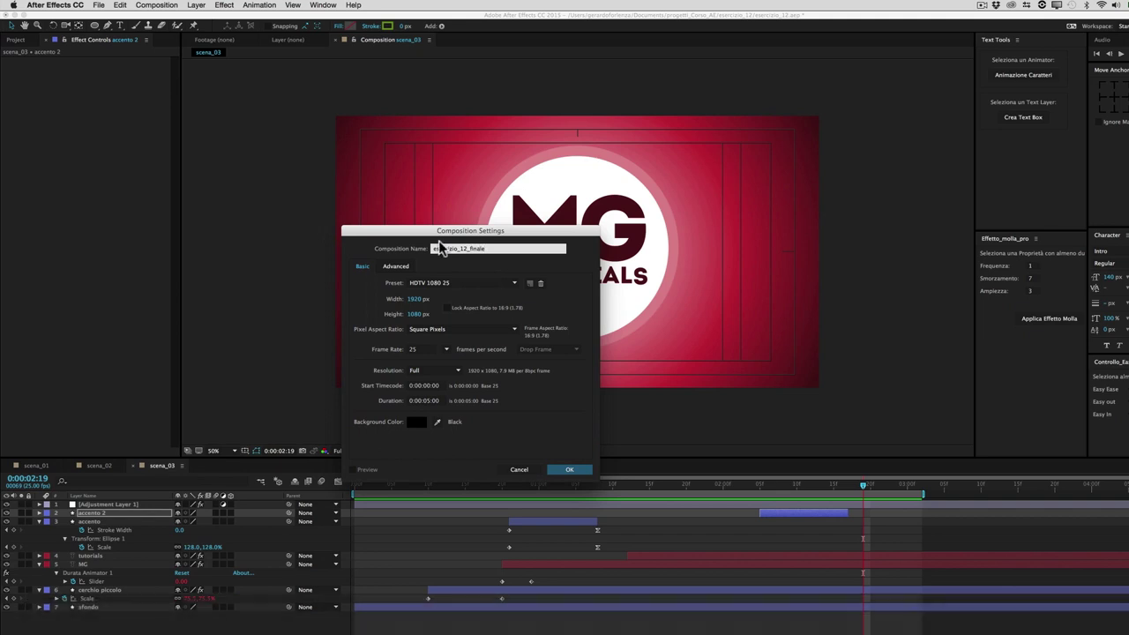
pyautogui.click(425, 402)
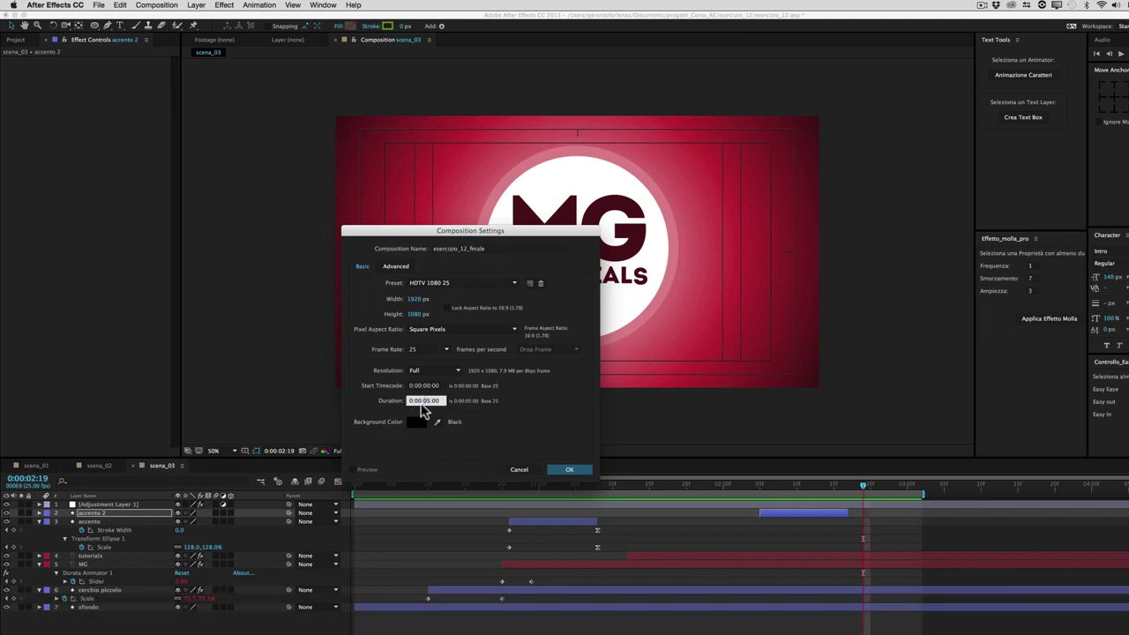
pyautogui.write('15')
pyautogui.click(570, 472)
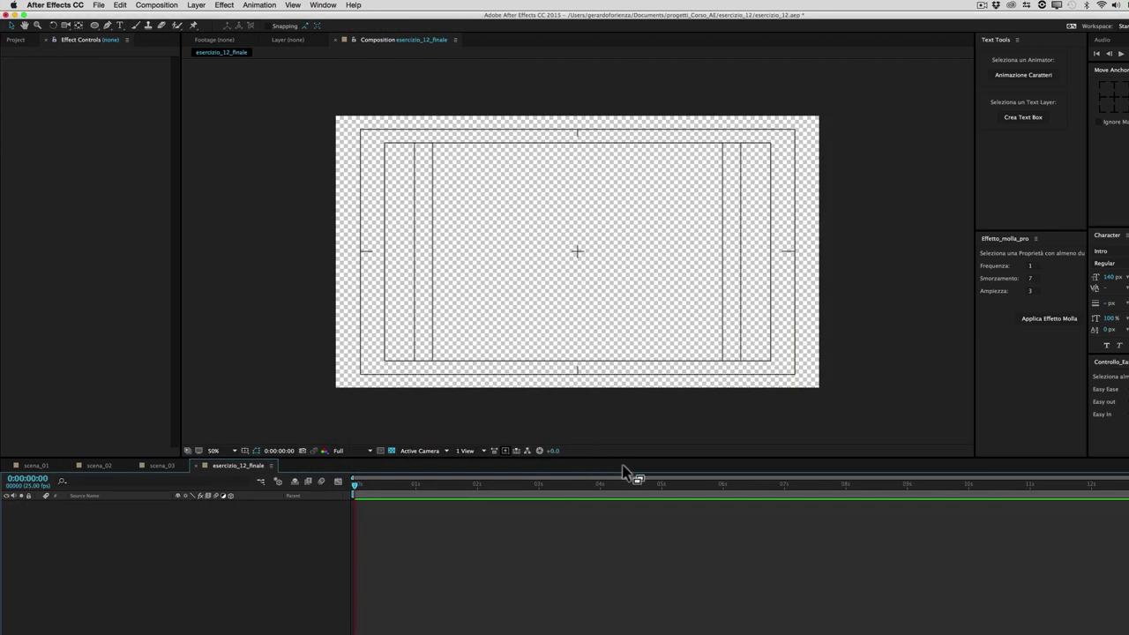
# Add scena_01 as the first layer of esercizio_12_finale, then bring up the esercizio_12.mp4 reference video.
pyautogui.click(19, 39)
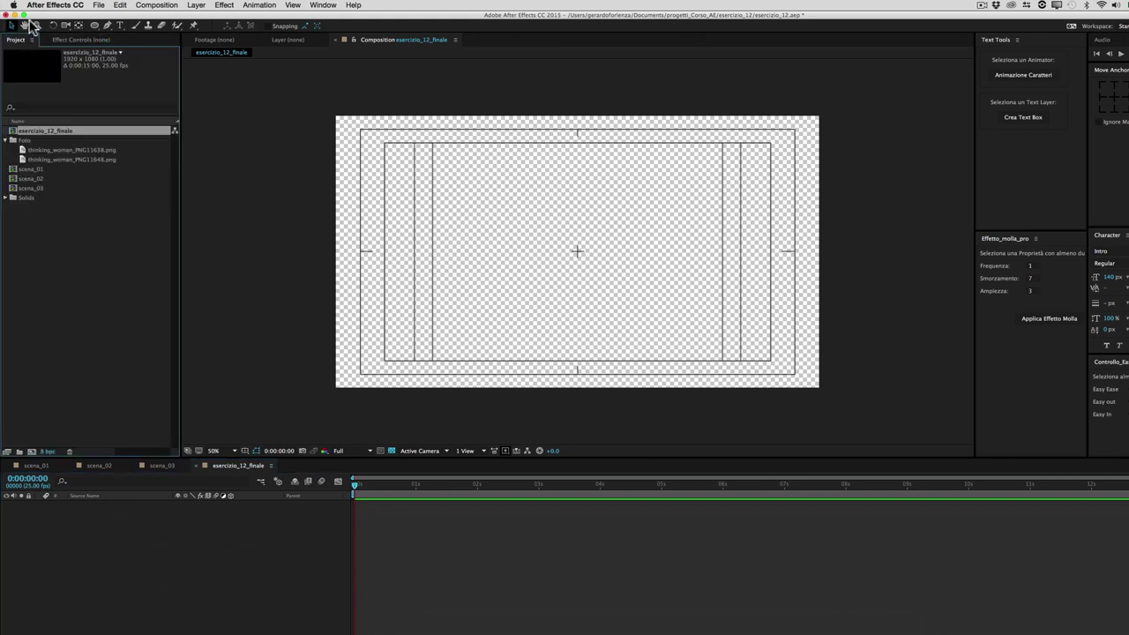
pyautogui.moveTo(12, 170); pyautogui.dragTo(65, 569)
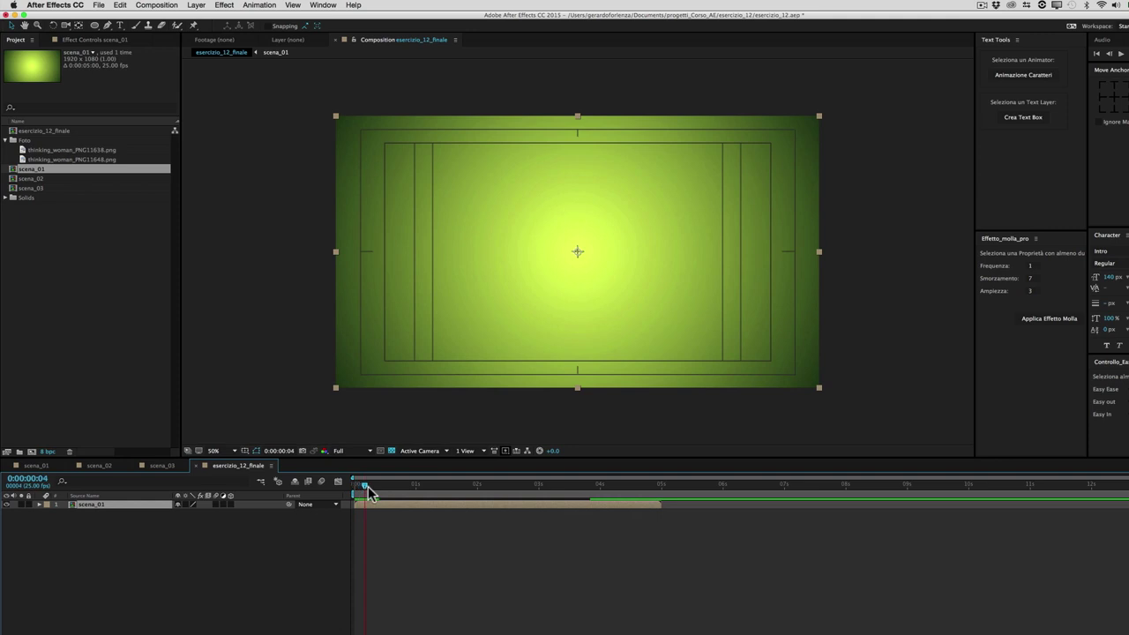
pyautogui.moveTo(354, 483); pyautogui.dragTo(418, 484)
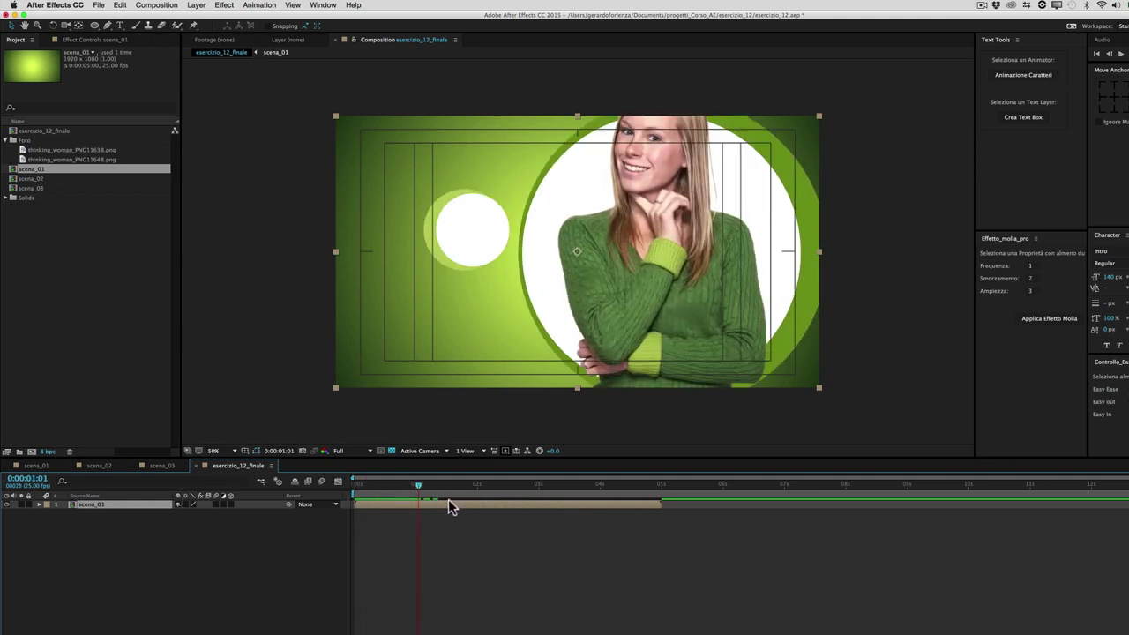
pyautogui.press('super+Tab')
pyautogui.moveTo(258, 585)
pyautogui.mouseDown()
pyautogui.moveTo(187, 587)
pyautogui.moveTo(224, 582)
pyautogui.mouseUp()
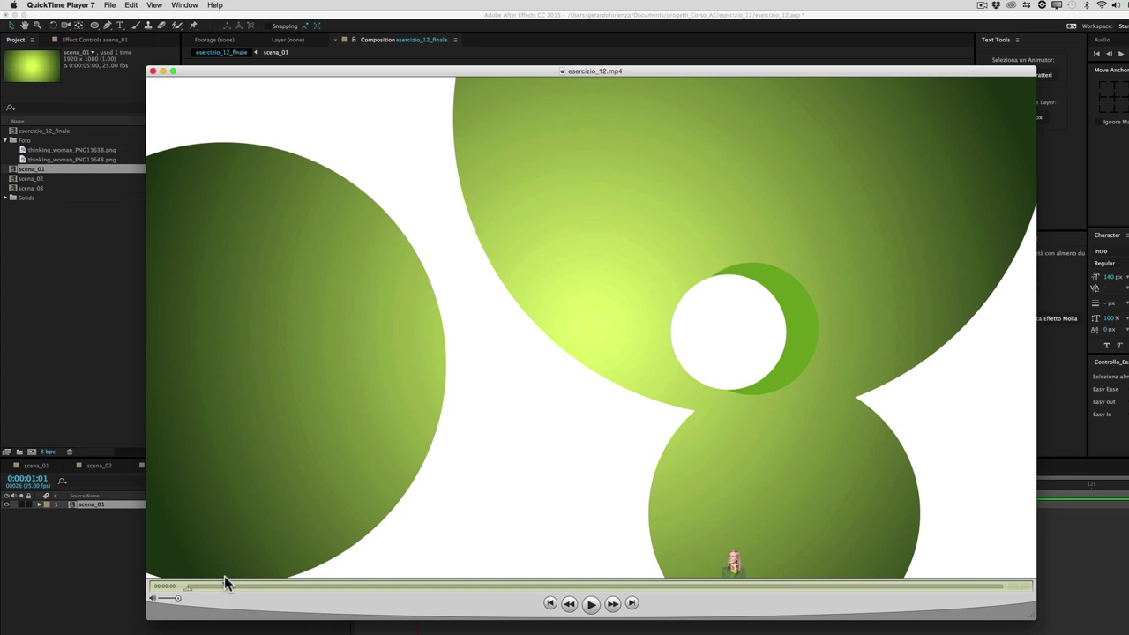
# Review the reference video's opening transition, then return to After Effects.
pyautogui.moveTo(224, 576)
pyautogui.mouseDown()
pyautogui.moveTo(253, 571)
pyautogui.moveTo(227, 572)
pyautogui.mouseUp()
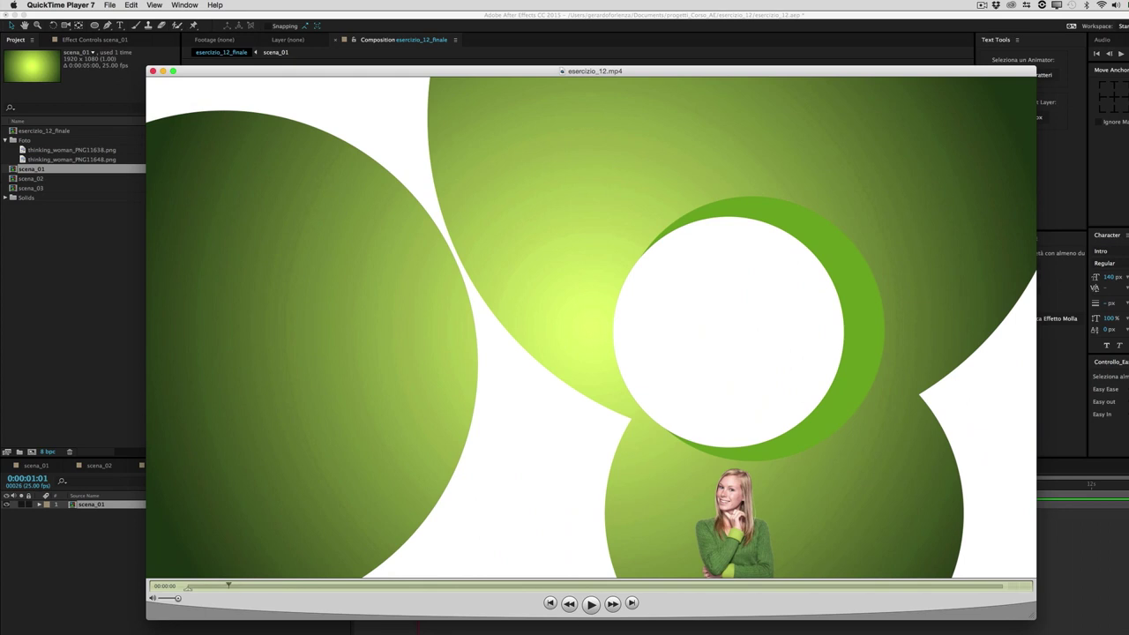
pyautogui.press('super+q')
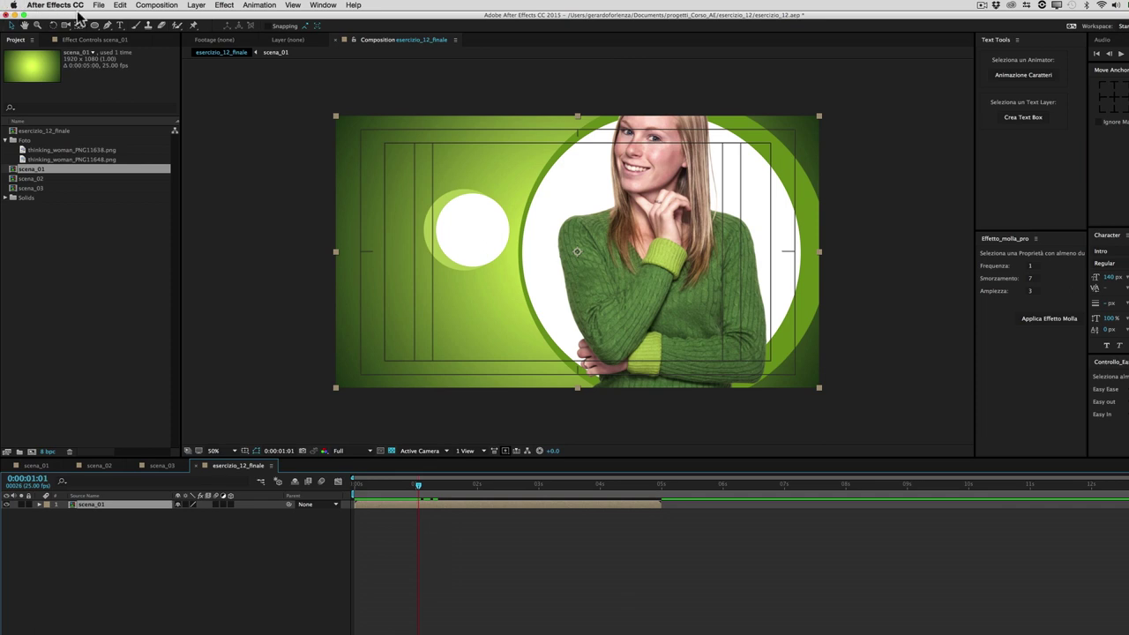
# Create a 5-second 1920×1080 composition named animazione_maschera.
pyautogui.click(162, 9)
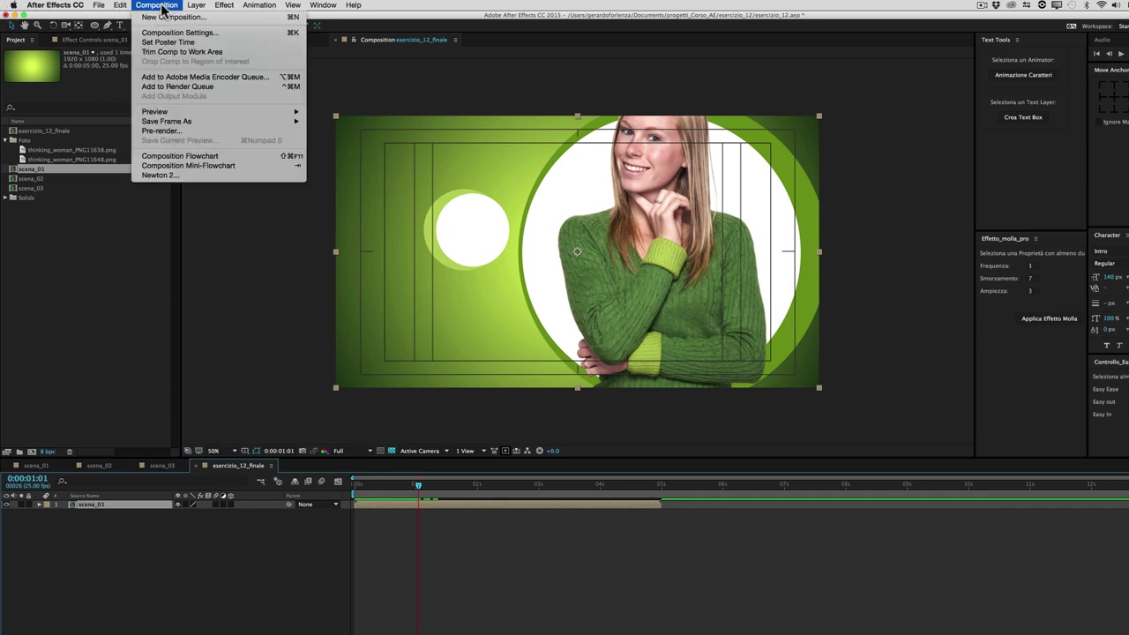
pyautogui.click(162, 17)
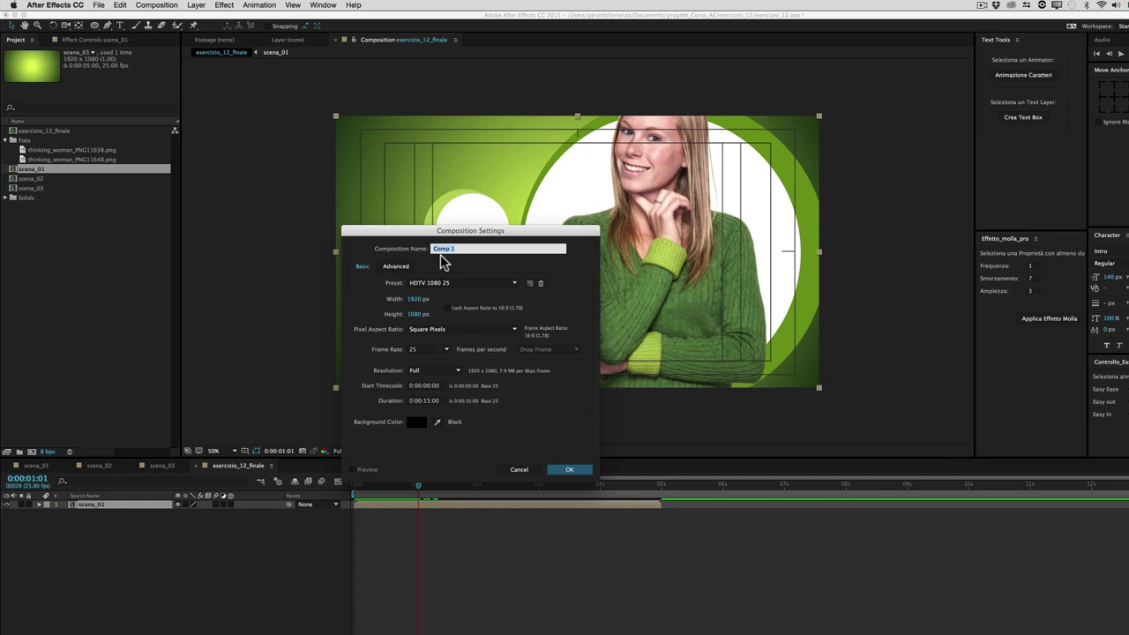
pyautogui.write('sc')
pyautogui.write('_maschera')
pyautogui.click(426, 401)
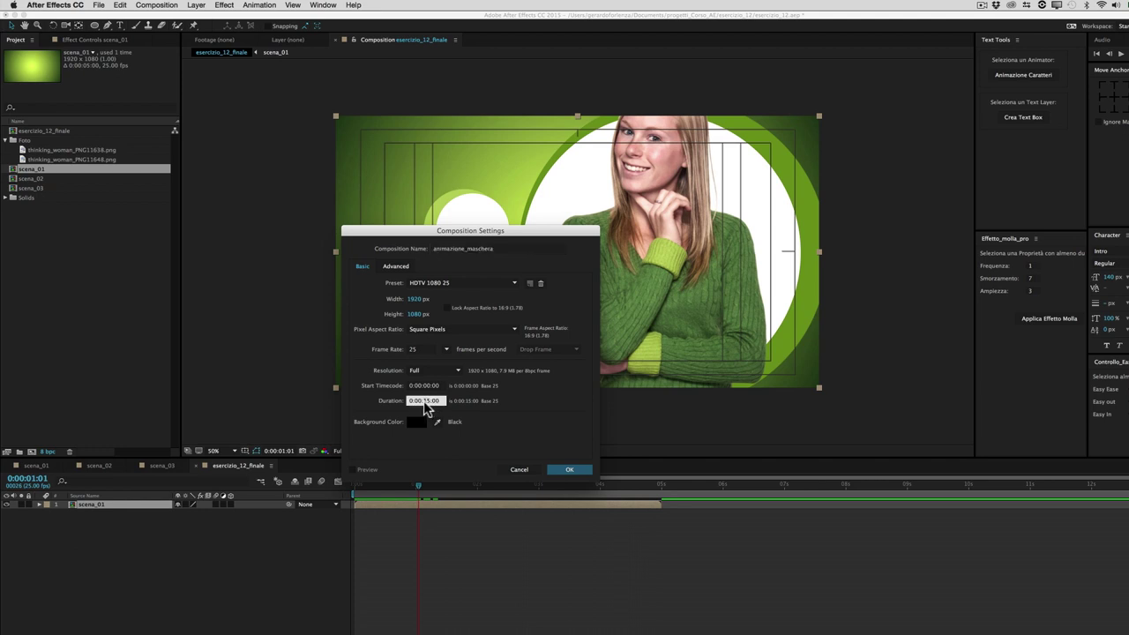
pyautogui.write('500')
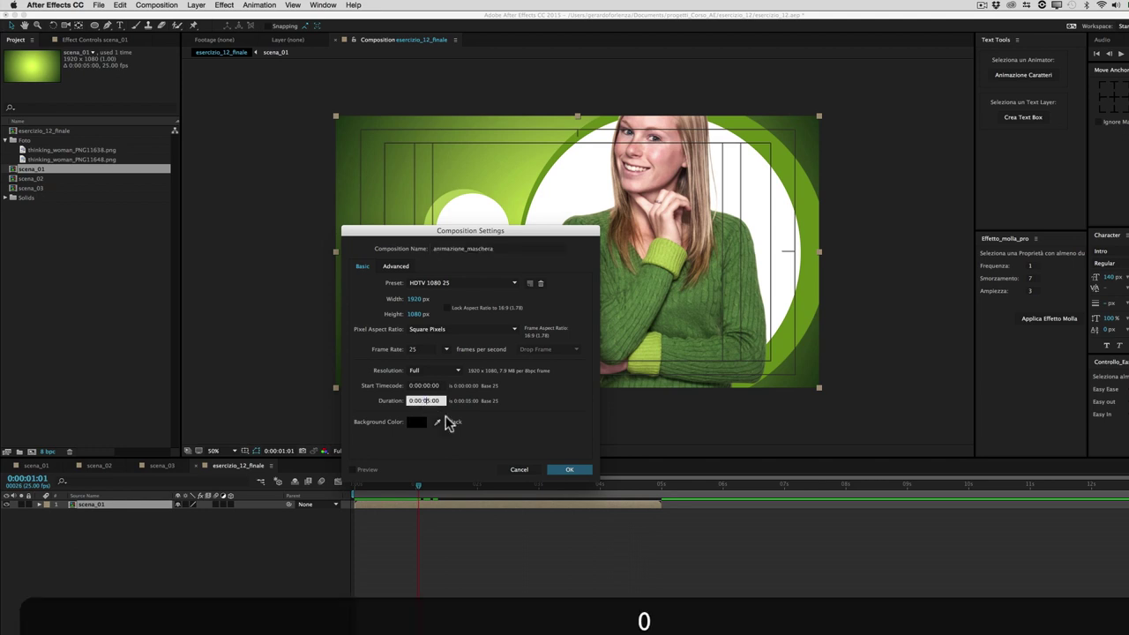
pyautogui.click(569, 470)
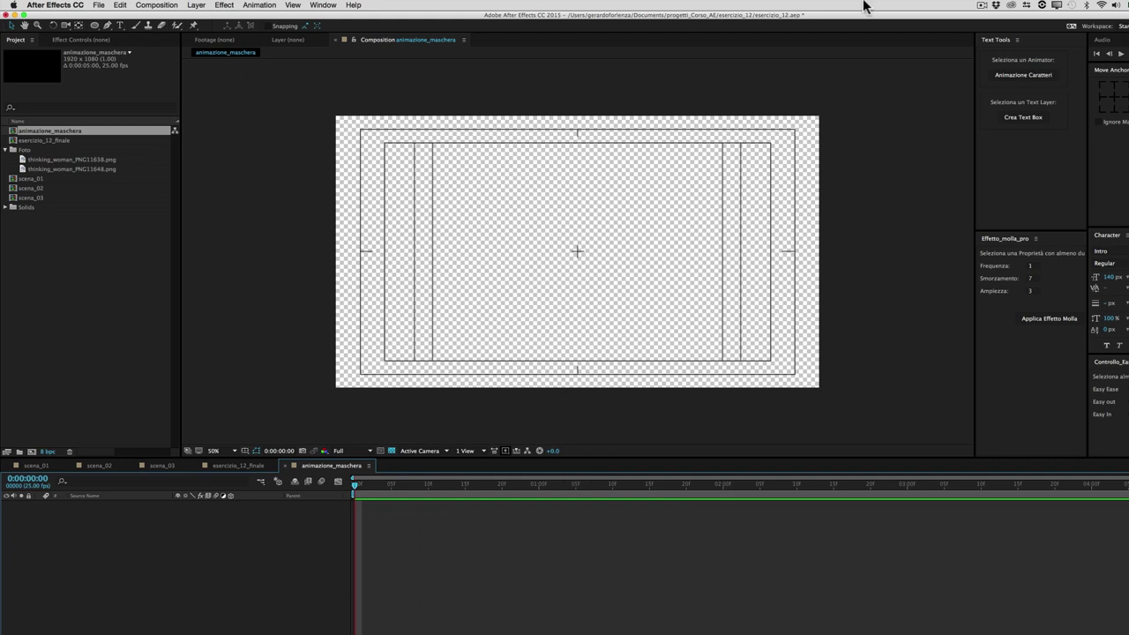
# Select the Ellipse tool and set its fill to solid white with no stroke.
pyautogui.moveTo(94, 26); pyautogui.dragTo(114, 50)
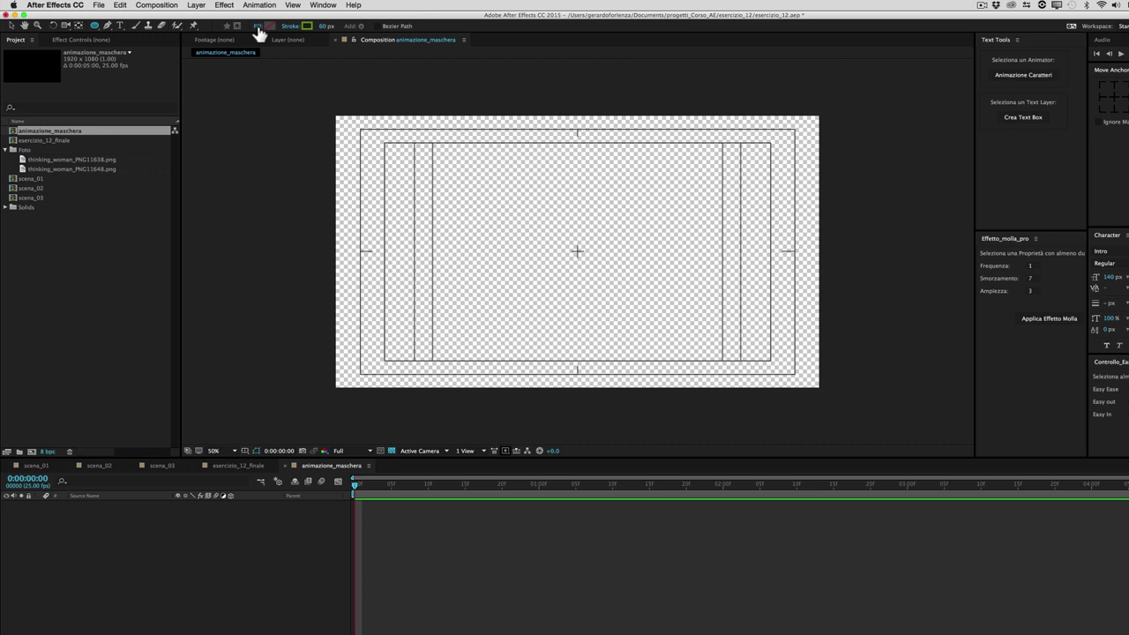
pyautogui.click(258, 28)
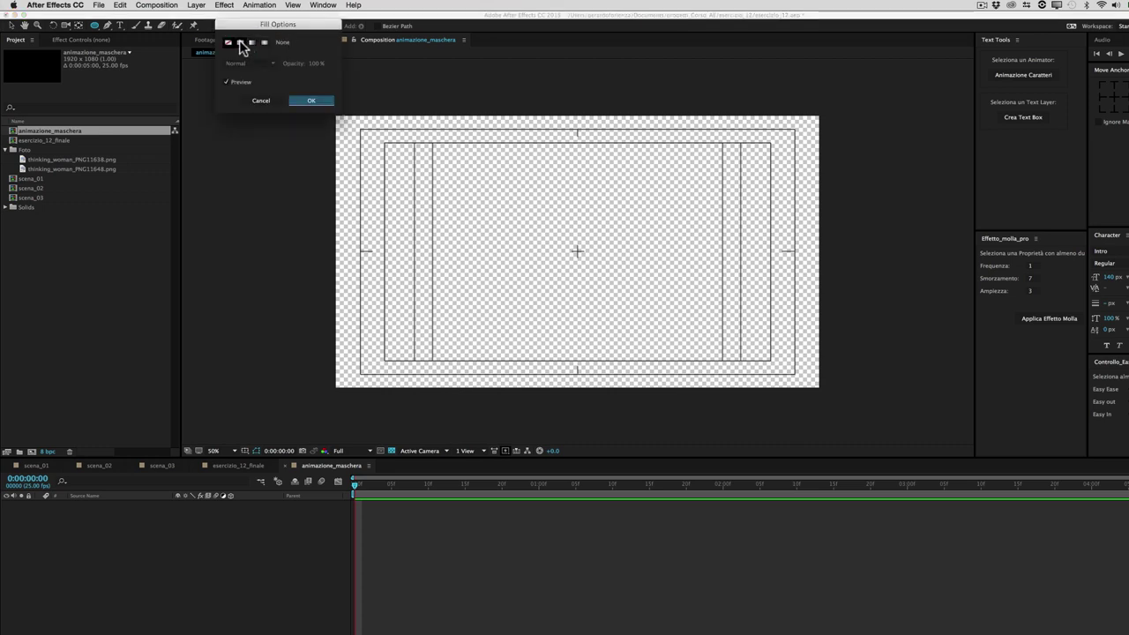
pyautogui.click(307, 101)
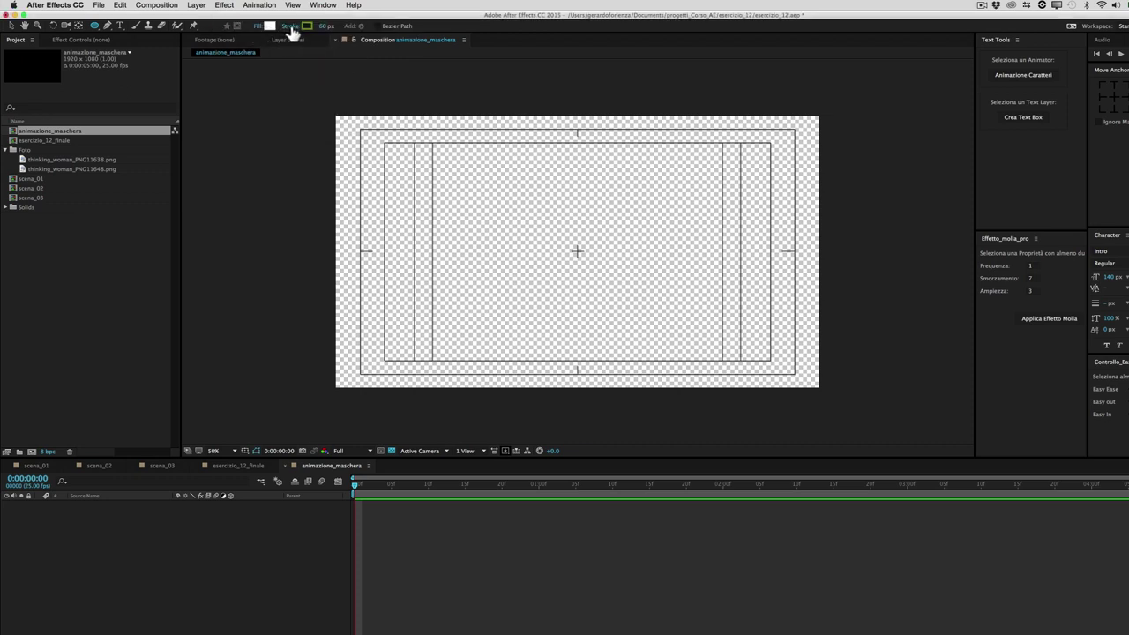
pyautogui.click(291, 31)
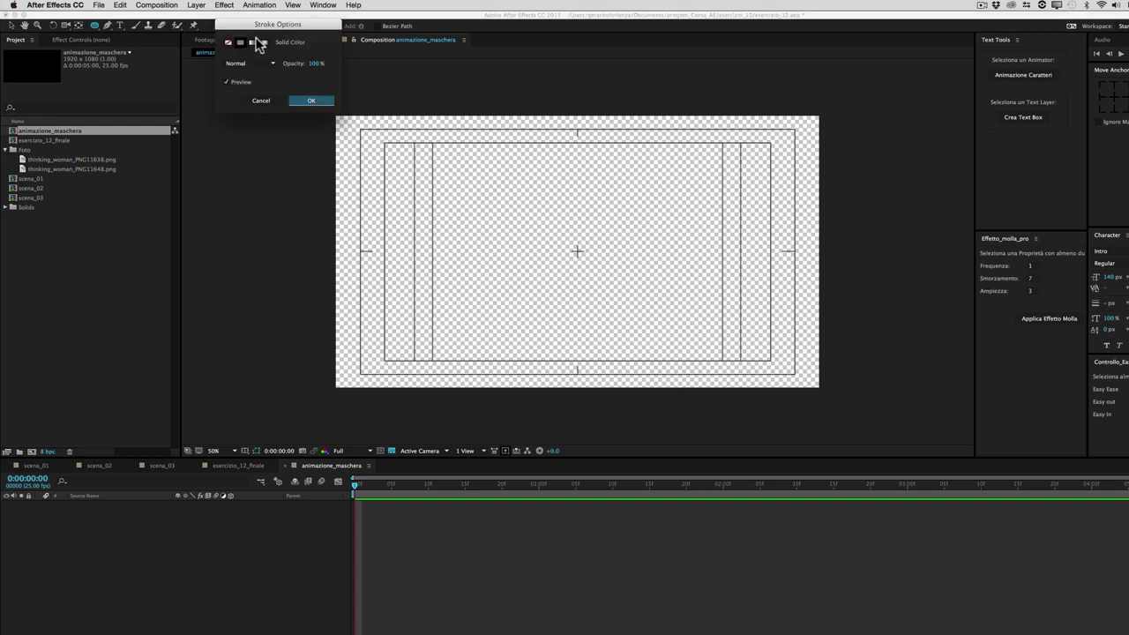
pyautogui.click(310, 100)
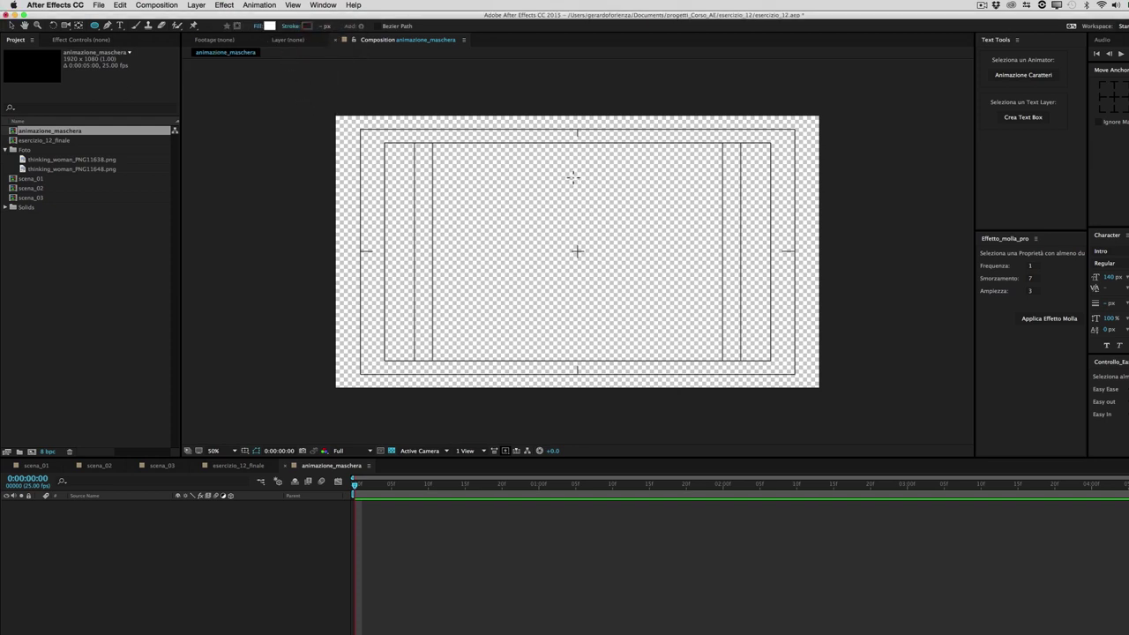
# Draw a large white circle near the top and move its anchor point to its top centre.
pyautogui.click(540, 97)
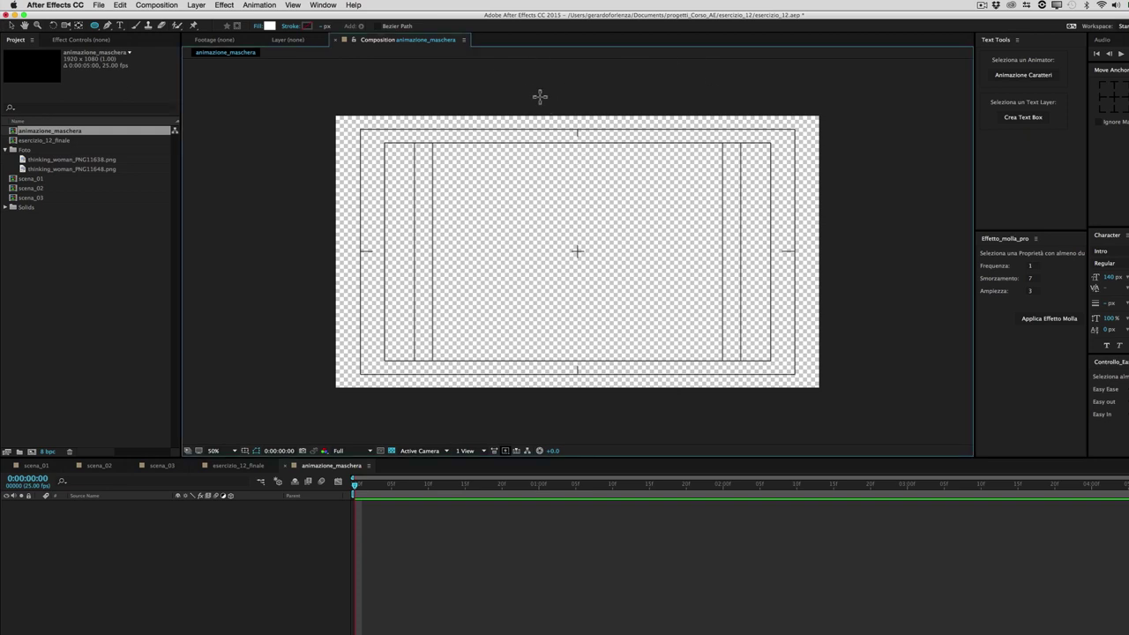
pyautogui.moveTo(538, 88)
pyautogui.mouseDown()
pyautogui.moveTo(811, 280)
pyautogui.moveTo(838, 276)
pyautogui.mouseUp()
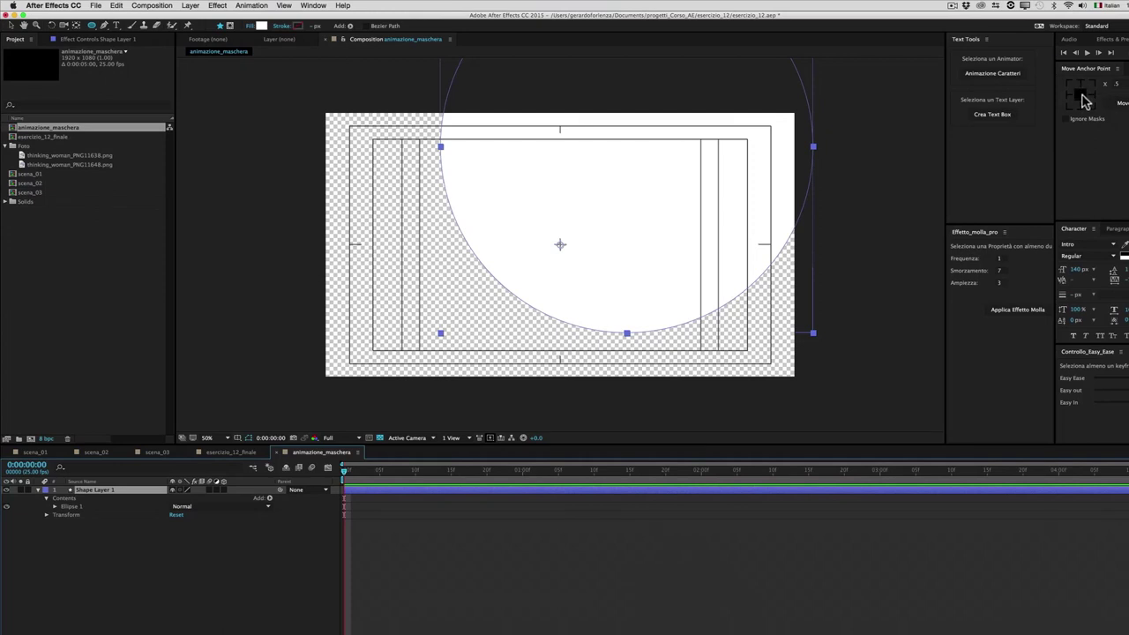
pyautogui.click(1082, 92)
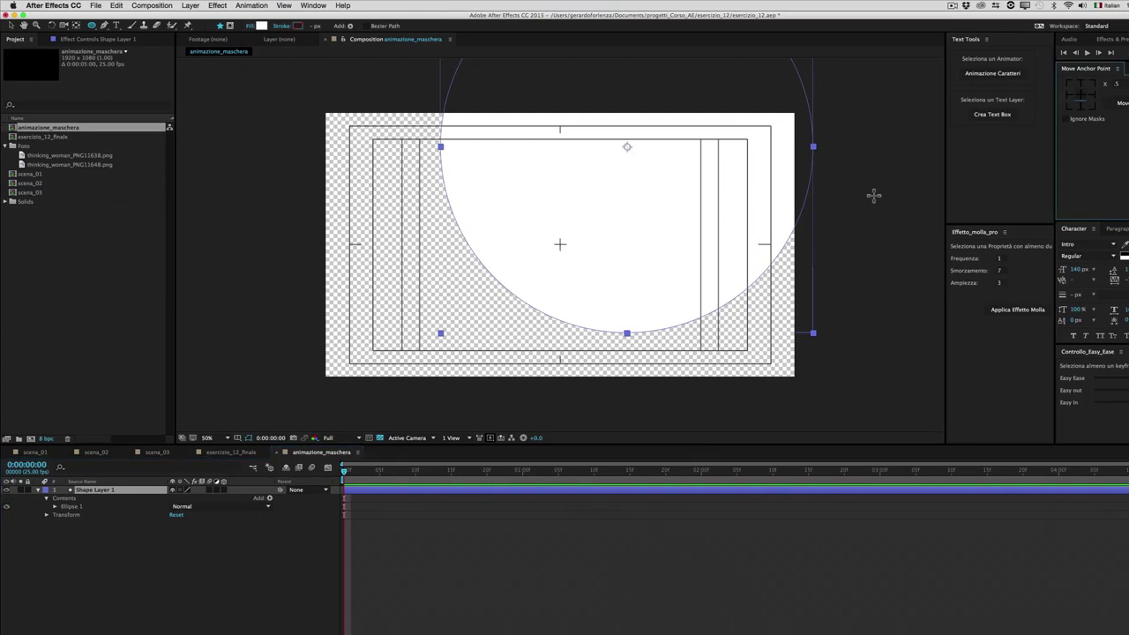
pyautogui.click(11, 25)
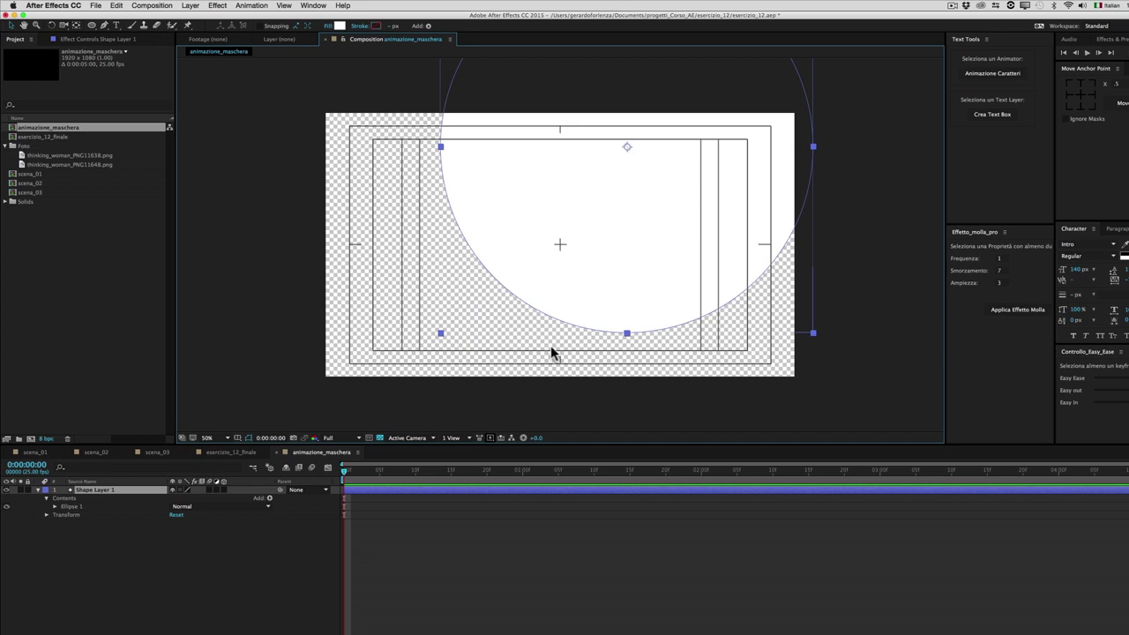
# Duplicate the circle twice, placing copies at the left and lower right, and show all three Scale properties.
pyautogui.press('super+d')
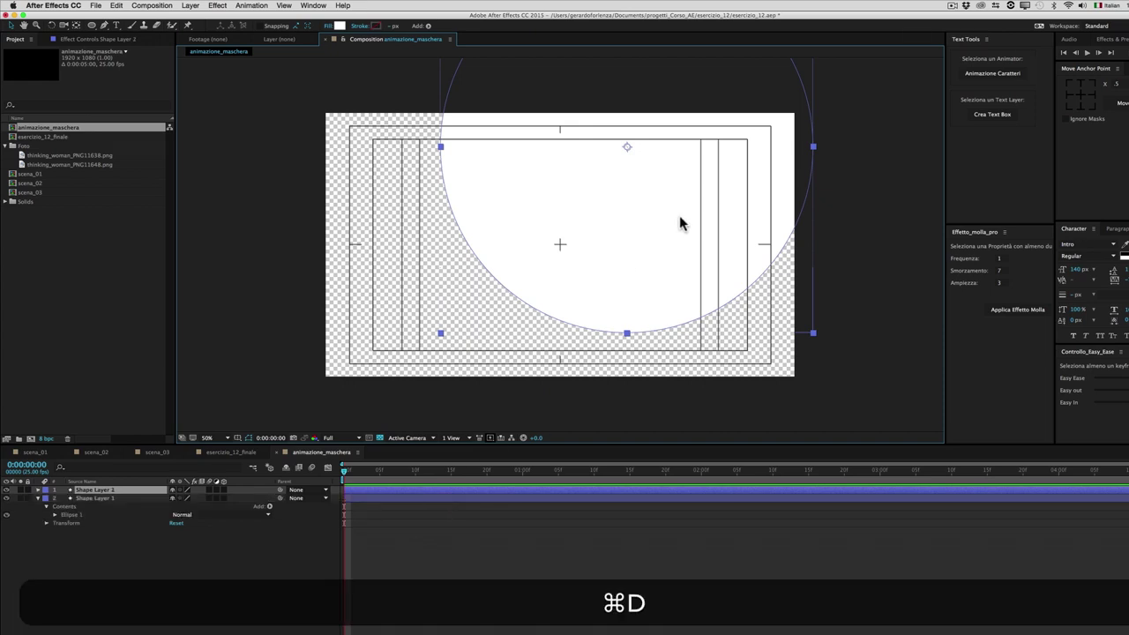
pyautogui.moveTo(680, 223); pyautogui.dragTo(442, 313)
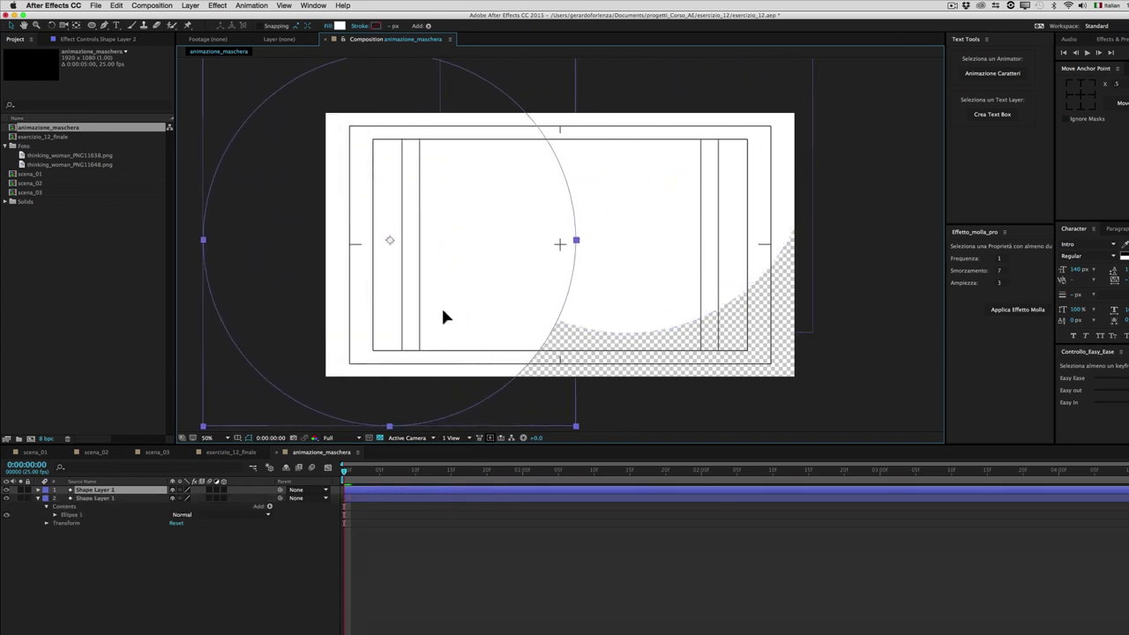
pyautogui.press('super+d')
pyautogui.moveTo(418, 313); pyautogui.dragTo(721, 444)
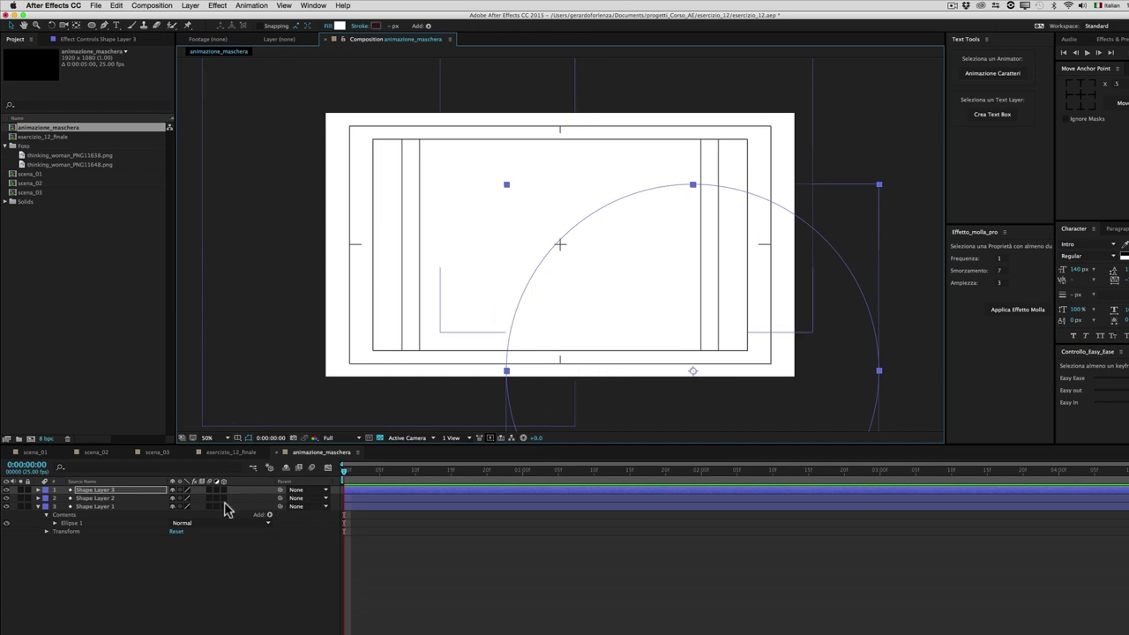
pyautogui.press('shift')
pyautogui.keyDown('shift'); pyautogui.click(105, 508); pyautogui.keyUp('shift')
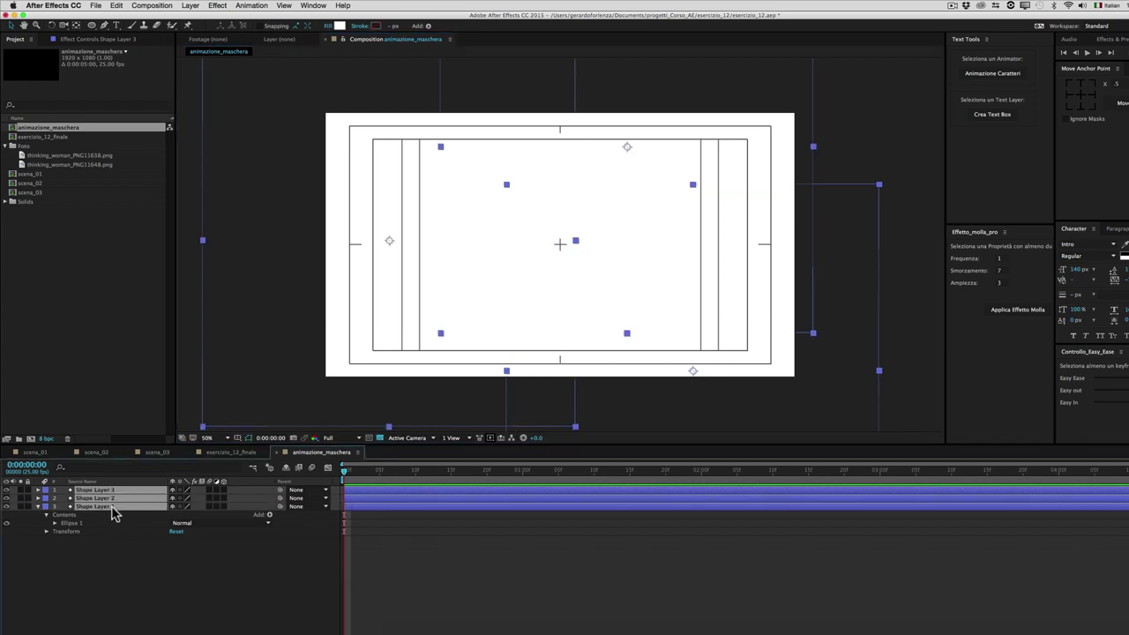
pyautogui.press('s')
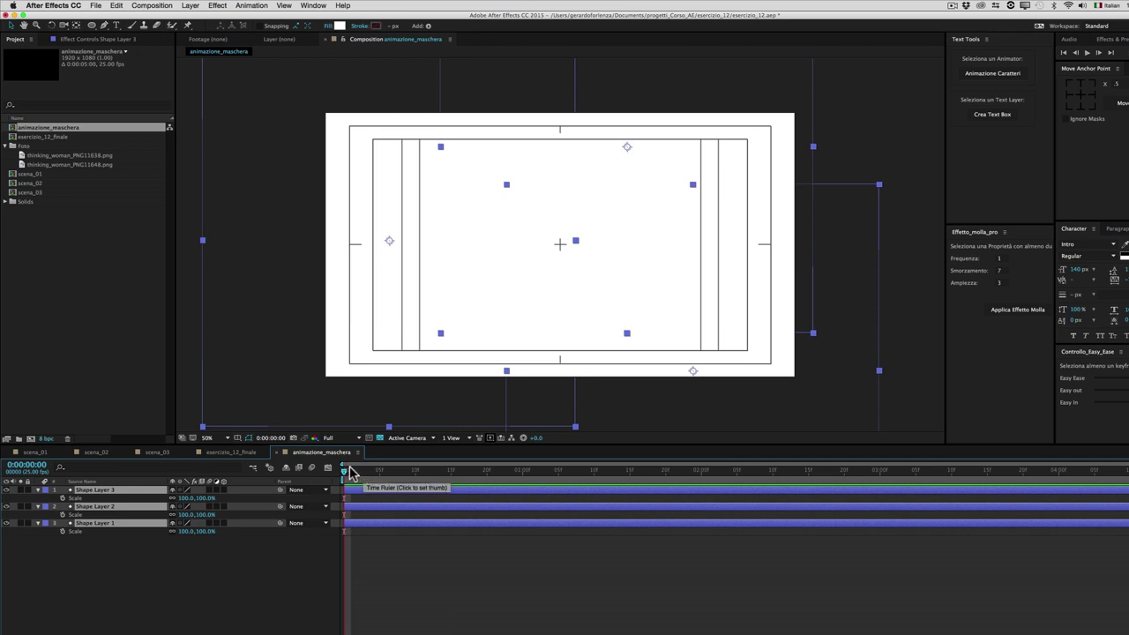
# Keyframe the three circles' Scale at 100% at one second and 0% at the start.
pyautogui.click(350, 474)
pyautogui.moveTo(348, 474); pyautogui.dragTo(524, 476)
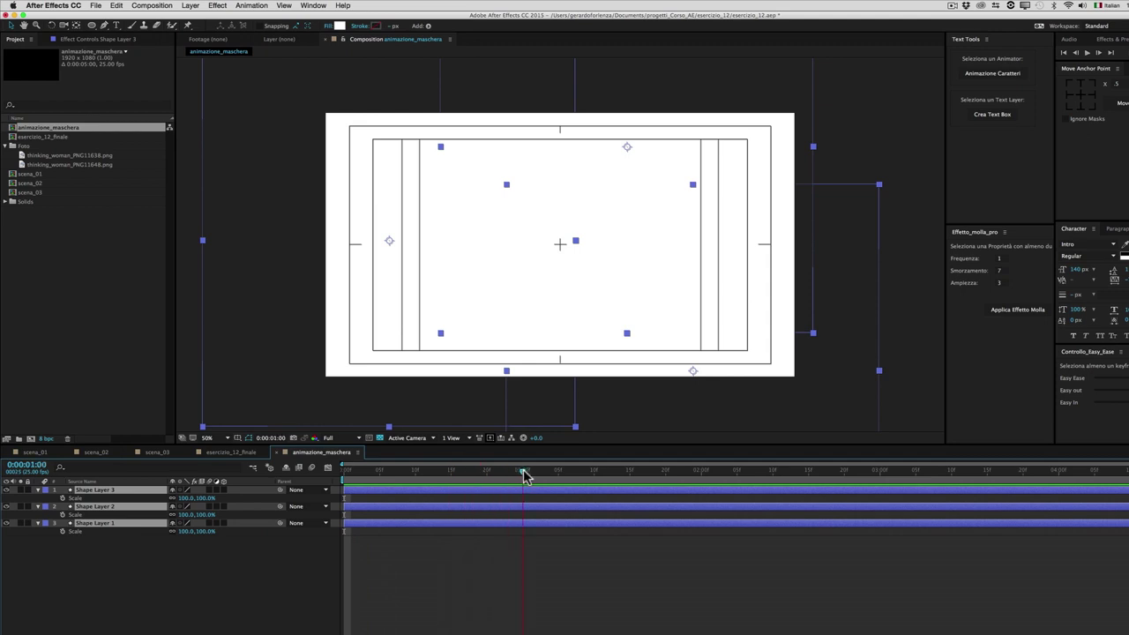
pyautogui.click(62, 497)
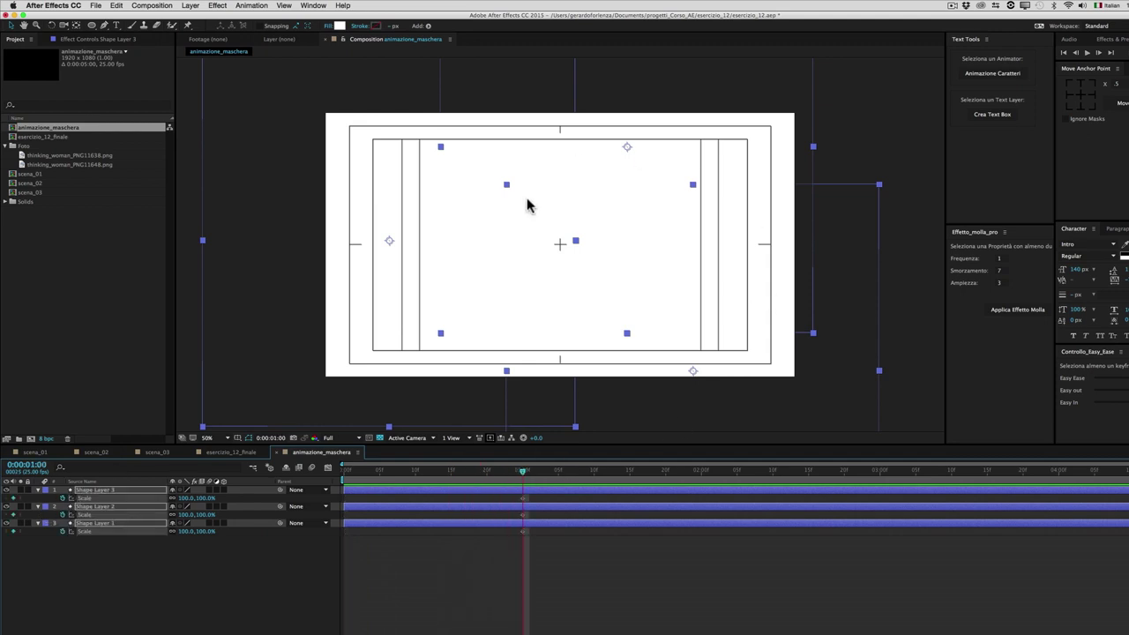
pyautogui.moveTo(520, 474); pyautogui.dragTo(315, 485)
pyautogui.click(205, 498)
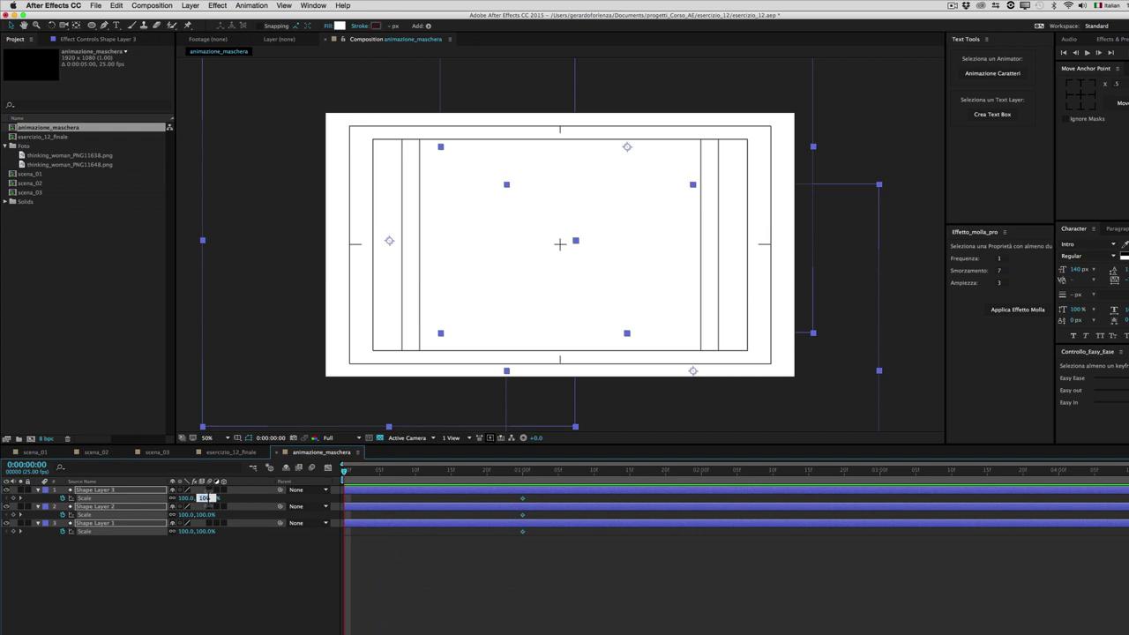
pyautogui.write('0')
pyautogui.press('Return')
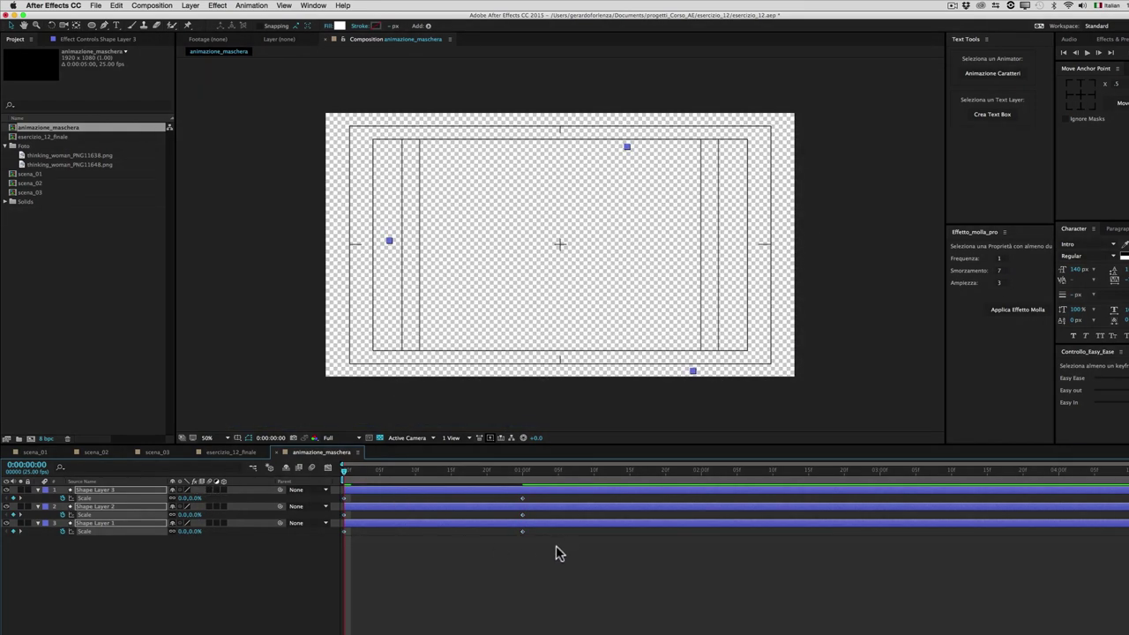
# Apply Controllo_Easy_Ease to the one-second Scale keyframes.
pyautogui.moveTo(552, 550); pyautogui.dragTo(488, 490)
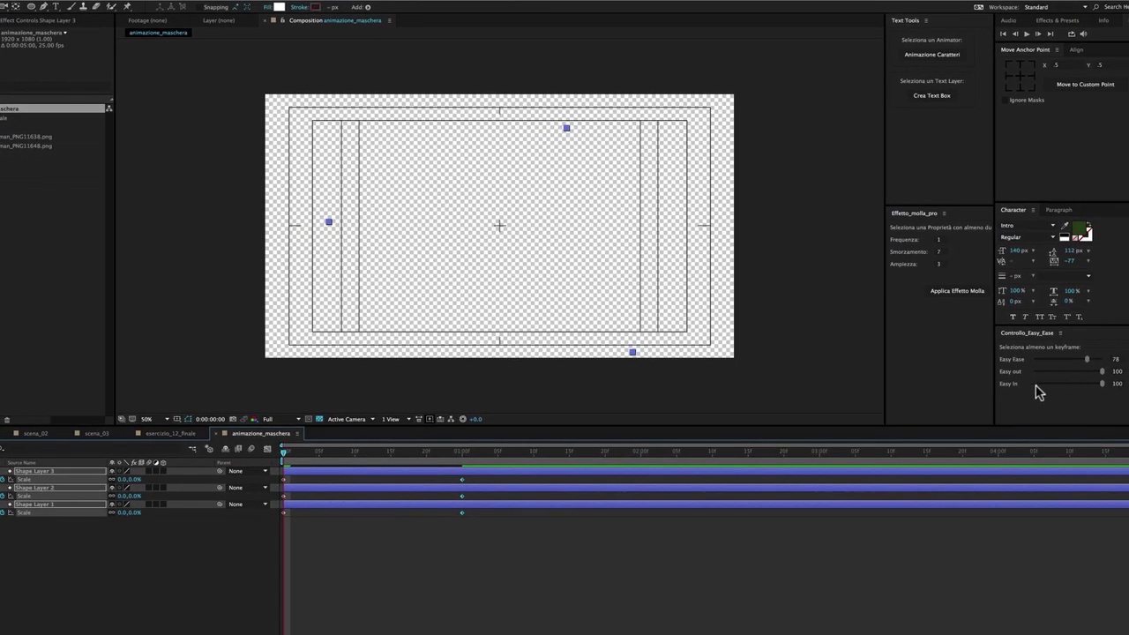
pyautogui.click(1090, 365)
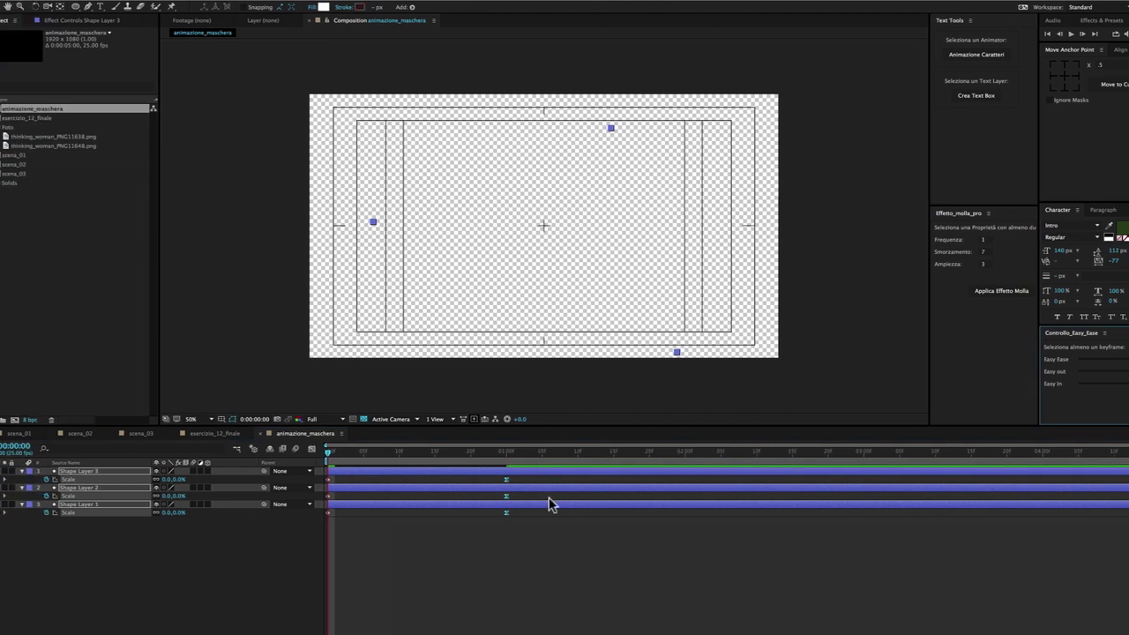
pyautogui.click(403, 520)
# Shift Shape Layer 2 later and Shape Layer 3 later still so the circles grow staggered.
pyautogui.click(402, 502)
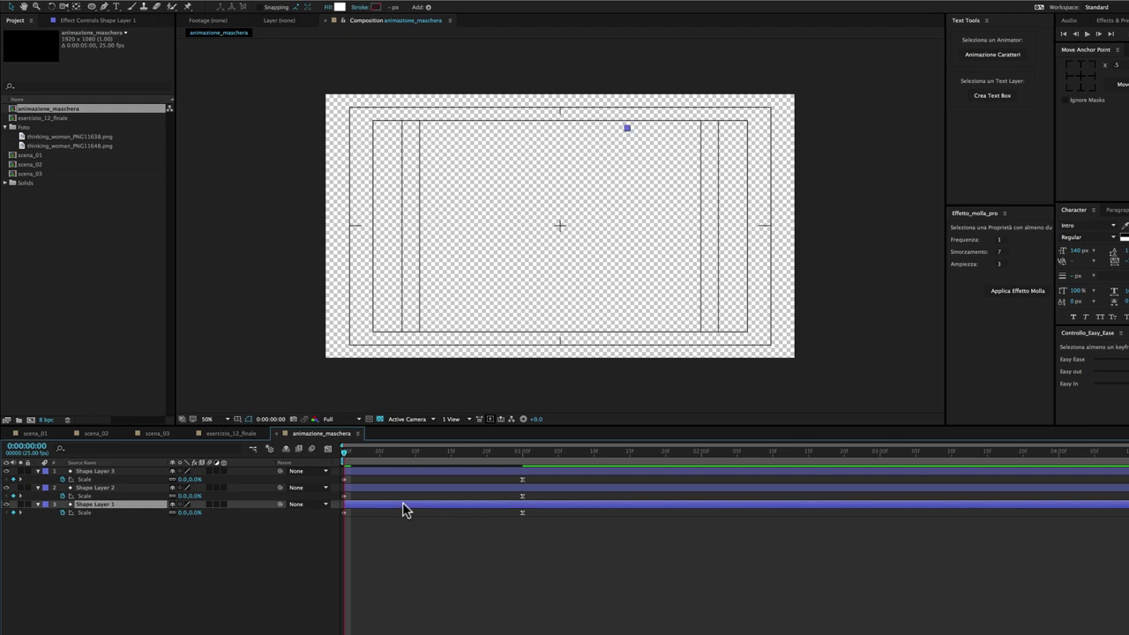
pyautogui.moveTo(348, 456); pyautogui.dragTo(393, 509)
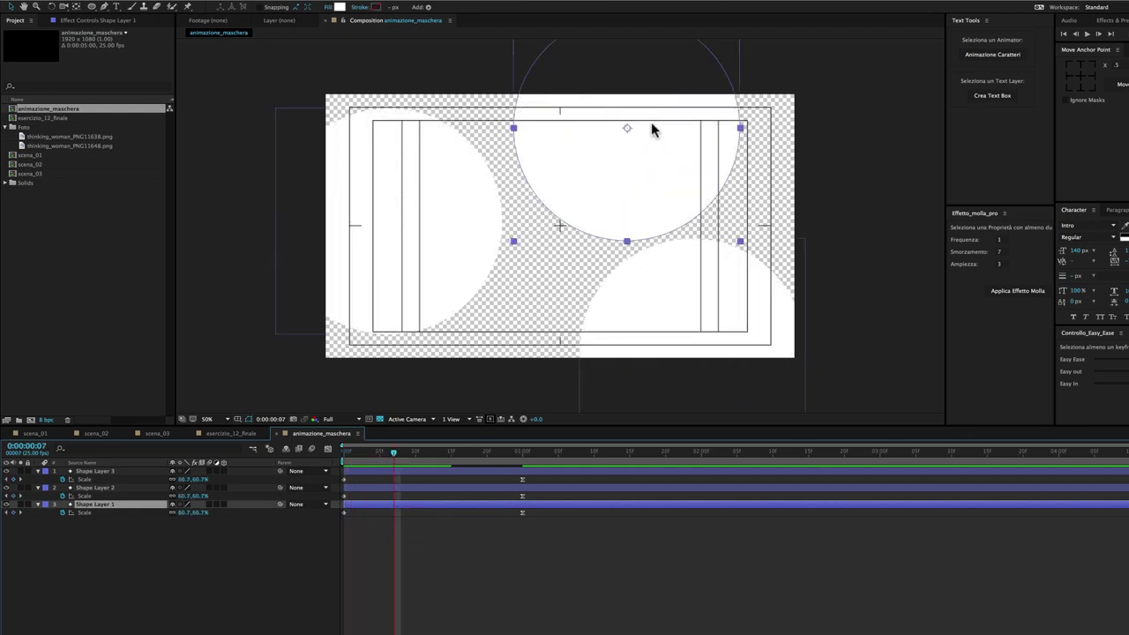
pyautogui.click(374, 487)
pyautogui.moveTo(377, 494); pyautogui.dragTo(401, 493)
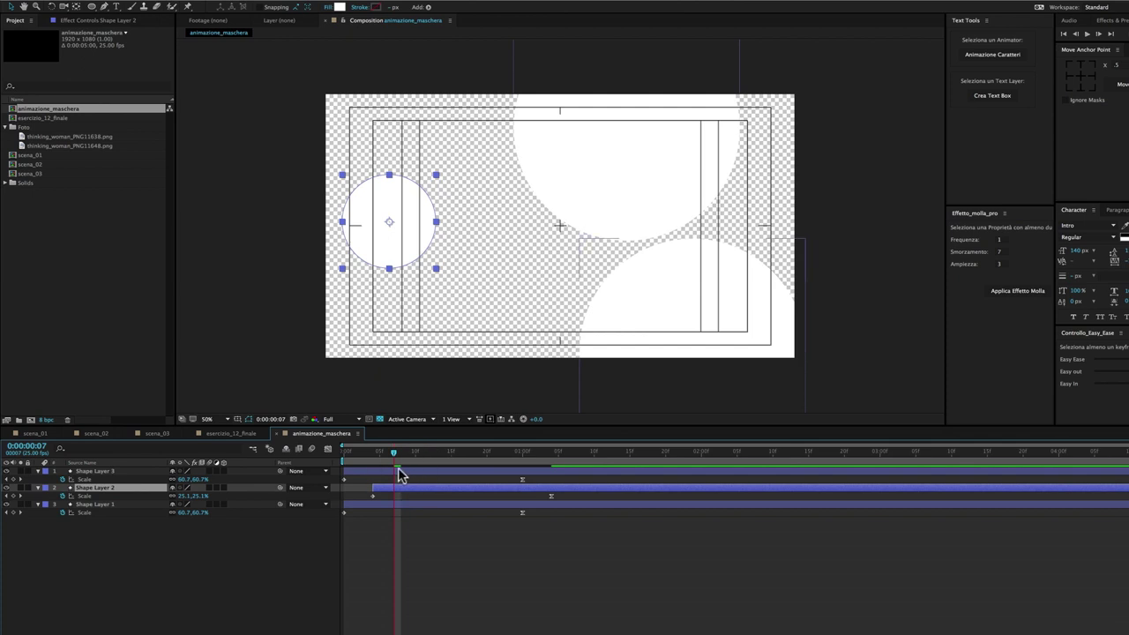
pyautogui.moveTo(428, 470); pyautogui.dragTo(490, 477)
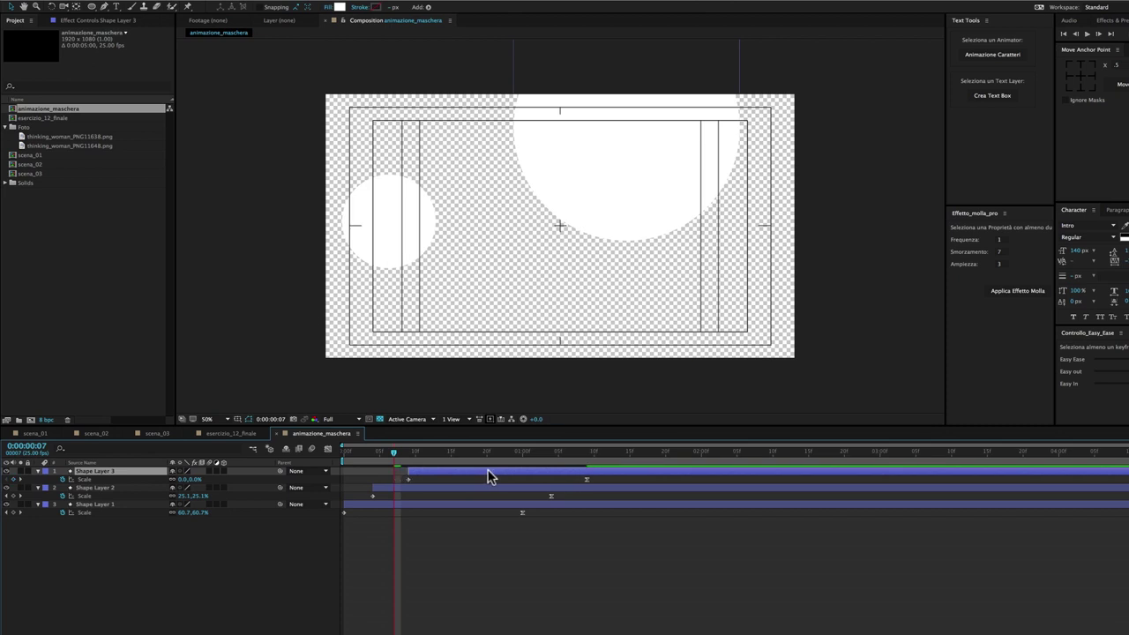
# End the work area at 1:15 and preview the circle animation.
pyautogui.click(630, 453)
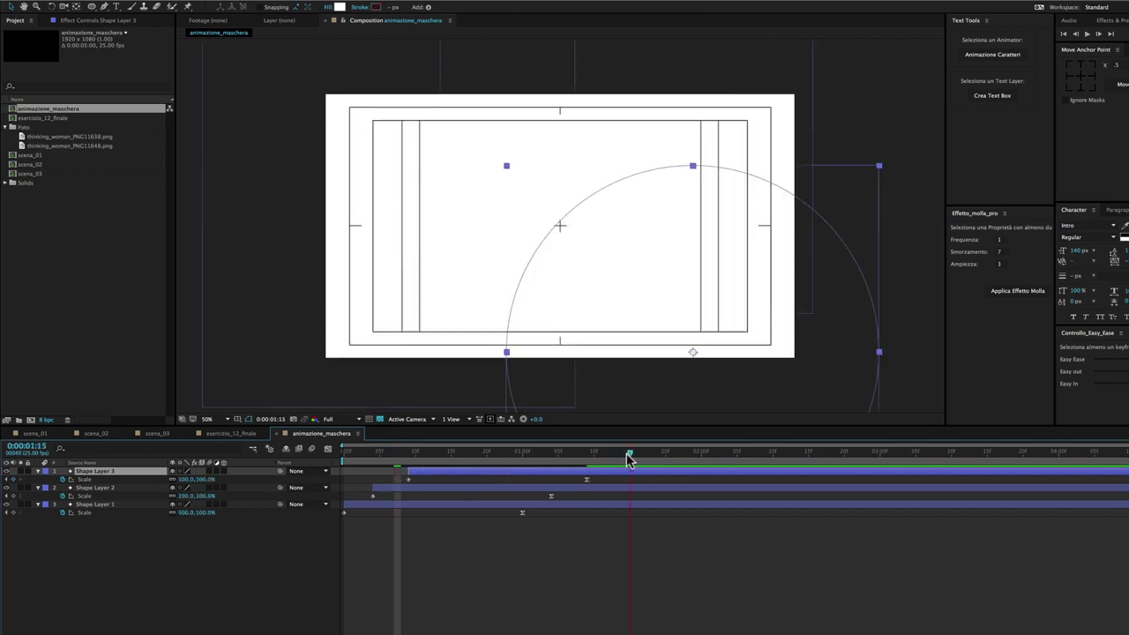
pyautogui.press('n')
pyautogui.press('space')
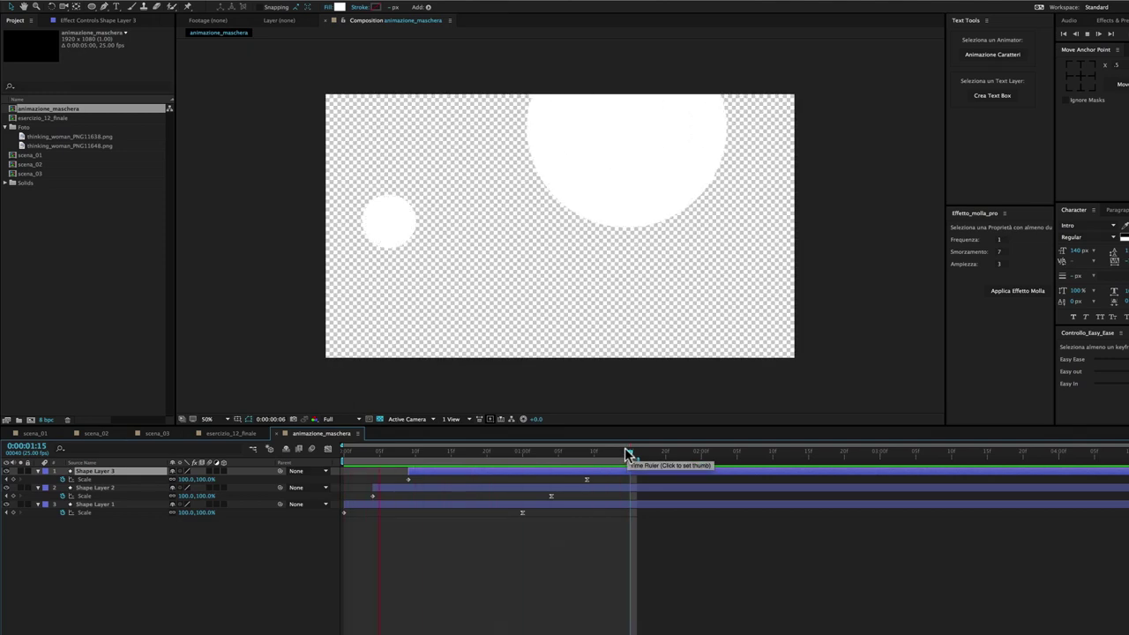
pyautogui.press('space')
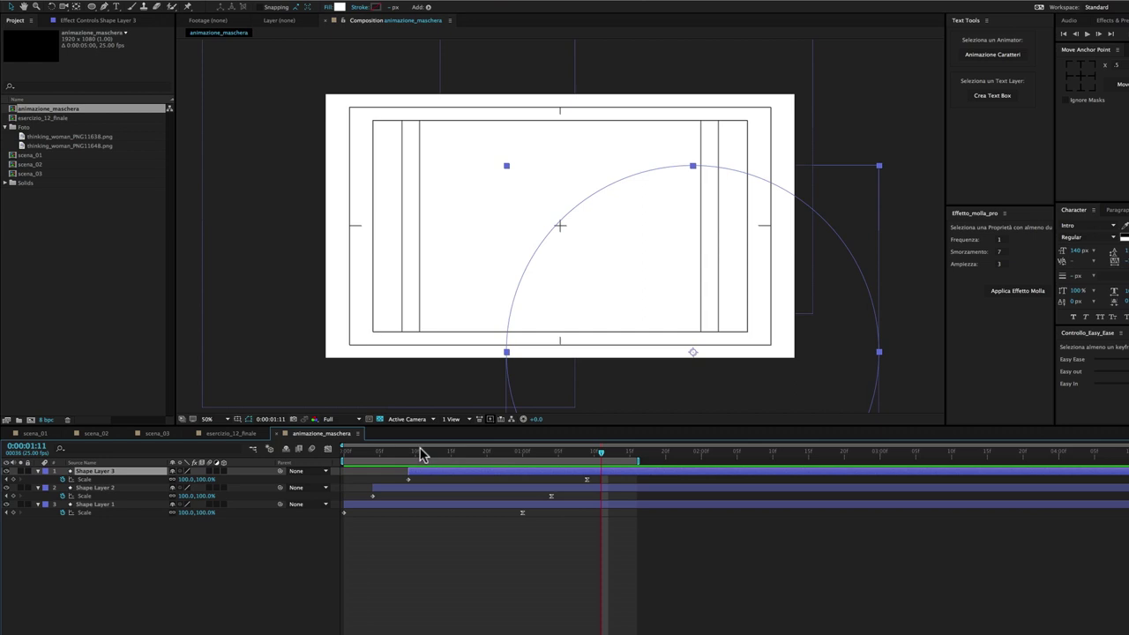
# In esercizio_12_finale, add animazione_maschera above scena_01 and make it scena_01's Alpha Matte.
pyautogui.click(224, 435)
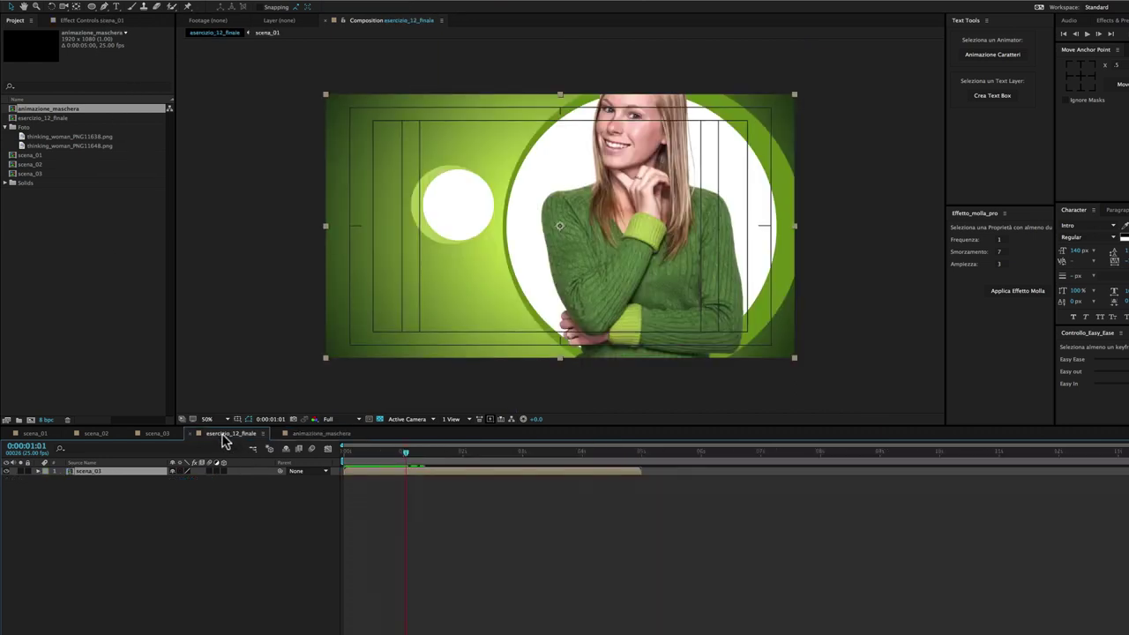
pyautogui.moveTo(12, 112); pyautogui.dragTo(97, 471)
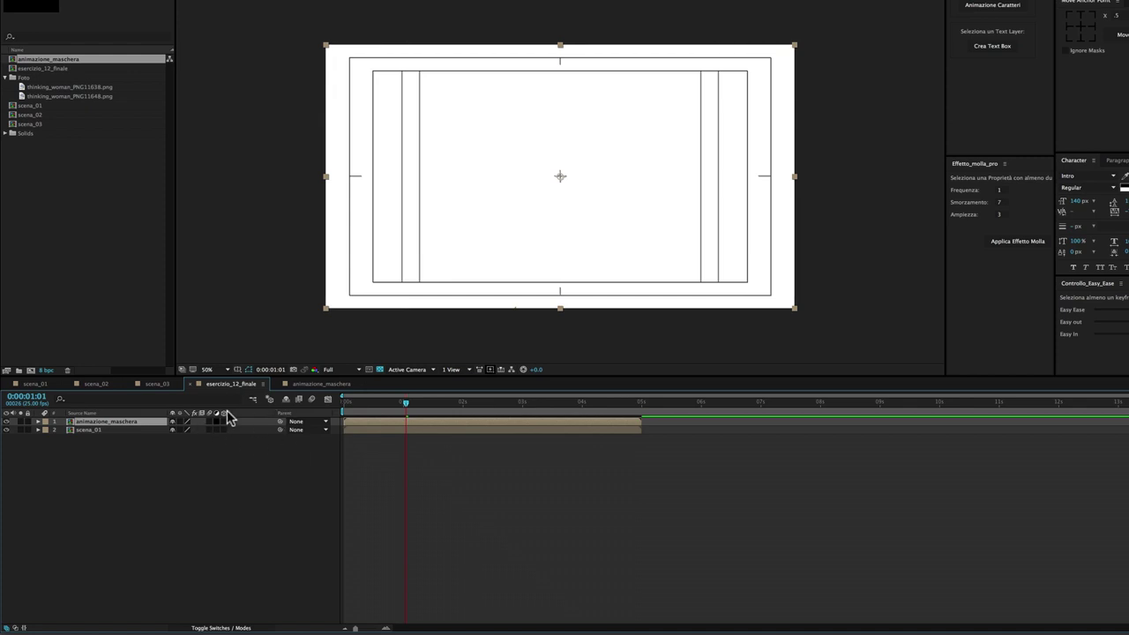
pyautogui.click(222, 628)
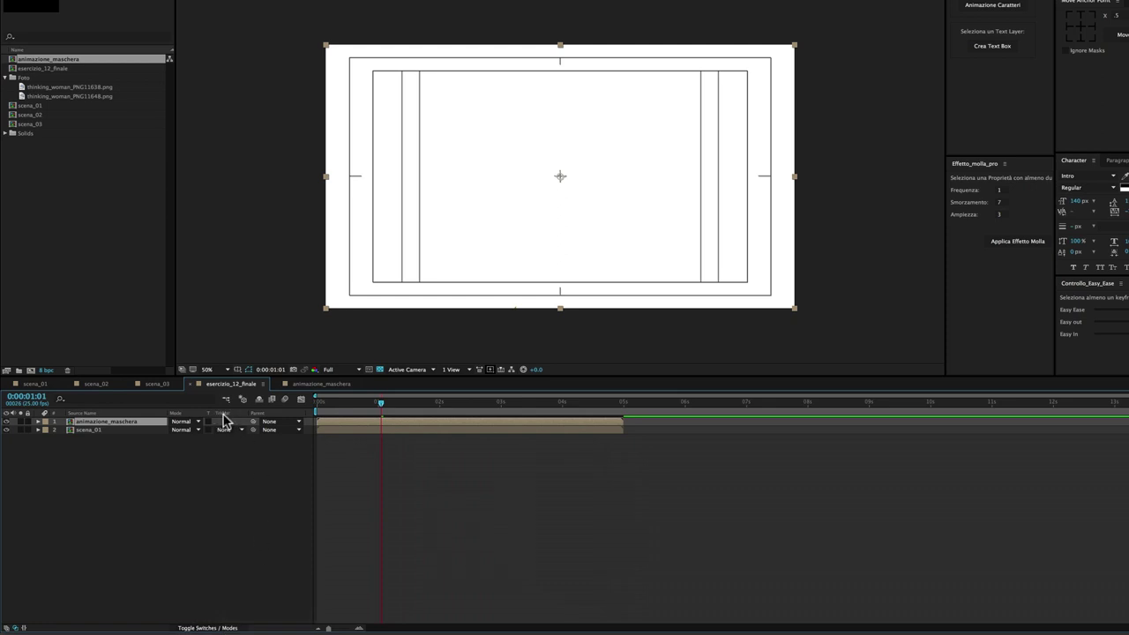
pyautogui.click(97, 437)
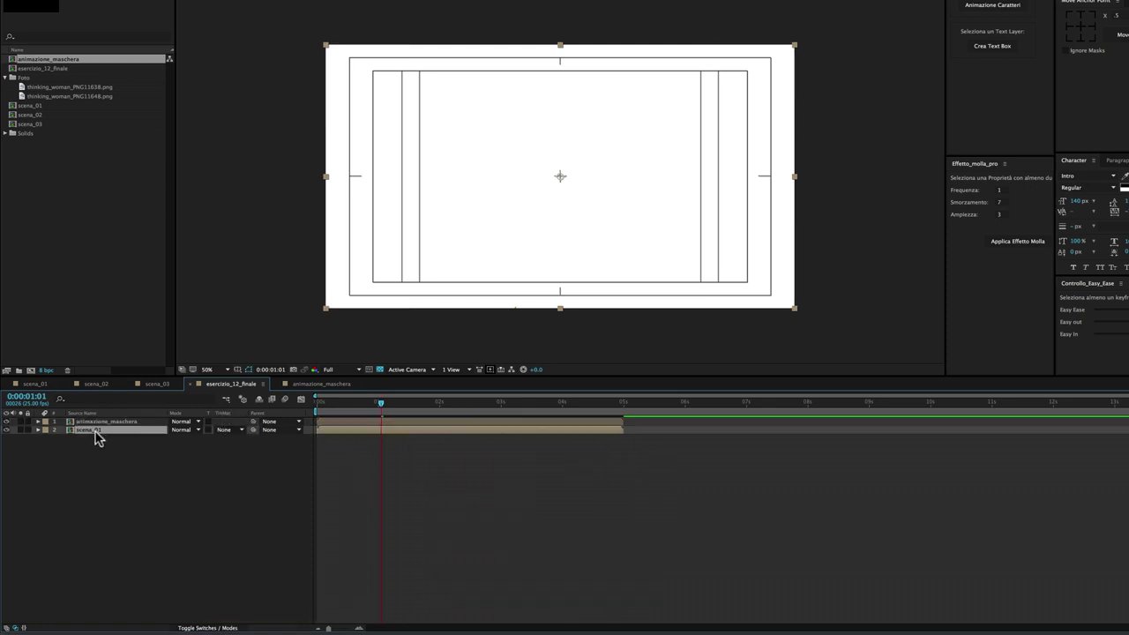
pyautogui.click(226, 429)
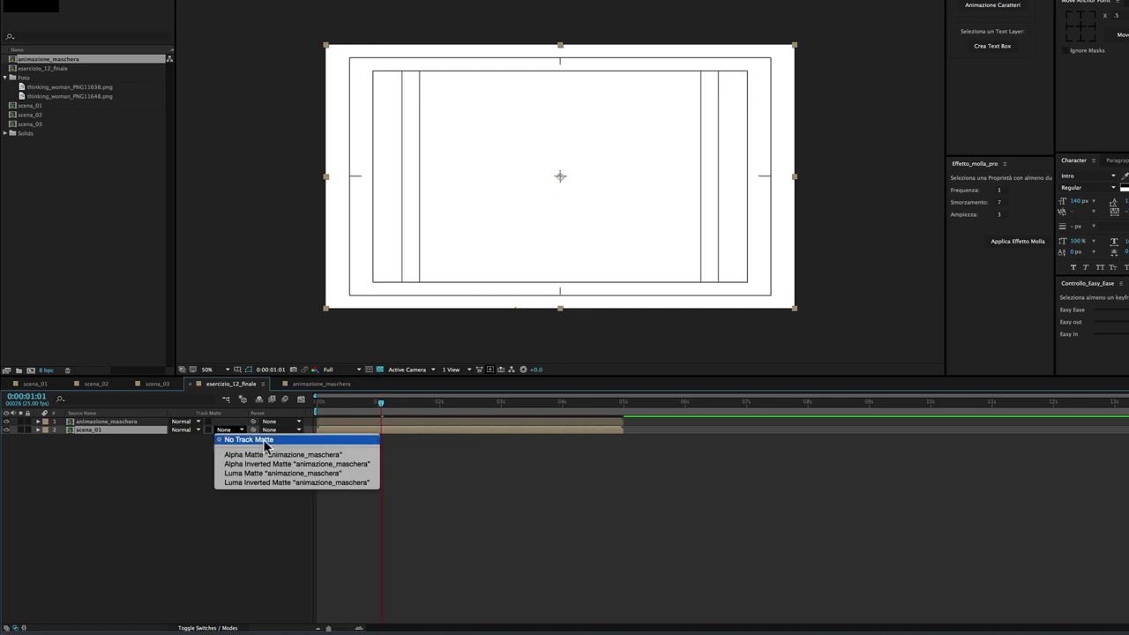
pyautogui.click(265, 454)
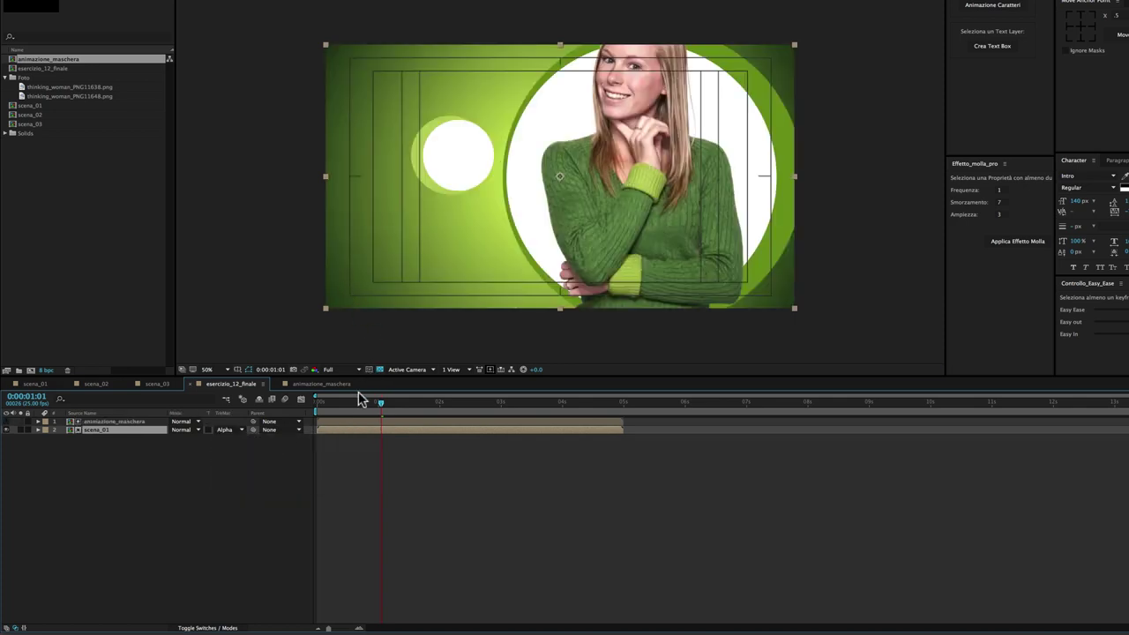
pyautogui.moveTo(376, 401)
pyautogui.mouseDown()
pyautogui.moveTo(328, 403)
pyautogui.moveTo(524, 403)
pyautogui.mouseUp()
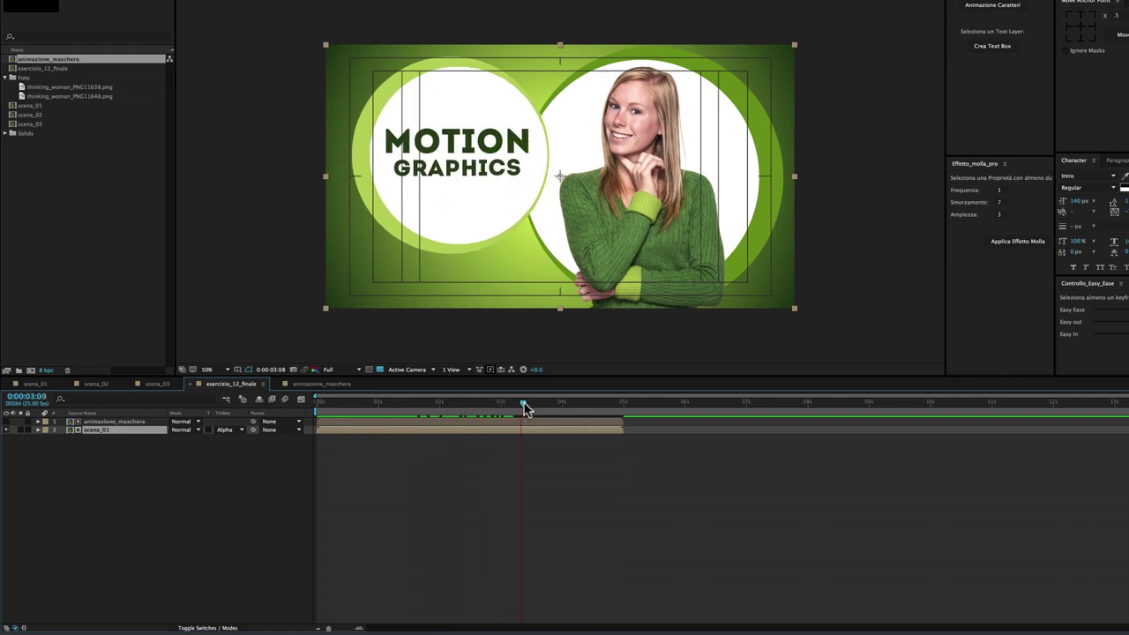
pyautogui.moveTo(524, 406); pyautogui.dragTo(537, 411)
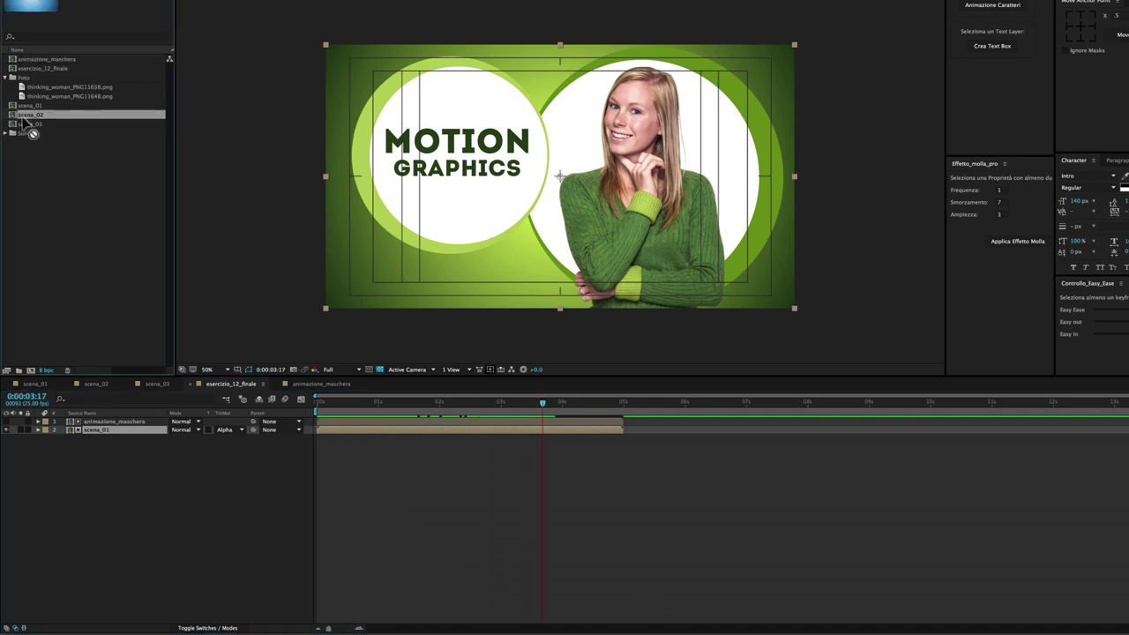
# Add scena_02 and a second animazione_maschera above it, both starting at about 0:00:03:17.
pyautogui.moveTo(12, 115); pyautogui.dragTo(128, 421)
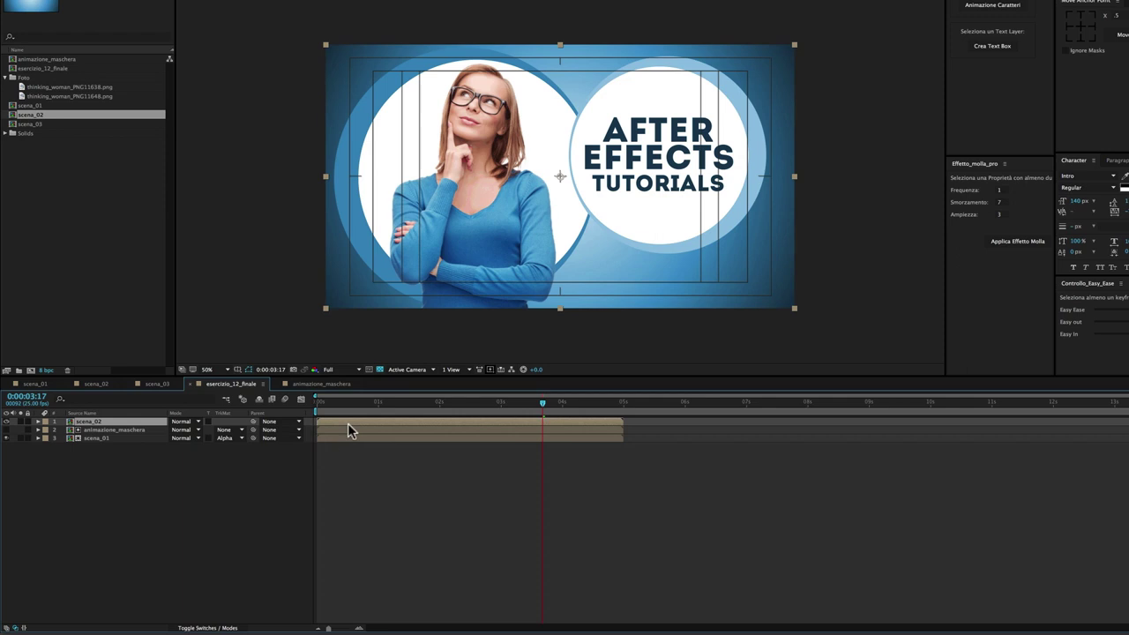
pyautogui.moveTo(349, 430); pyautogui.dragTo(542, 404)
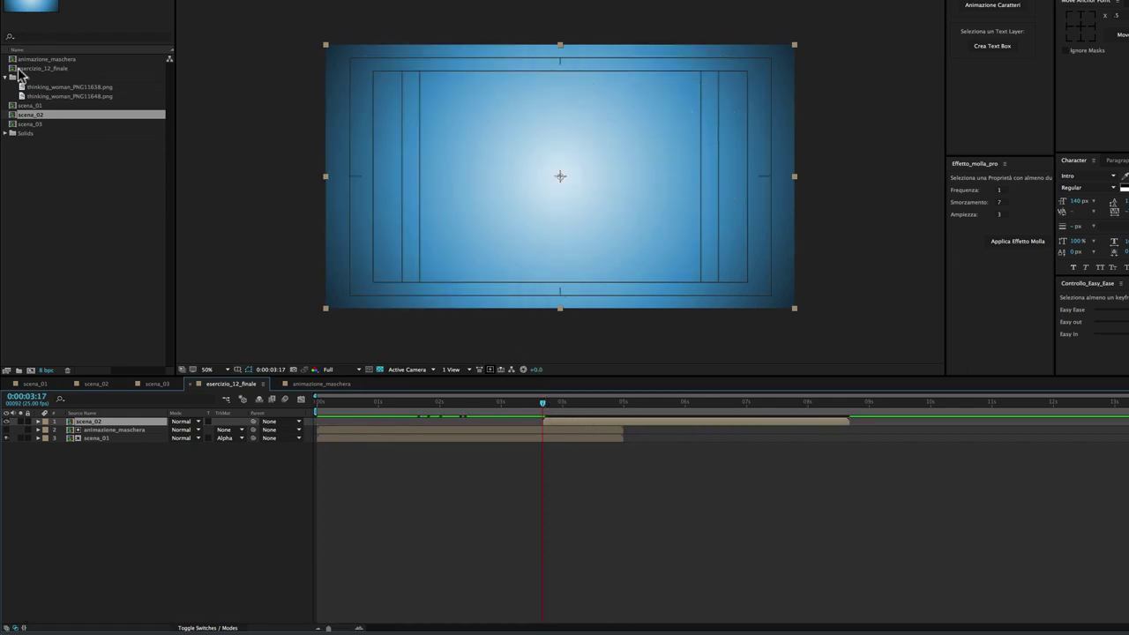
pyautogui.moveTo(13, 59); pyautogui.dragTo(147, 416)
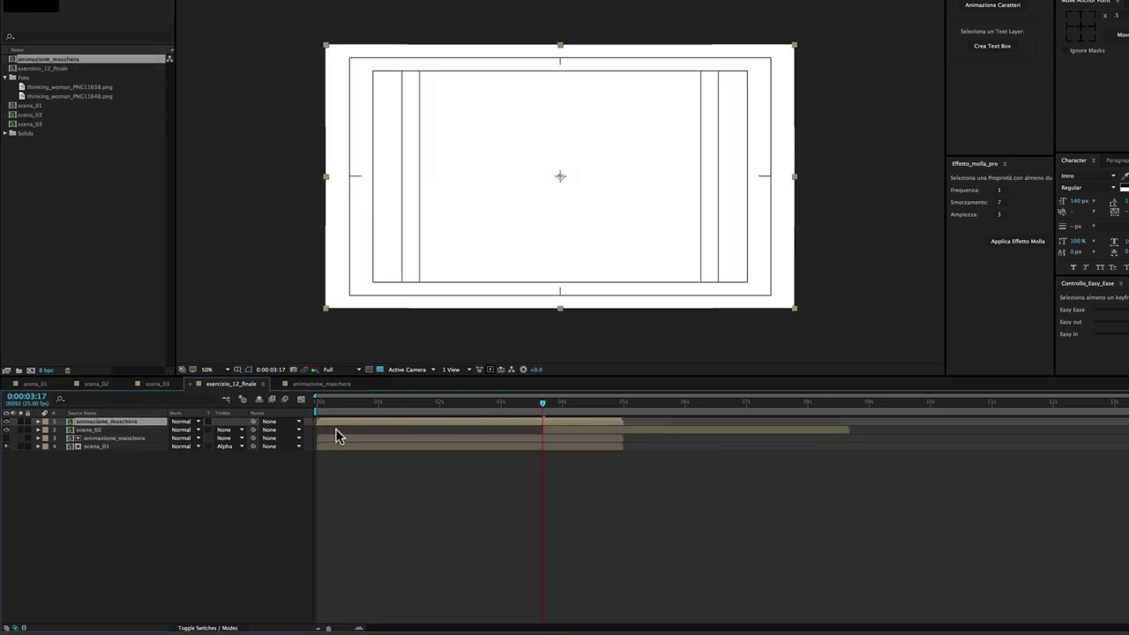
pyautogui.moveTo(340, 421); pyautogui.dragTo(555, 426)
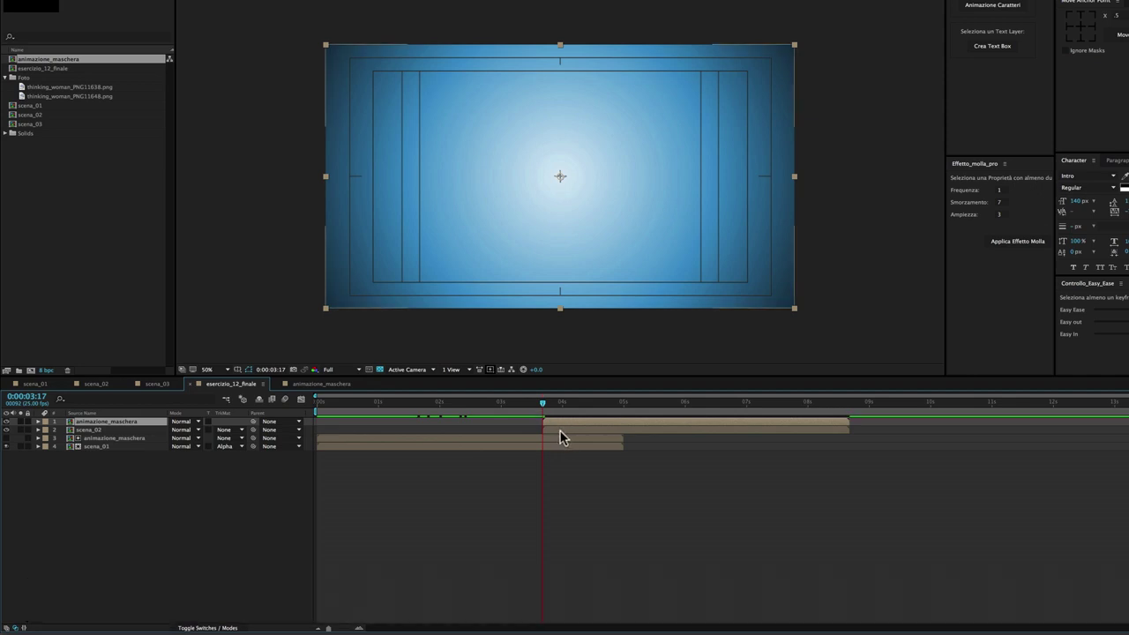
# Set scena_02's track matte to Alpha Matte using the new mask layer, then scrub the transition.
pyautogui.click(559, 431)
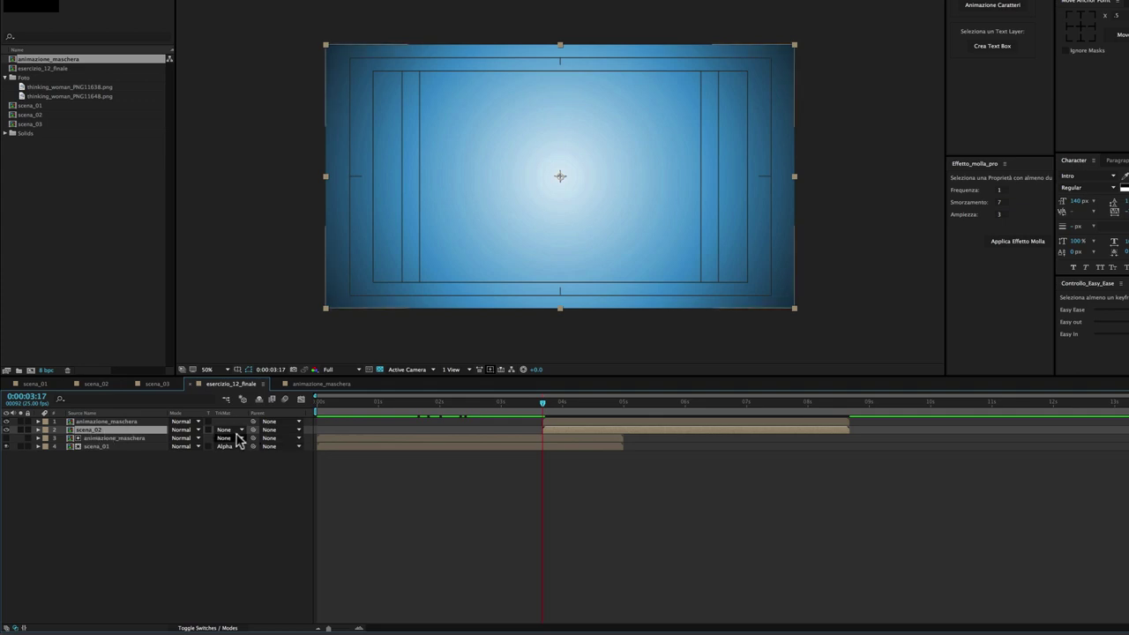
pyautogui.click(228, 429)
pyautogui.click(251, 455)
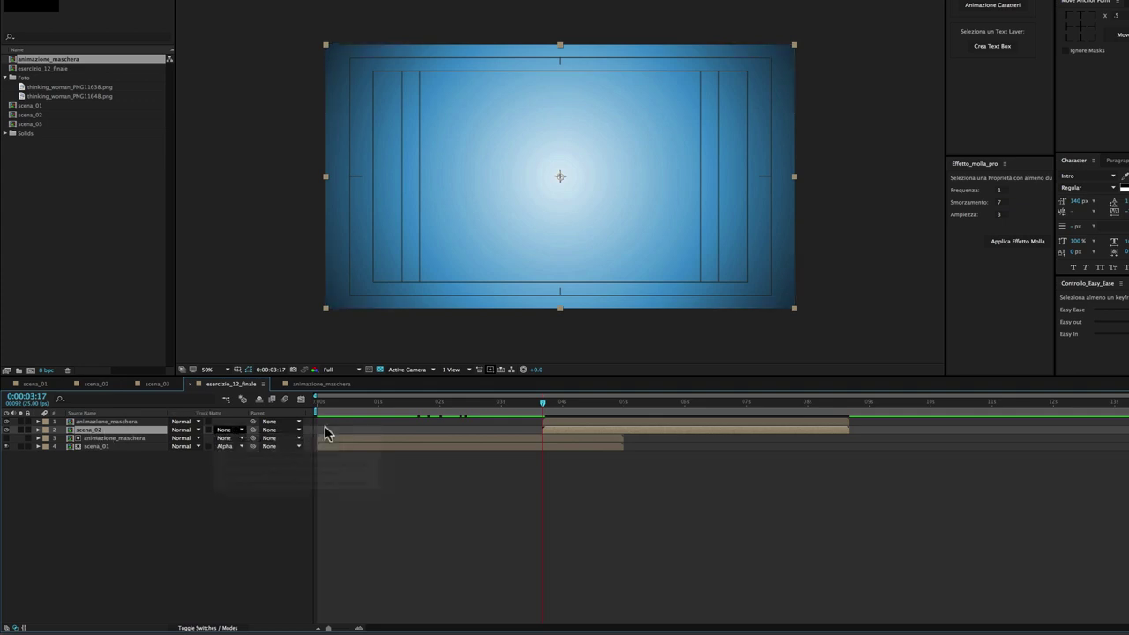
pyautogui.click(548, 403)
pyautogui.moveTo(547, 407)
pyautogui.mouseDown()
pyautogui.moveTo(575, 407)
pyautogui.moveTo(561, 404)
pyautogui.mouseUp()
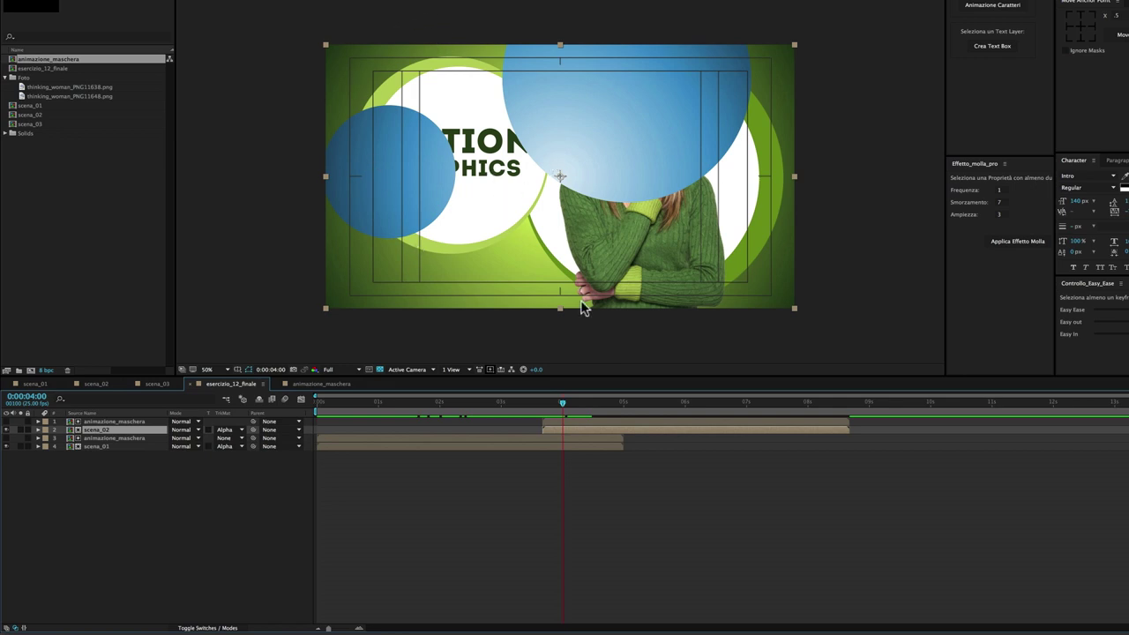
pyautogui.click(565, 422)
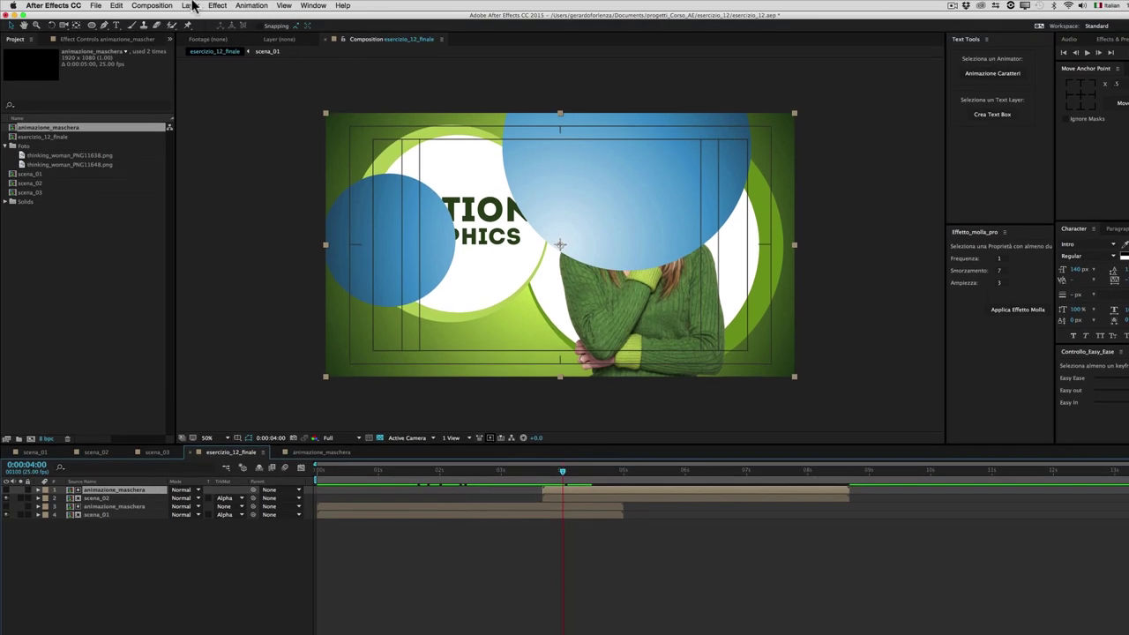
# Flip the top animazione_maschera layer horizontally and check the reveal around 0:00:04:01.
pyautogui.click(192, 5)
pyautogui.moveTo(204, 113)
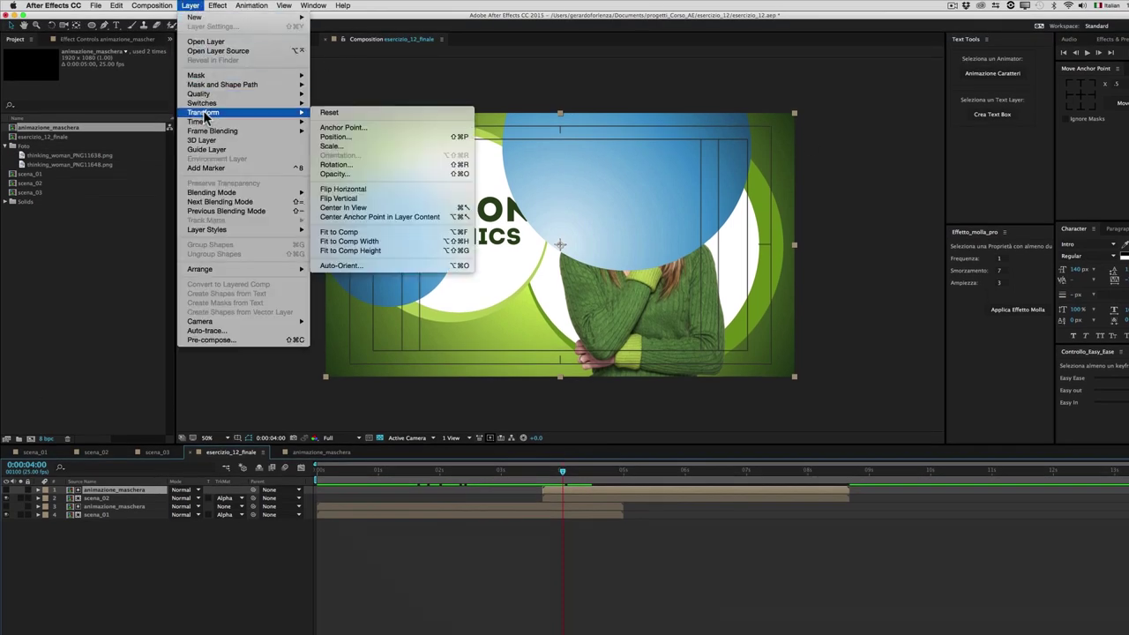
pyautogui.click(383, 190)
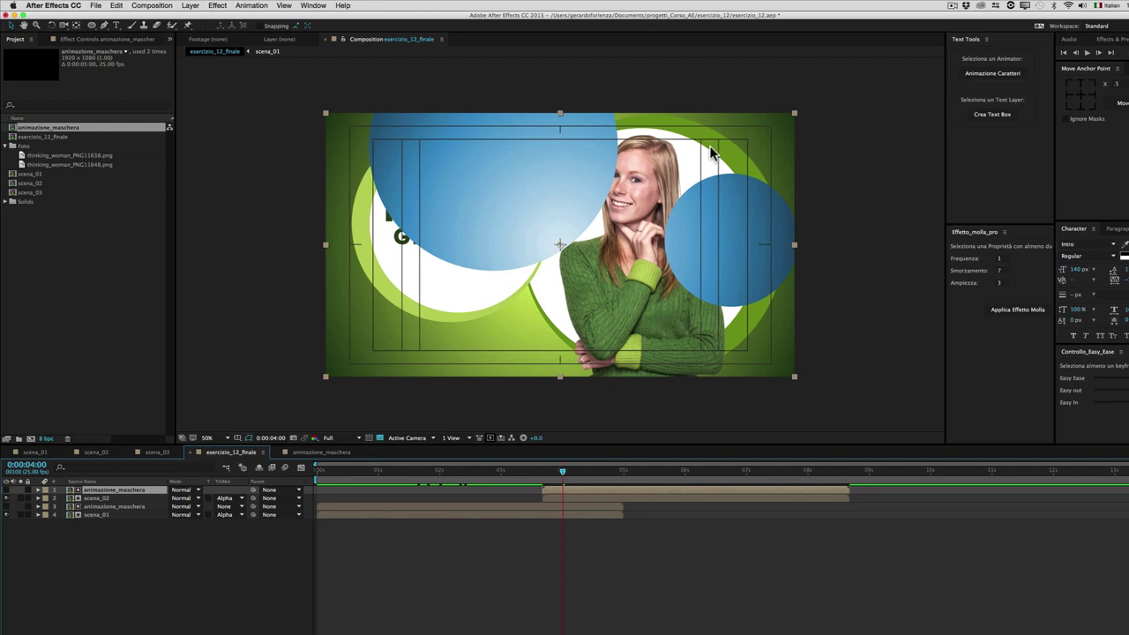
pyautogui.click(565, 472)
pyautogui.moveTo(565, 474); pyautogui.dragTo(565, 473)
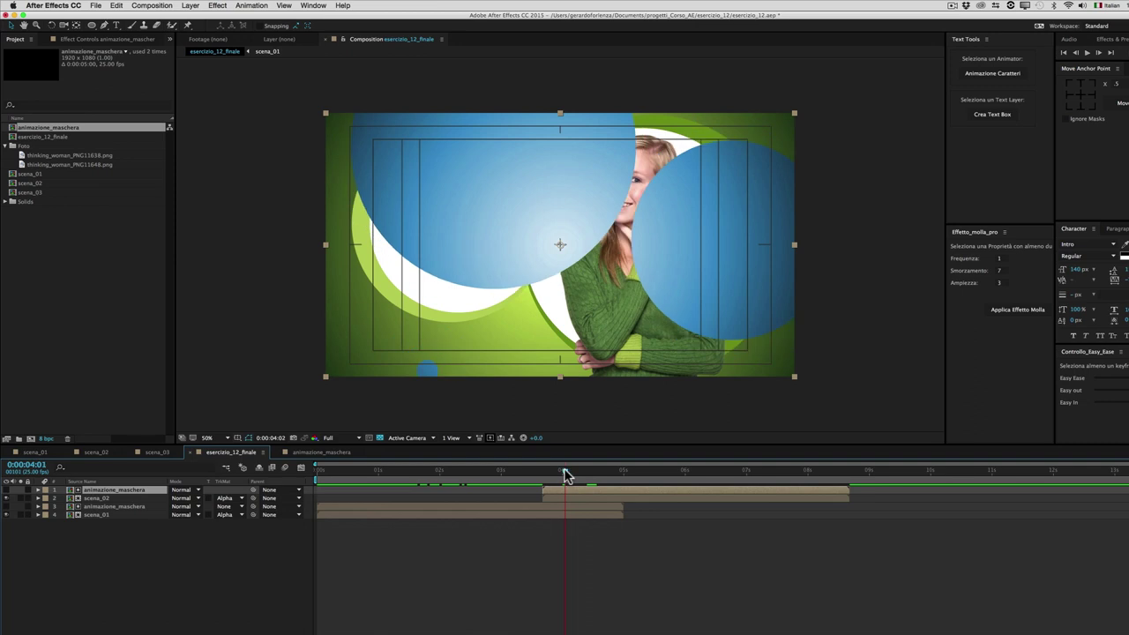
pyautogui.press('super+Tab')
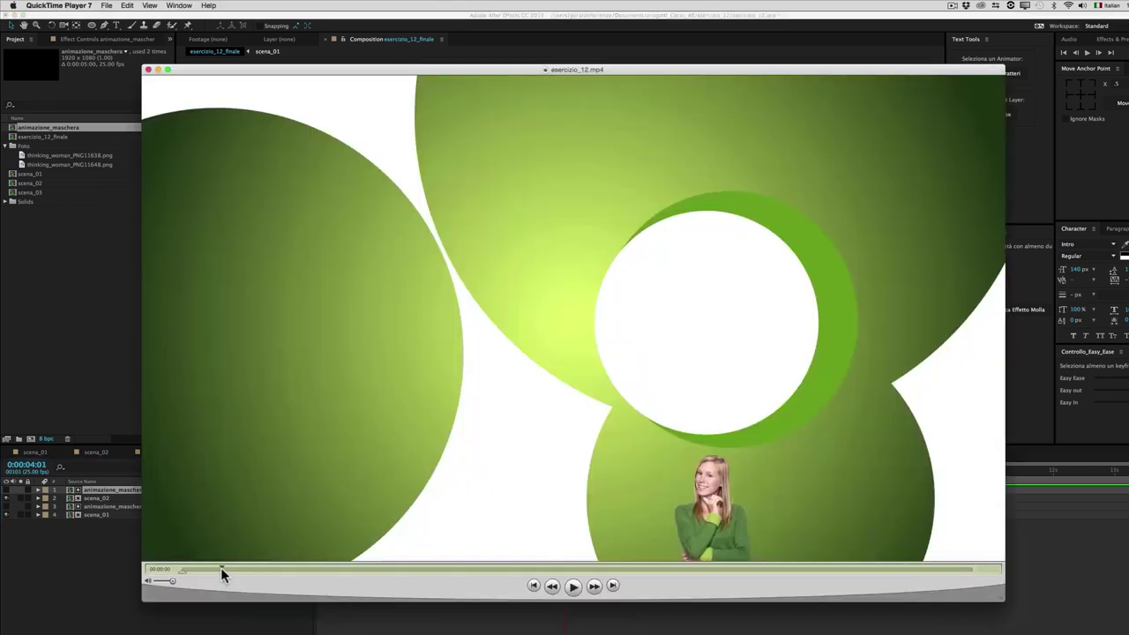
pyautogui.moveTo(220, 569); pyautogui.dragTo(435, 551)
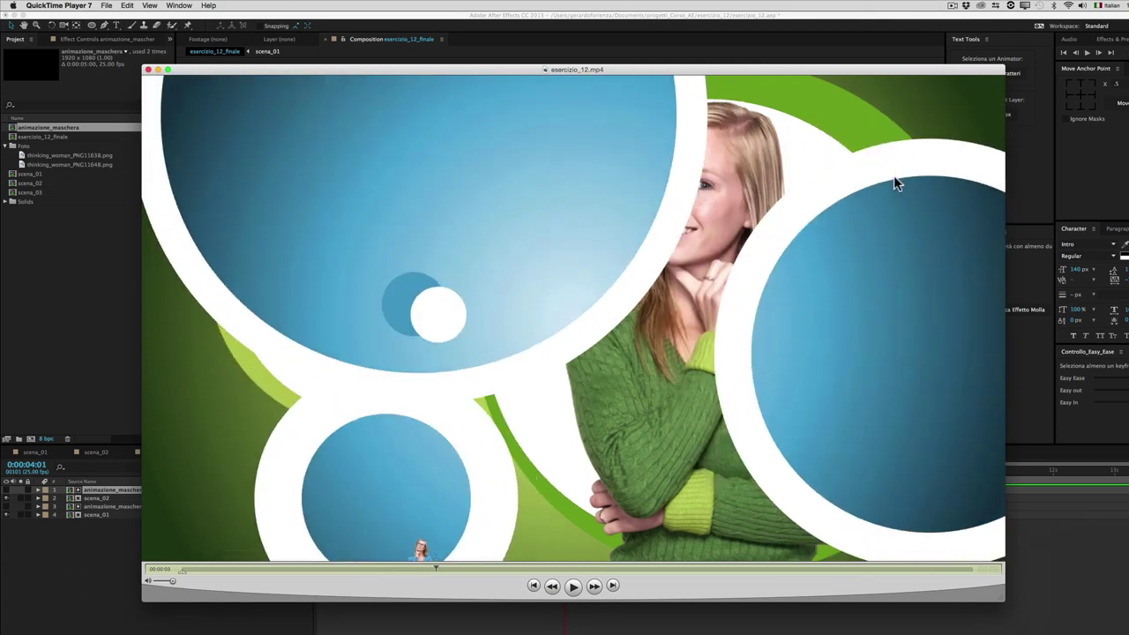
pyautogui.press('super+q')
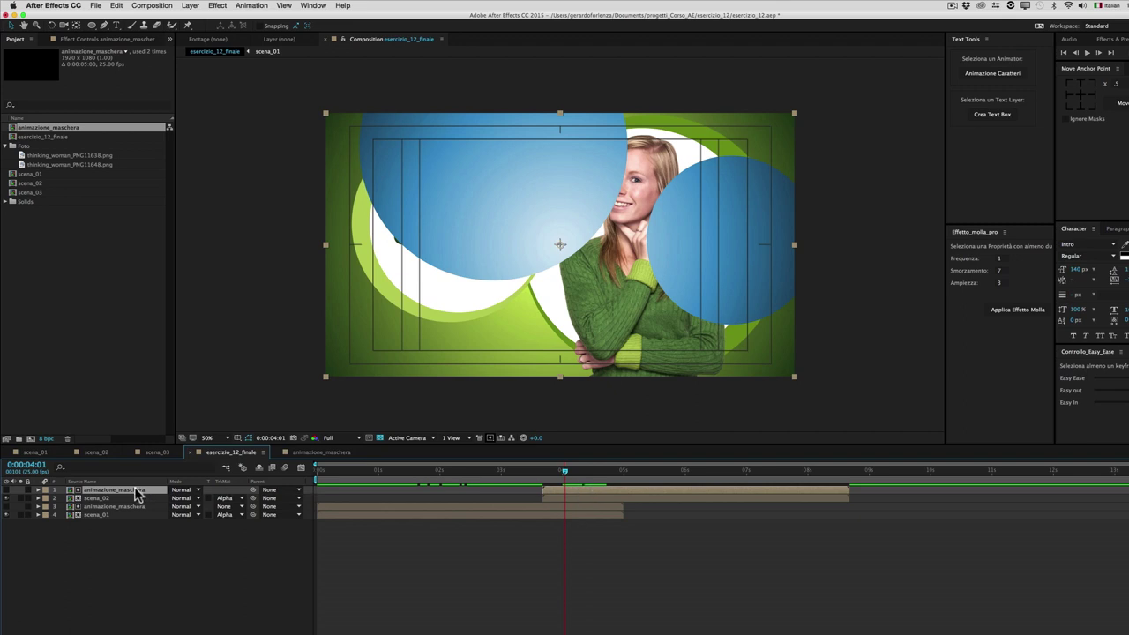
# Place a visible, slightly earlier mask duplicate below scena_02 for white rings, then add scena_03.
pyautogui.press('super+d')
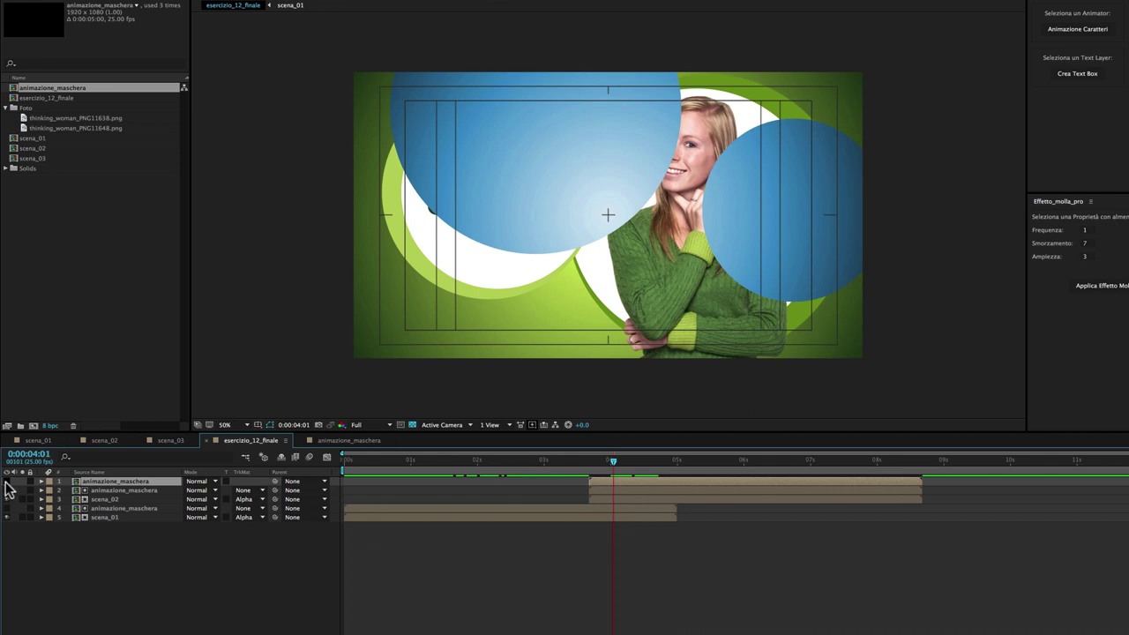
pyautogui.click(7, 490)
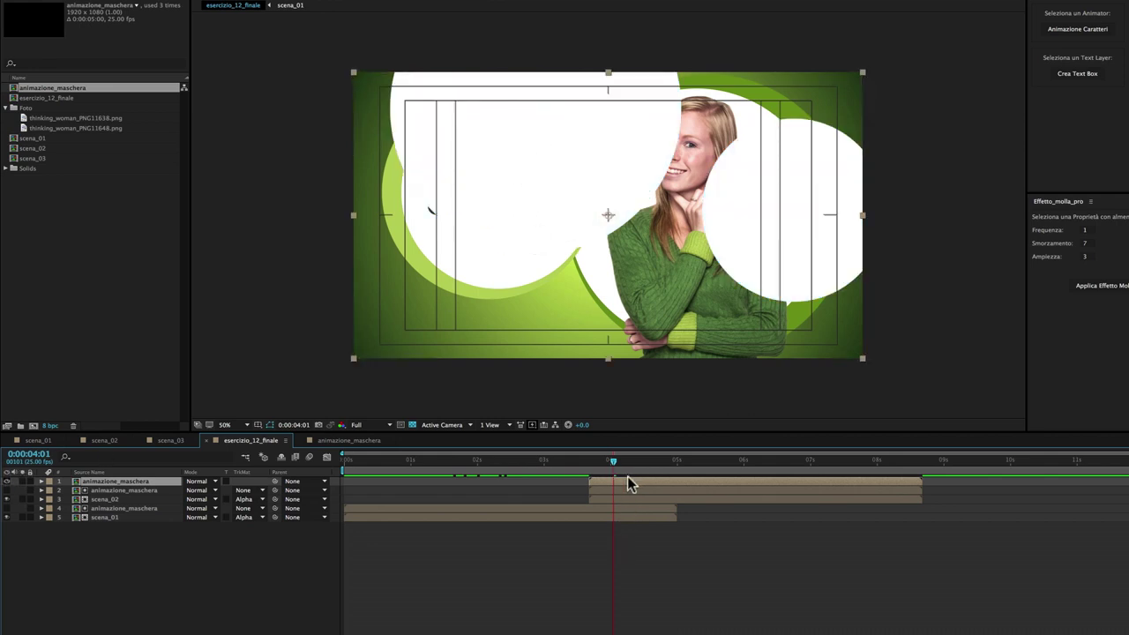
pyautogui.moveTo(151, 487); pyautogui.dragTo(157, 503)
pyautogui.moveTo(661, 510); pyautogui.dragTo(653, 509)
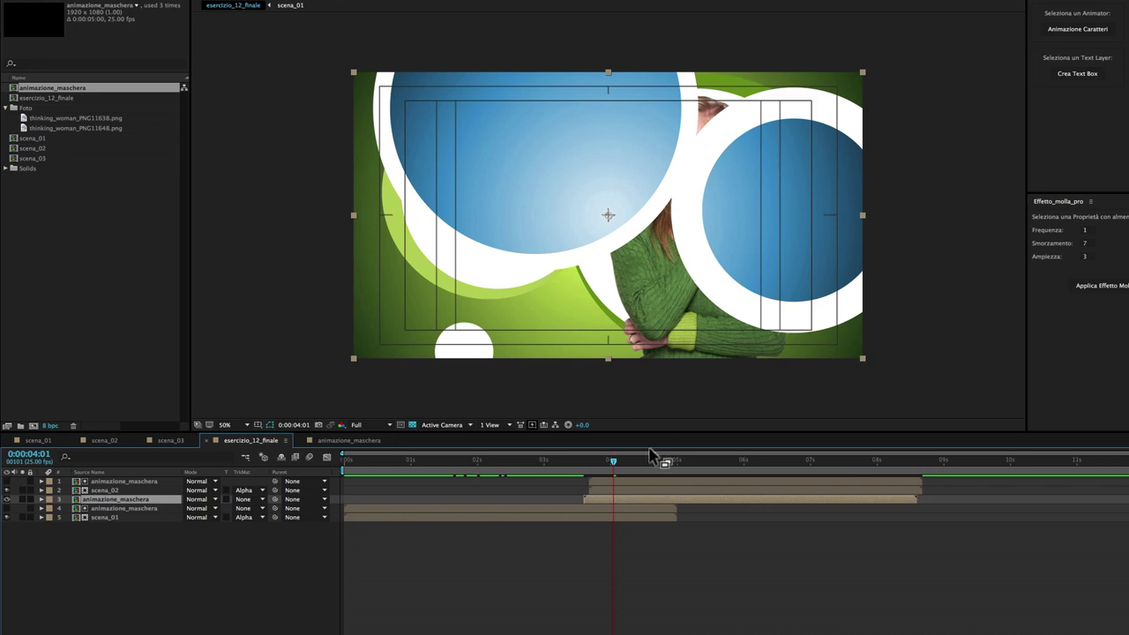
pyautogui.moveTo(585, 465); pyautogui.dragTo(785, 465)
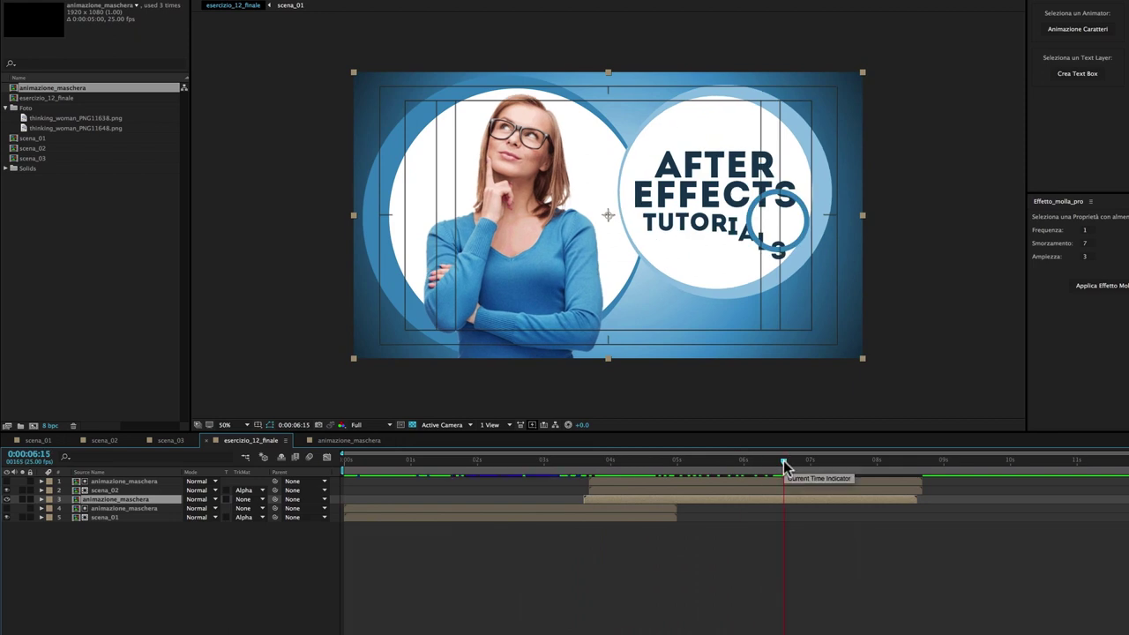
pyautogui.moveTo(783, 462); pyautogui.dragTo(844, 460)
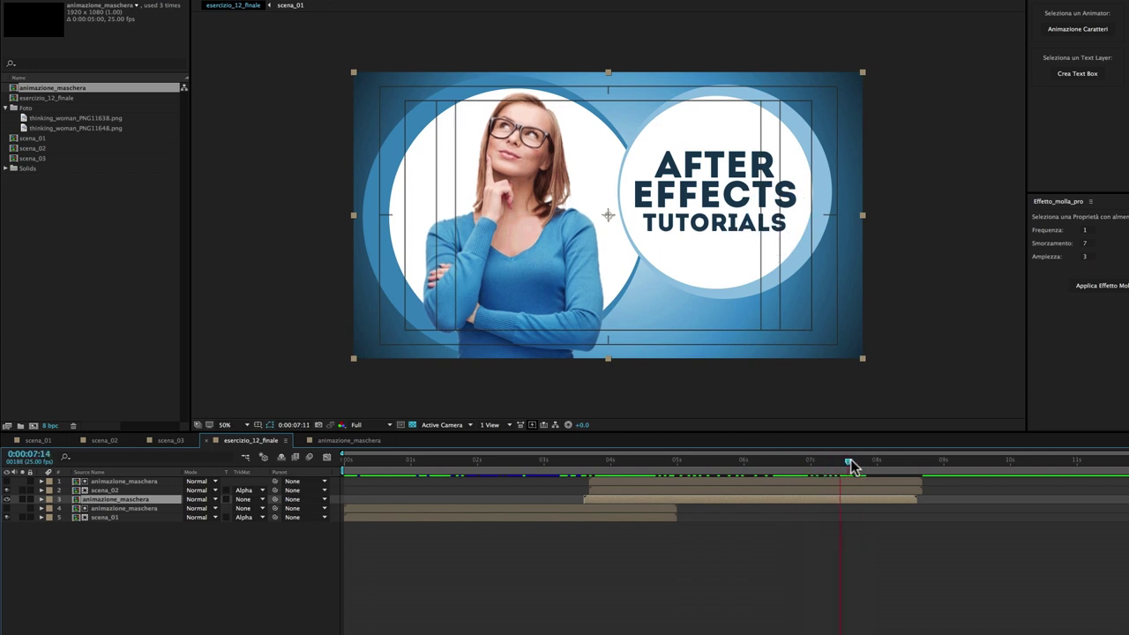
pyautogui.moveTo(847, 463); pyautogui.dragTo(844, 462)
pyautogui.moveTo(32, 159); pyautogui.dragTo(130, 481)
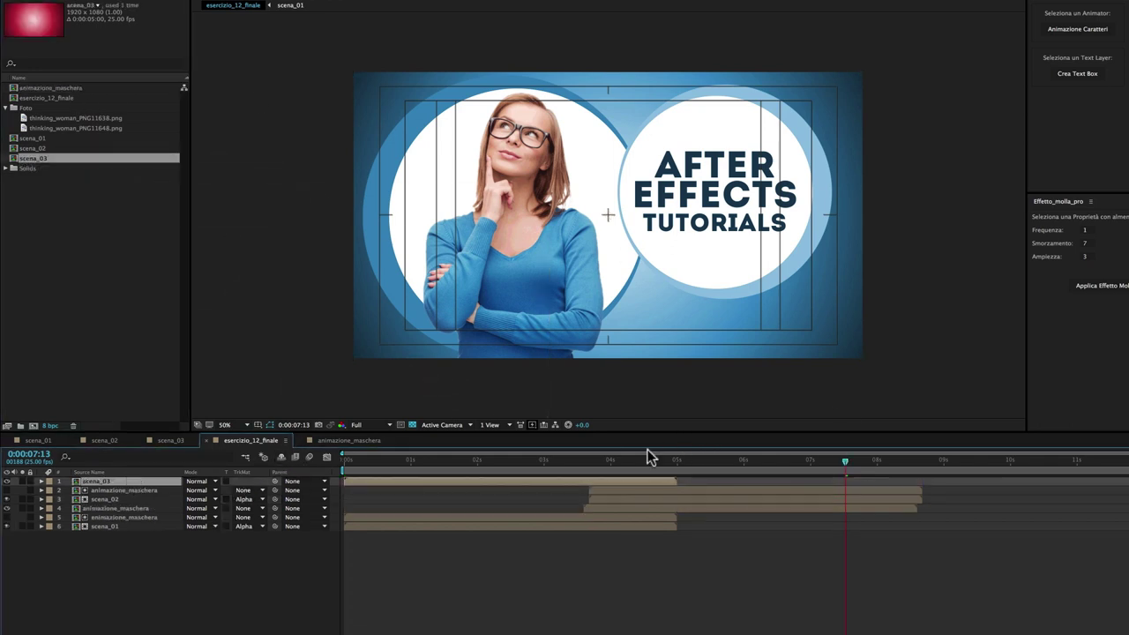
# Start scena_03 and a new animazione_maschera at about 7.5 s, with the mask as scena_03's Alpha Matte.
pyautogui.moveTo(449, 482); pyautogui.dragTo(1016, 481)
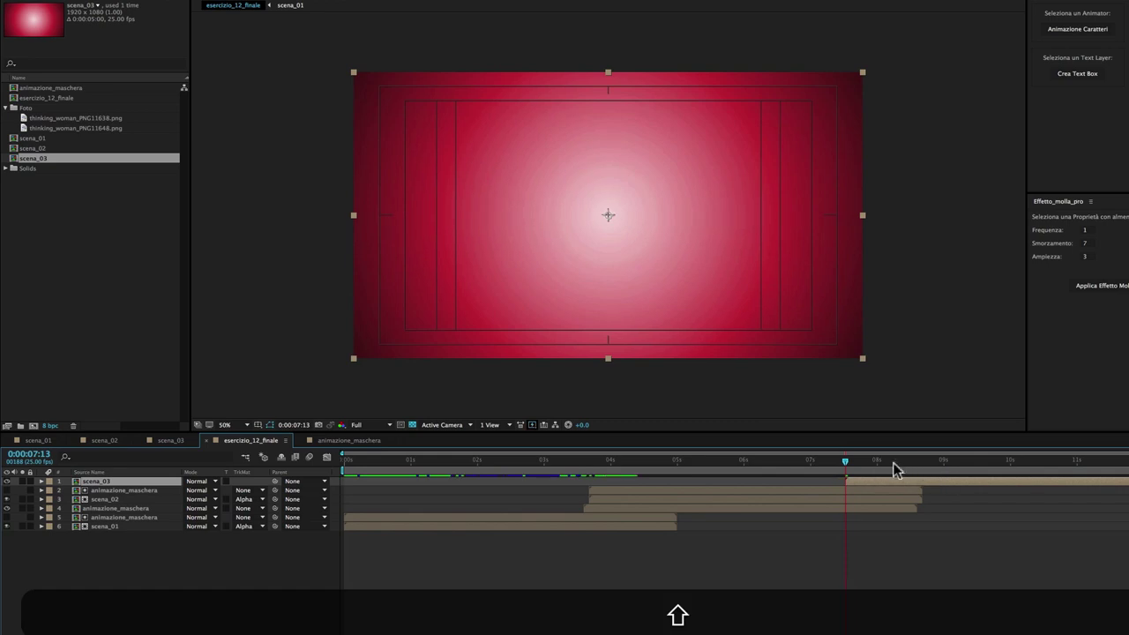
pyautogui.moveTo(15, 91); pyautogui.dragTo(115, 483)
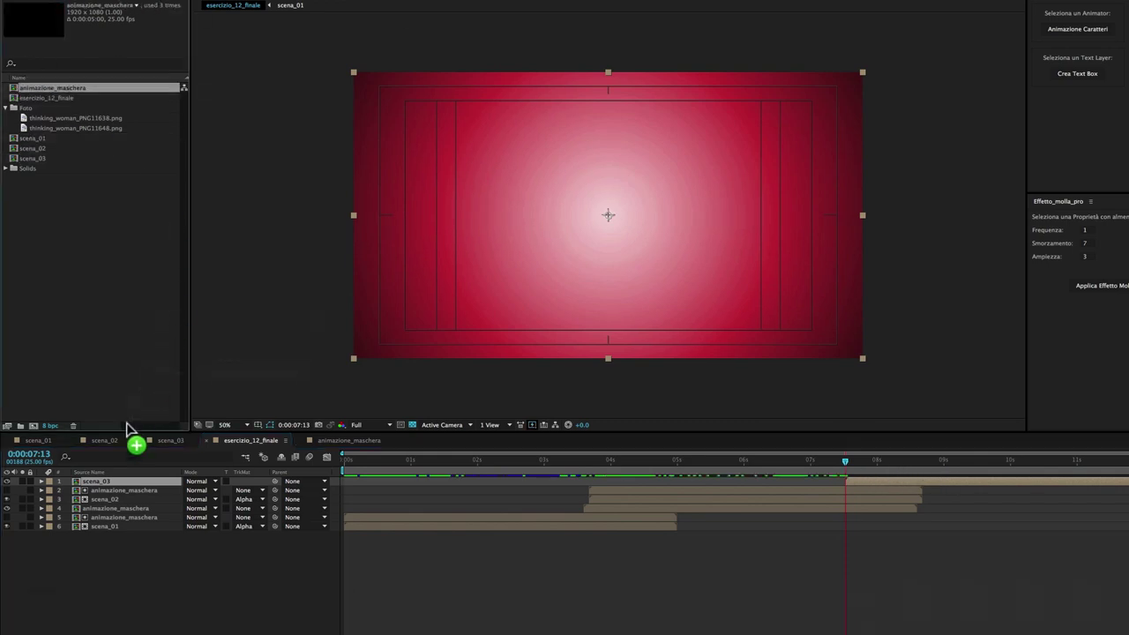
pyautogui.moveTo(518, 481); pyautogui.dragTo(927, 481)
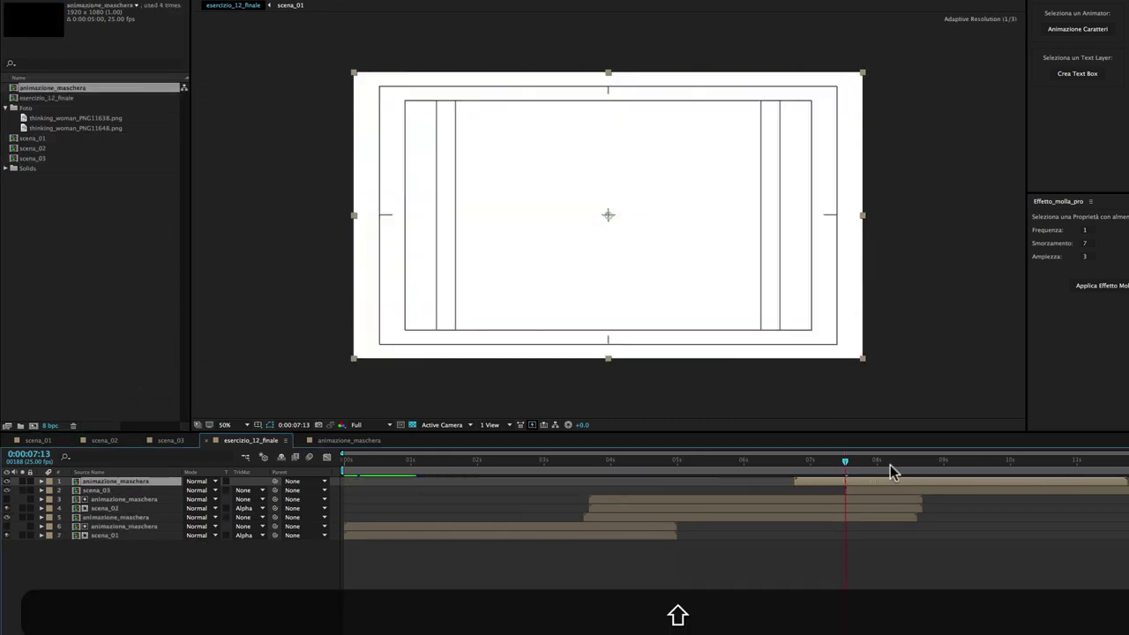
pyautogui.moveTo(850, 466); pyautogui.dragTo(880, 465)
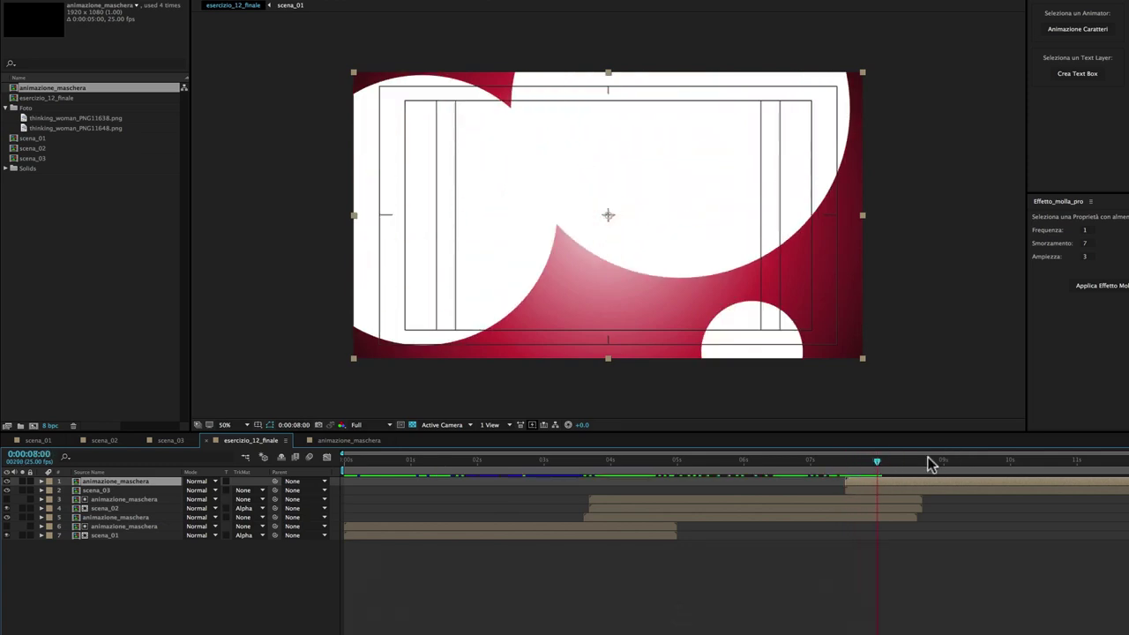
pyautogui.click(95, 491)
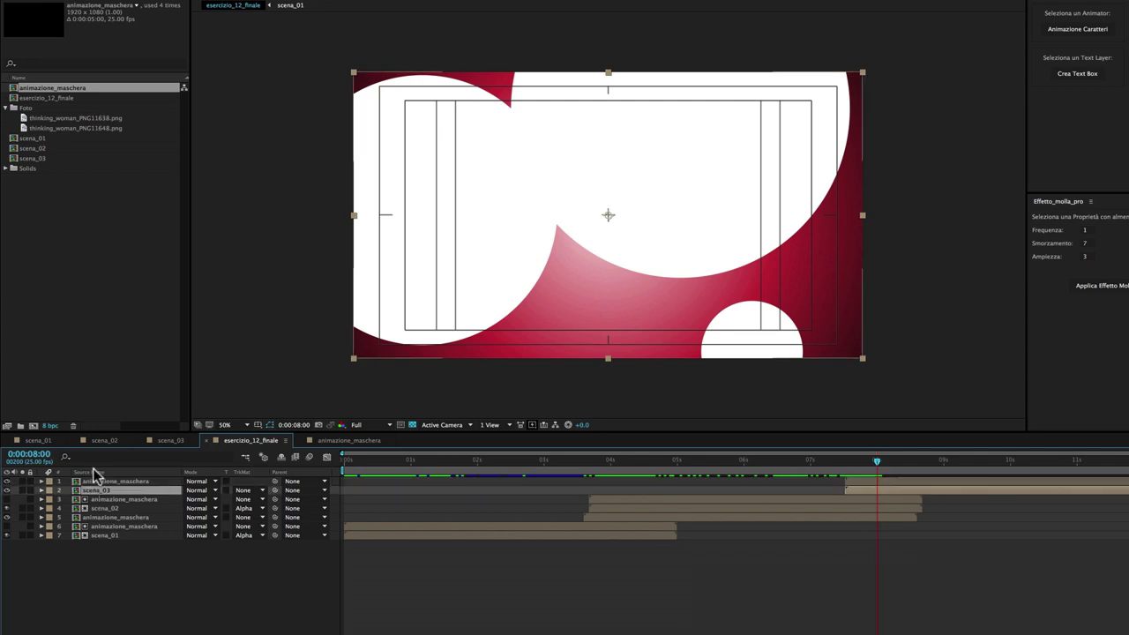
pyautogui.click(245, 491)
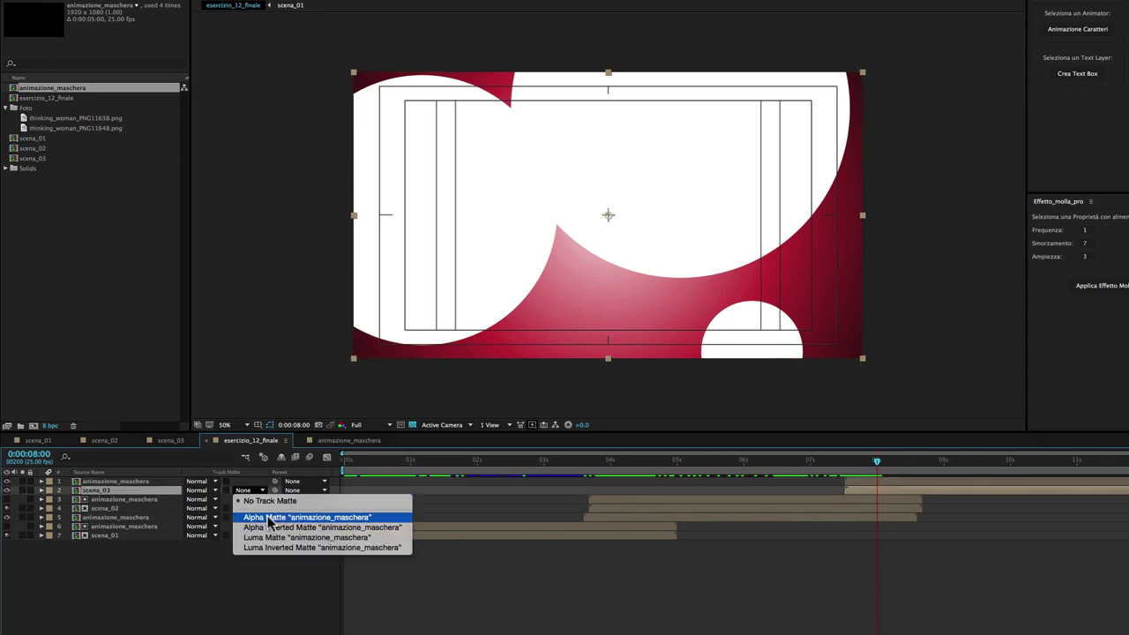
pyautogui.click(247, 511)
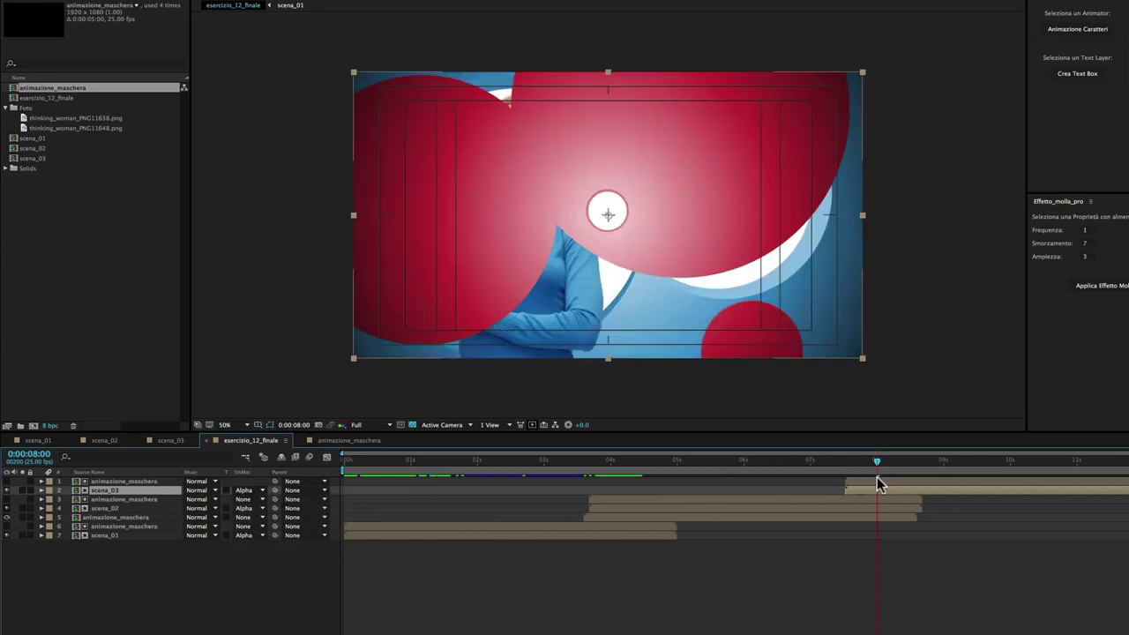
# Duplicate the top mask, make it visible, and move it below scena_03 starting slightly earlier.
pyautogui.click(878, 478)
pyautogui.press('super+d')
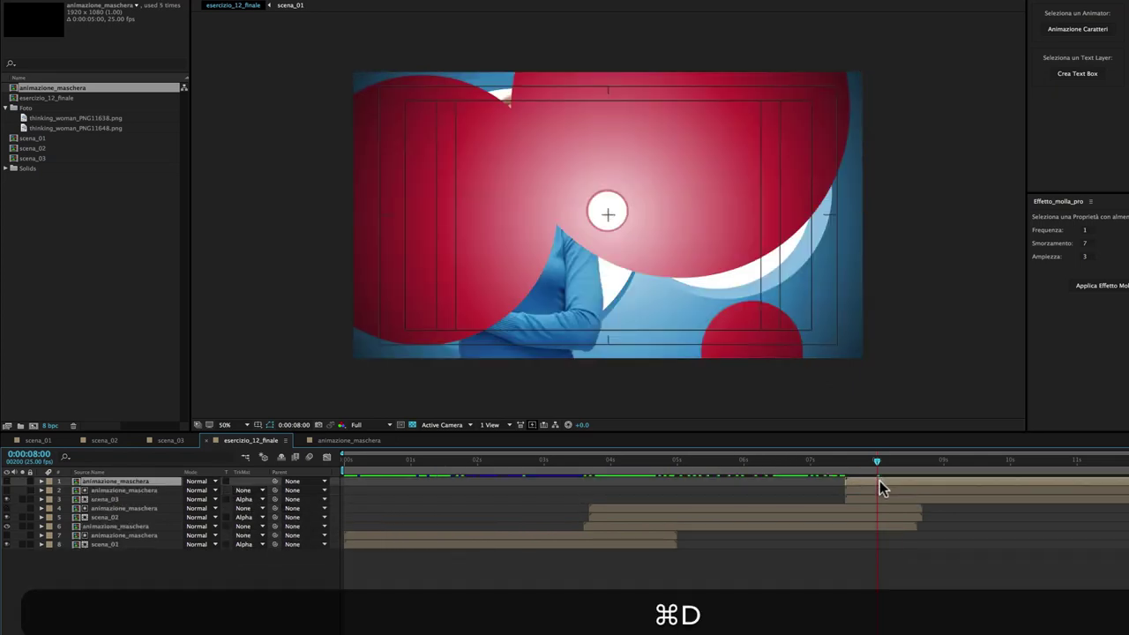
pyautogui.click(7, 481)
pyautogui.moveTo(126, 484); pyautogui.dragTo(122, 501)
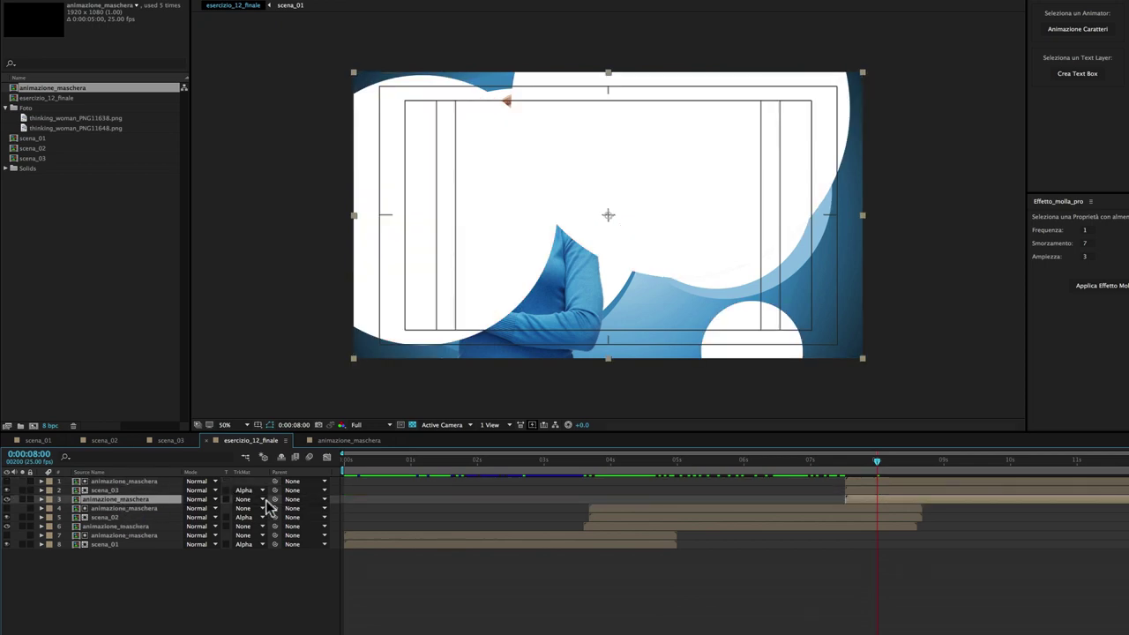
pyautogui.moveTo(873, 504); pyautogui.dragTo(868, 507)
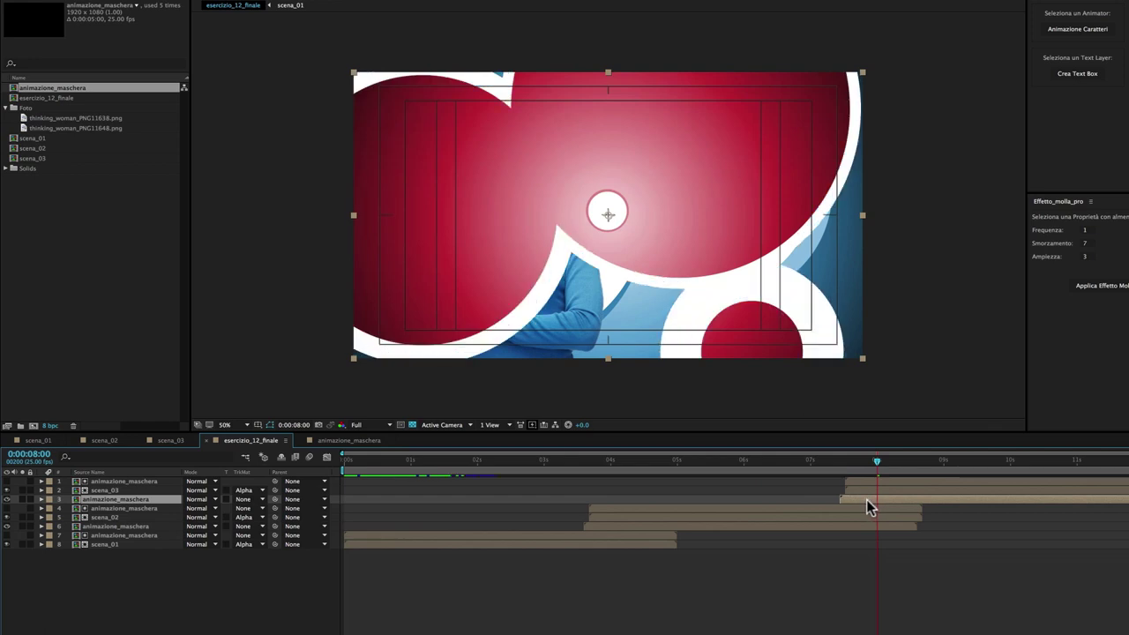
pyautogui.moveTo(877, 461); pyautogui.dragTo(344, 460)
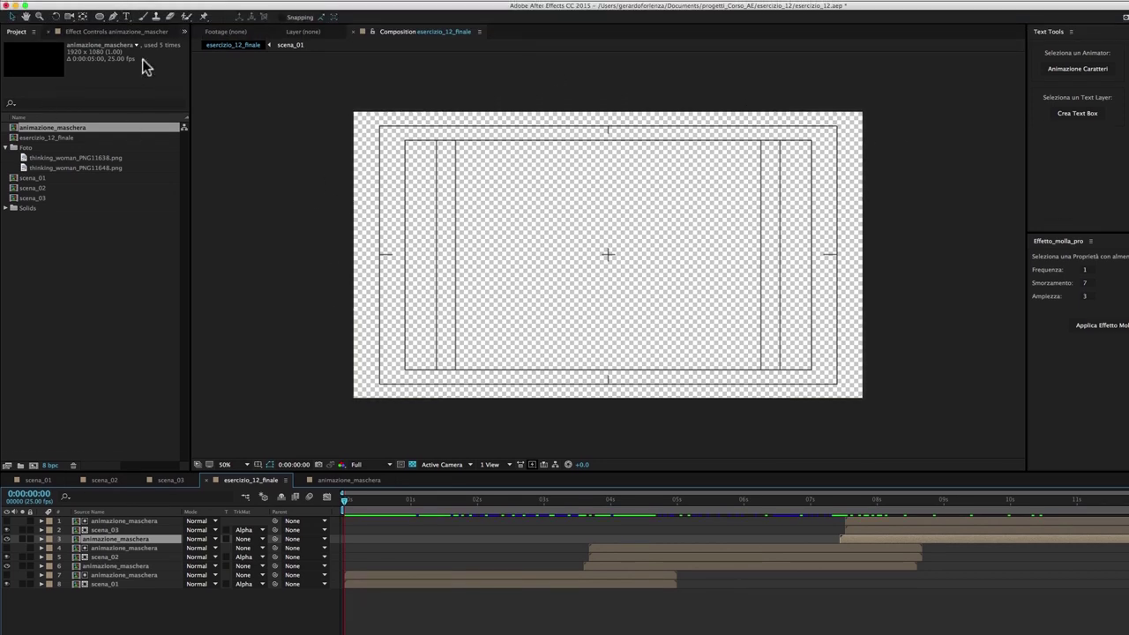
# Add a full-frame white rectangle shape layer at the bottom of the stack, then preview.
pyautogui.press('F2')
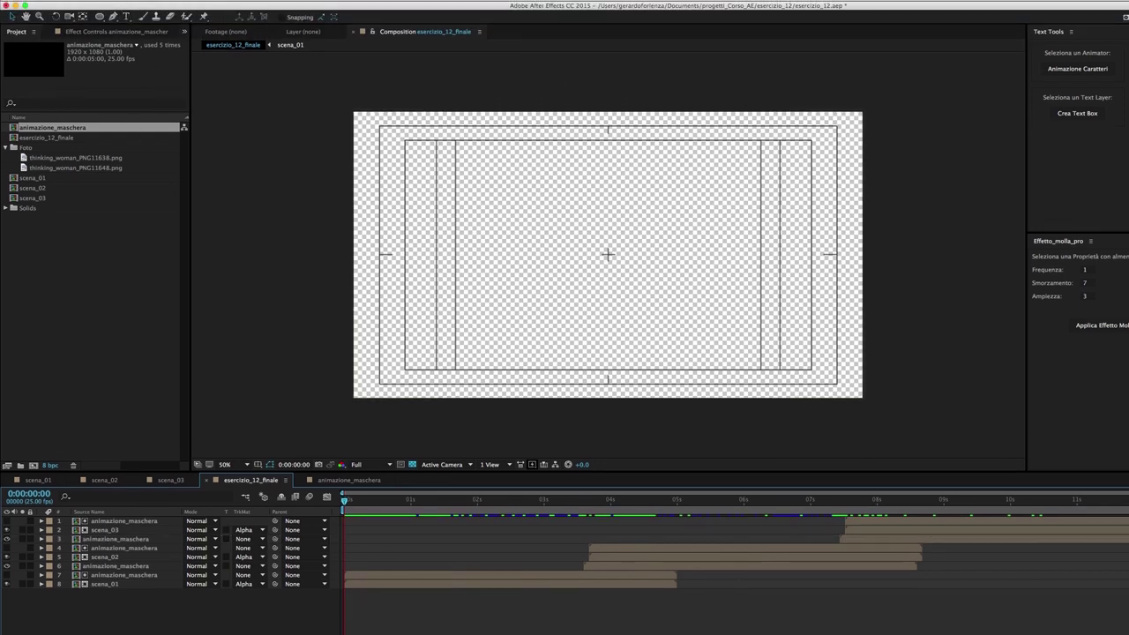
pyautogui.moveTo(100, 22); pyautogui.dragTo(152, 22)
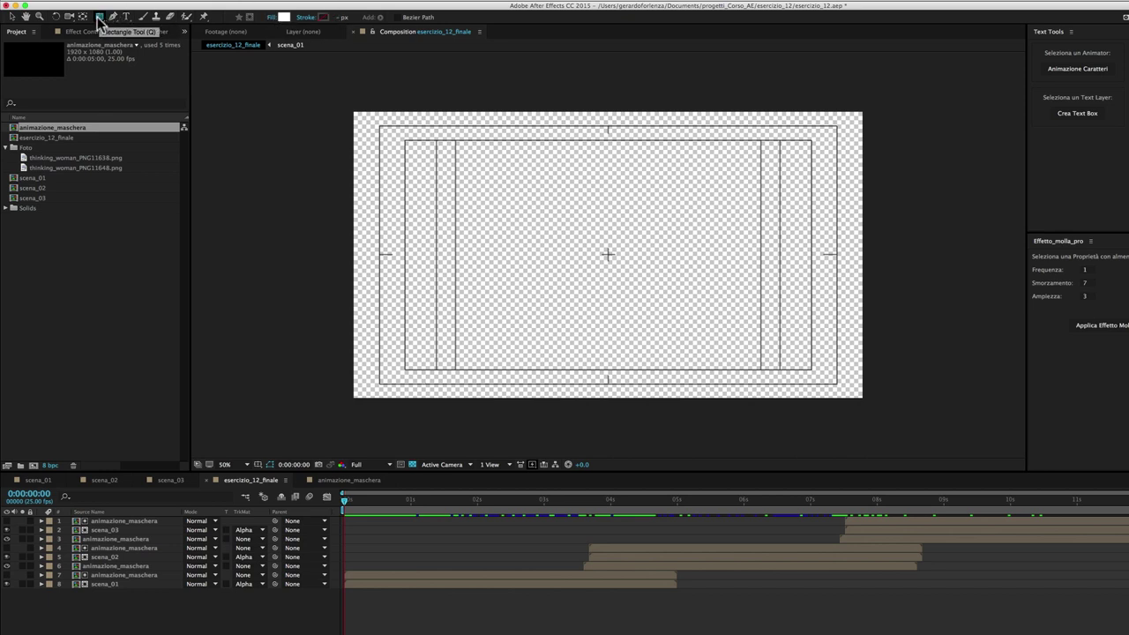
pyautogui.doubleClick(100, 22)
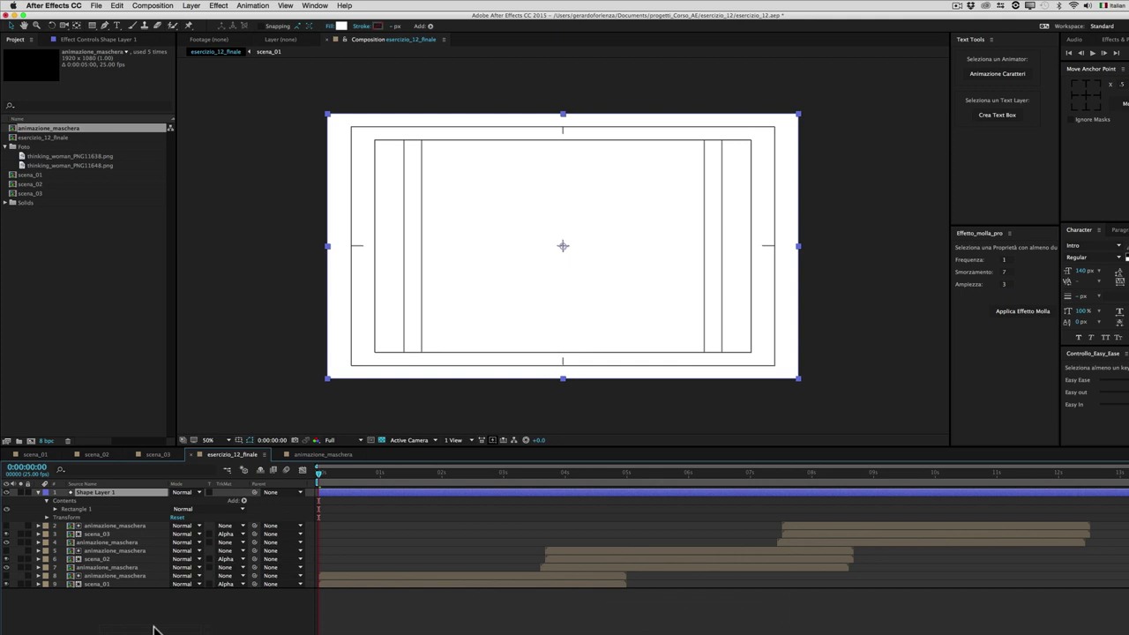
pyautogui.hotkey('ctrl', 'shift', '[')
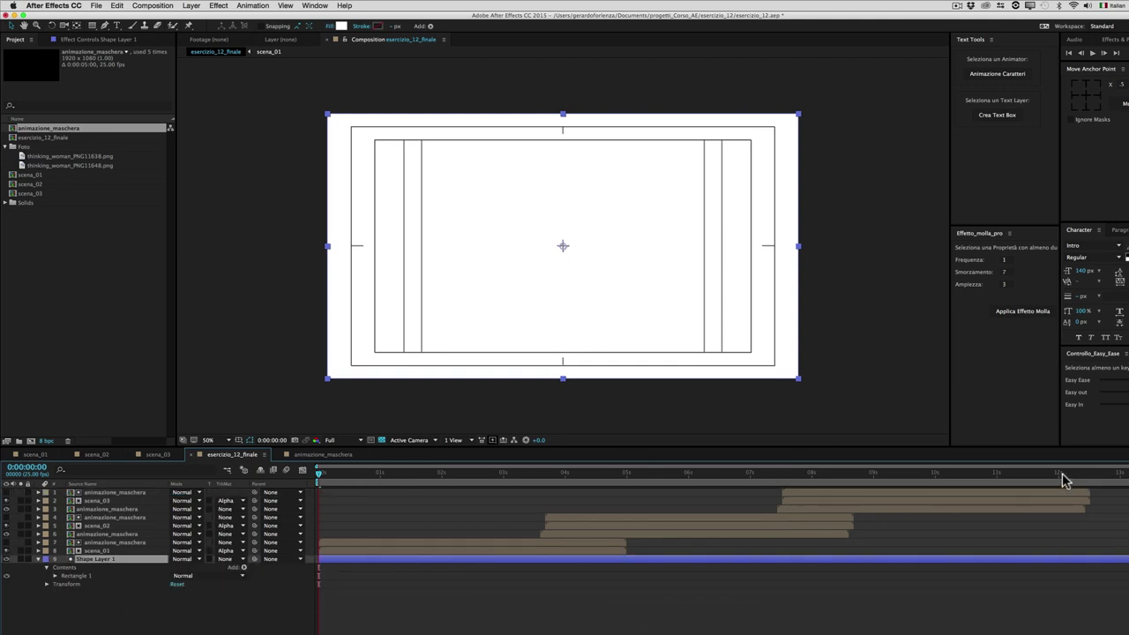
pyautogui.moveTo(1063, 480); pyautogui.dragTo(1038, 477)
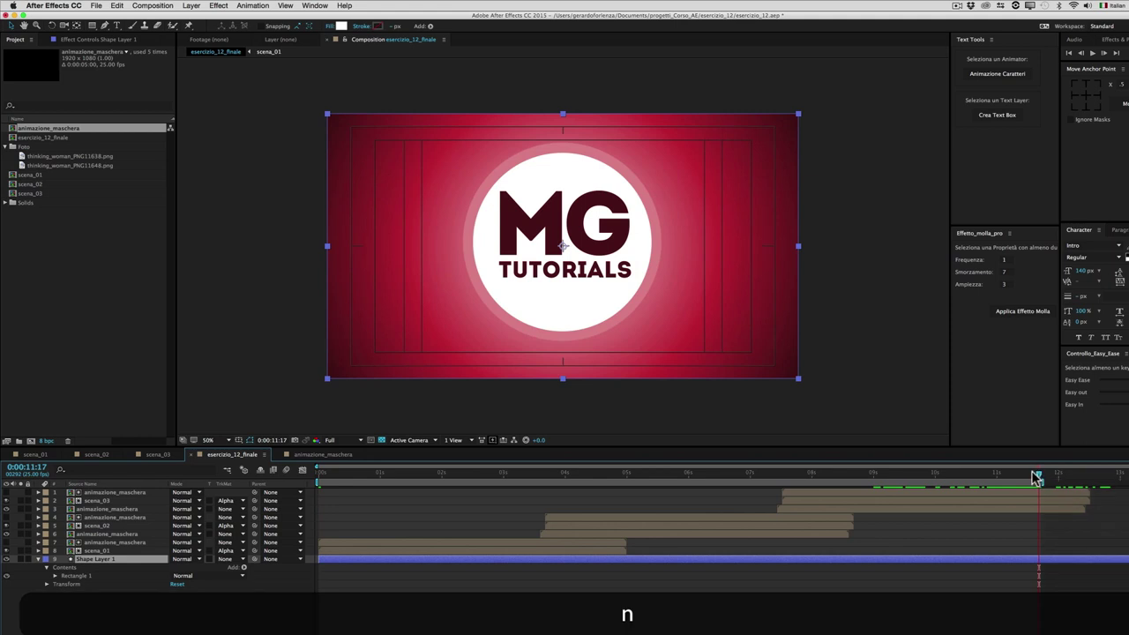
pyautogui.press('space')
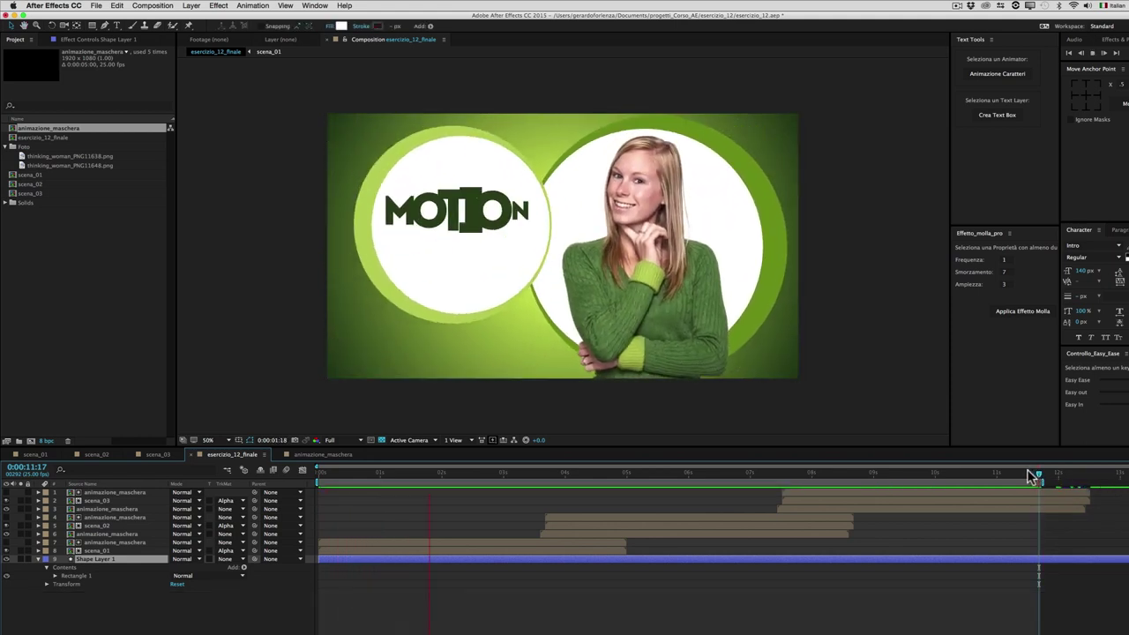